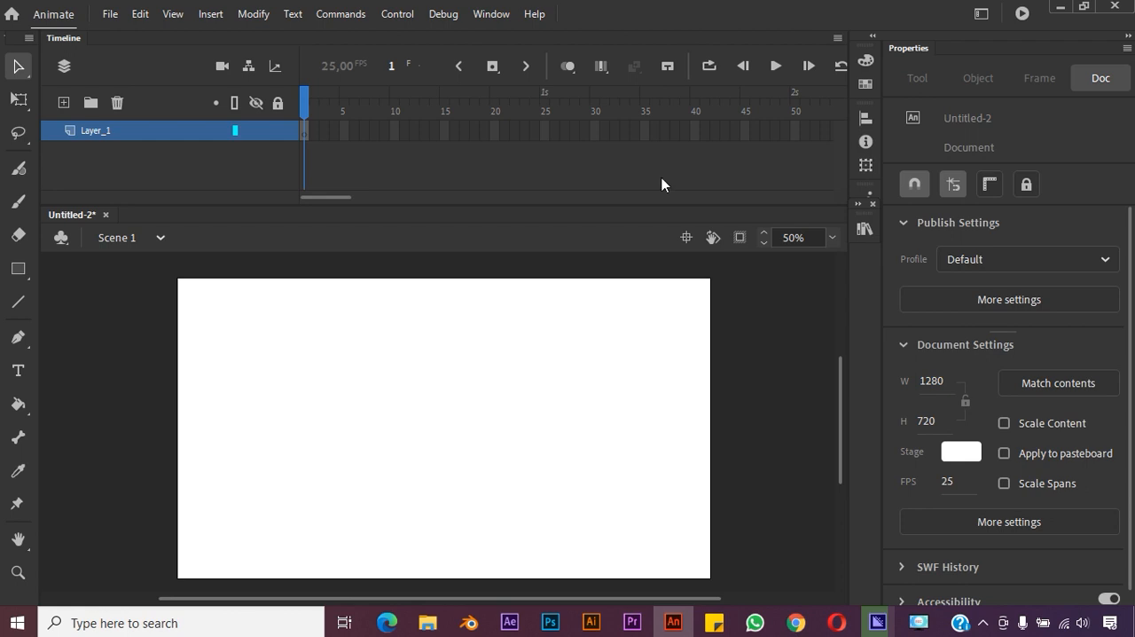
Import bicara asal 1.png, bicara asal 2.png and Bicara asal 3.png from the FRAME BY FRAME folder into the library
left_click(108, 15)
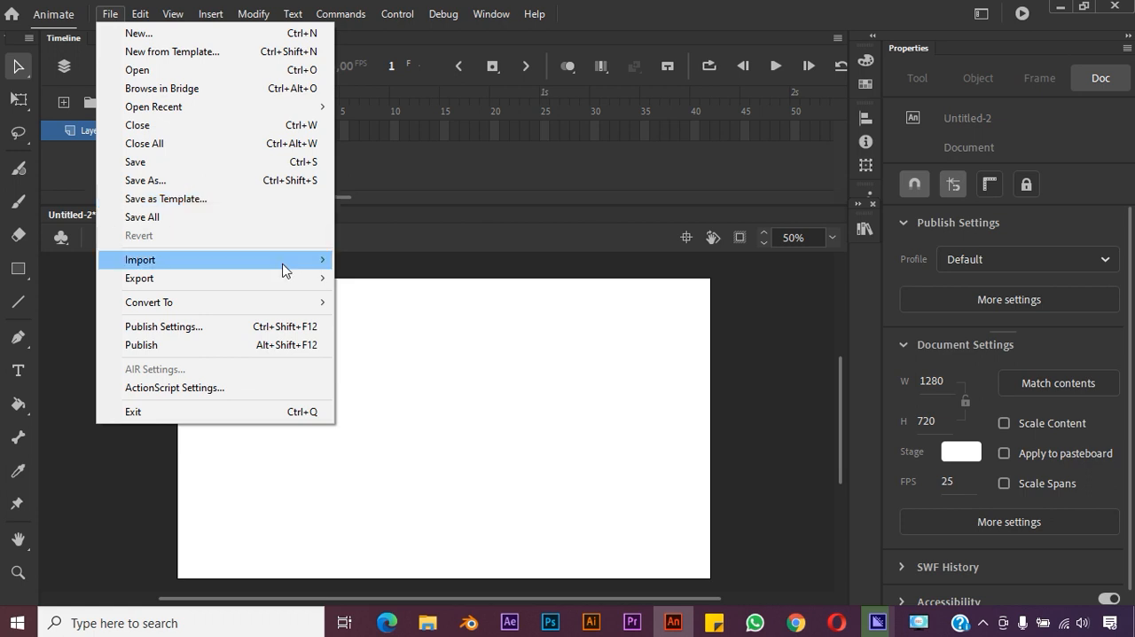
mouse_move(284, 269)
left_click(414, 281)
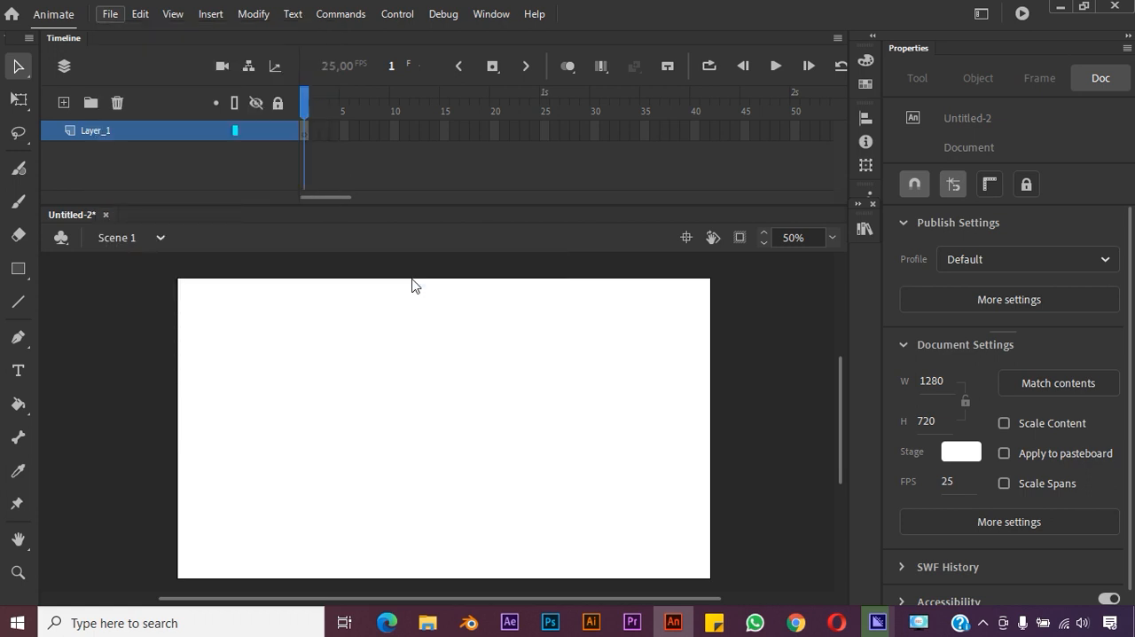
left_click(484, 250)
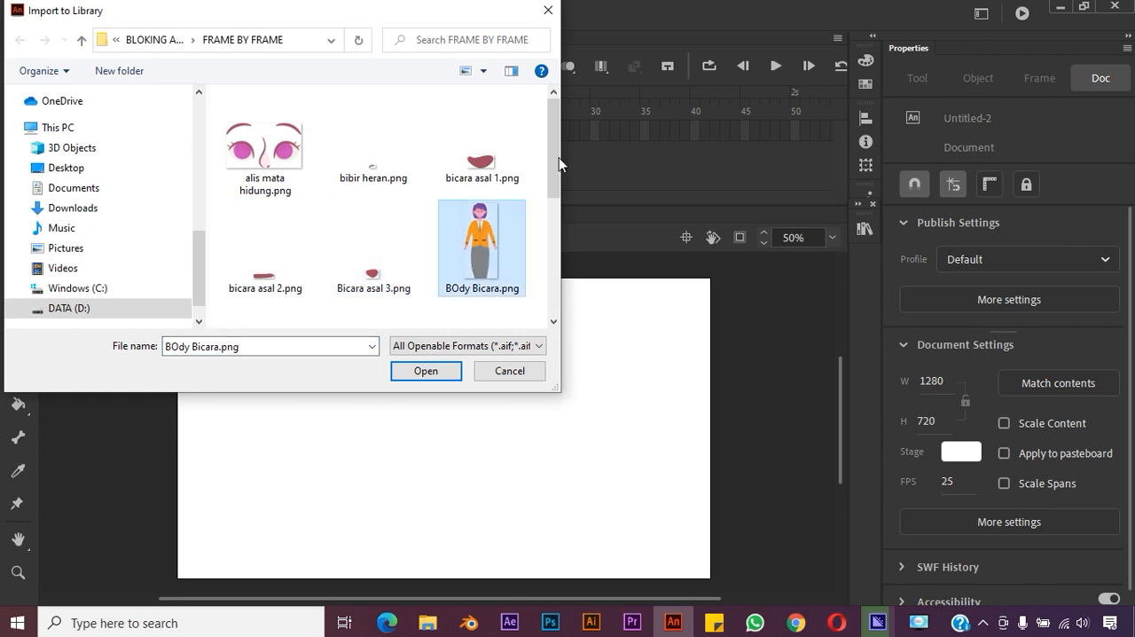
left_click(379, 171)
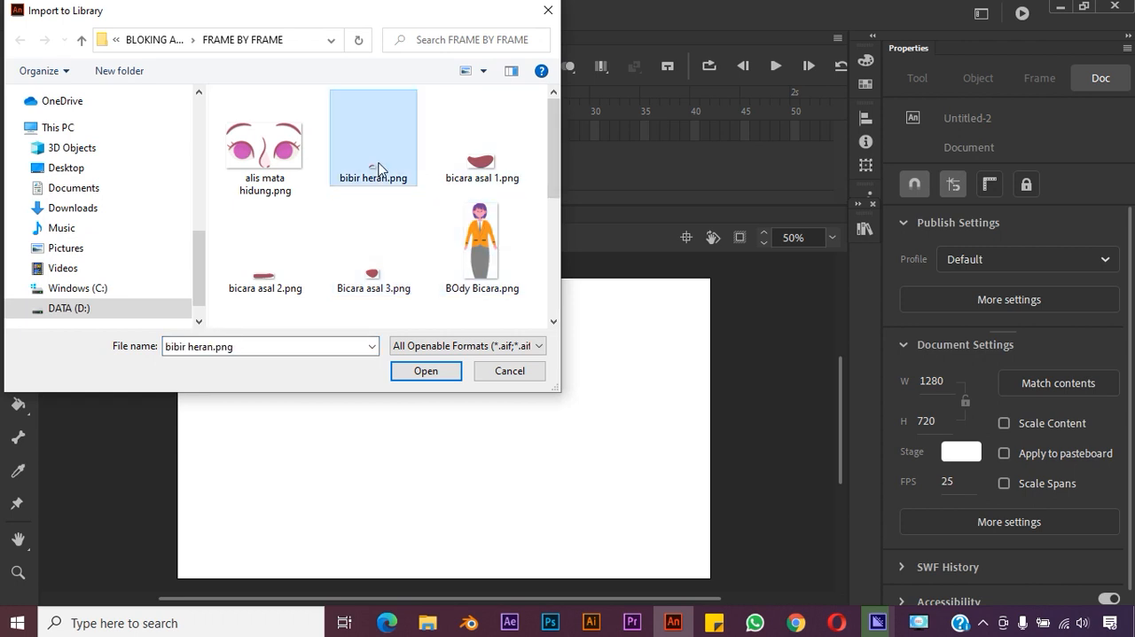
left_click(486, 170)
scroll(551, 182, "down", 2)
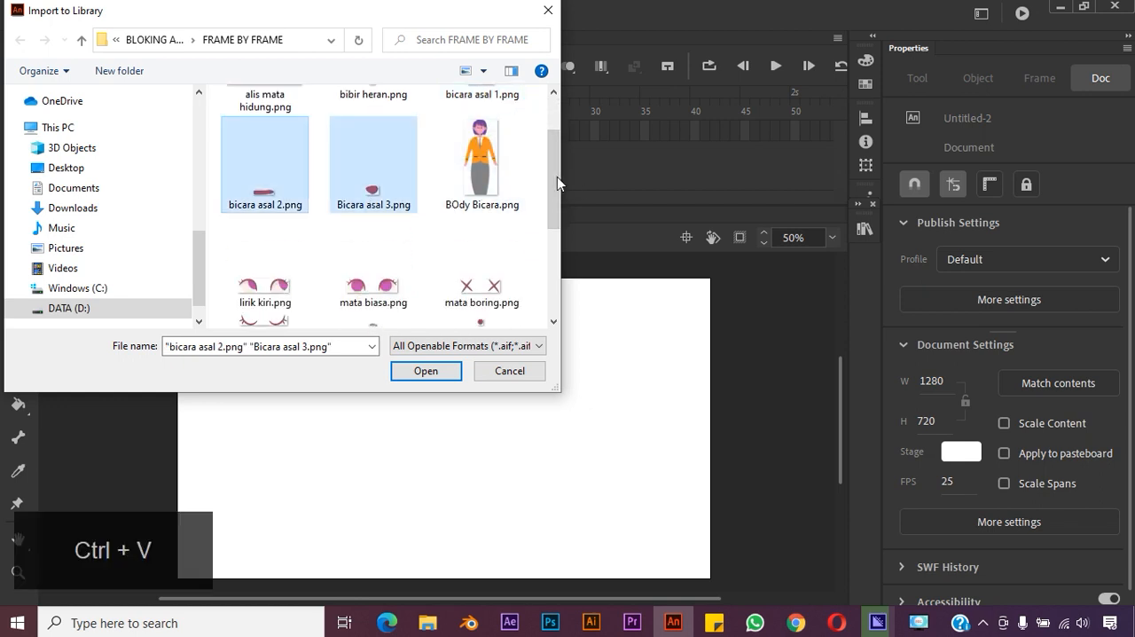
scroll(557, 176, "up", 2)
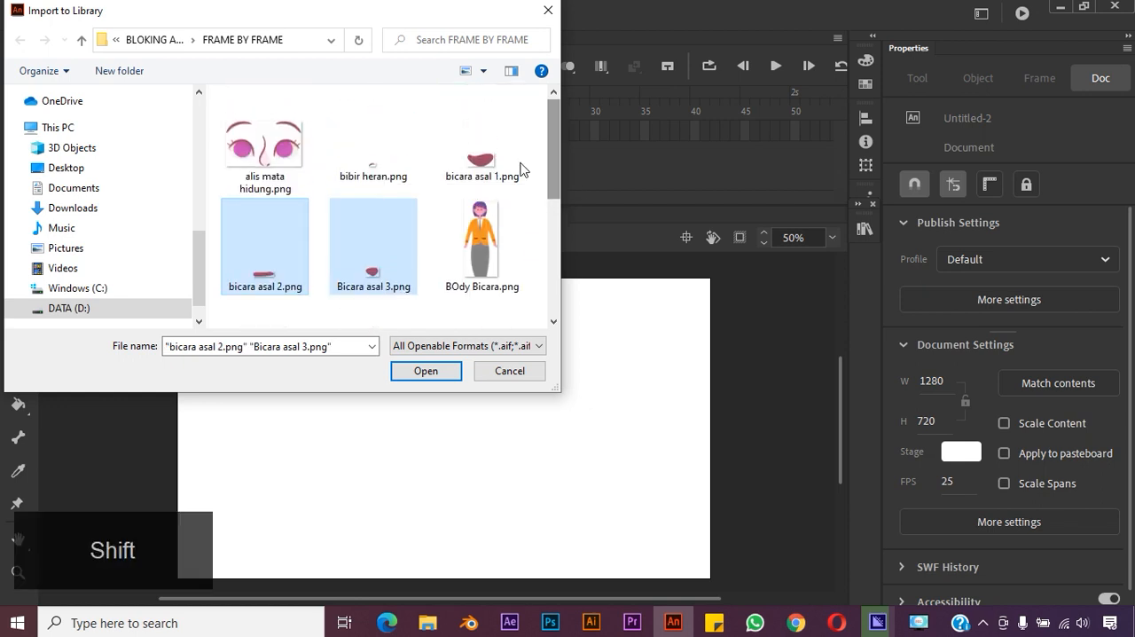
left_click(479, 155)
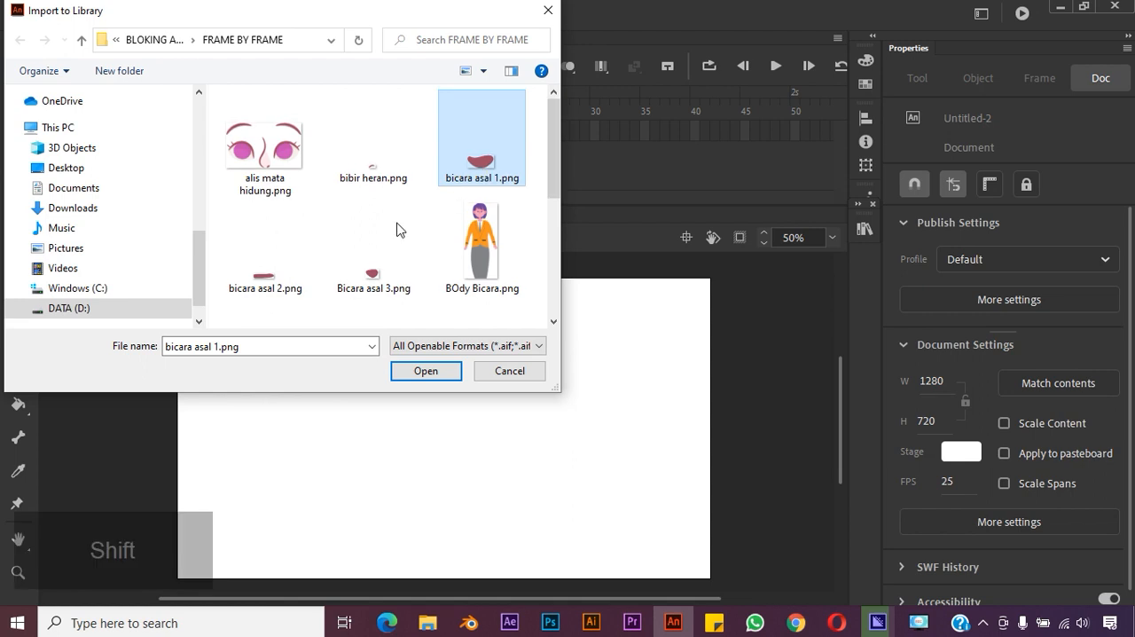
left_click(392, 264)
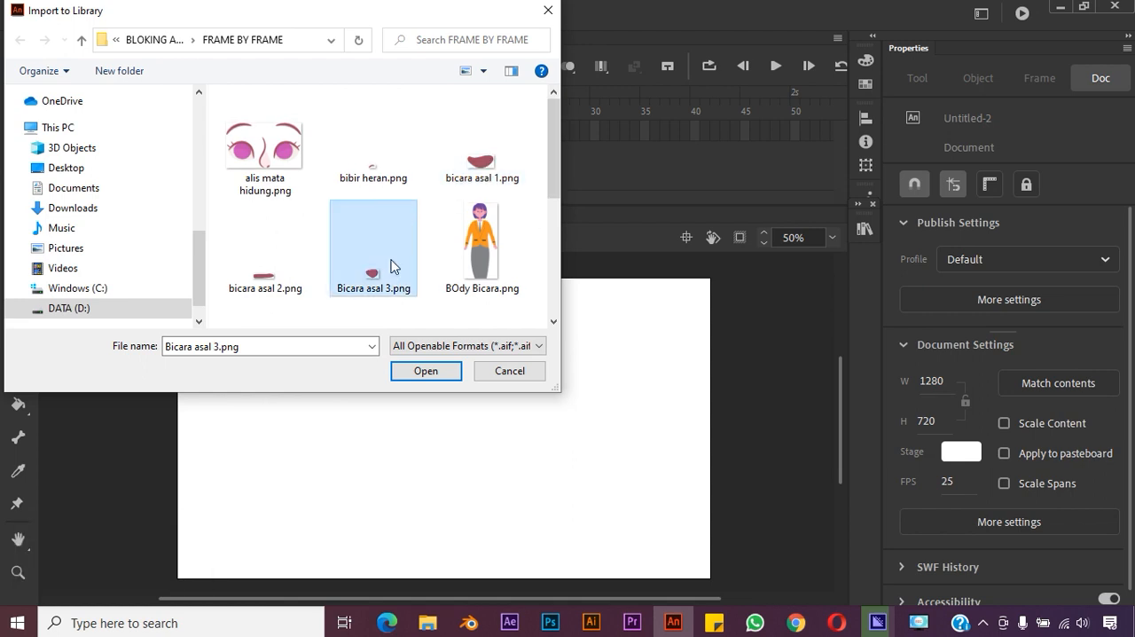
left_click(485, 162)
left_click(275, 269, "shift")
left_click(359, 247, "shift")
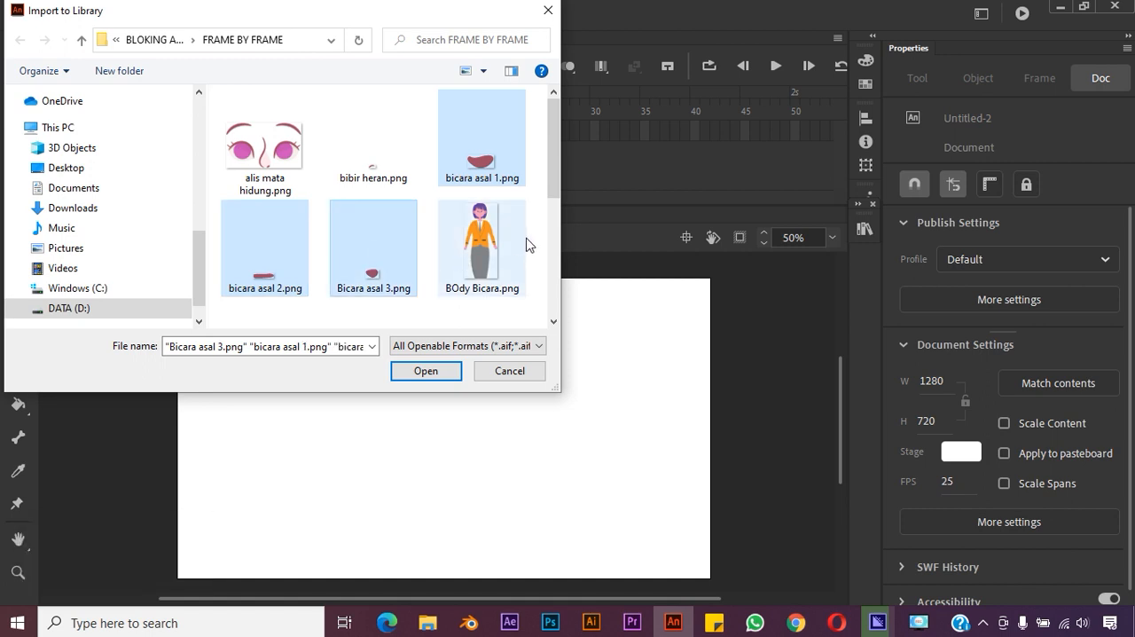
left_click(551, 281)
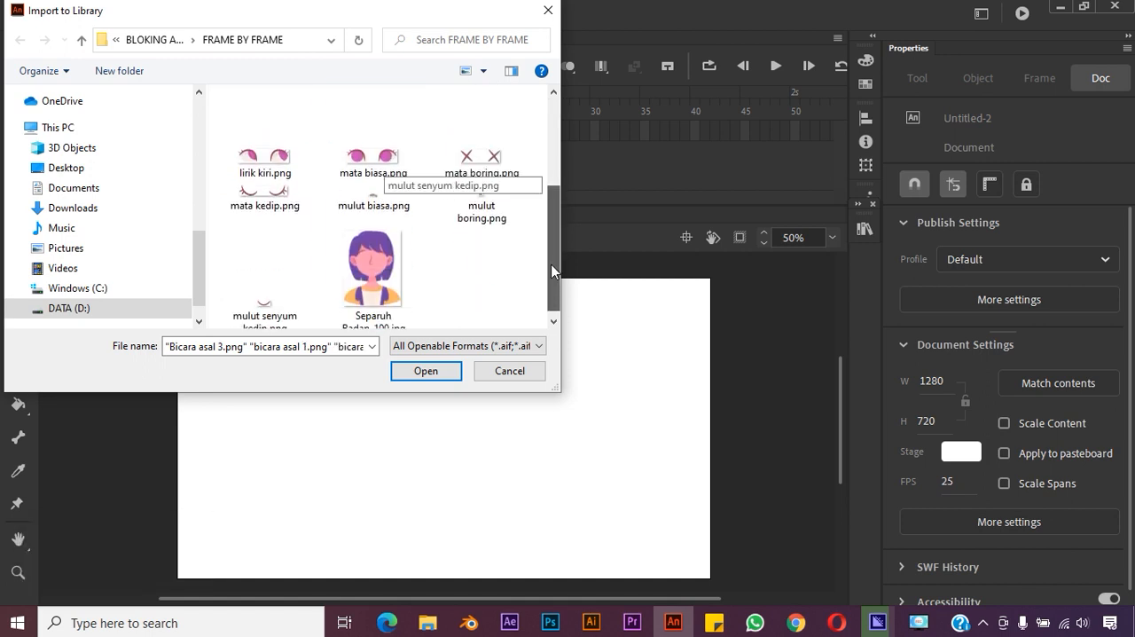
left_click(441, 370)
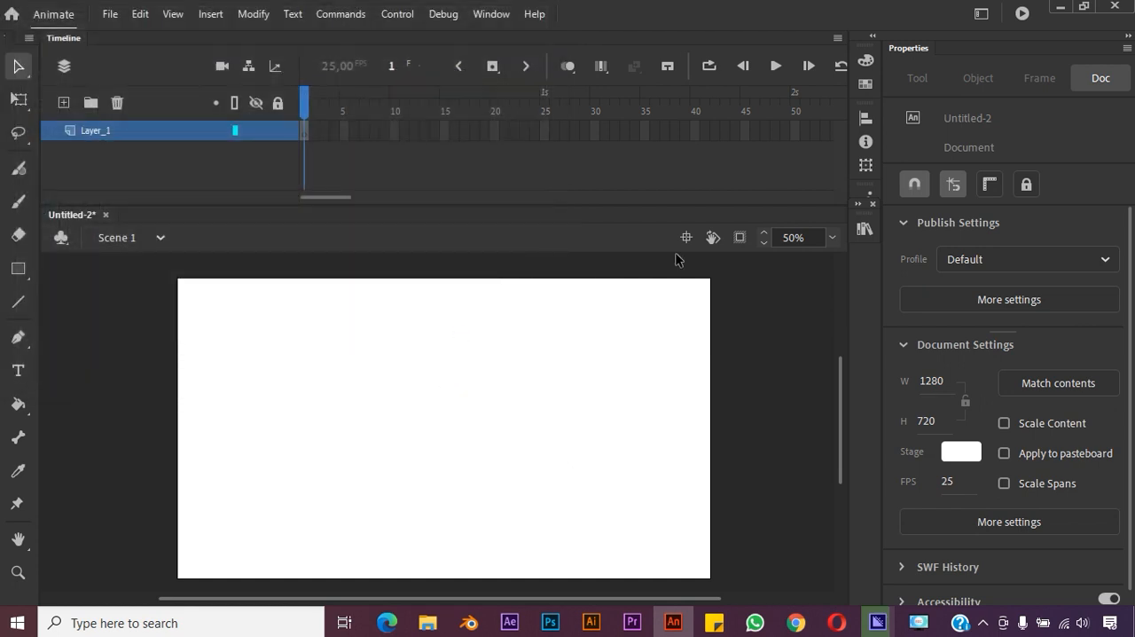
Start another library import from the RIGGING folder and select BODY BICARA 2.png, Jari kanan.png and jari kiri.png
left_click(110, 14)
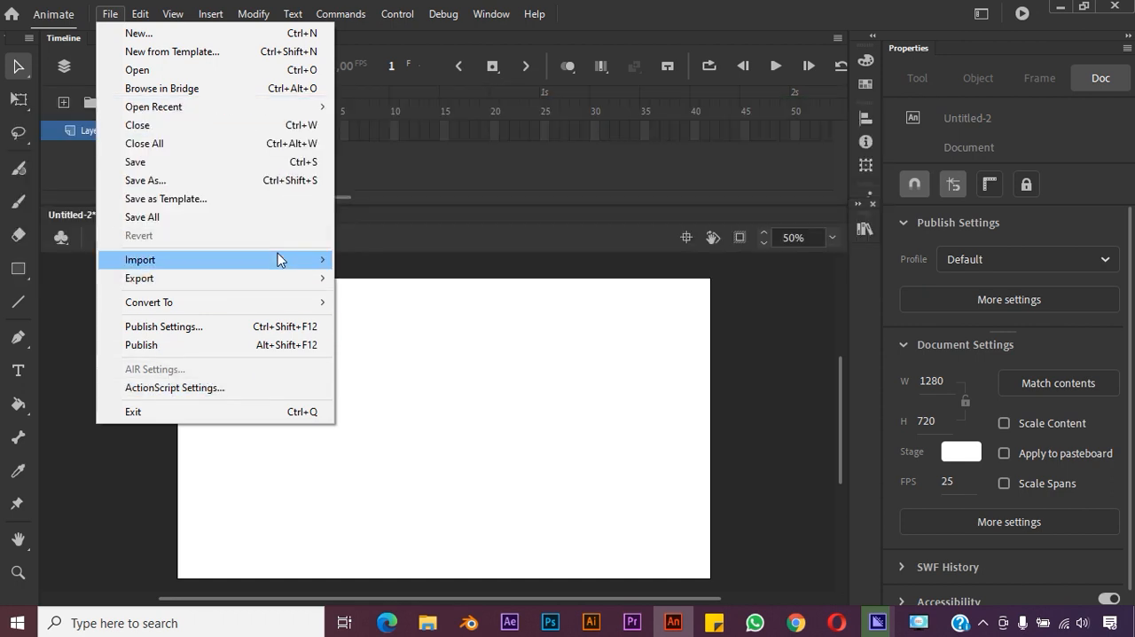
mouse_move(278, 259)
left_click(395, 277)
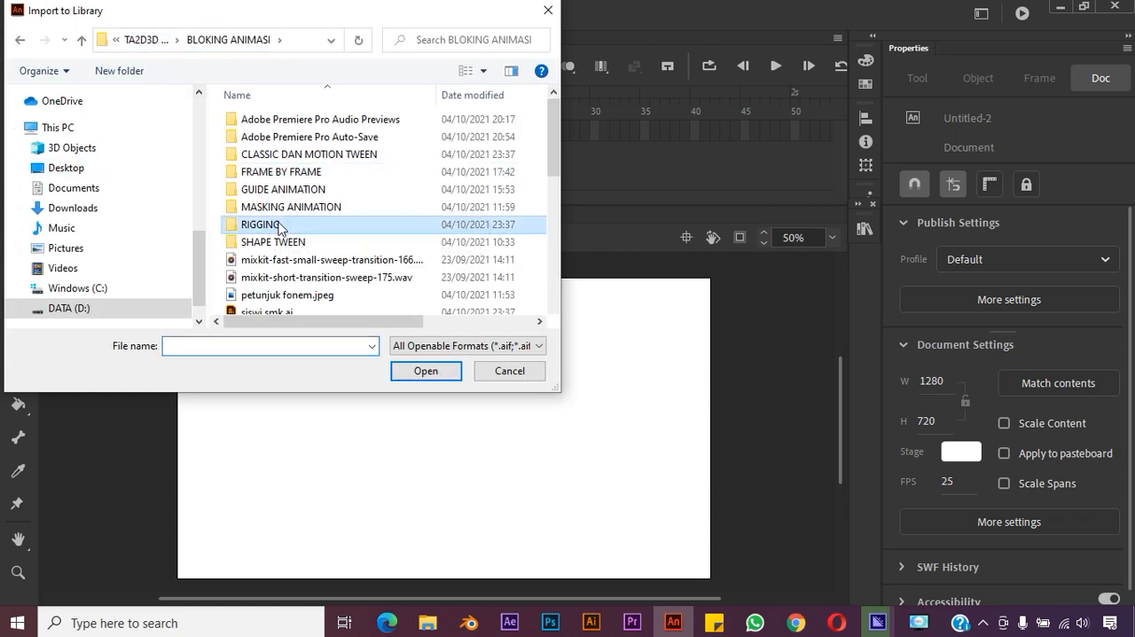
double_click(260, 225)
scroll(549, 155, "down", 1)
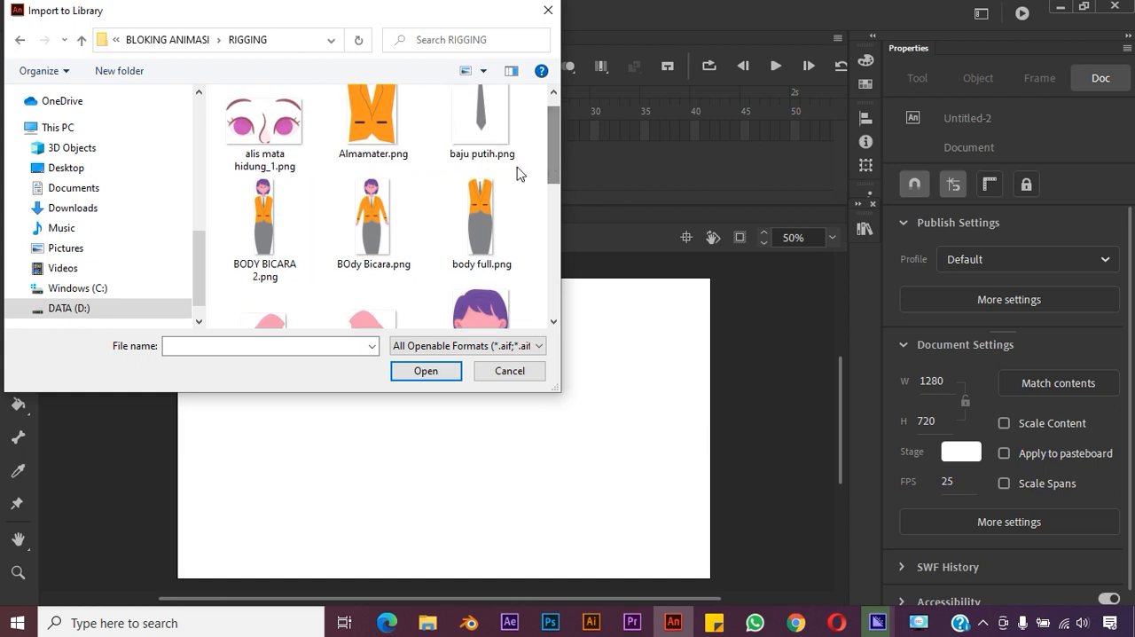
left_click(263, 227)
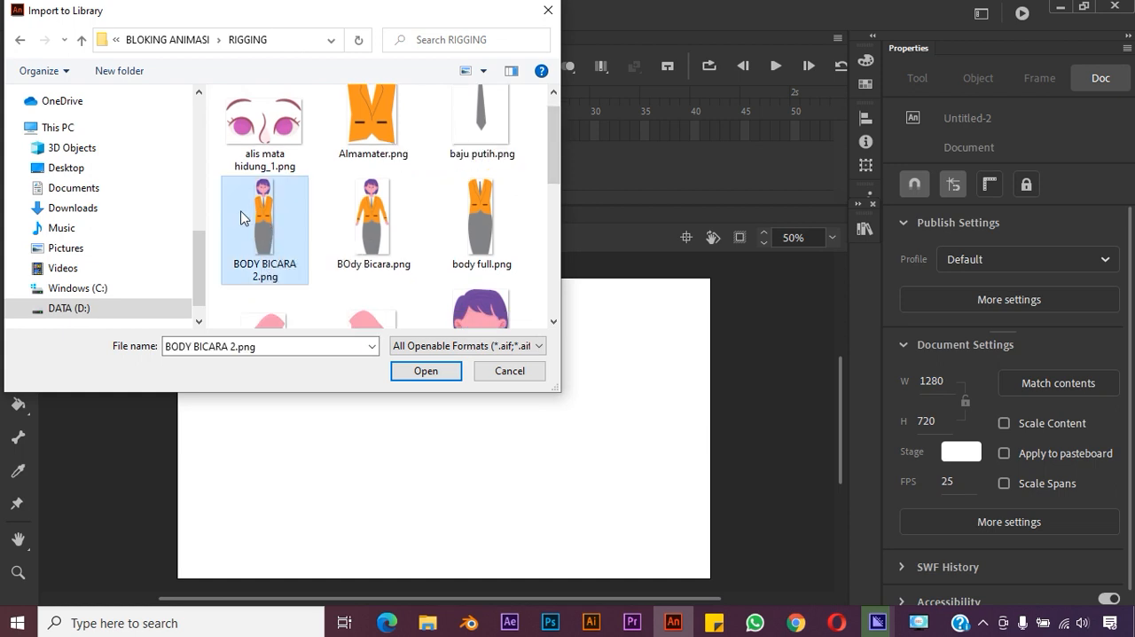
scroll(552, 140, "down", 3)
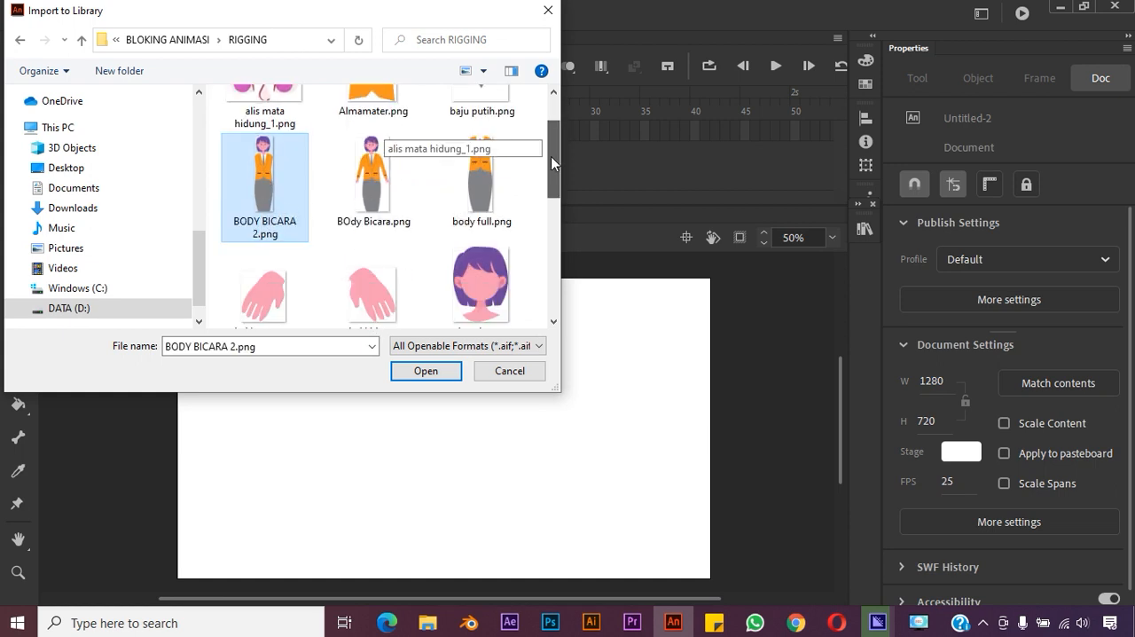
left_click(390, 263, "ctrl")
left_click(246, 291, "ctrl")
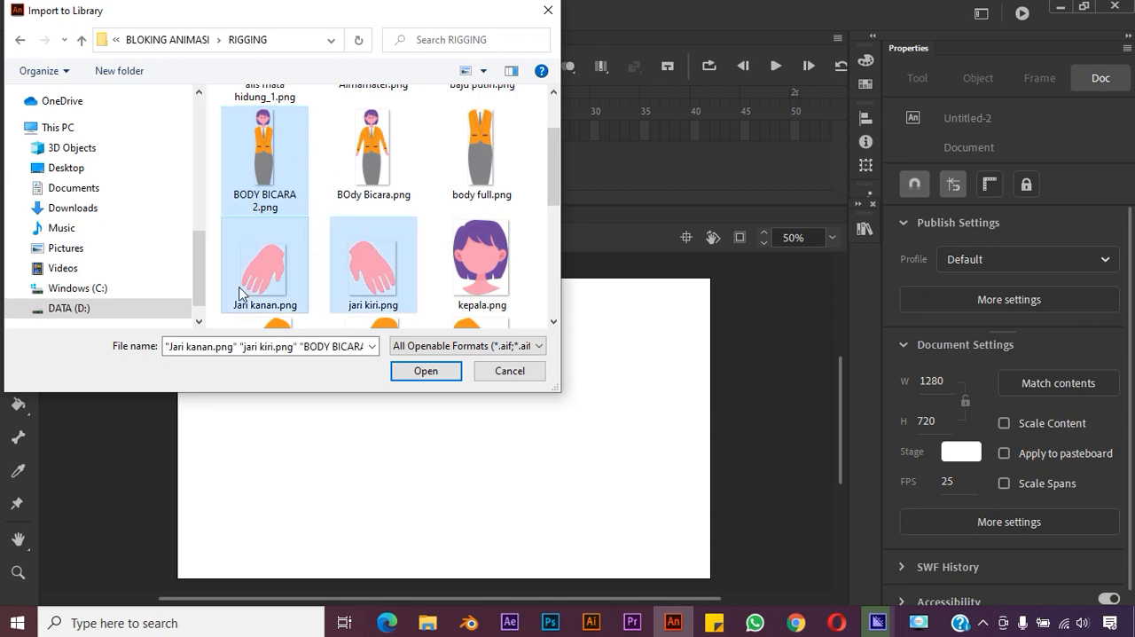
Add lengan kanan atas, lengan kanan bawah, lengan kiri atas and lengan kiri bawah to the selection and import all selected files
scroll(552, 192, "down", 3)
left_click(494, 244, "ctrl")
left_click(369, 264, "ctrl")
left_click(285, 267, "ctrl")
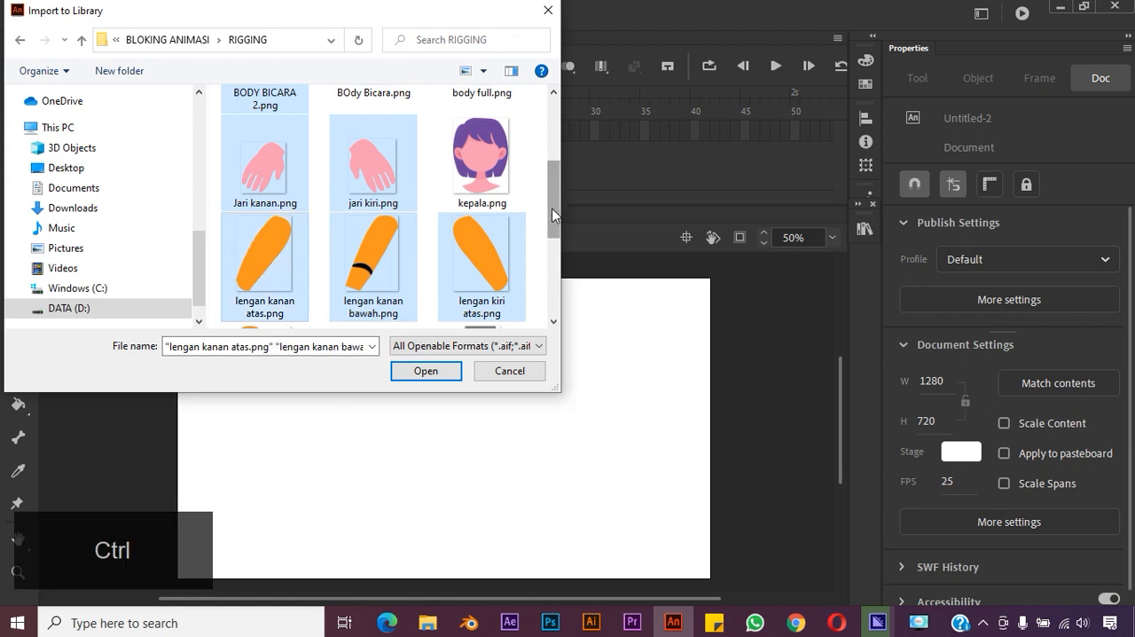
scroll(553, 215, "down", 3)
left_click(286, 257, "ctrl")
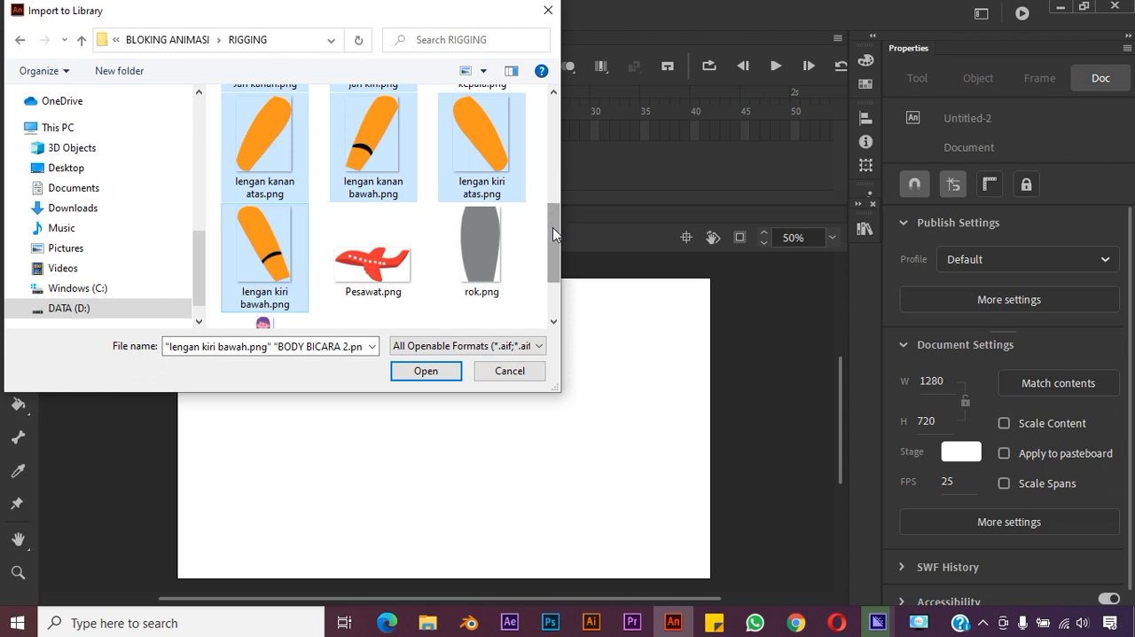
left_click_drag(554, 233, 550, 270)
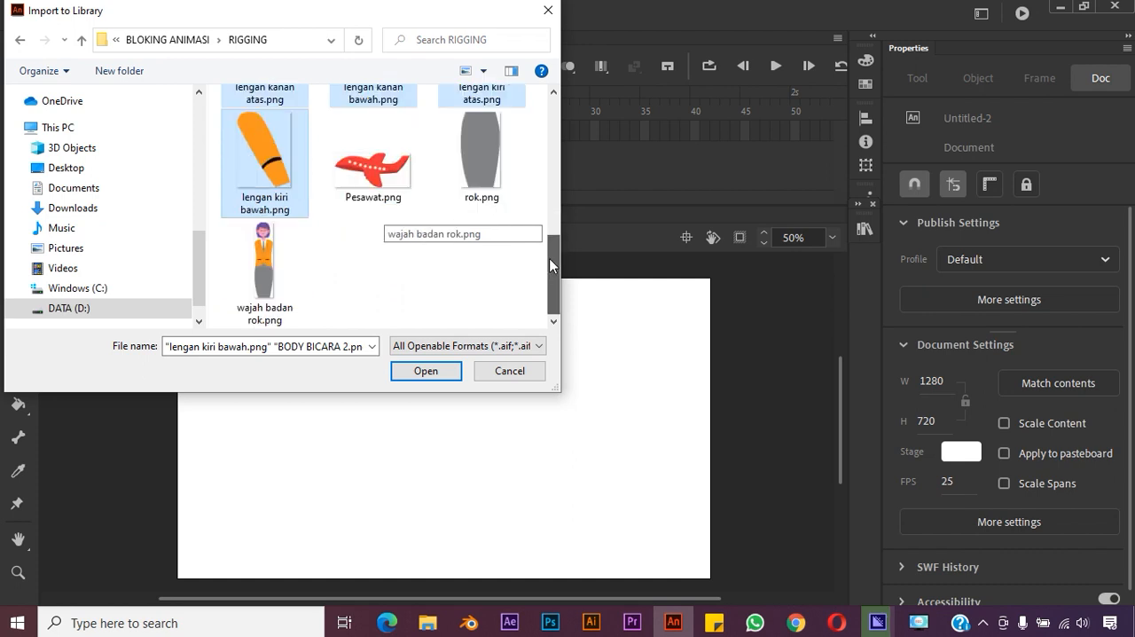
left_click_drag(549, 264, 543, 120)
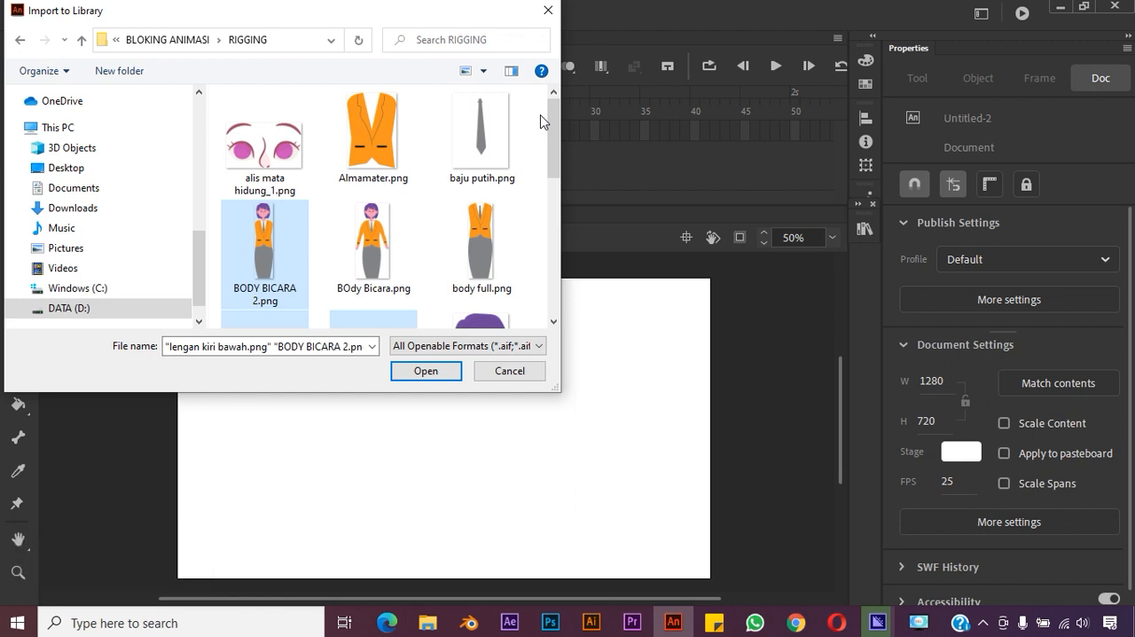
left_click(425, 370)
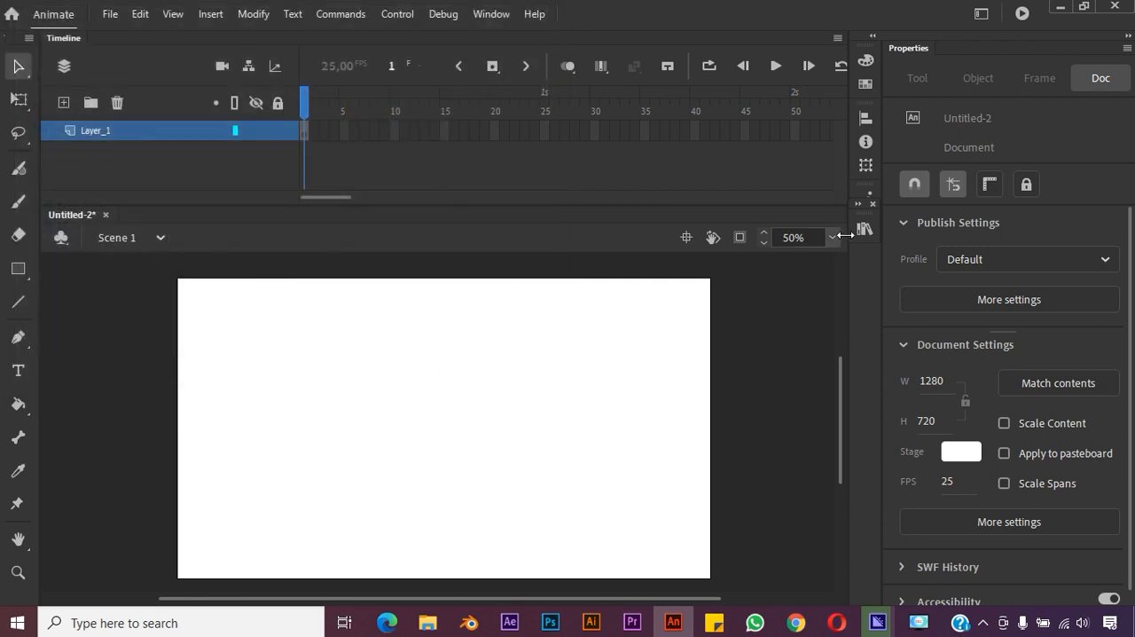
Place BODY BICARA 2.png from the library near the middle of the stage, at about X 545, Y 82
left_click(863, 229)
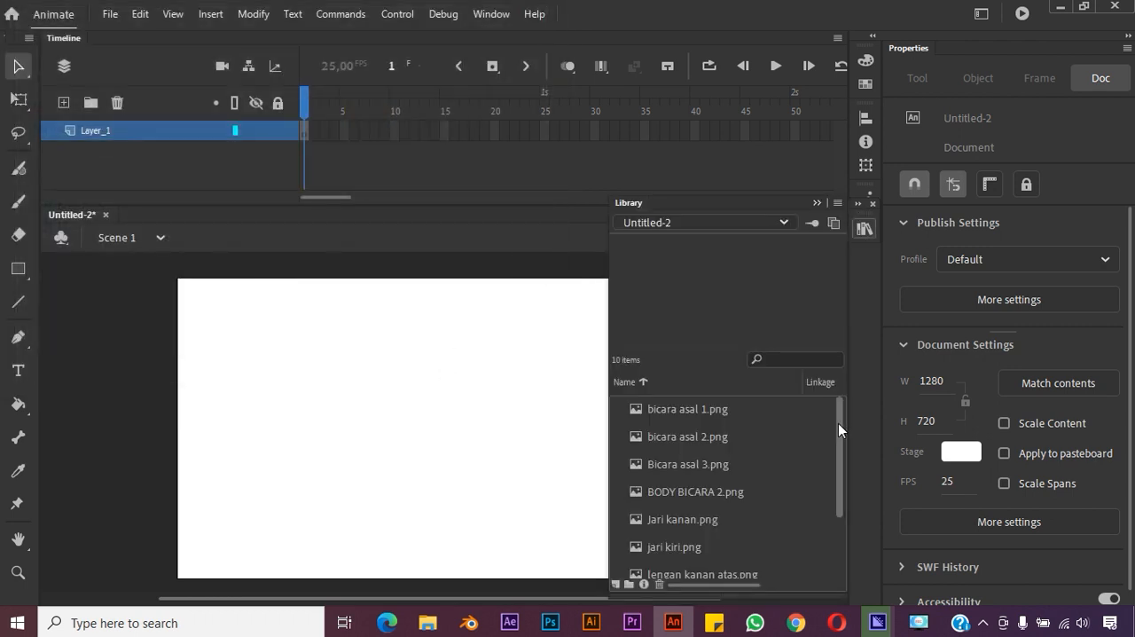
left_click_drag(838, 423, 813, 536)
left_click(731, 509)
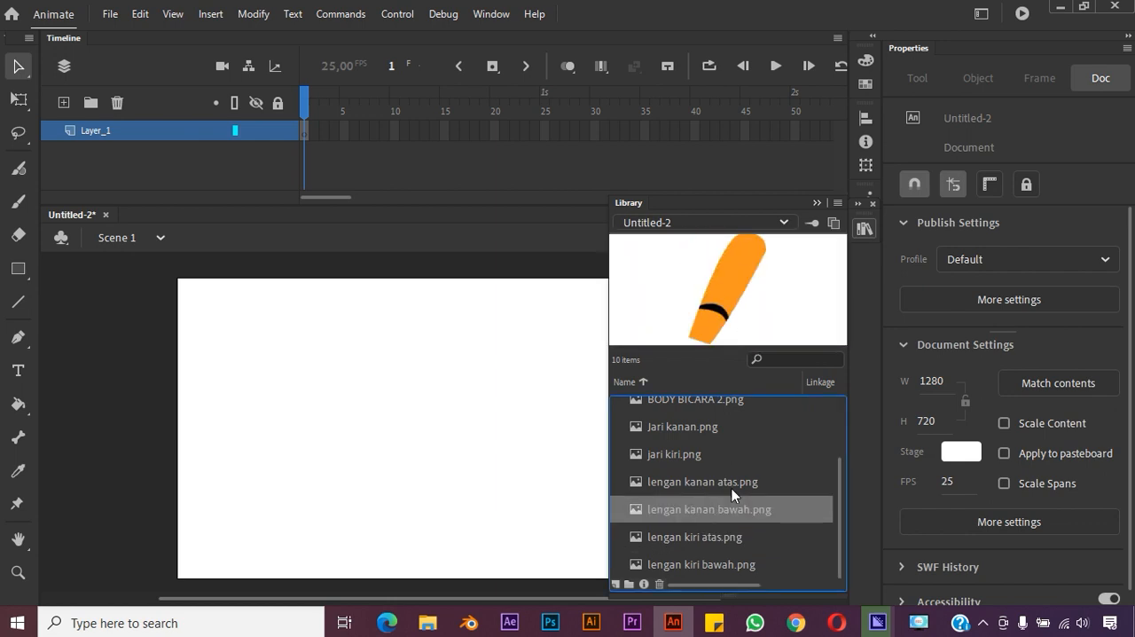
left_click(778, 430)
left_click_drag(839, 491, 838, 445)
left_click(742, 460)
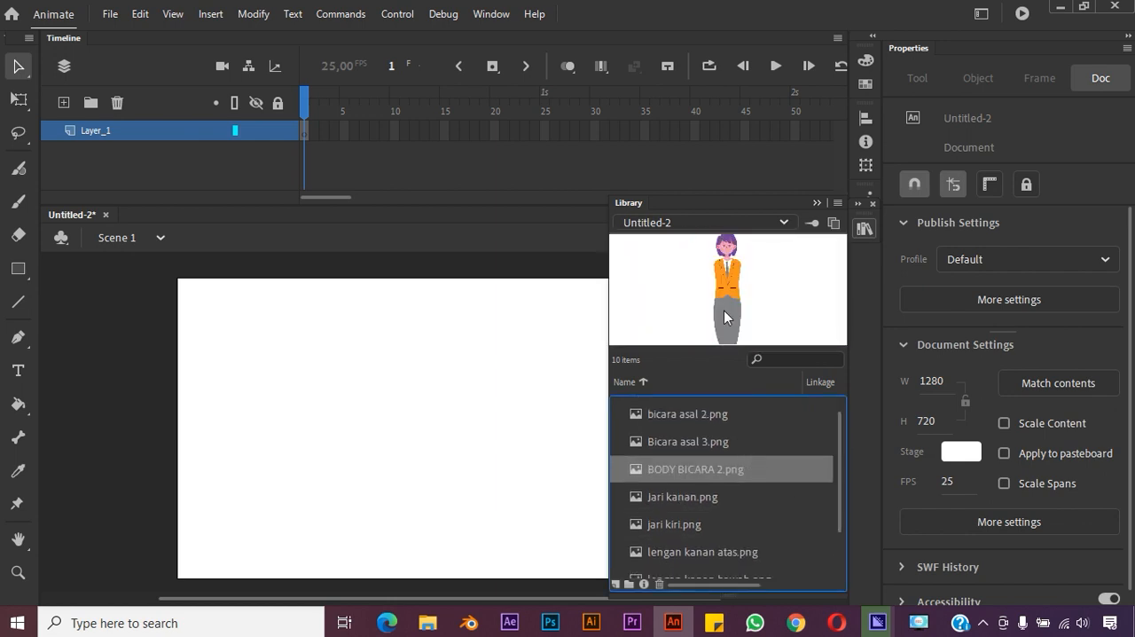
left_click_drag(724, 311, 465, 446)
left_click_drag(487, 380, 479, 461)
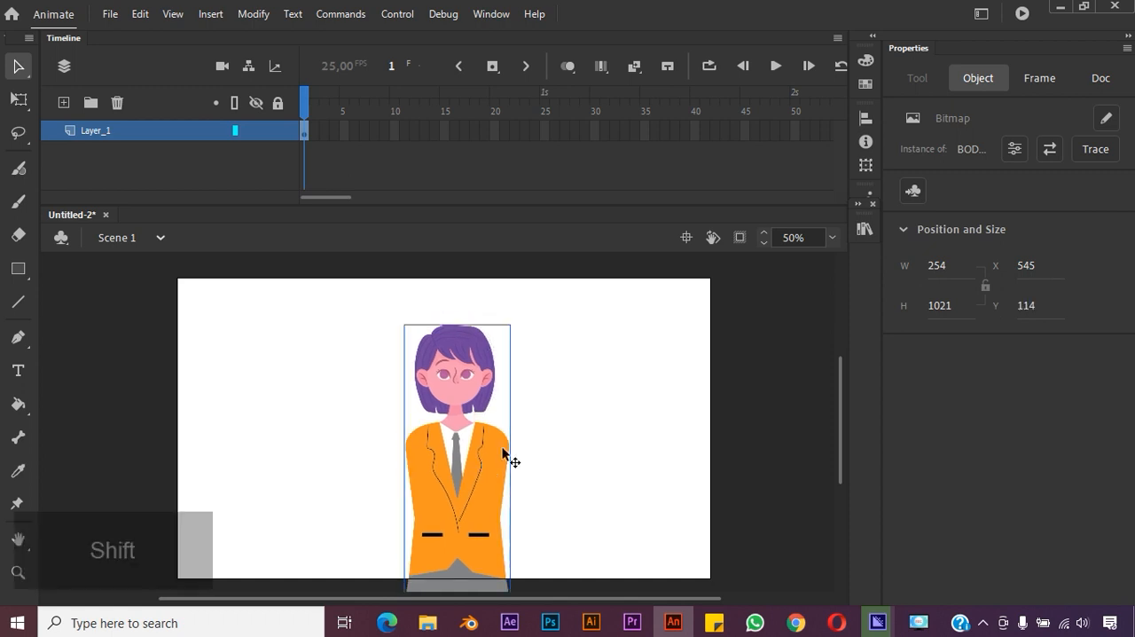
left_click(591, 393)
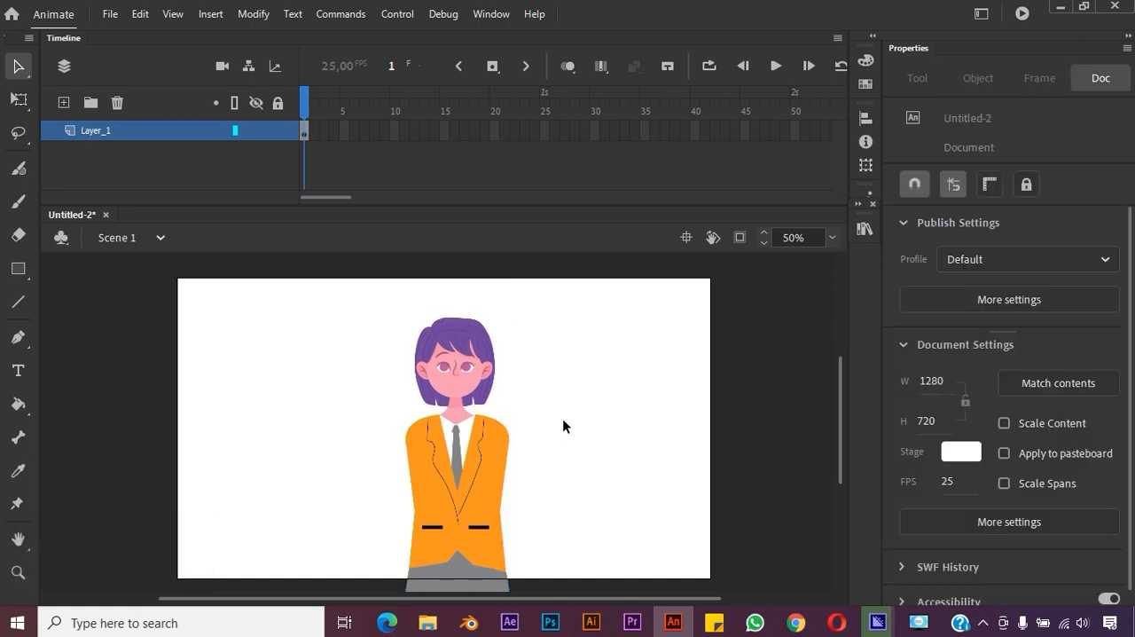
left_click(472, 437)
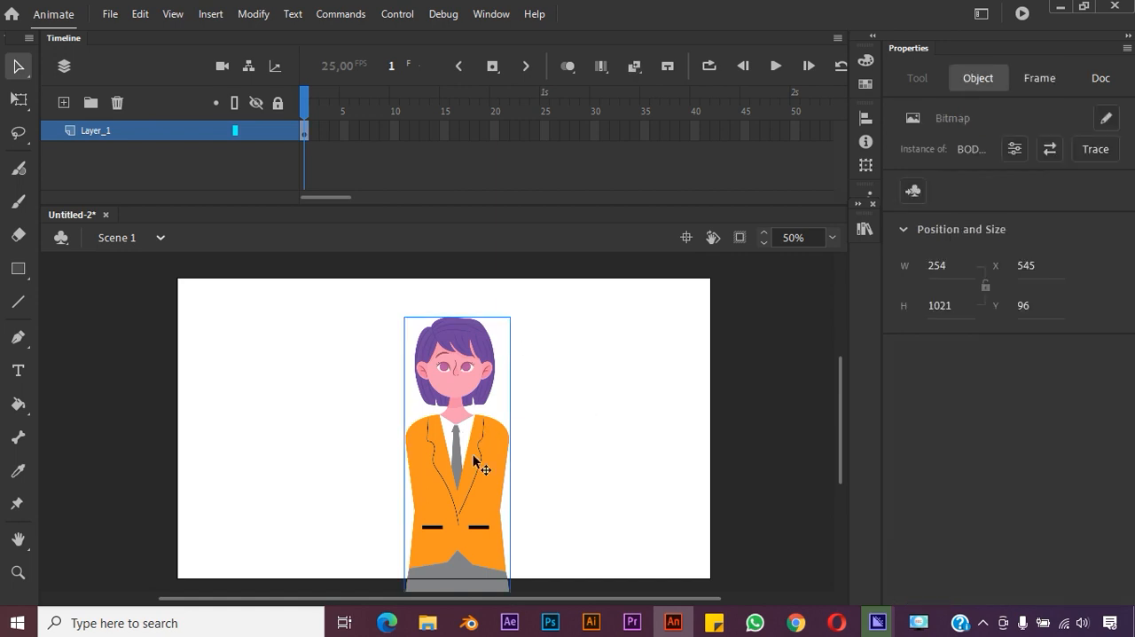
left_click_drag(473, 456, 474, 451)
Rename Layer_1 to Badan
left_click(92, 131)
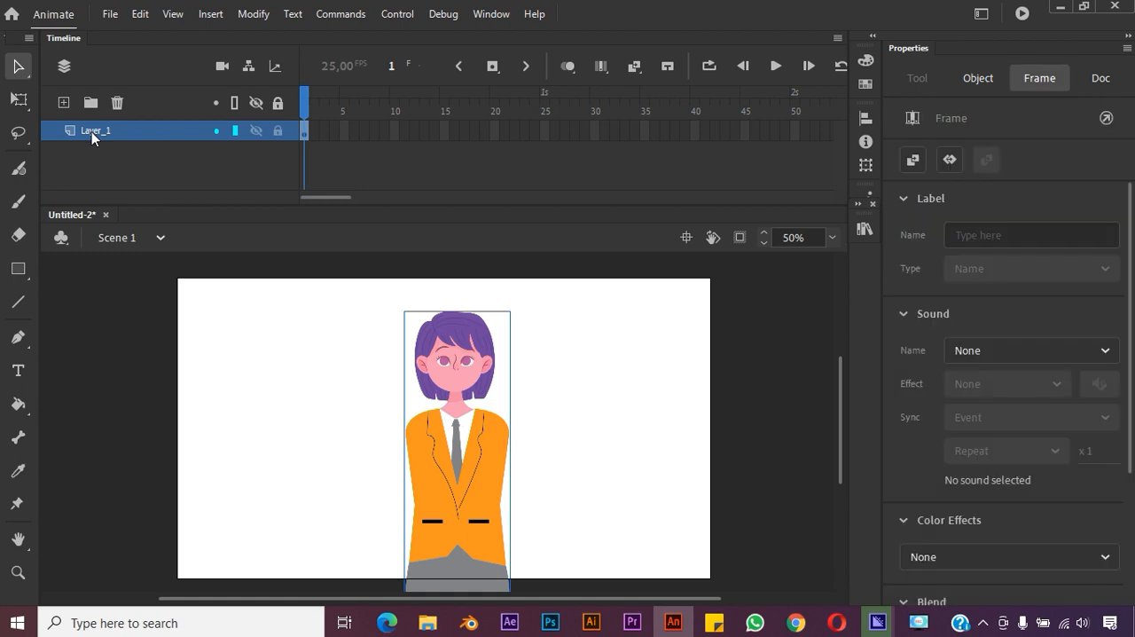
double_click(91, 130)
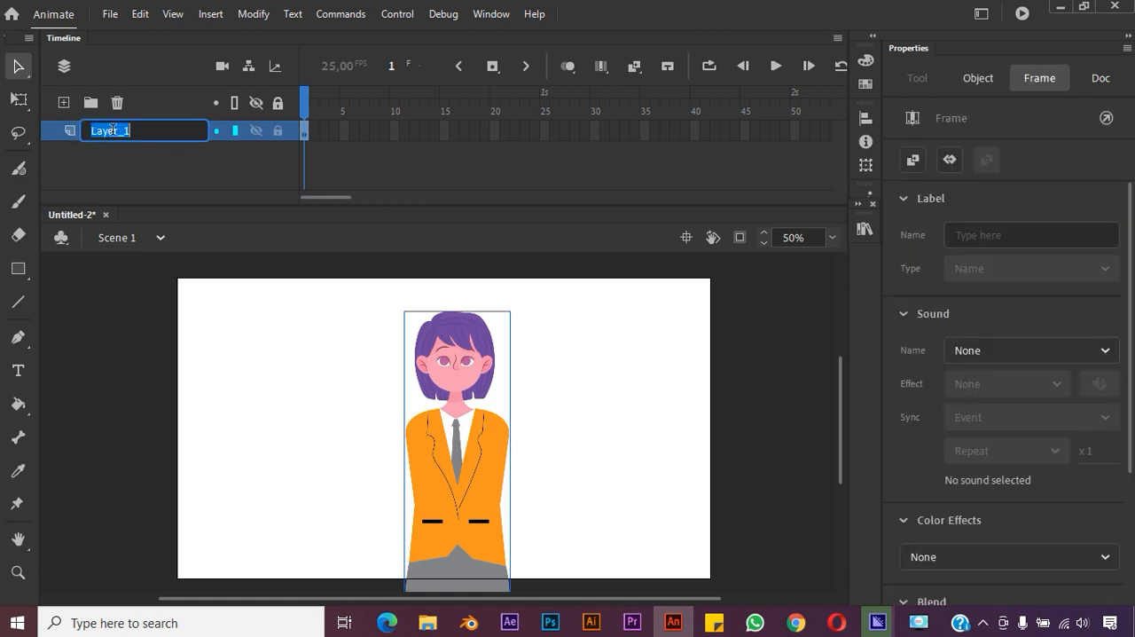
type("B")
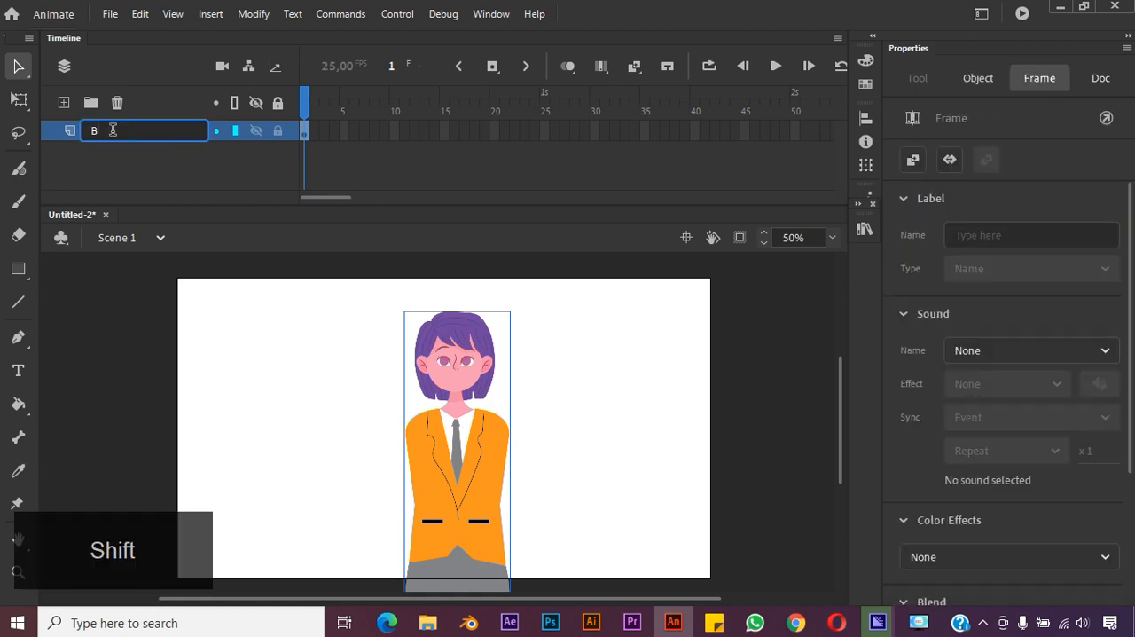
type("adan")
key("Return")
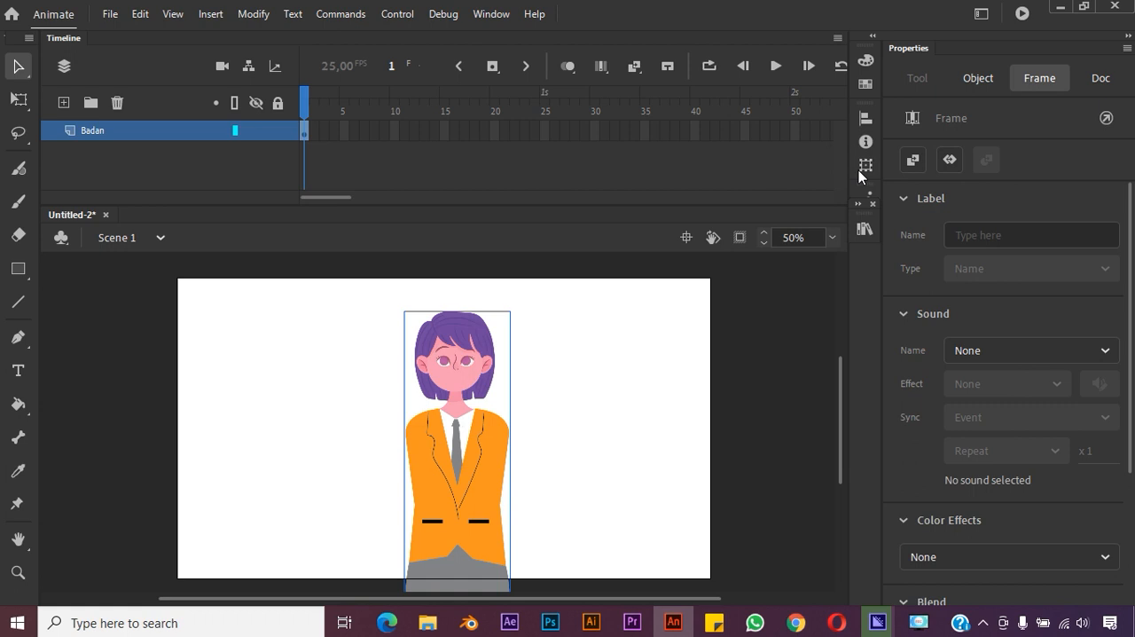
Place lengan kanan atas.png from the library at the character's right shoulder, at about X 459, Y 351
left_click(865, 227)
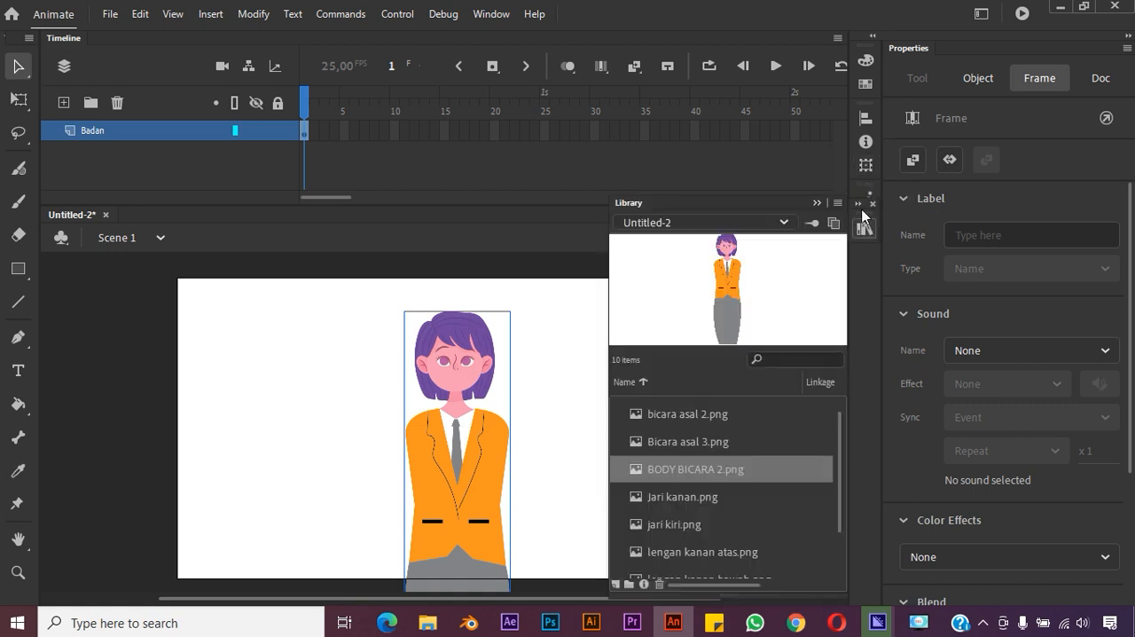
left_click(700, 502)
left_click(700, 465)
scroll(834, 457, "down", 3)
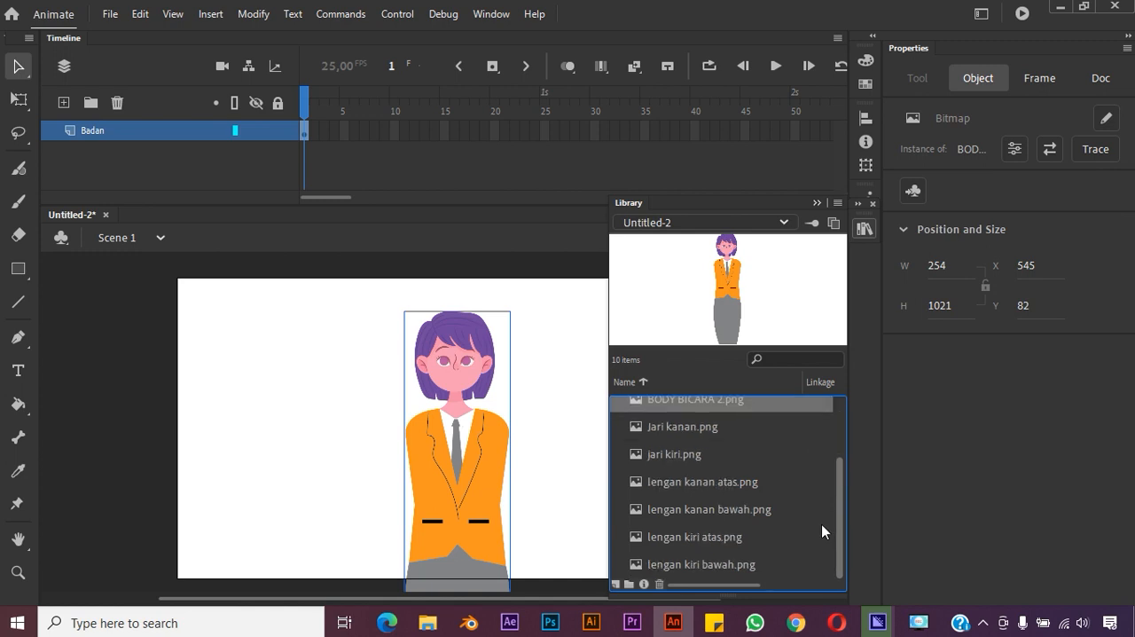
left_click(700, 481)
left_click_drag(383, 450, 404, 445)
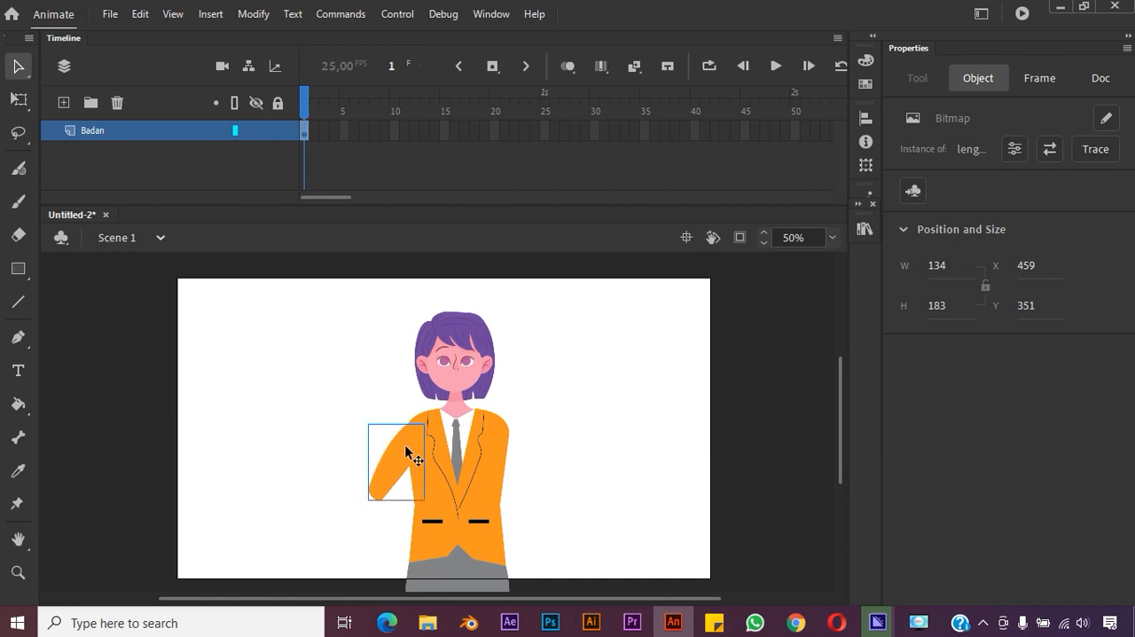
Place lengan kanan bawah.png from the library below the right upper arm, at about X 398, Y 503
left_click(574, 436)
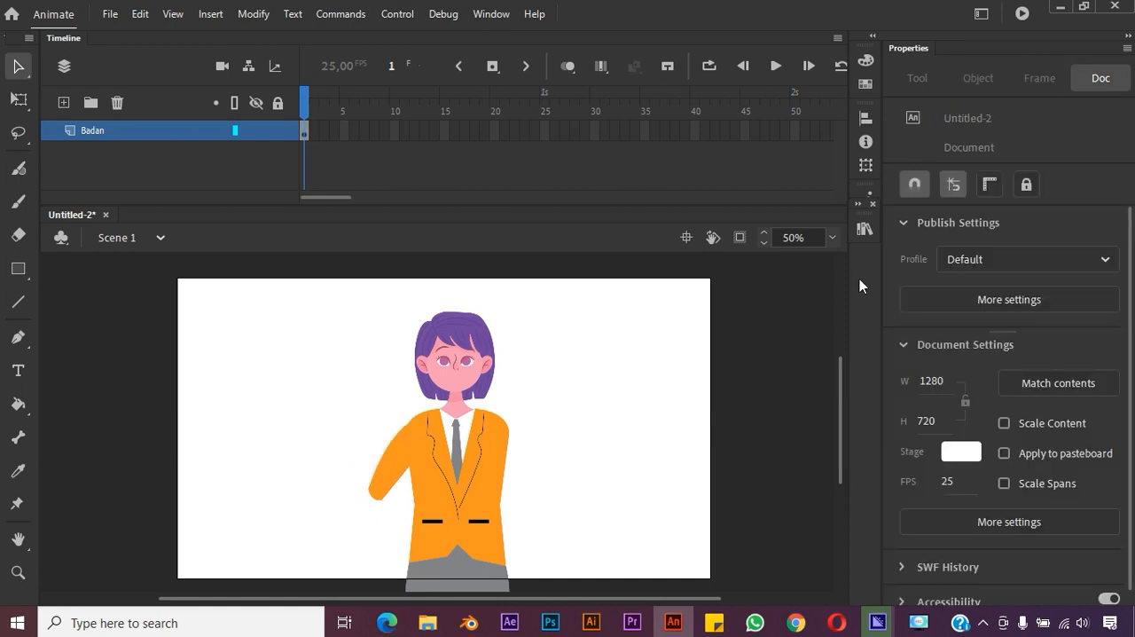
left_click(864, 229)
left_click(705, 509)
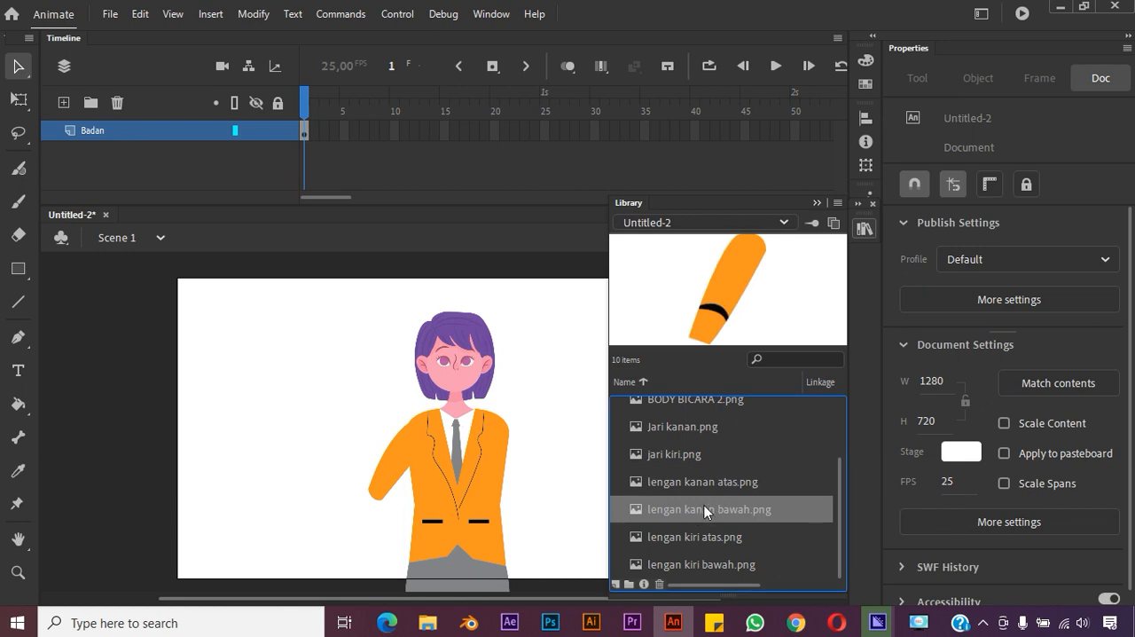
left_click_drag(380, 508, 366, 517)
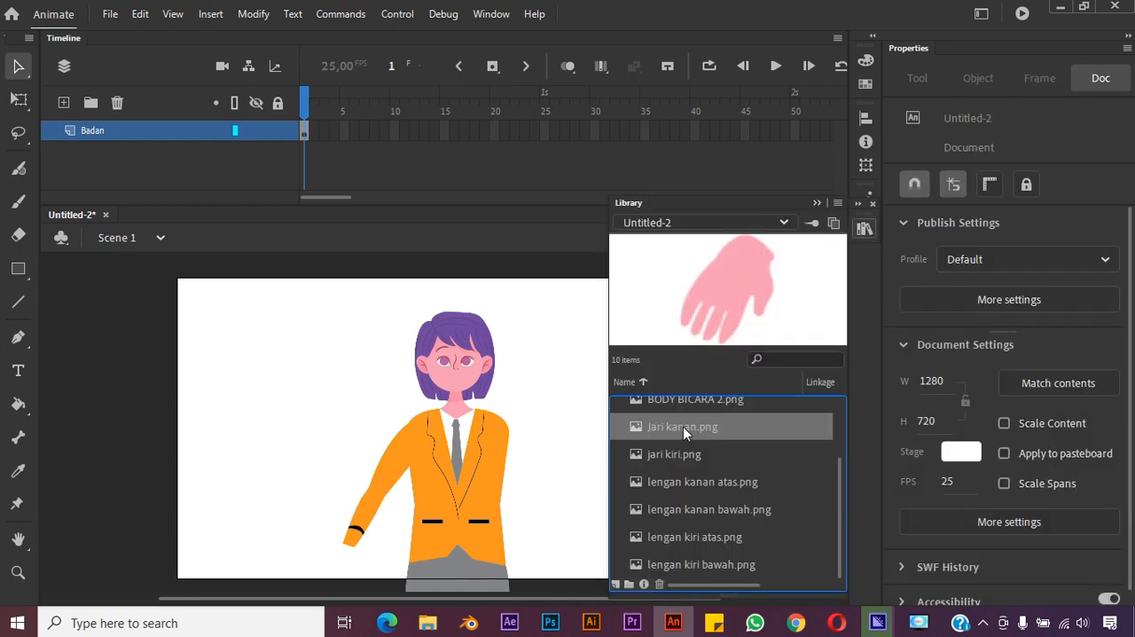
Place Jari kanan.png from the library at the end of the right forearm, at about X 376, Y 629
left_click_drag(368, 543, 348, 557)
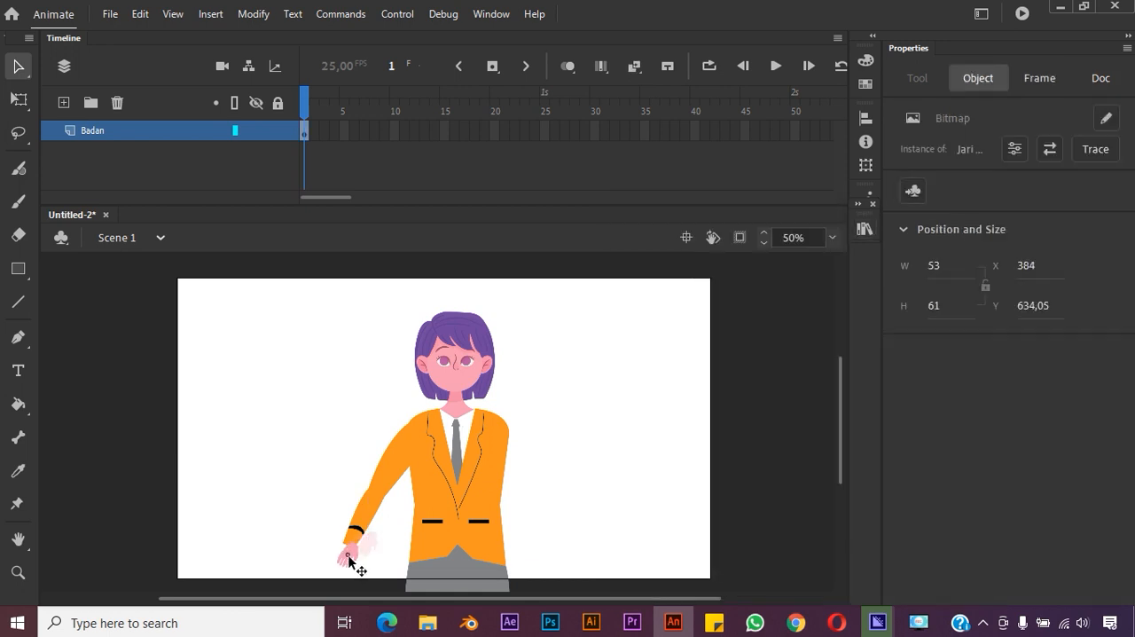
left_click_drag(348, 557, 345, 562)
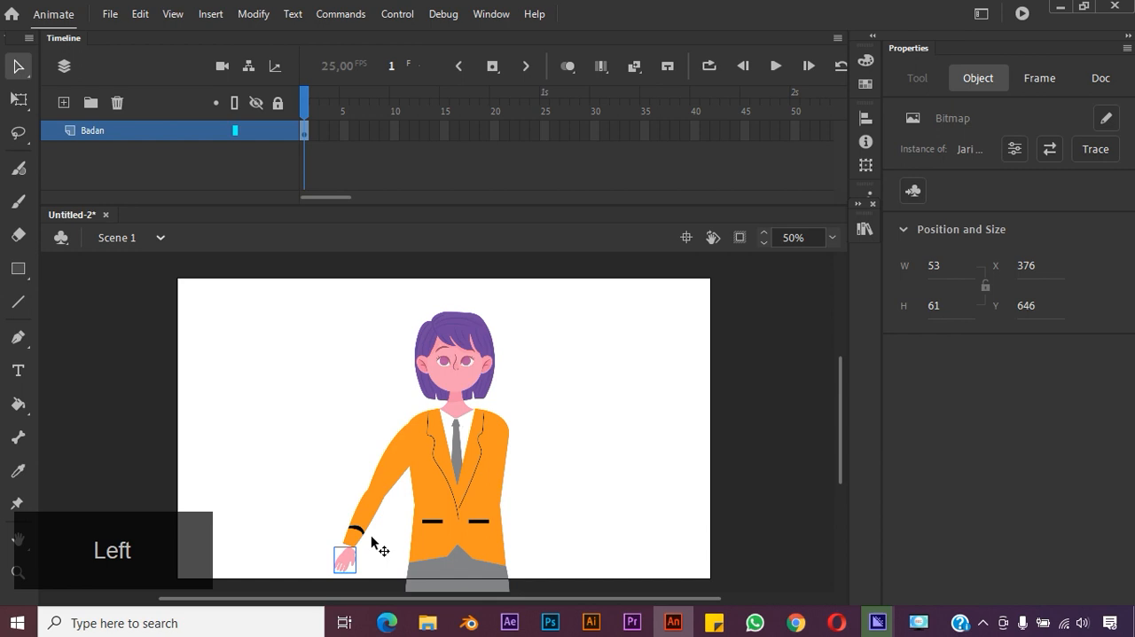
key("Left")
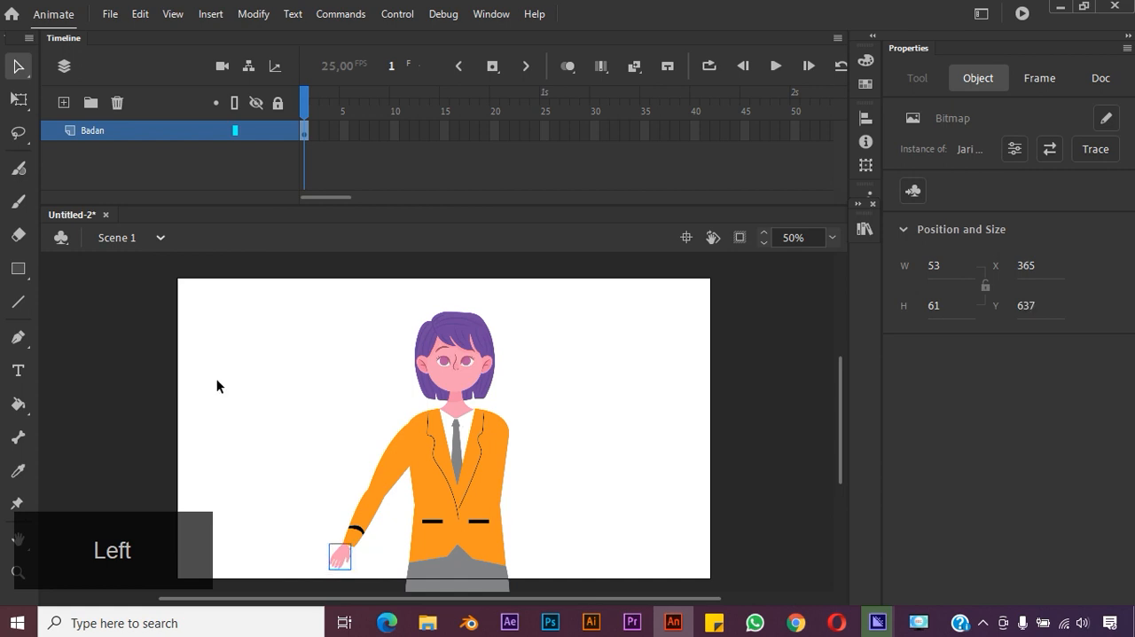
key("Up")
key("Up")
key("Up")
key("Up")
key("Up")
key("Up")
key("Up")
key("Up")
left_click(285, 392)
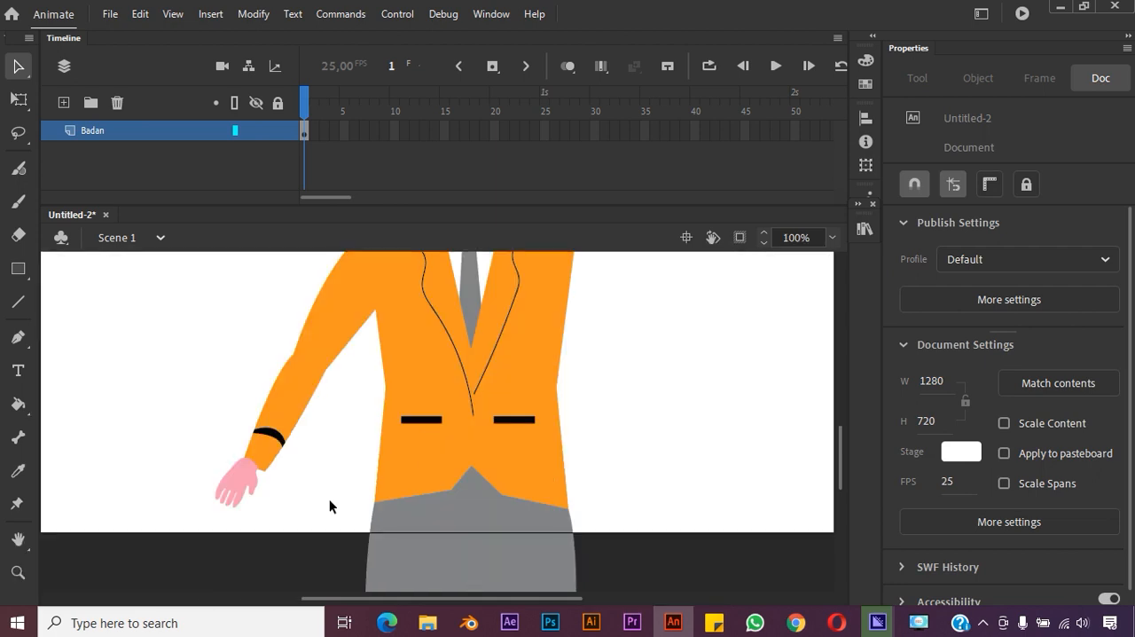
left_click(245, 483)
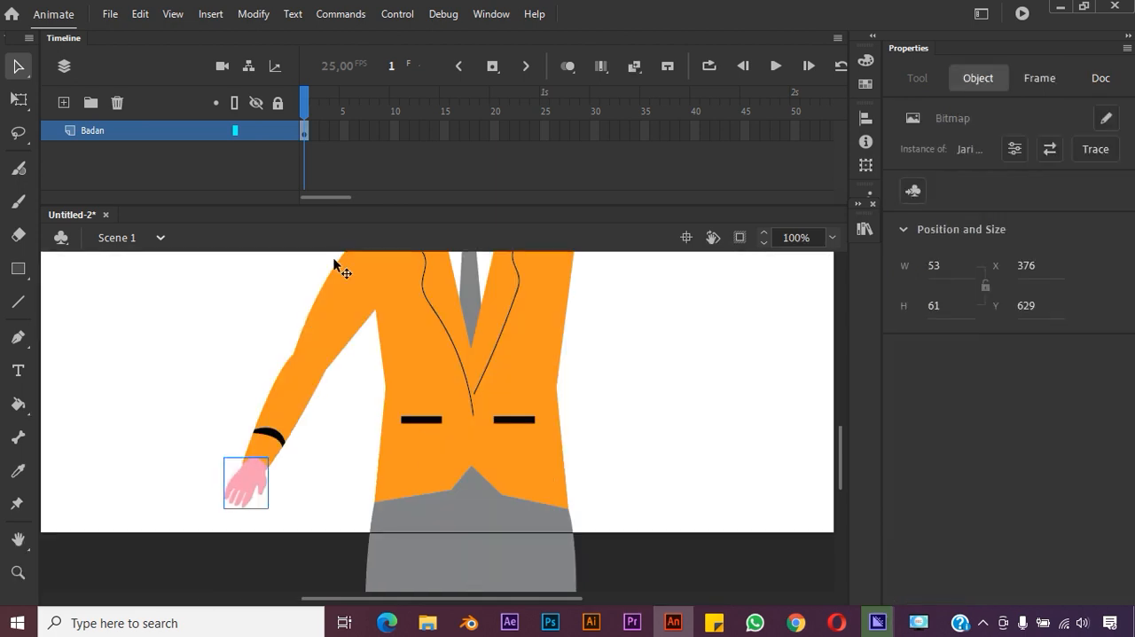
Nudge the right hand slightly to X 373, Y 629 so it lines up with the sleeve
left_click(244, 133)
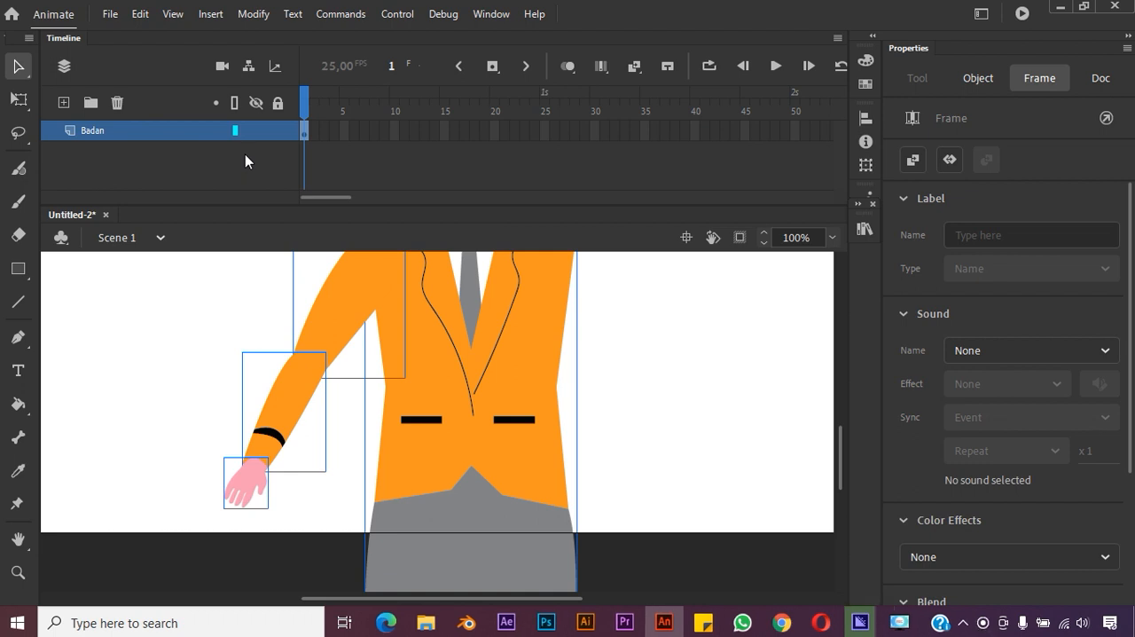
left_click(628, 516)
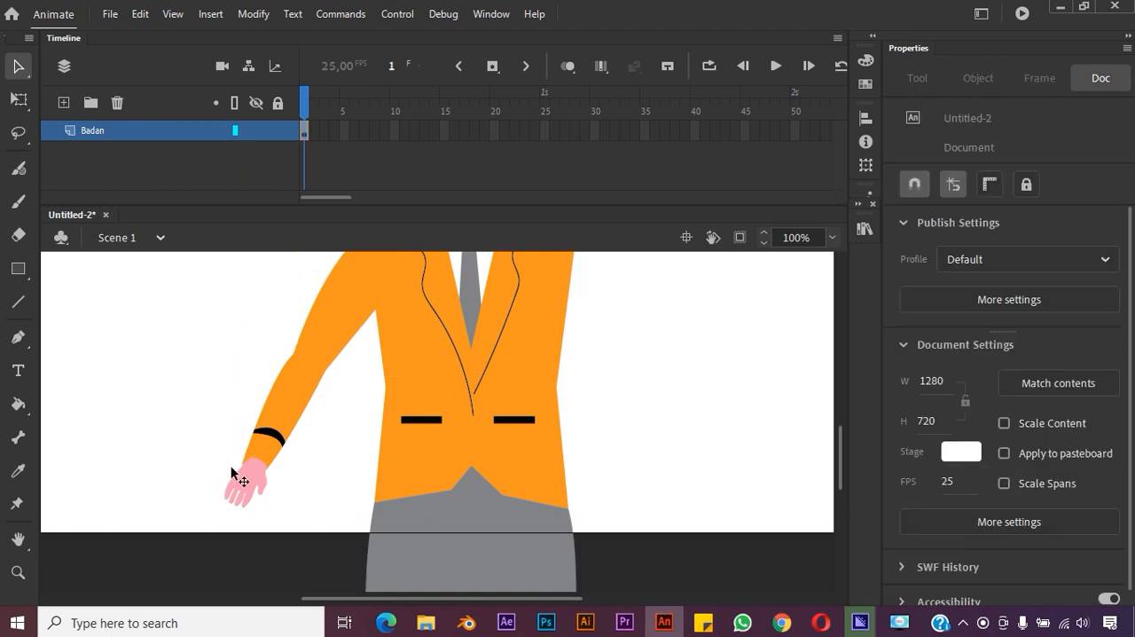
left_click(242, 485)
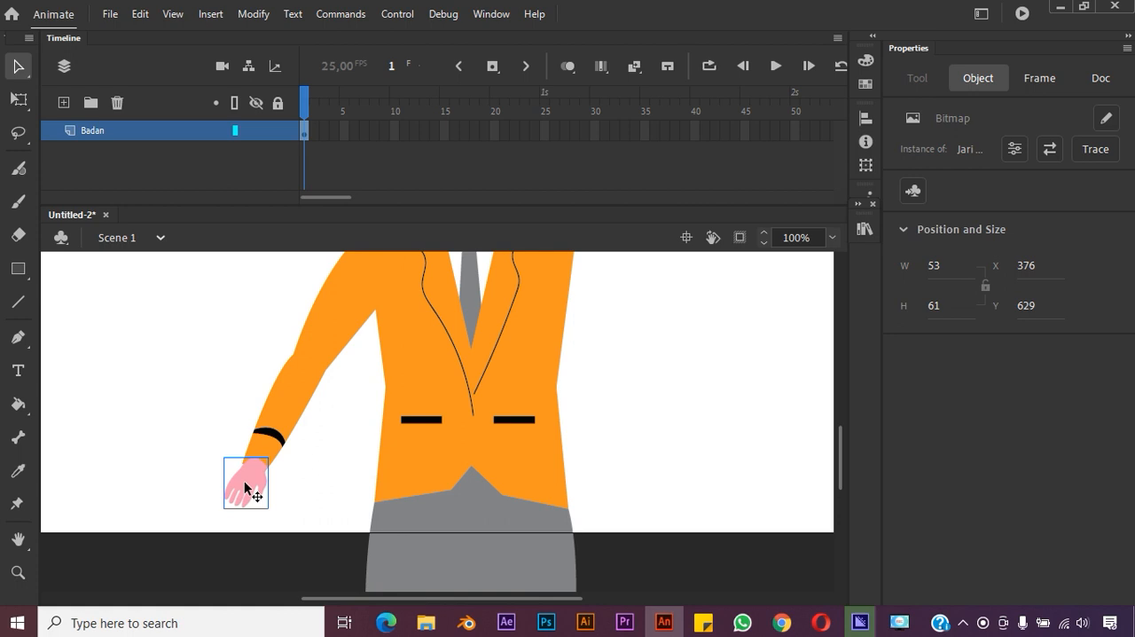
right_click(244, 487)
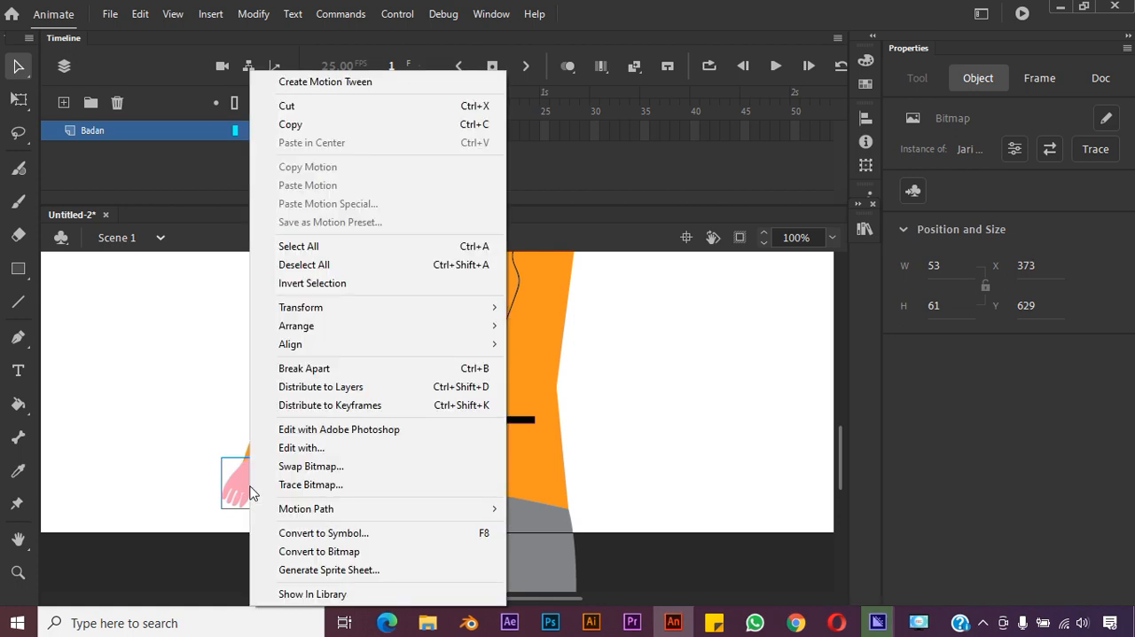
left_click(203, 400)
left_click(232, 409)
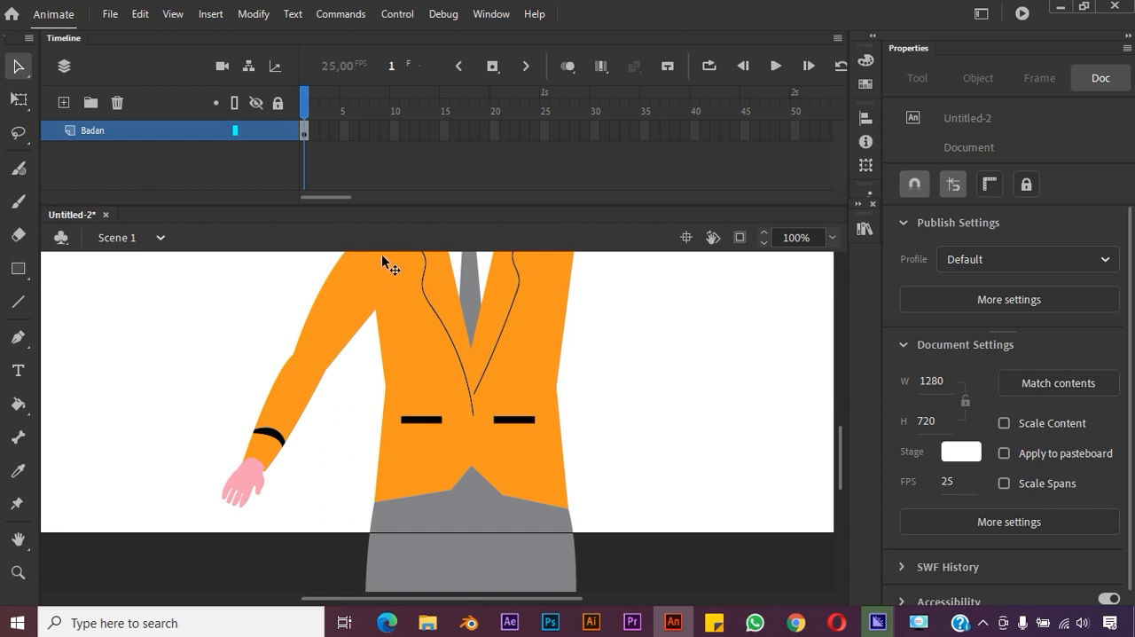
Send the right hand to the back so it sits behind the forearm sleeve
left_click(248, 479)
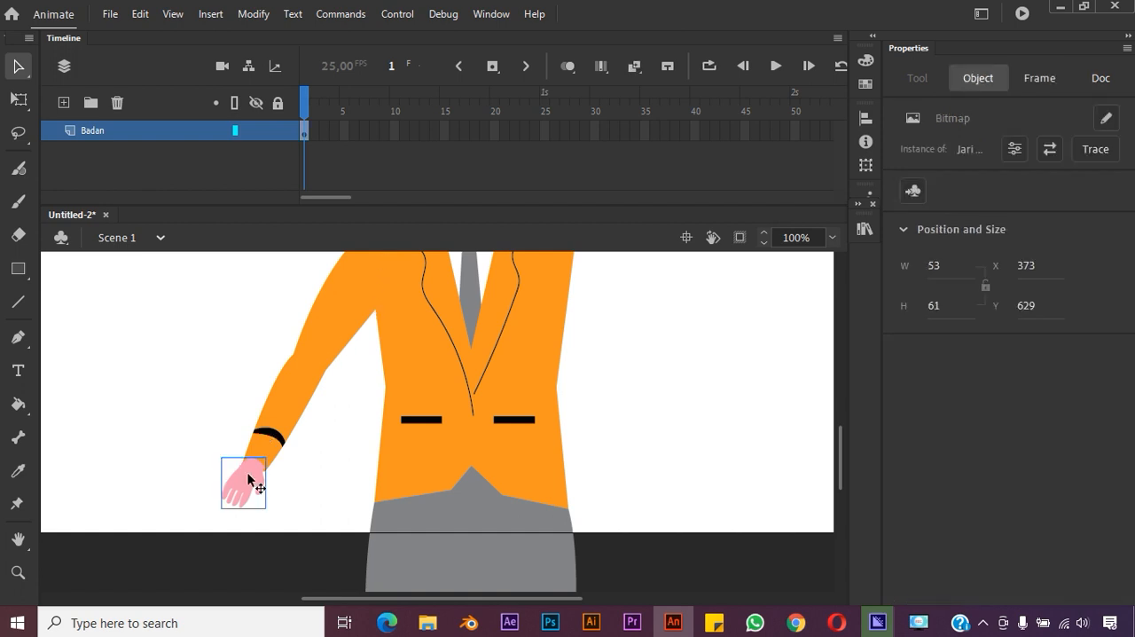
right_click(253, 476)
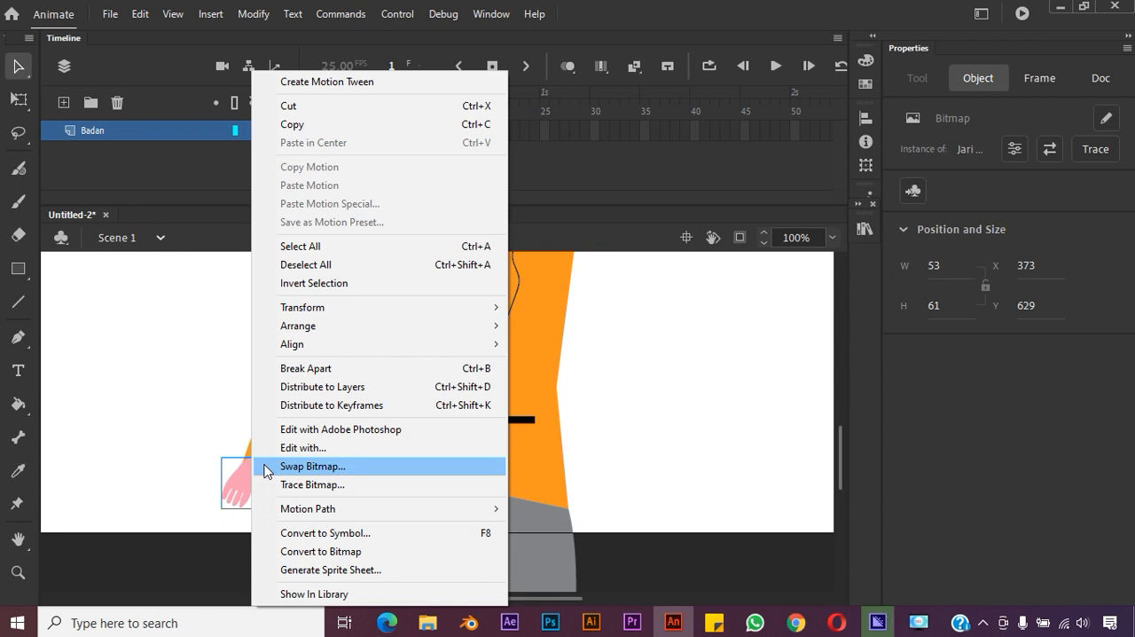
mouse_move(495, 326)
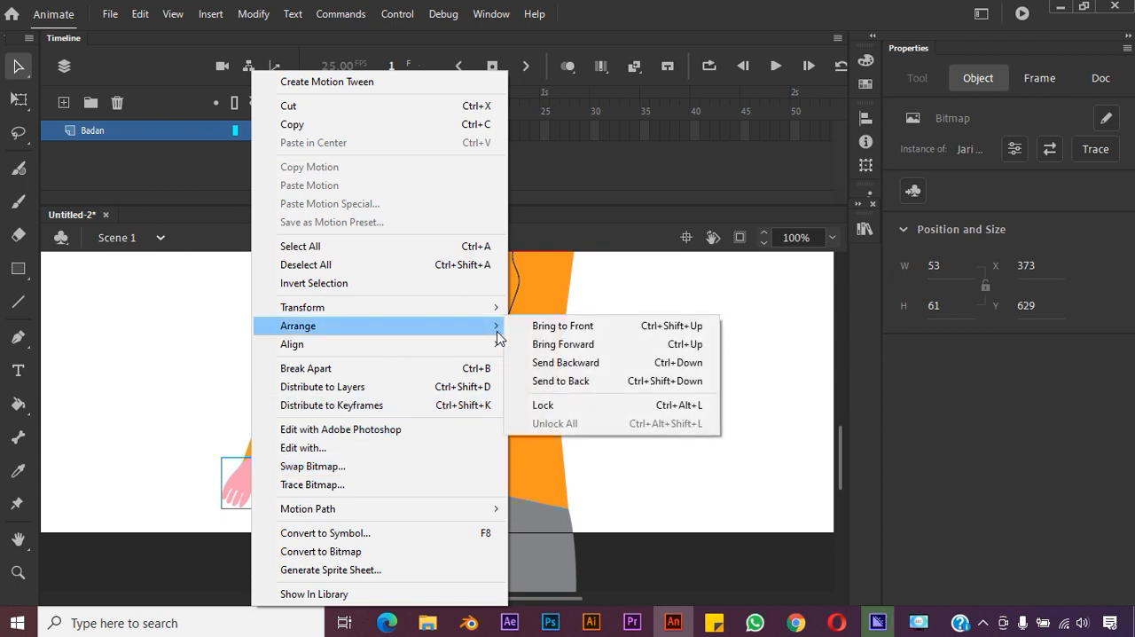
left_click(562, 381)
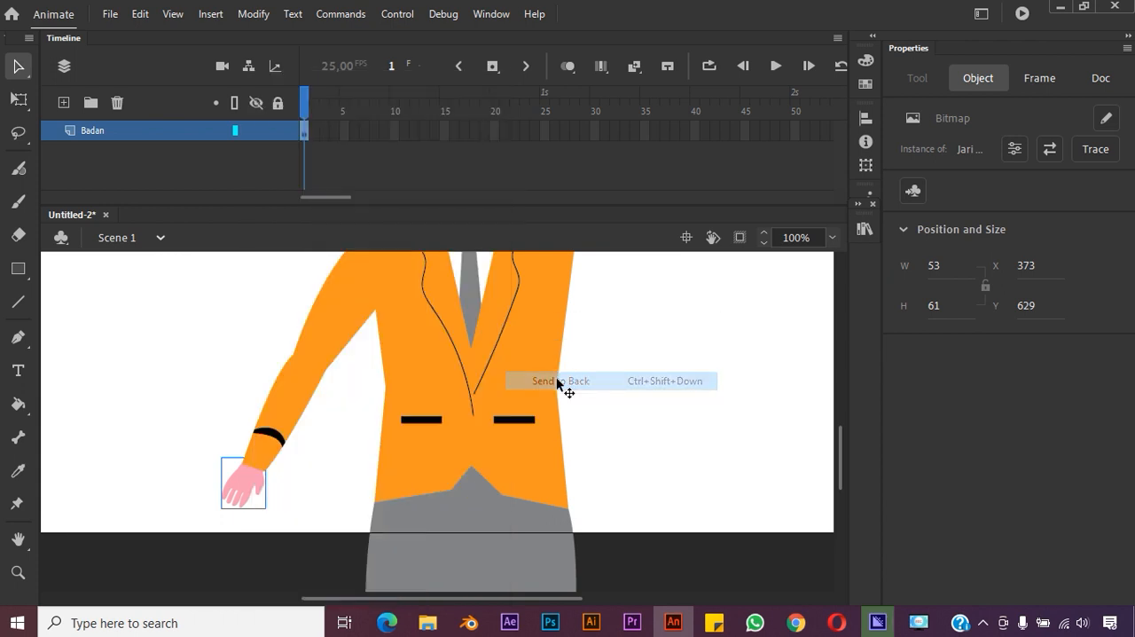
left_click(630, 412)
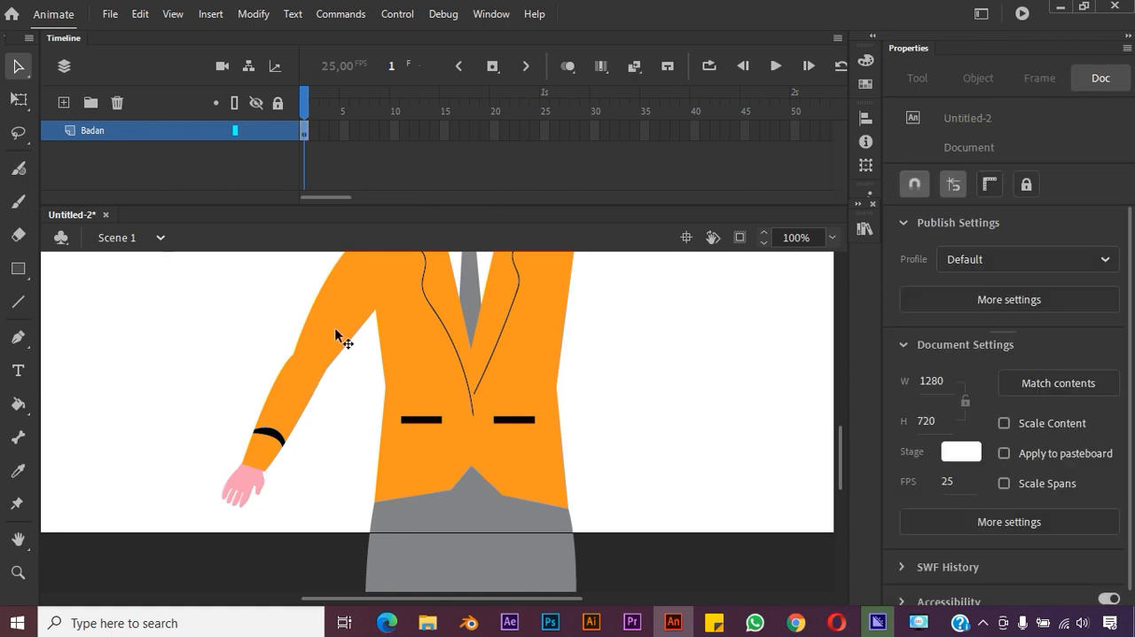
left_click(343, 340)
left_click_drag(337, 351, 334, 363)
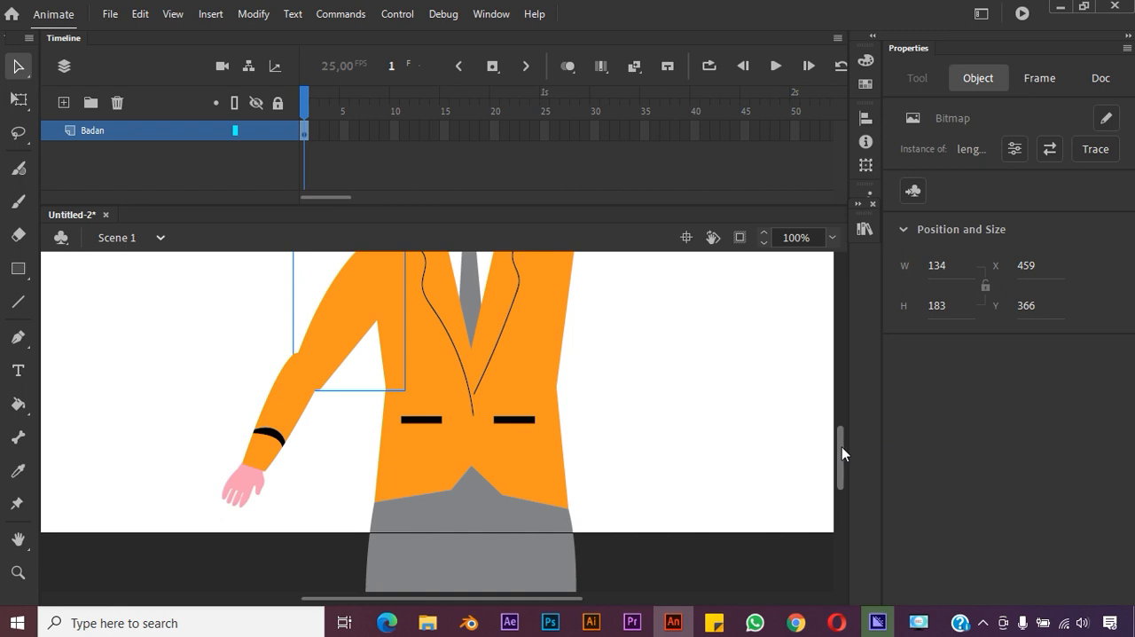
left_click_drag(841, 446, 841, 437)
left_click_drag(385, 330, 365, 319)
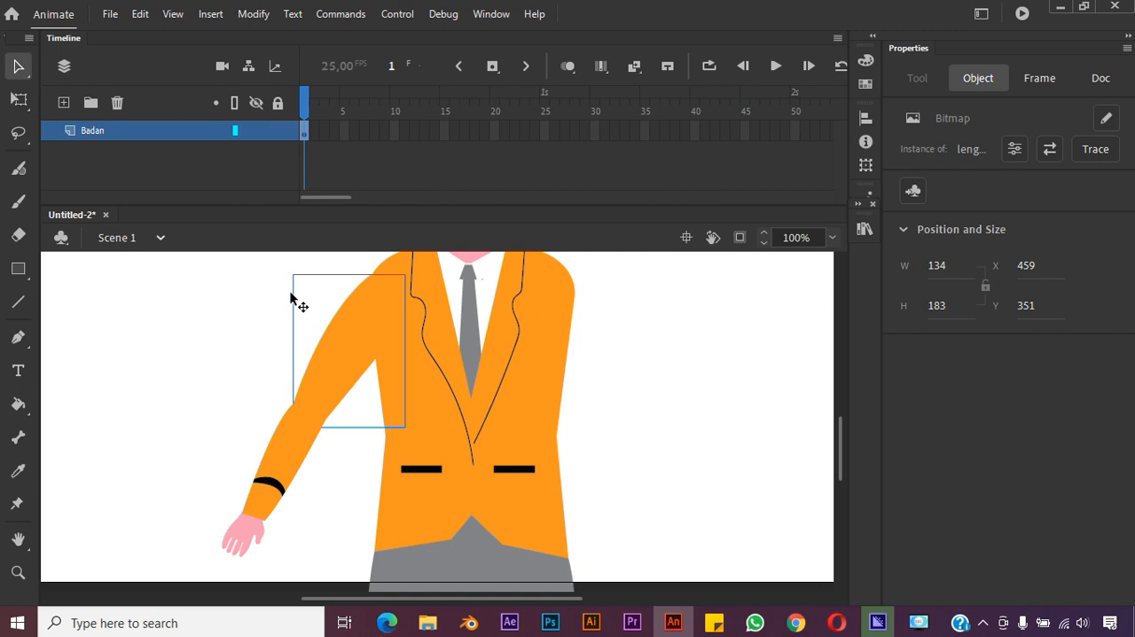
Rotate the right upper arm with Free Transform to hang closer to the torso and reposition it at the shoulder
key("q")
left_click_drag(286, 431, 299, 457)
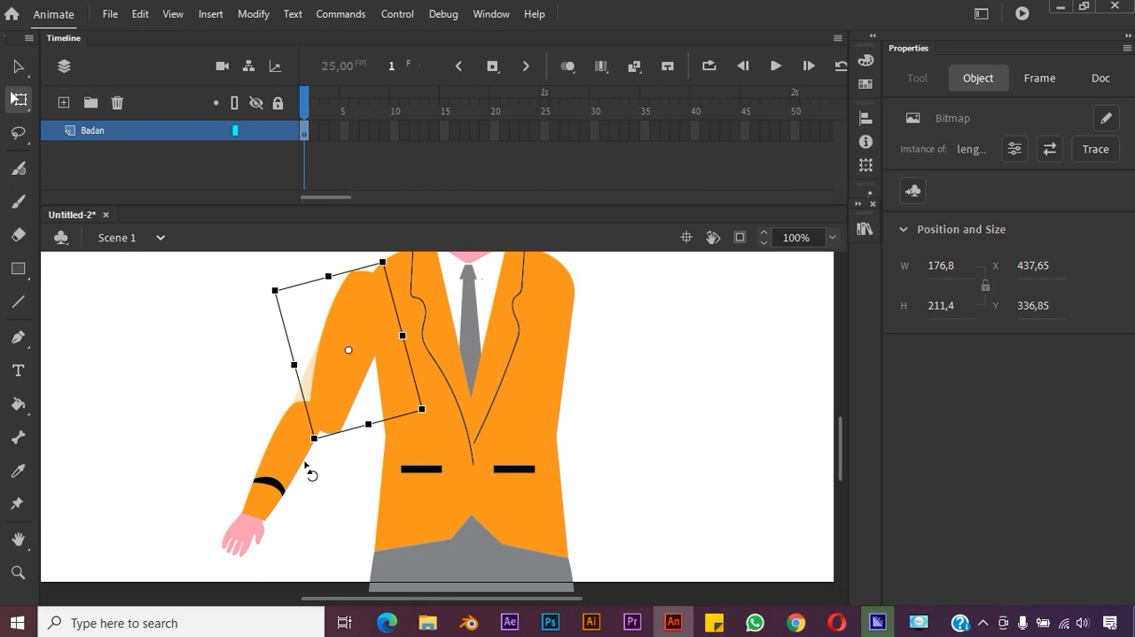
left_click_drag(347, 399, 367, 398)
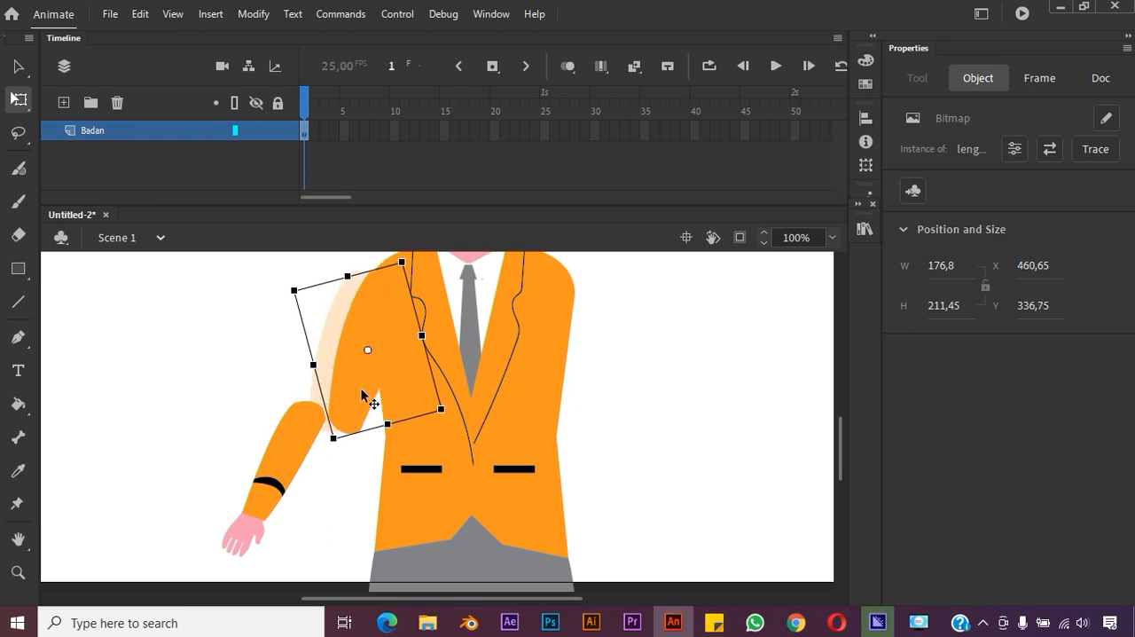
key("ctrl+z")
key("ctrl+z")
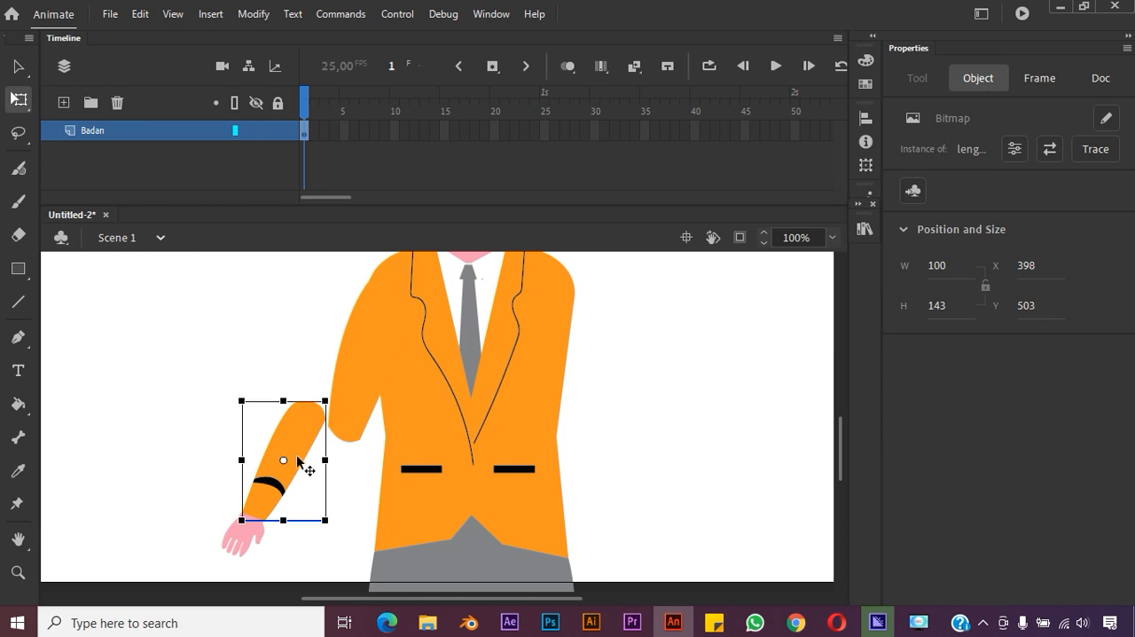
Rotate the right forearm to hang downward and join it to the upper arm at about X 438, Y 526
left_click_drag(297, 461, 331, 478)
left_click_drag(262, 545, 281, 556)
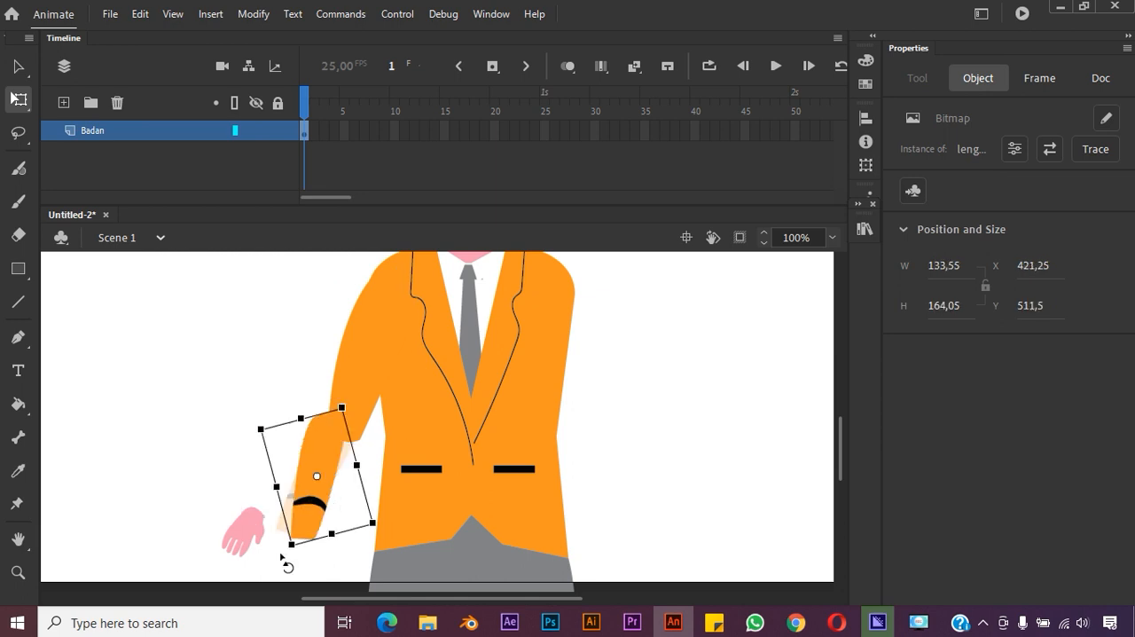
left_click_drag(317, 495, 331, 508)
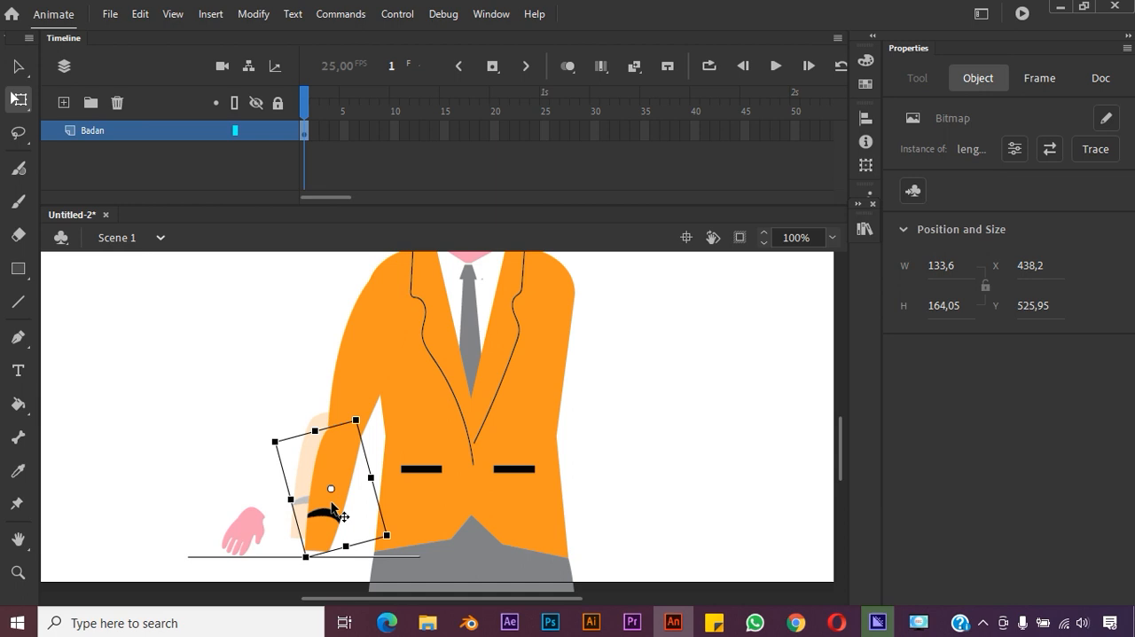
Move the right hand to the end of the forearm sleeve and rotate it to follow the arm's direction
left_click(258, 530)
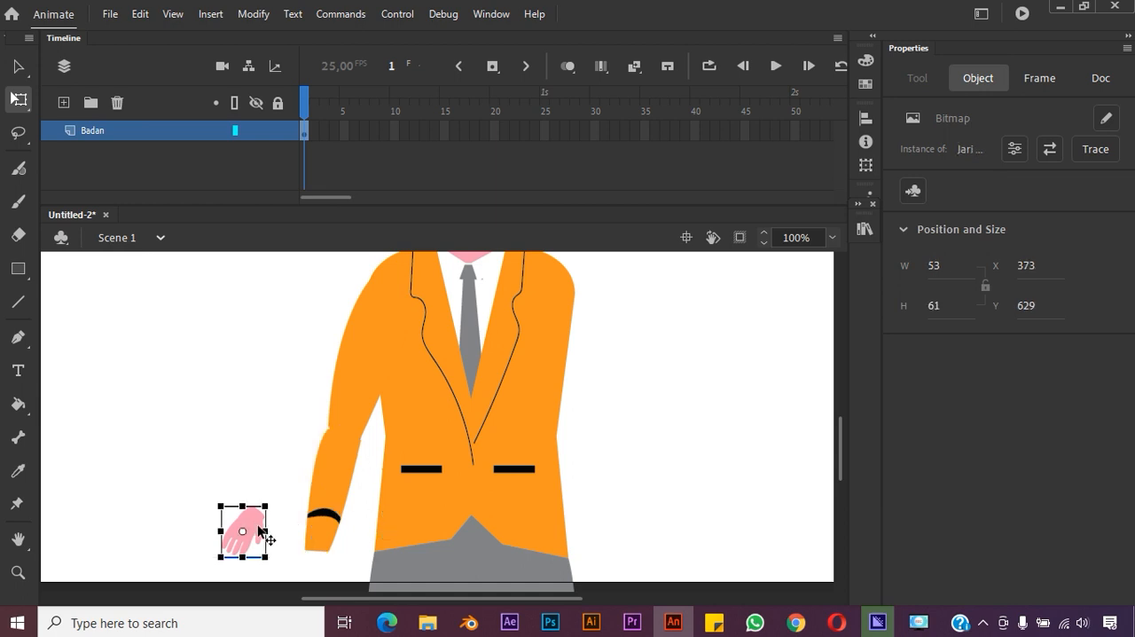
left_click_drag(258, 530, 326, 568)
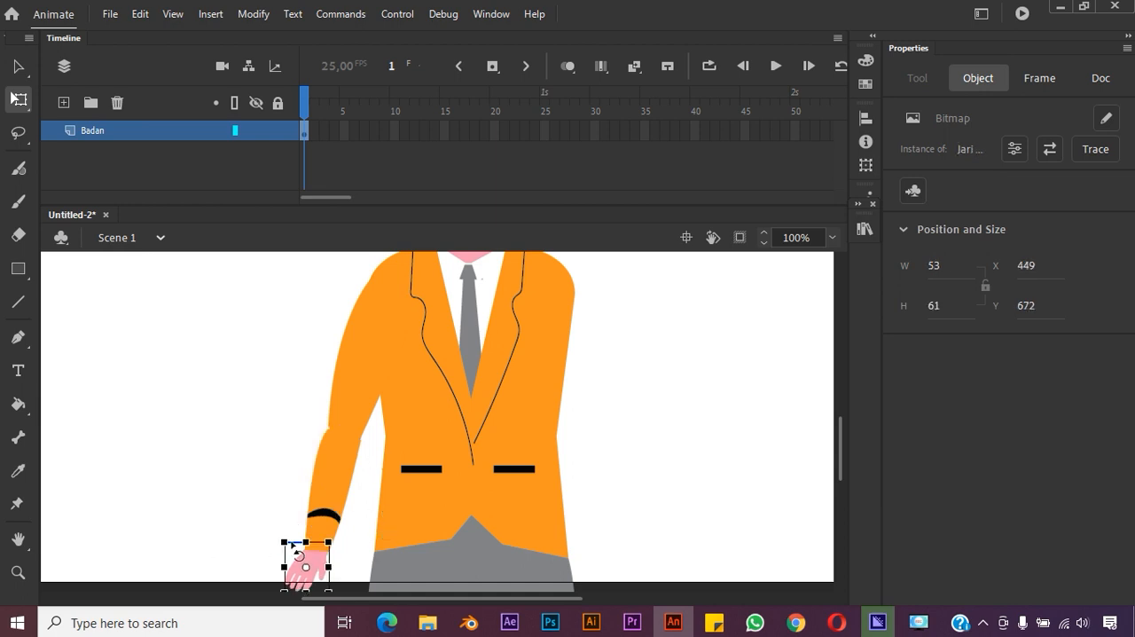
left_click_drag(280, 532, 277, 547)
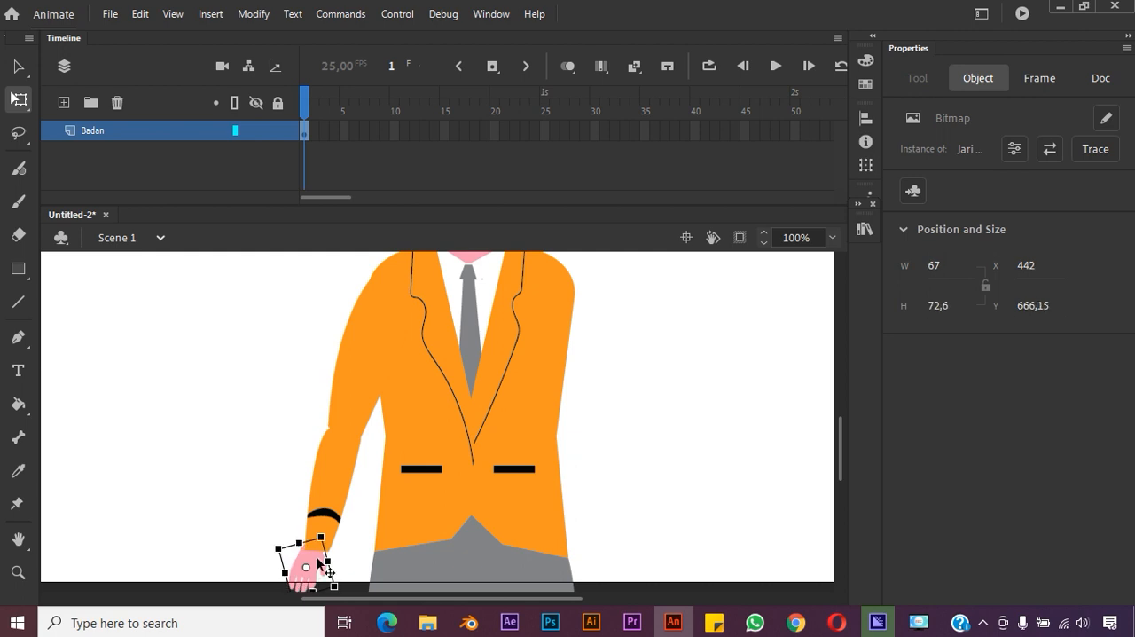
left_click(321, 564)
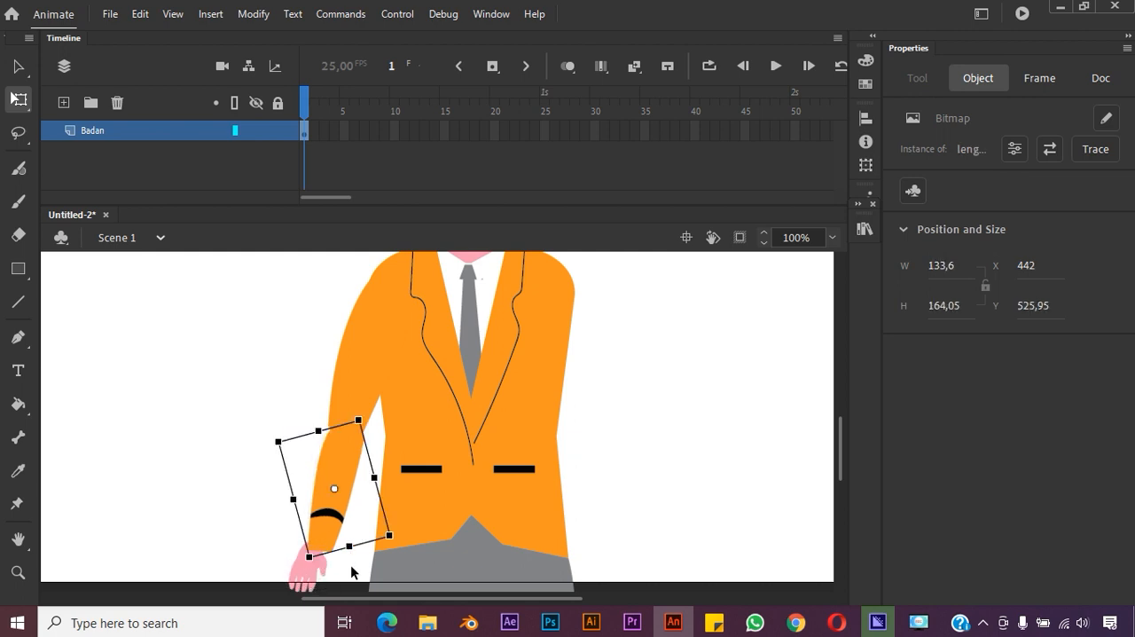
key("ctrl")
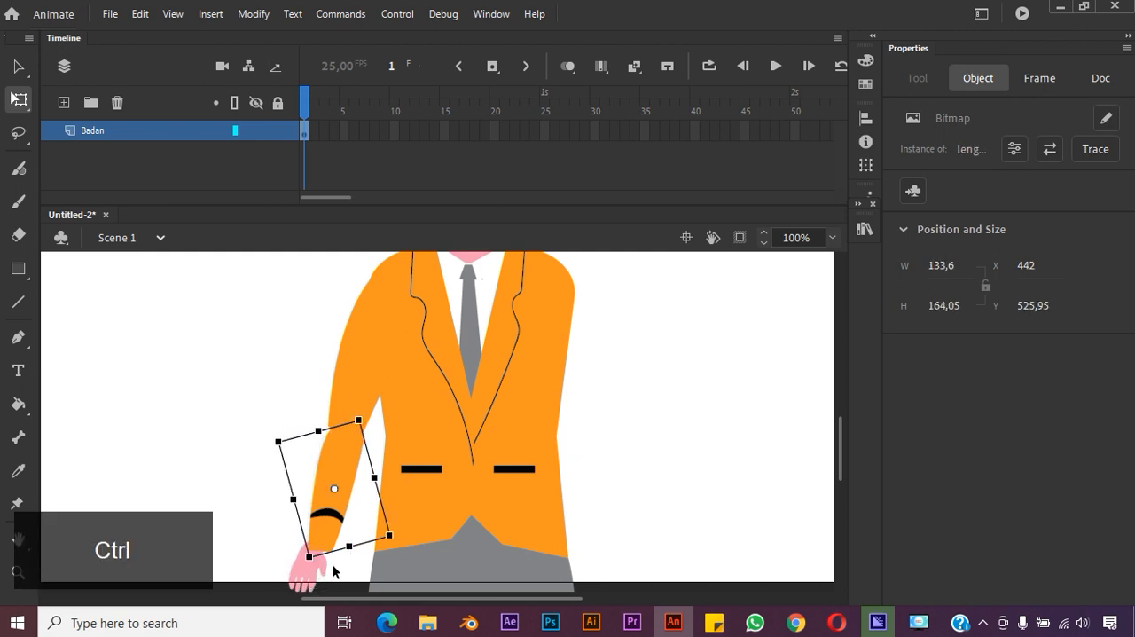
key("ctrl+z")
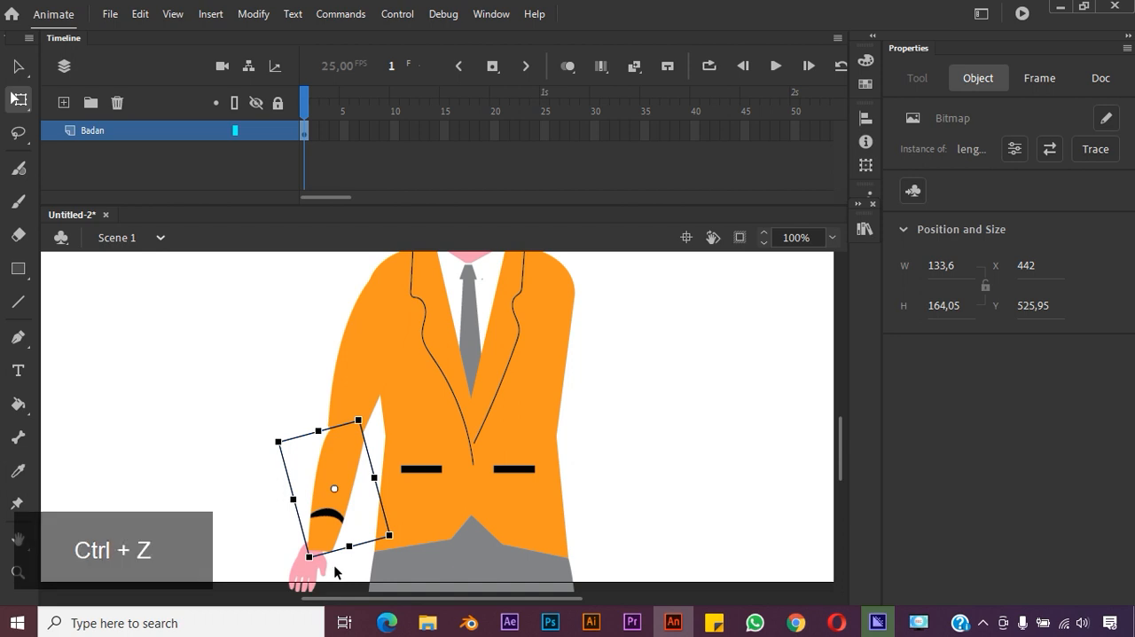
left_click(313, 579)
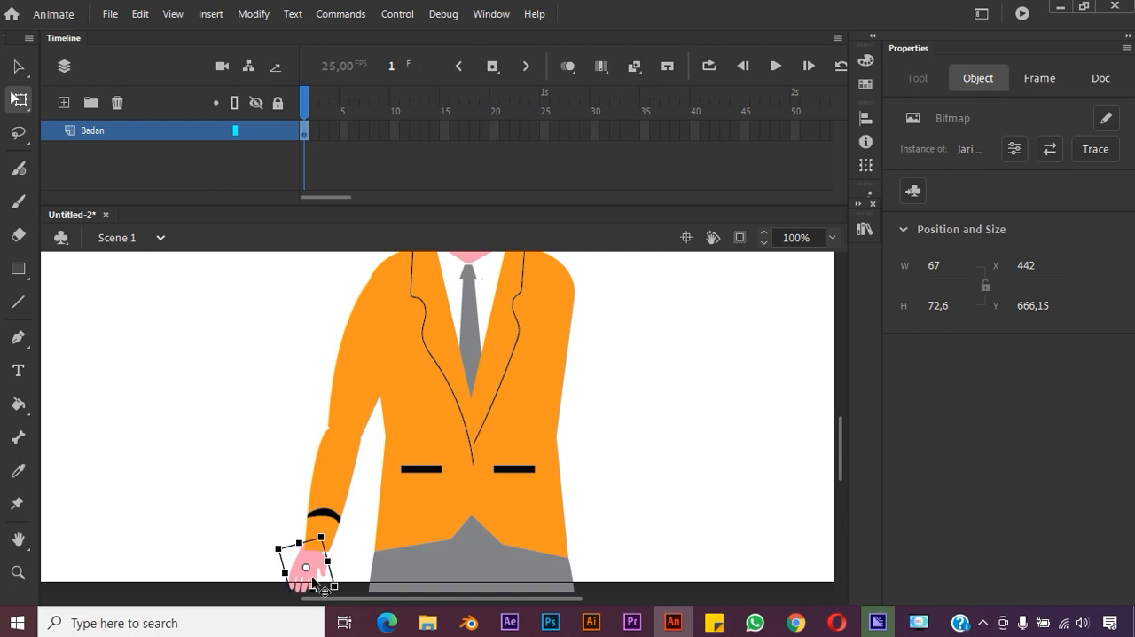
left_click_drag(312, 579, 318, 579)
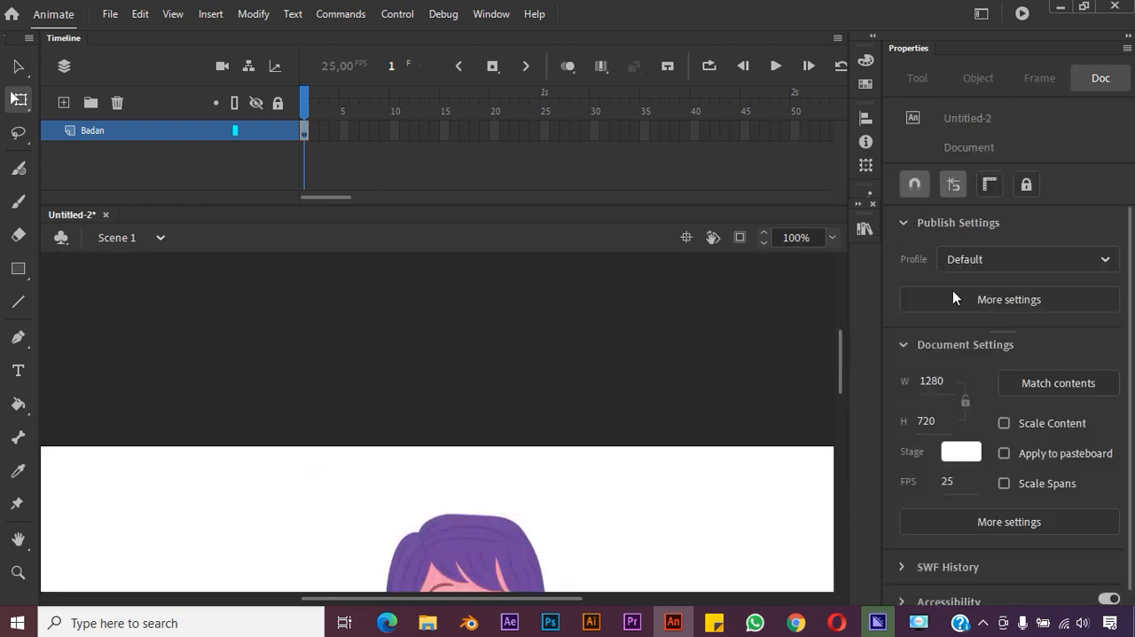
Fit the whole stage in the view and preview the right and left arm images in the library
left_click(834, 238)
left_click(863, 258)
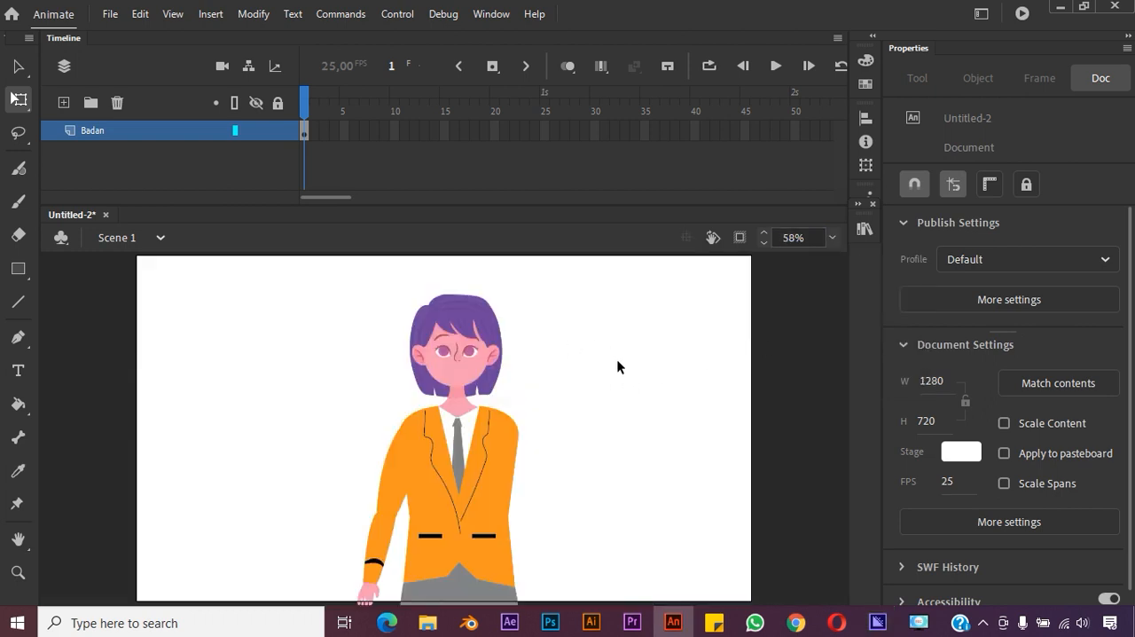
left_click(397, 538)
left_click(584, 429)
left_click(872, 236)
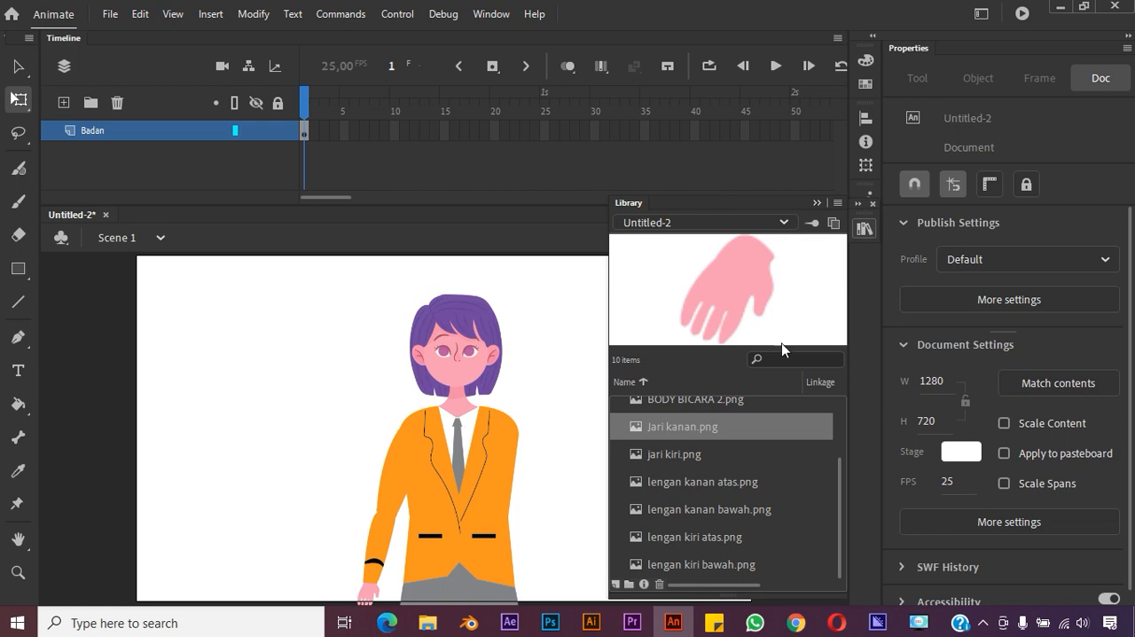
left_click(699, 459)
left_click(714, 480)
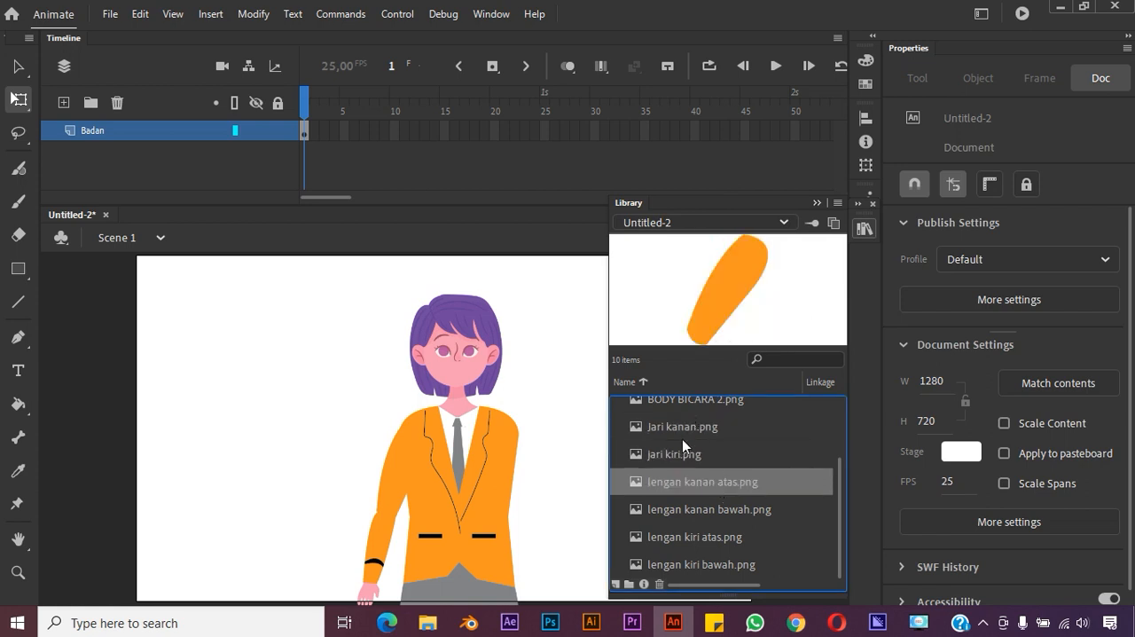
left_click(715, 513)
left_click(710, 565)
left_click(729, 518)
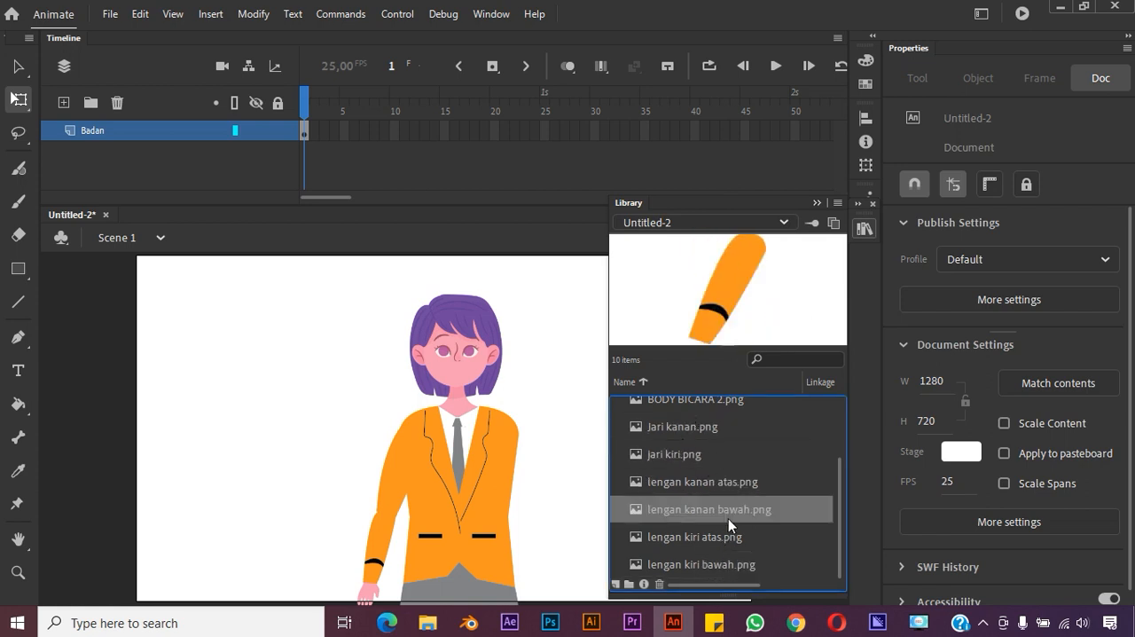
left_click(739, 485)
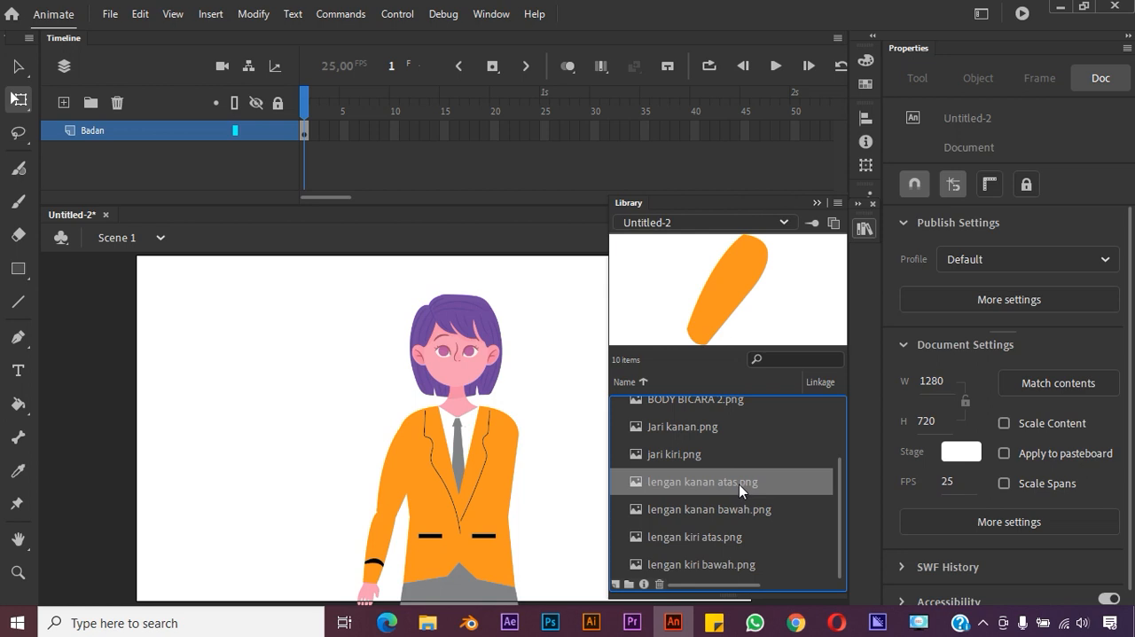
Place lengan kiri atas.png at the character's left shoulder and rotate it to hang beside the torso
left_click(718, 538)
left_click_drag(541, 455, 540, 479)
left_click_drag(573, 523, 519, 476)
left_click(607, 492)
left_click(594, 483)
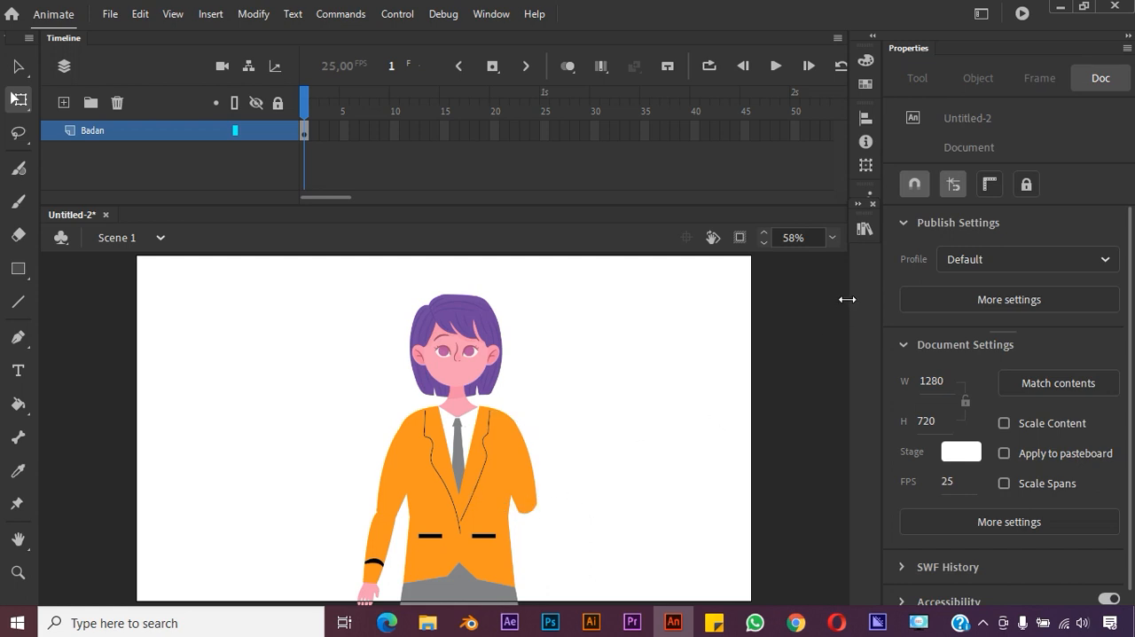
Add lengan kiri bawah.png, rotate it downward and join it to the left upper arm at about X 761, Y 509
left_click(864, 229)
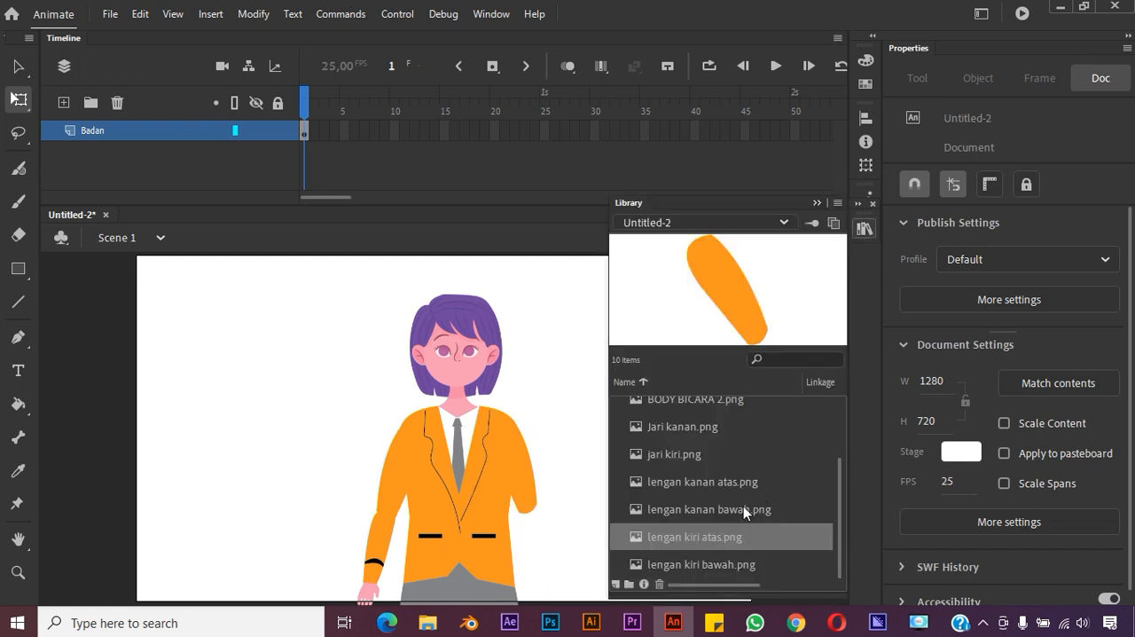
left_click(724, 565)
left_click_drag(765, 322, 545, 553)
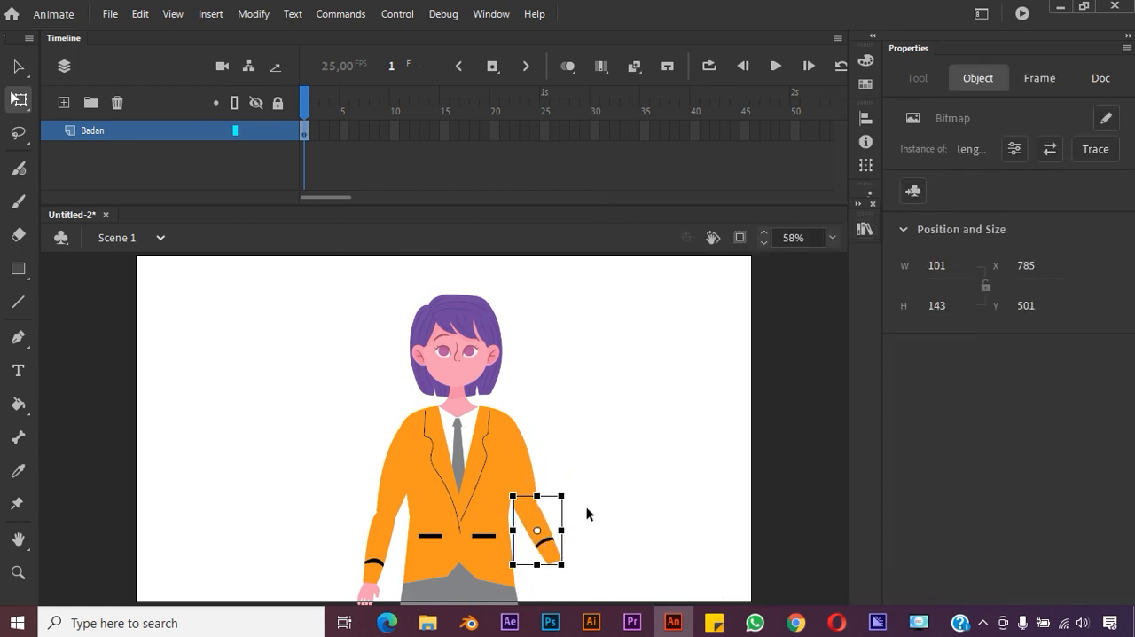
left_click_drag(568, 566, 551, 545)
key("Left")
key("Left")
key("Left")
key("Left")
key("Left")
key("Left")
key("Left")
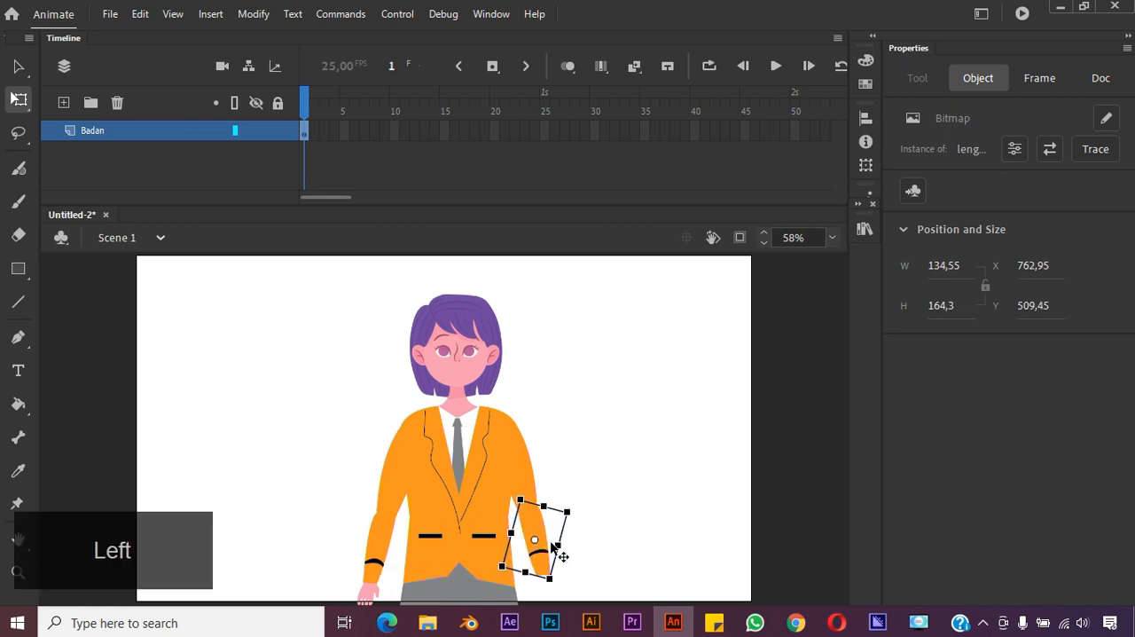
Add jari kiri.png at the end of the left sleeve, rotated to follow the forearm, at about X 820, Y 654
left_click(865, 228)
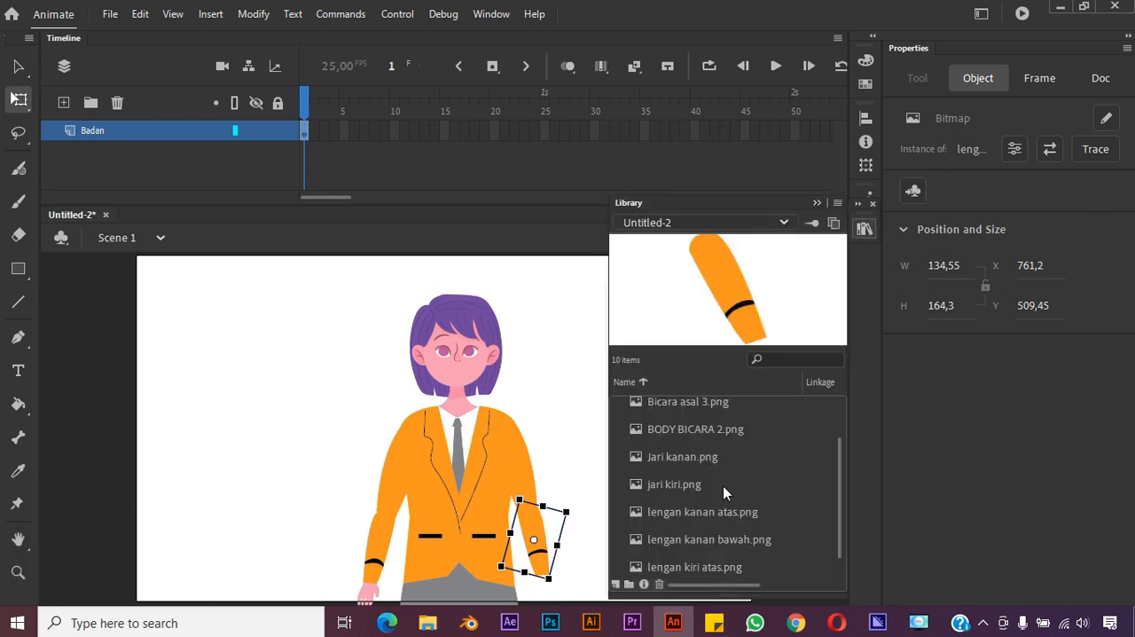
left_click(724, 488)
left_click_drag(760, 322, 552, 594)
left_click(586, 565)
left_click(552, 587)
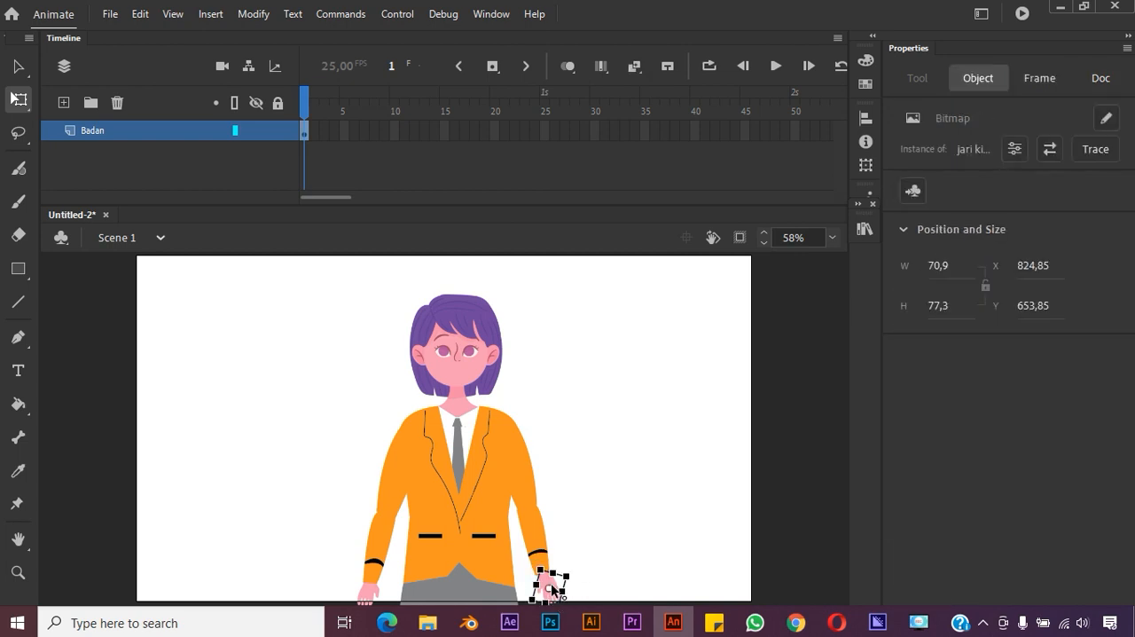
key("Left")
key("Left")
key("Left")
key("Left")
key("Left")
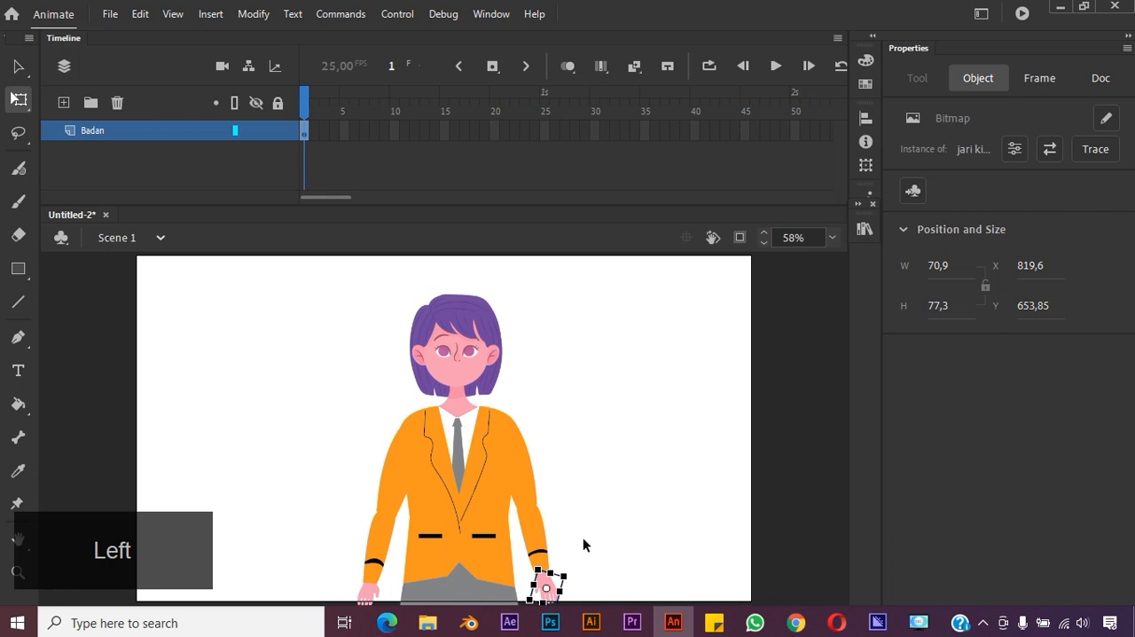
Send the left hand to the back so it sits behind the forearm sleeve
left_click(604, 565)
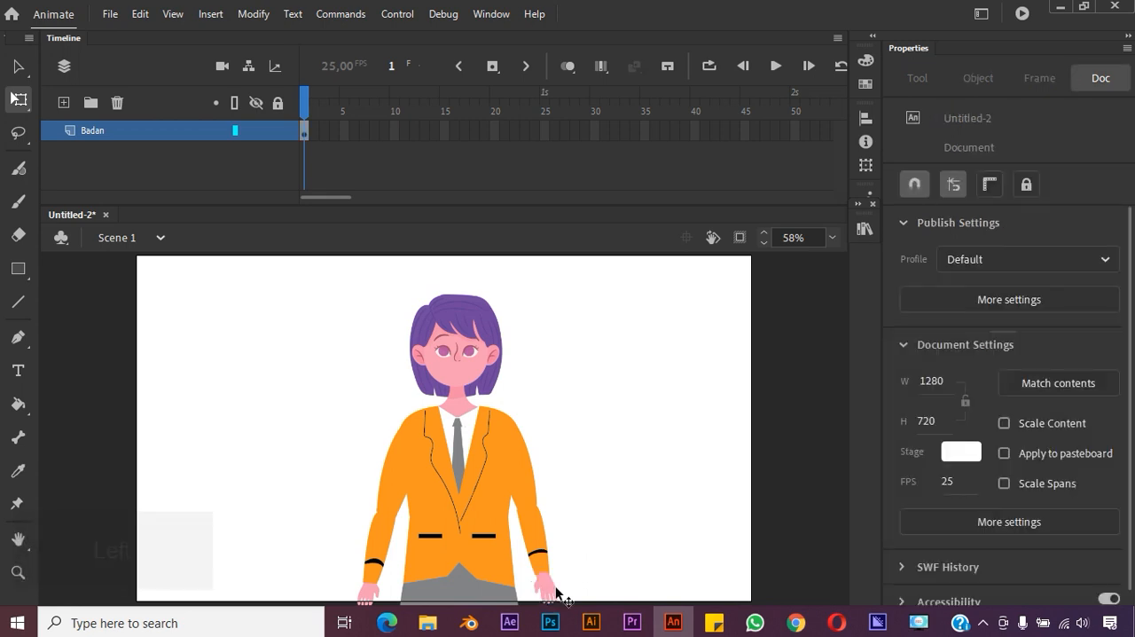
left_click(549, 587)
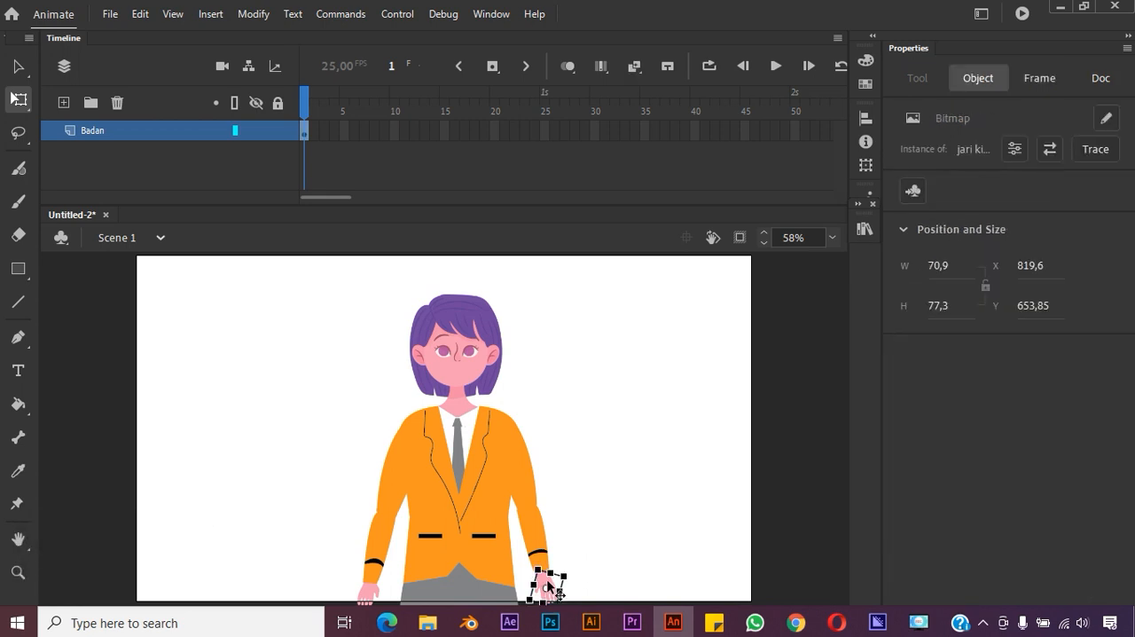
right_click(550, 586)
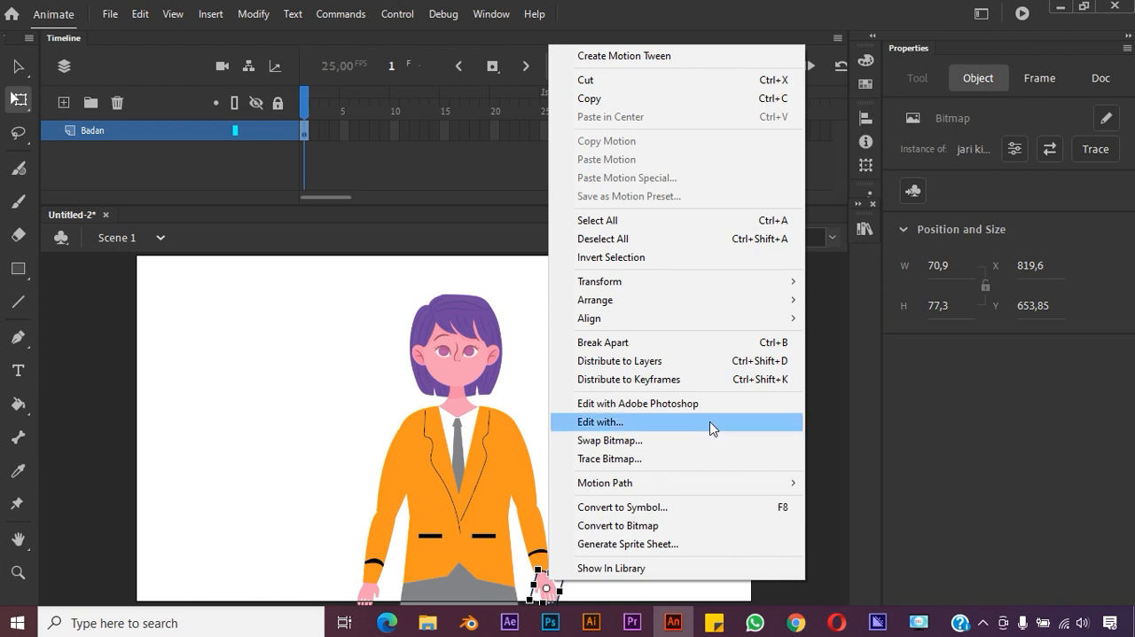
mouse_move(780, 298)
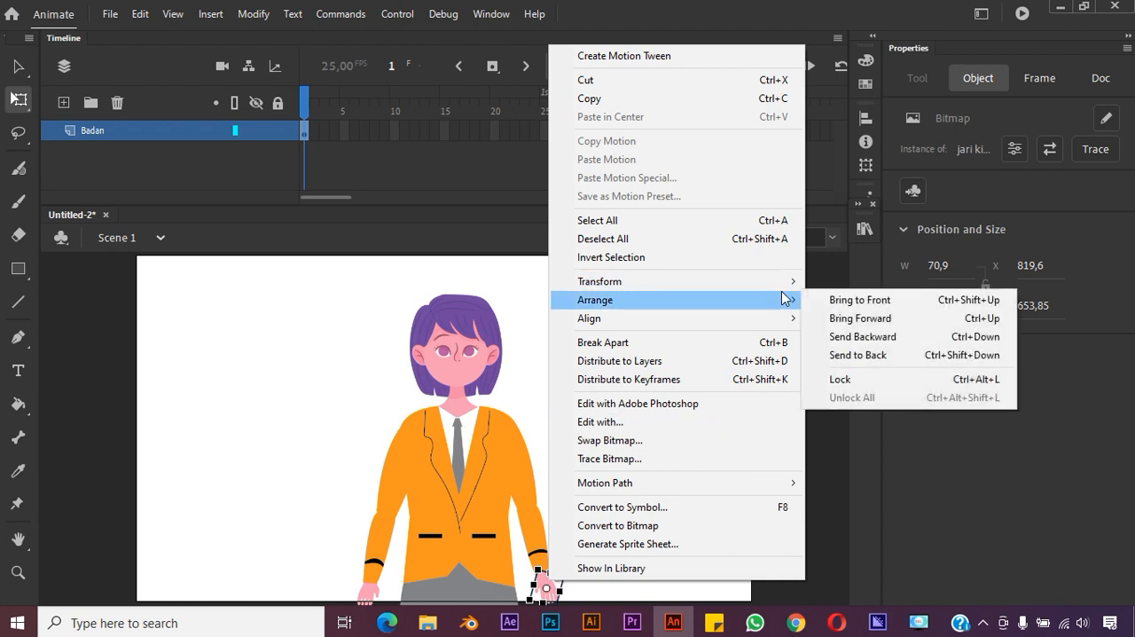
left_click(854, 354)
left_click(731, 417)
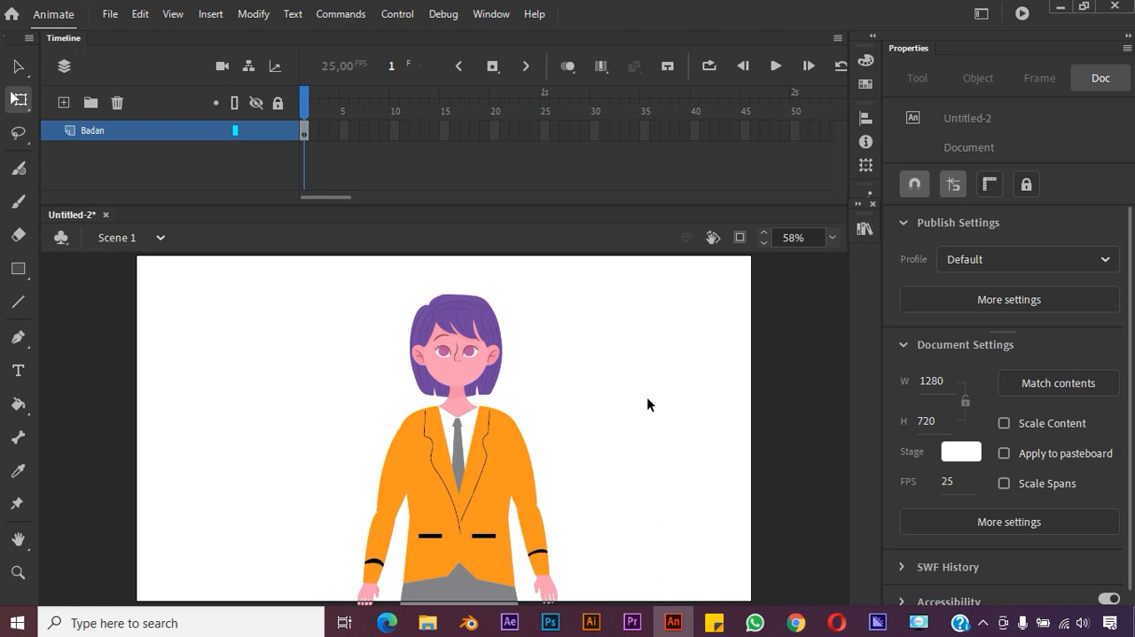
Move all character parts up together and scale them down proportionally, making the body about 237 wide at X 553, Y 65
key("ctrl+a")
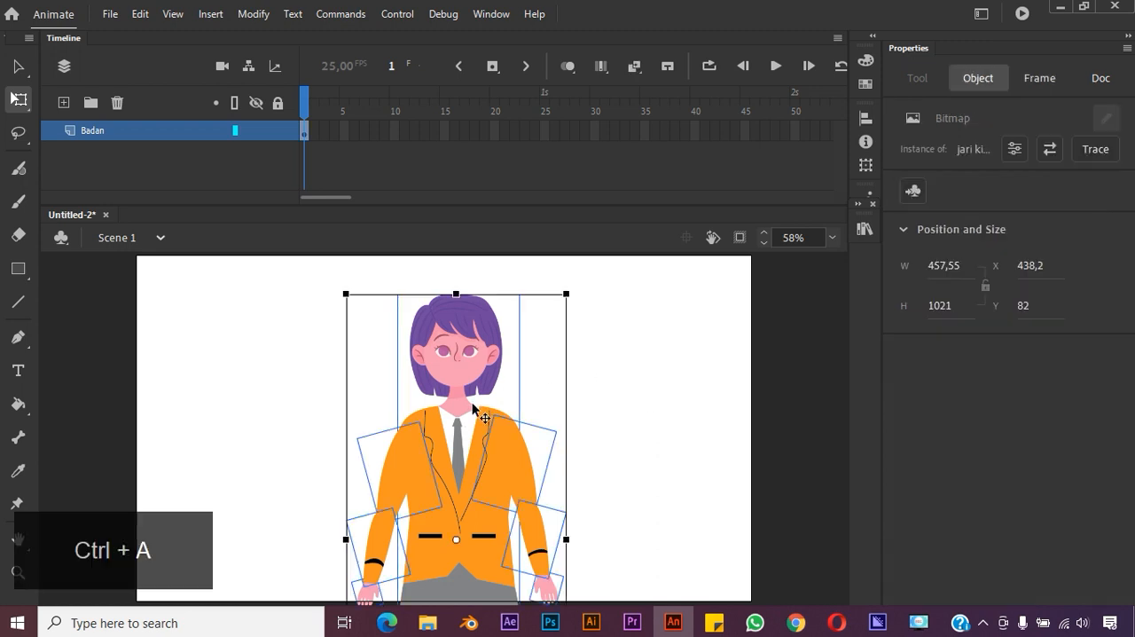
left_click_drag(472, 406, 473, 391)
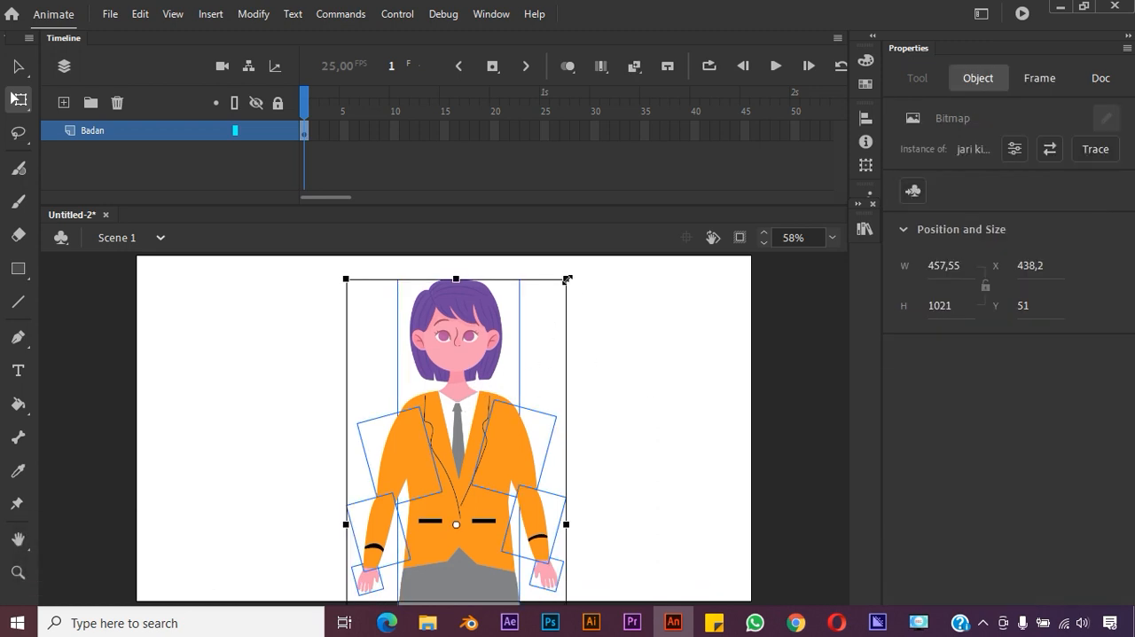
left_click_drag(567, 280, 559, 289)
left_click_drag(482, 484, 481, 471)
left_click(610, 427)
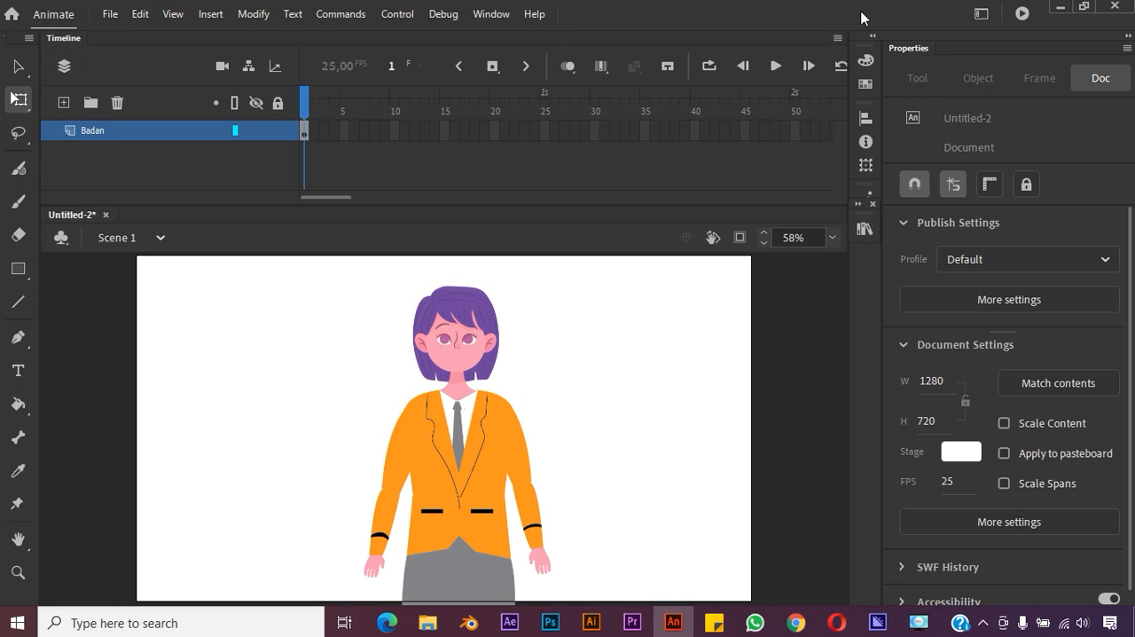
Try the Animator workspace and switch on to the Basic workspace
left_click(982, 15)
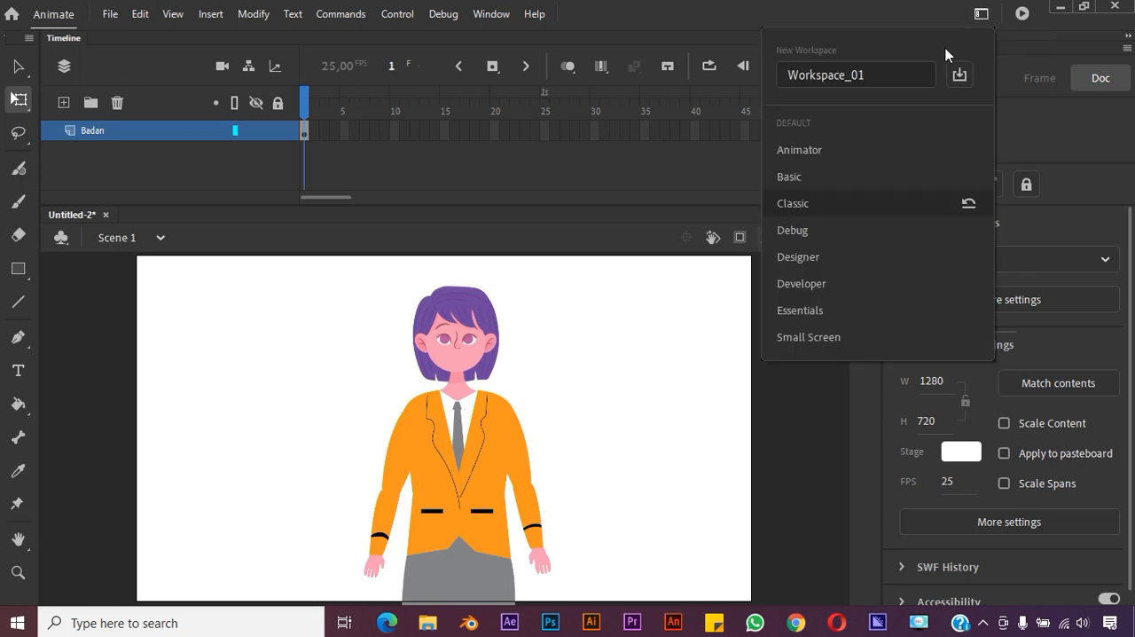
left_click(824, 151)
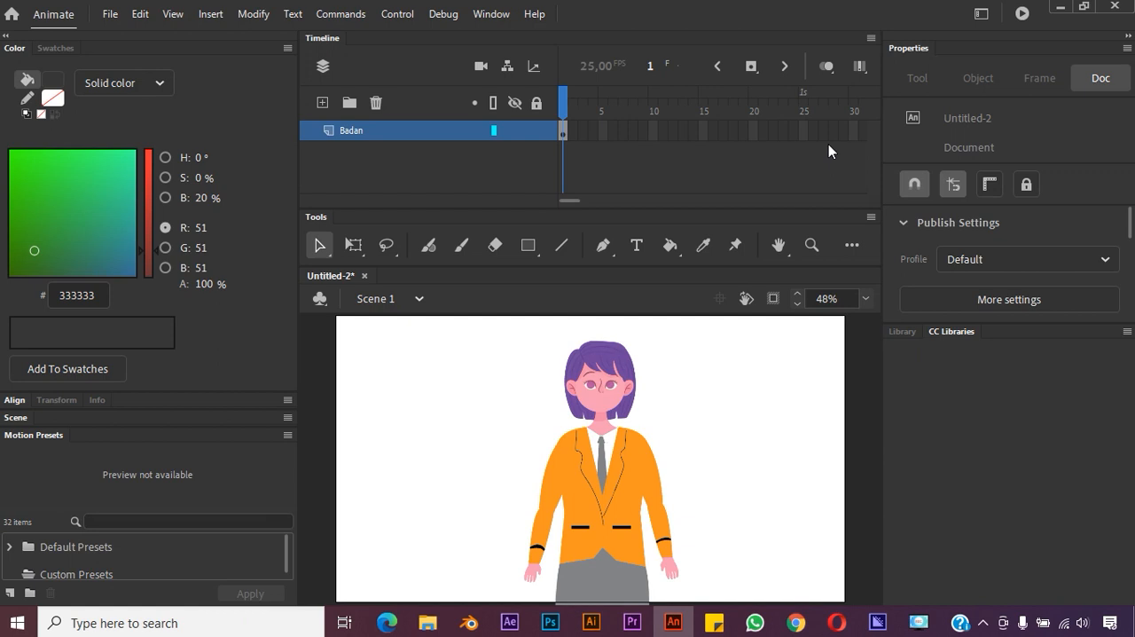
left_click(982, 14)
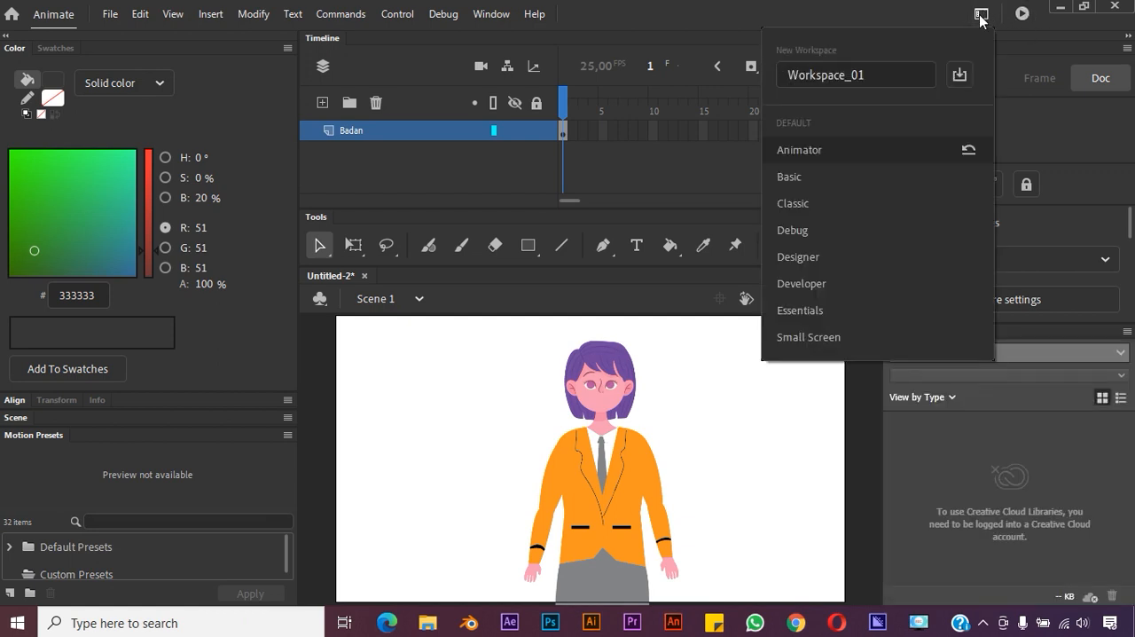
left_click(827, 176)
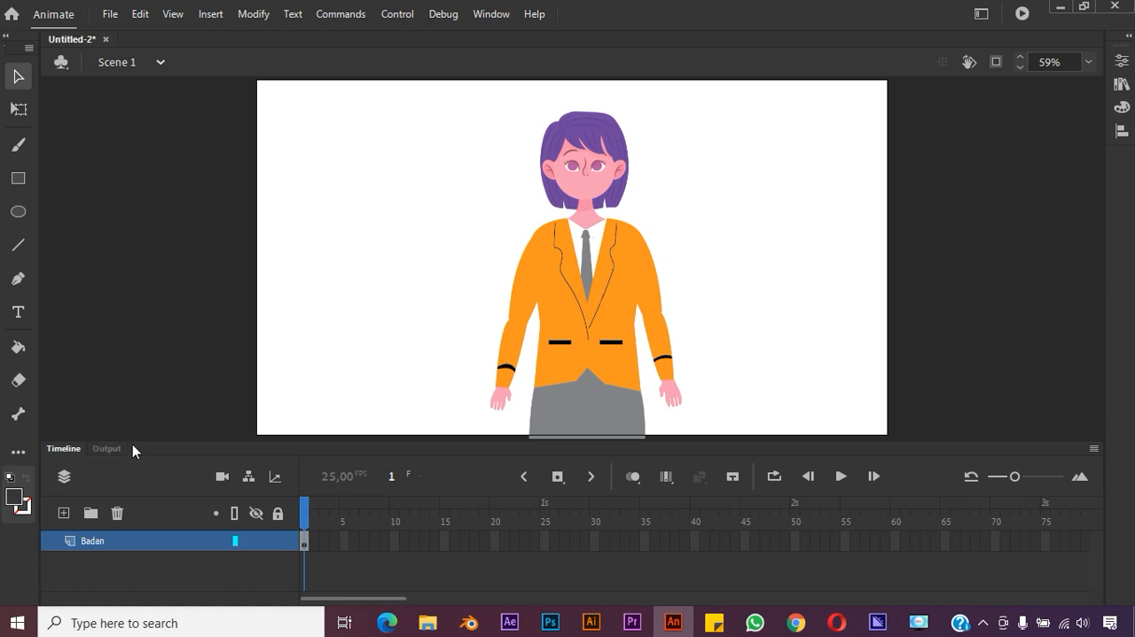
Inspect the Bone Tool among the tools available for the toolbar and return to the Classic workspace
left_click(19, 454)
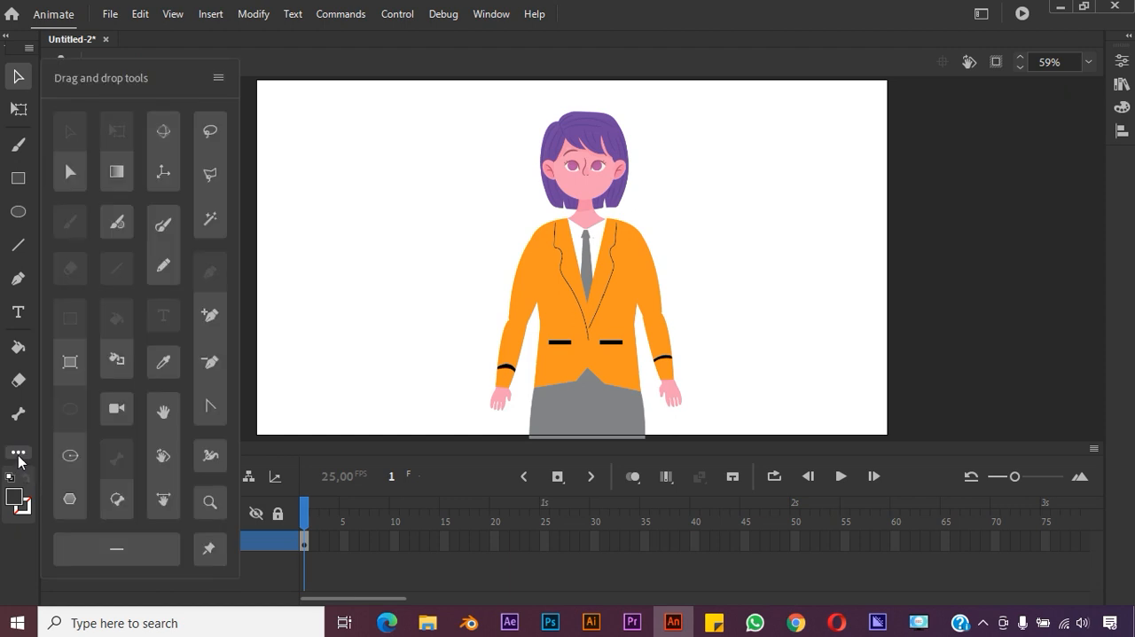
left_click(19, 415)
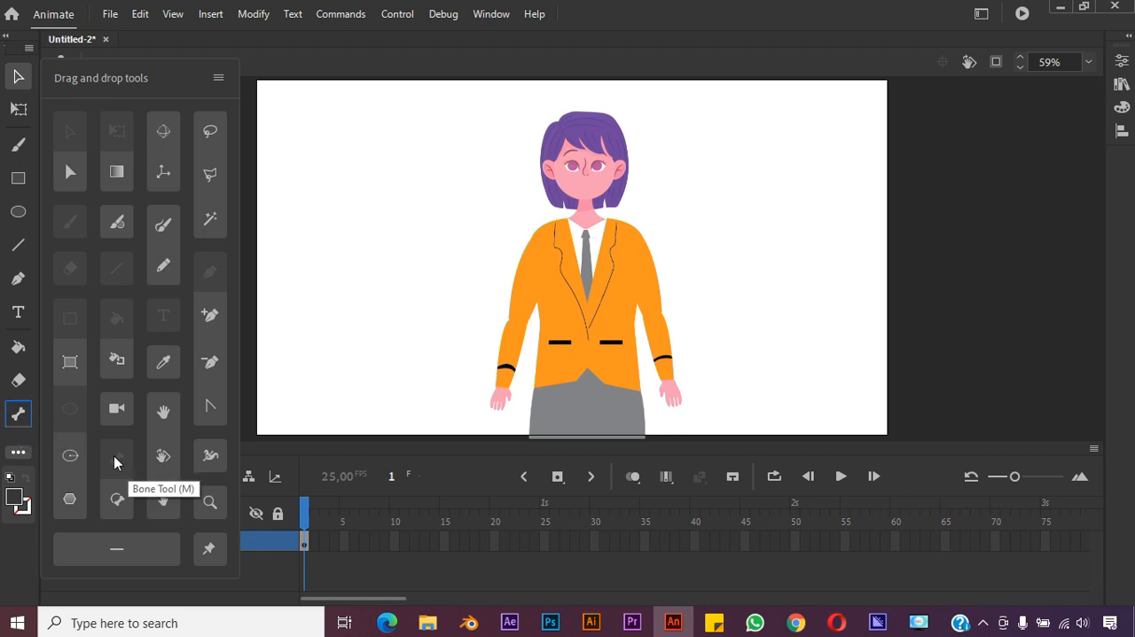
mouse_move(116, 497)
left_mouse_down()
mouse_move(31, 477)
mouse_move(116, 499)
left_mouse_up()
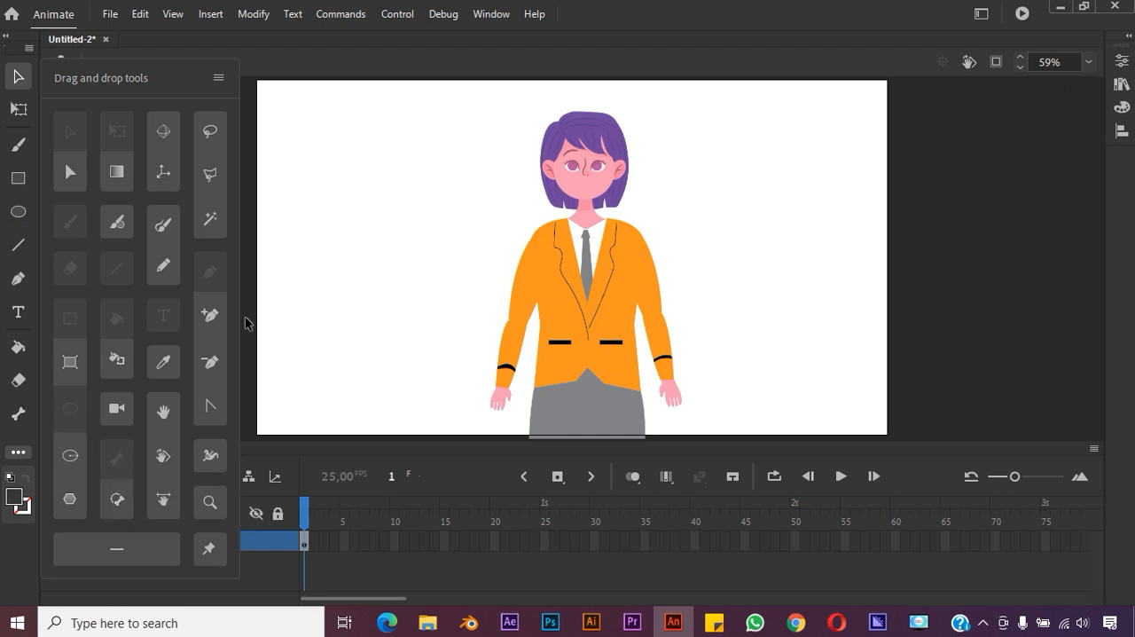
left_click(981, 14)
left_click(865, 213)
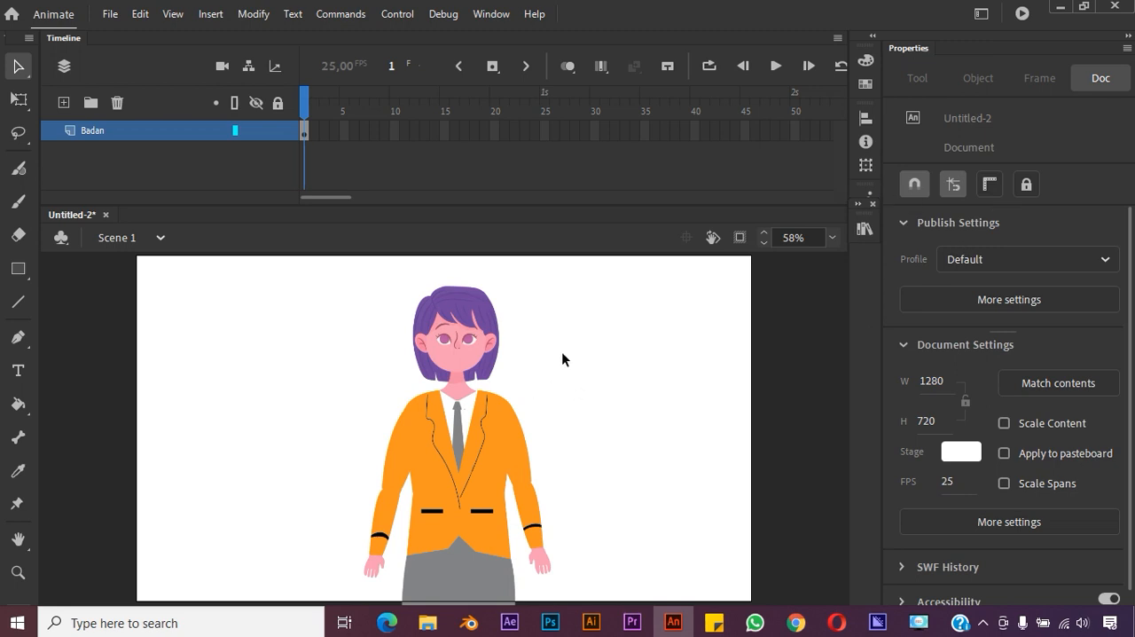
Select the body and arm images one at a time to check the character's separate parts
left_click(449, 341)
left_click(571, 389)
left_click(401, 479)
left_click(568, 470)
left_click(490, 350)
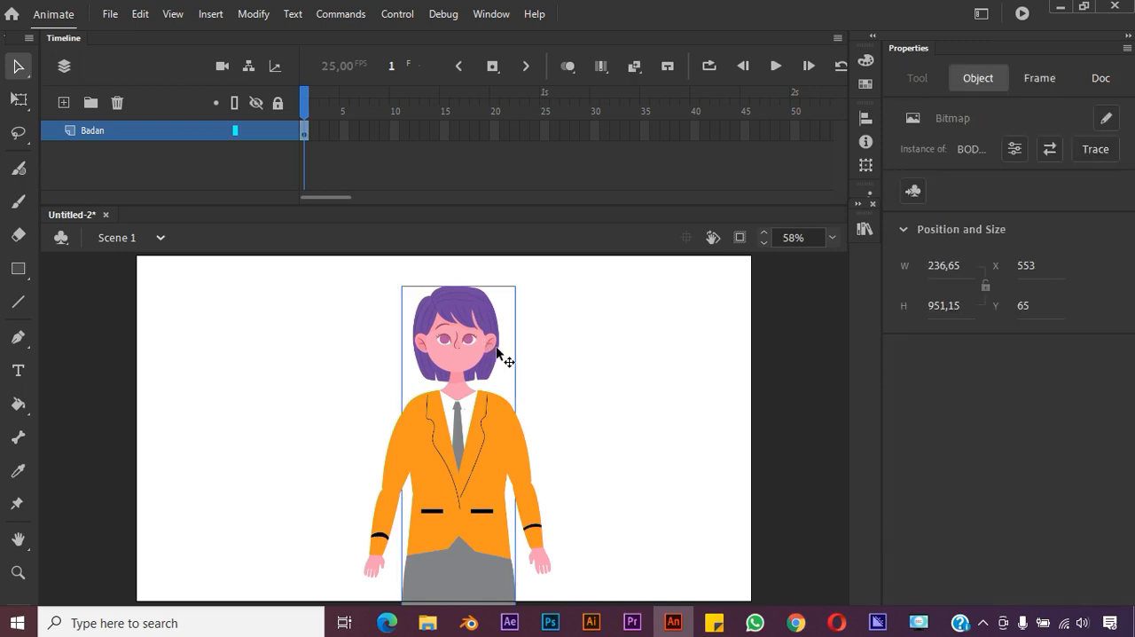
left_click(612, 421)
left_click(467, 376)
right_click(486, 354)
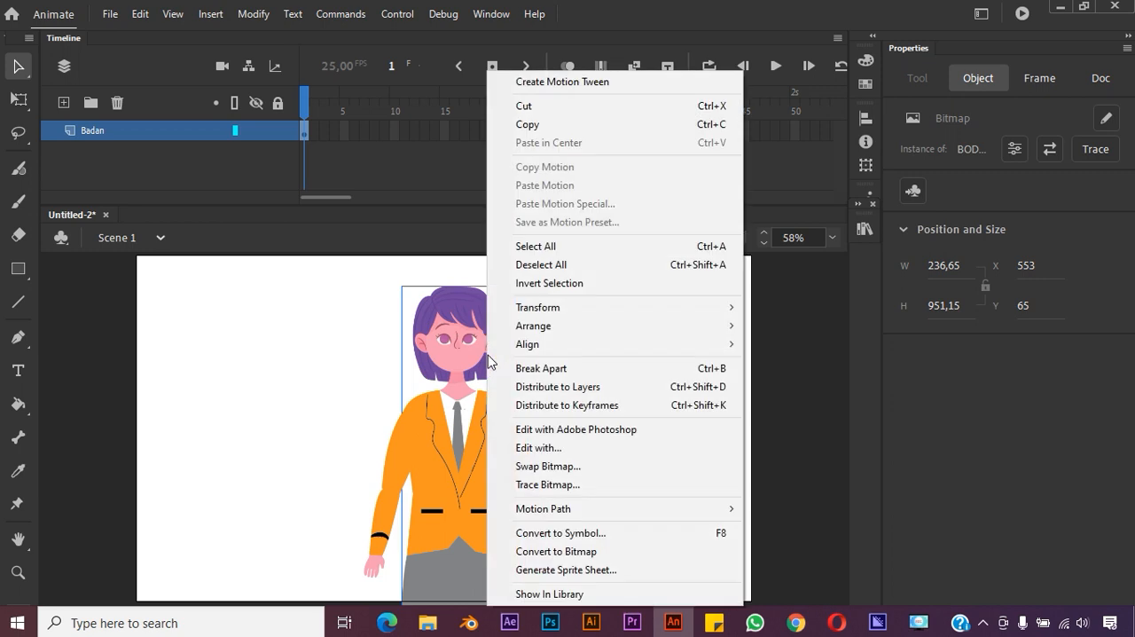
left_click(539, 533)
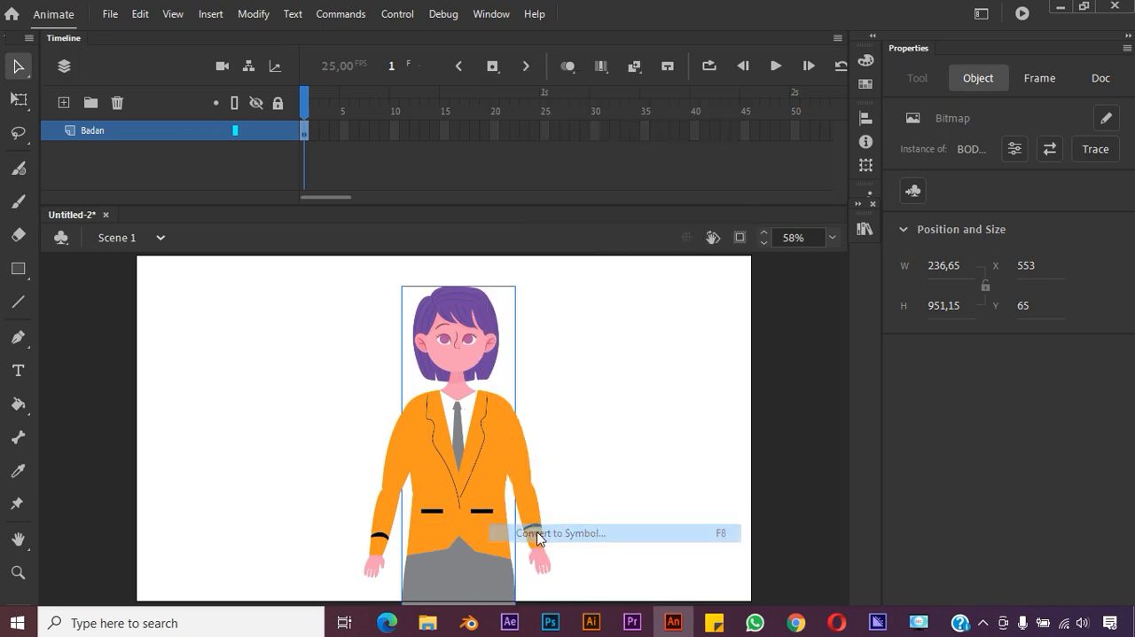
left_click(680, 162)
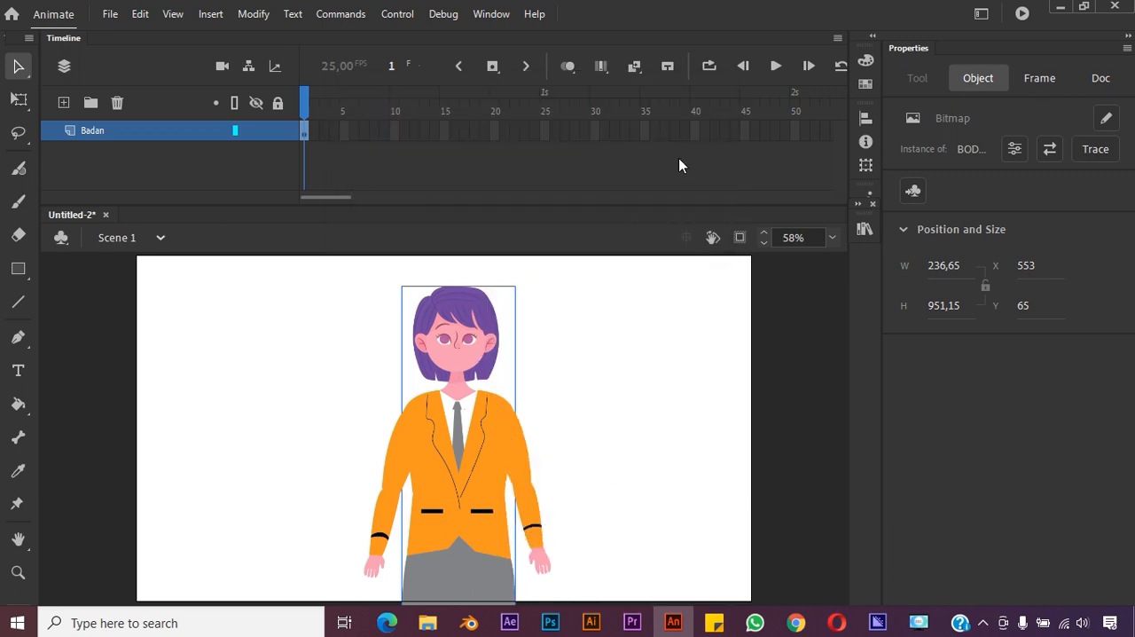
left_click(663, 353)
Convert the character's body image to a Graphic symbol named "Symbol badan"
left_click(479, 325)
left_click(519, 455)
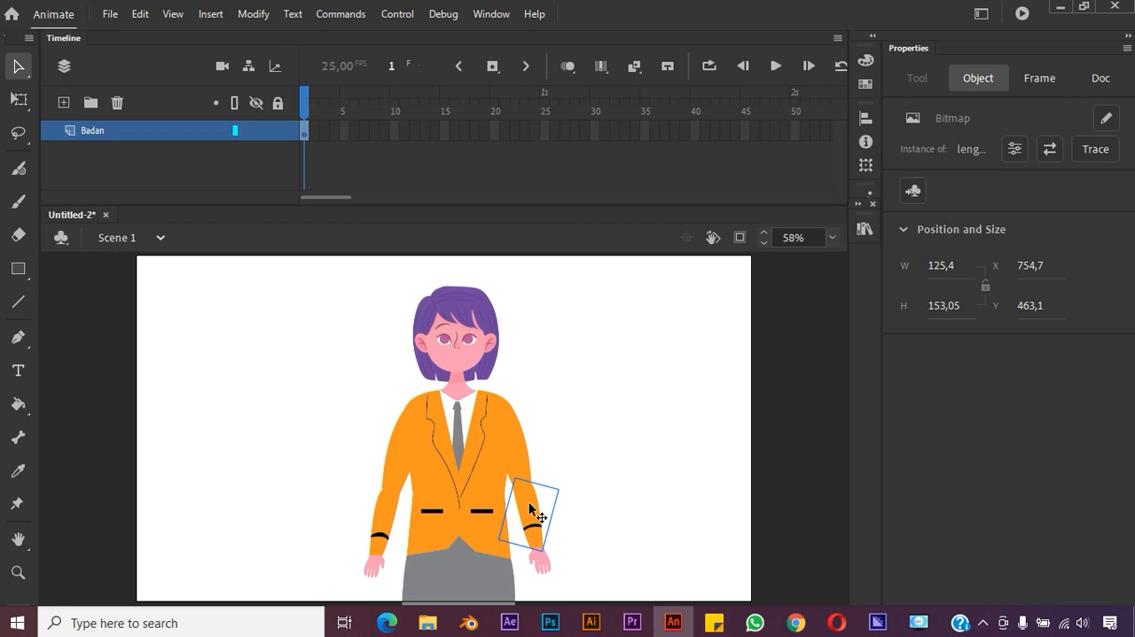
left_click(490, 349)
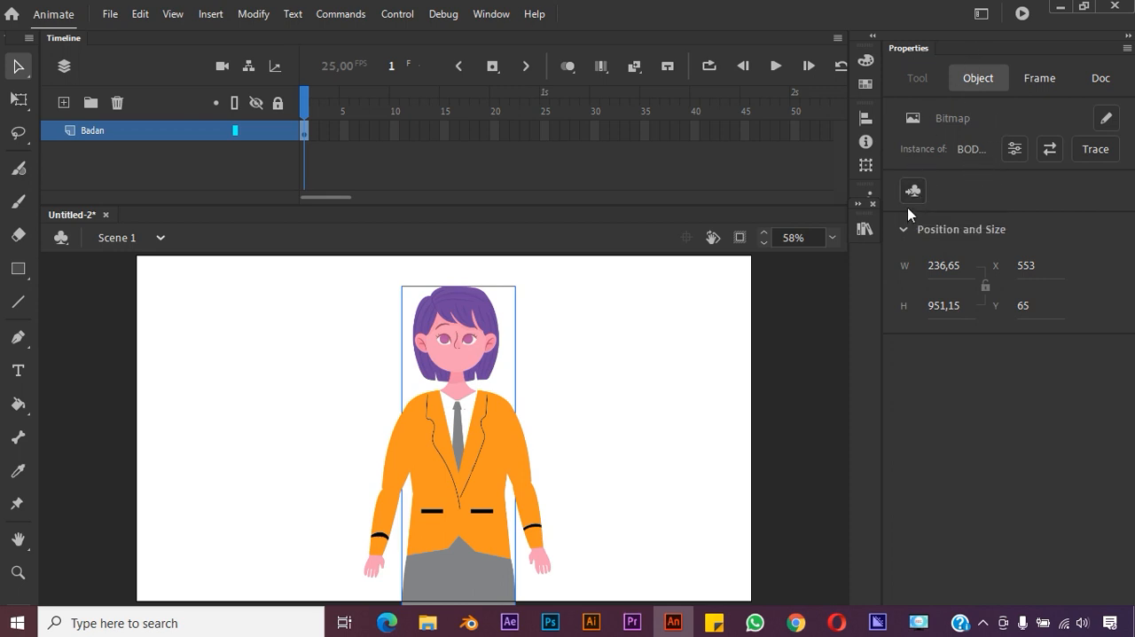
right_click(469, 352)
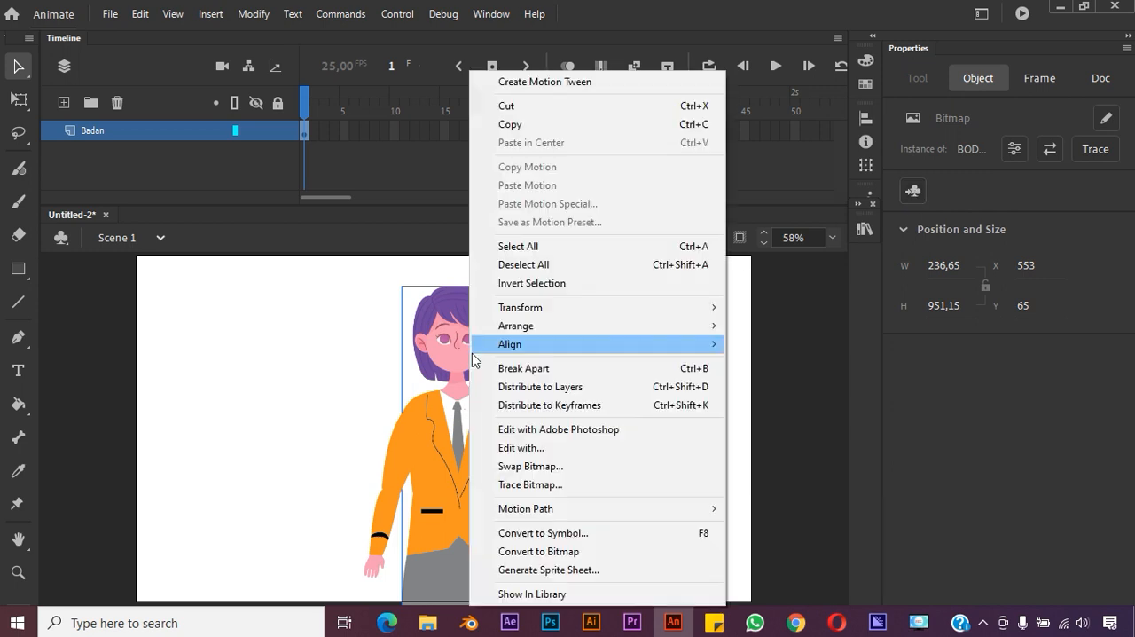
left_click(599, 533)
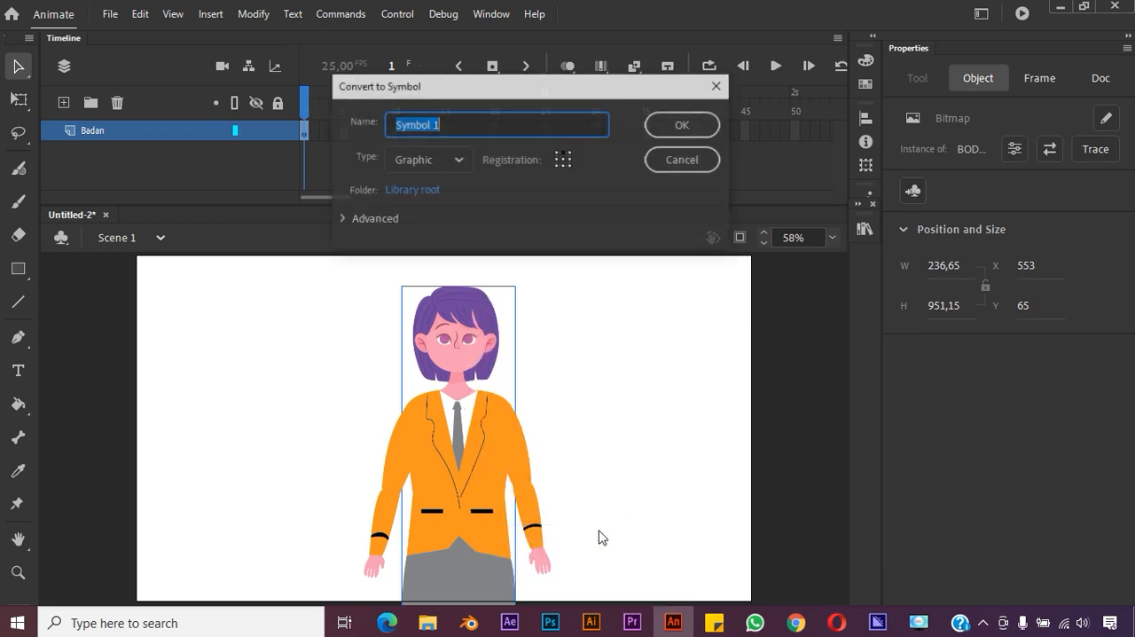
left_click(458, 159)
left_click(458, 160)
left_click(487, 125)
left_click_drag(490, 125, 388, 125)
left_click(453, 126)
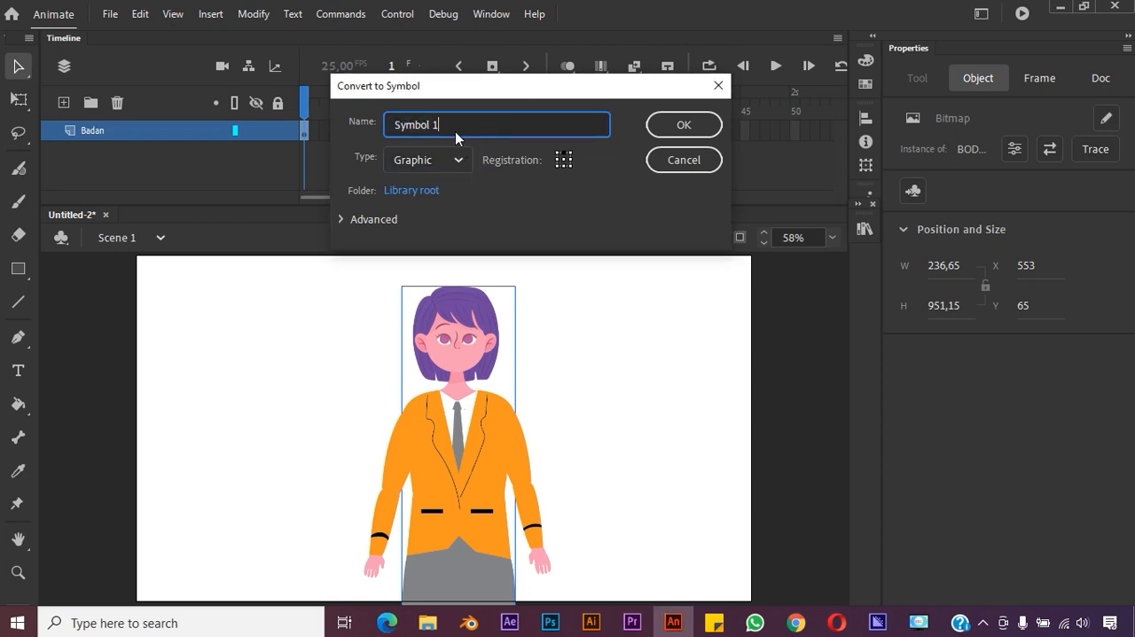
key("BackSpace")
type("badan")
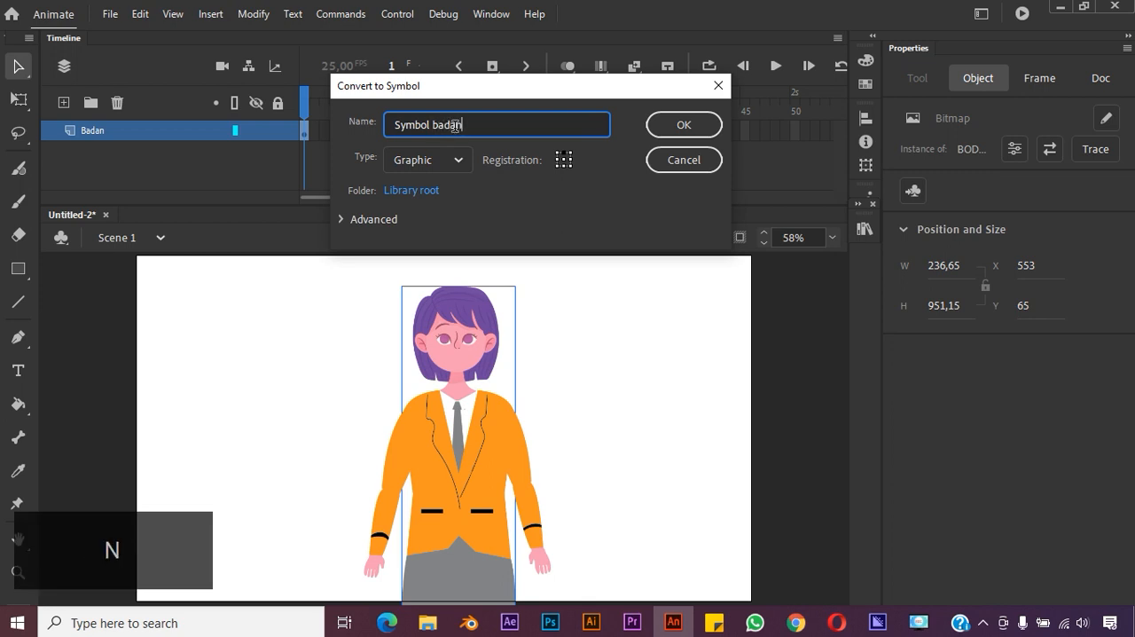
left_click(681, 125)
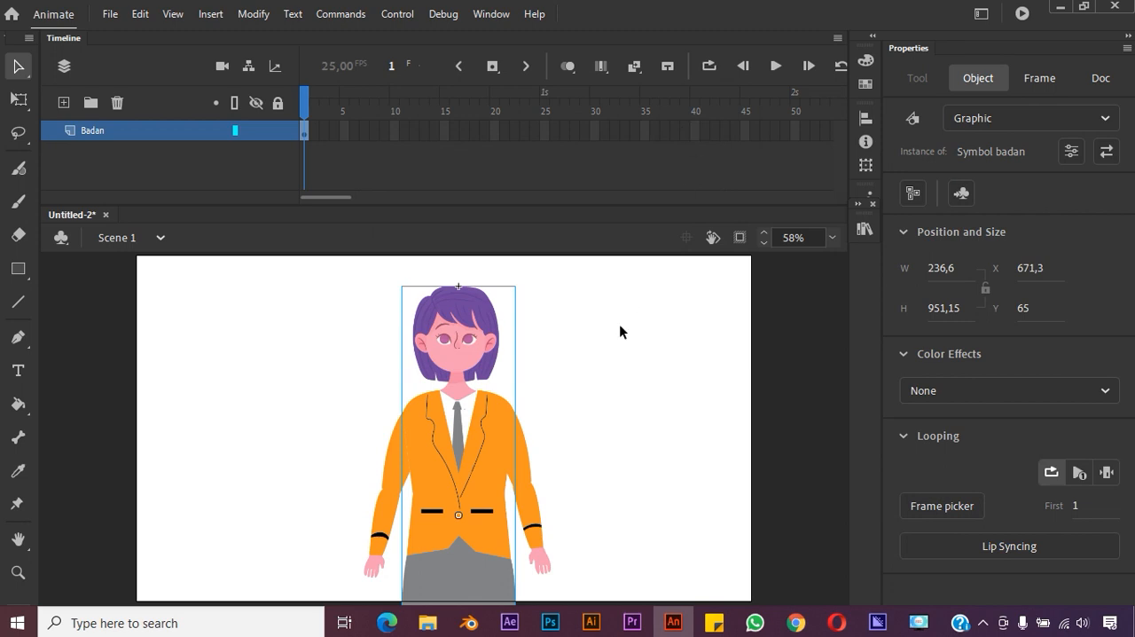
Select the body symbol and the arm images in turn to compare the converted part with the unconverted ones
left_click(601, 373)
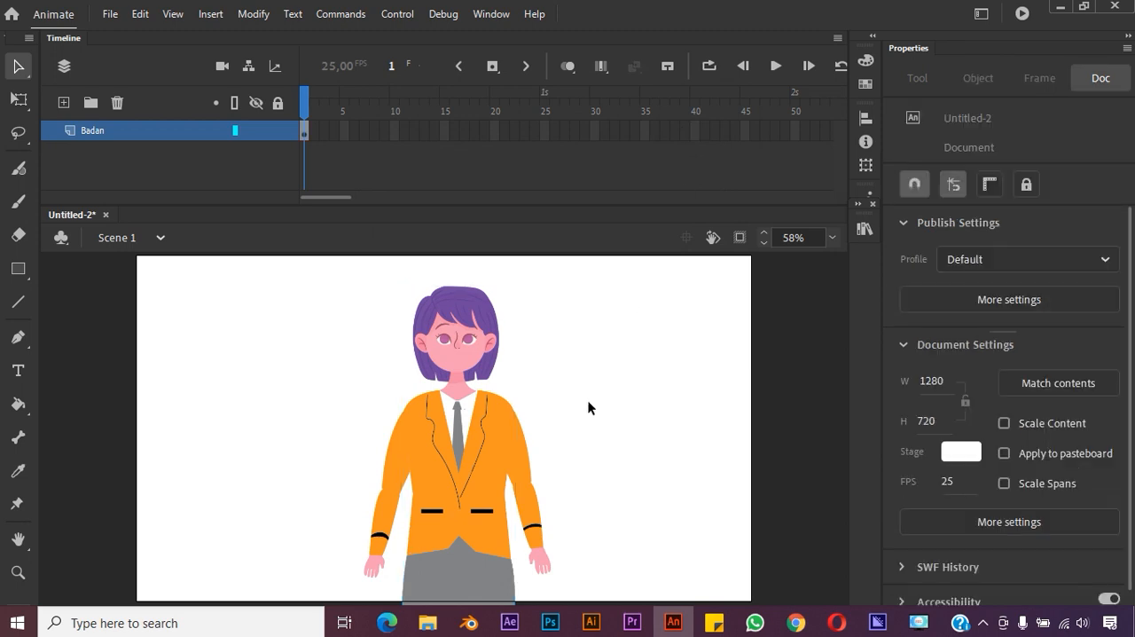
left_click(455, 338)
left_click(591, 338)
left_click(466, 457)
left_click(576, 381)
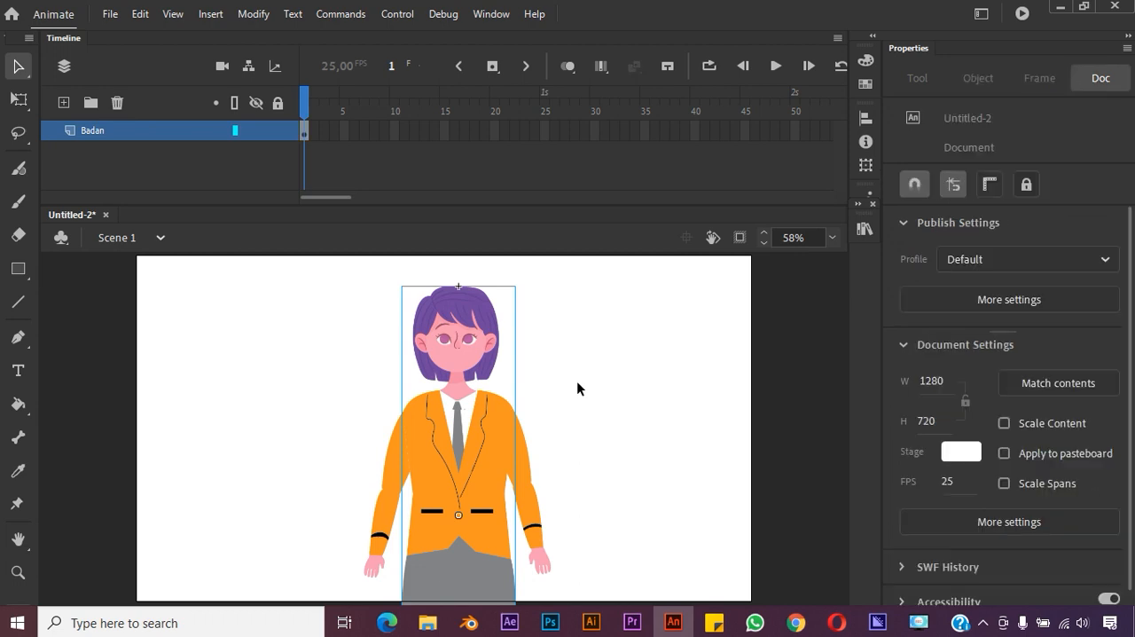
left_click(471, 340)
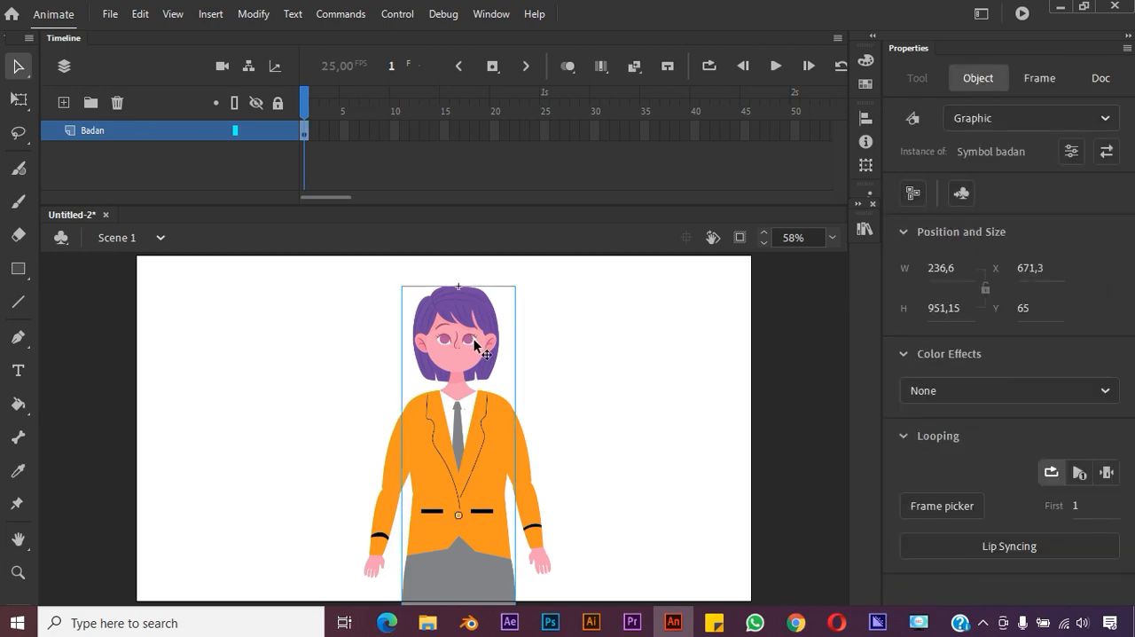
left_click(530, 460)
left_click(404, 461)
left_click(395, 471)
left_click(458, 406)
Check the Bone Tool on the body symbol and the unconverted arm images, and return to the Selection tool
left_click(17, 439)
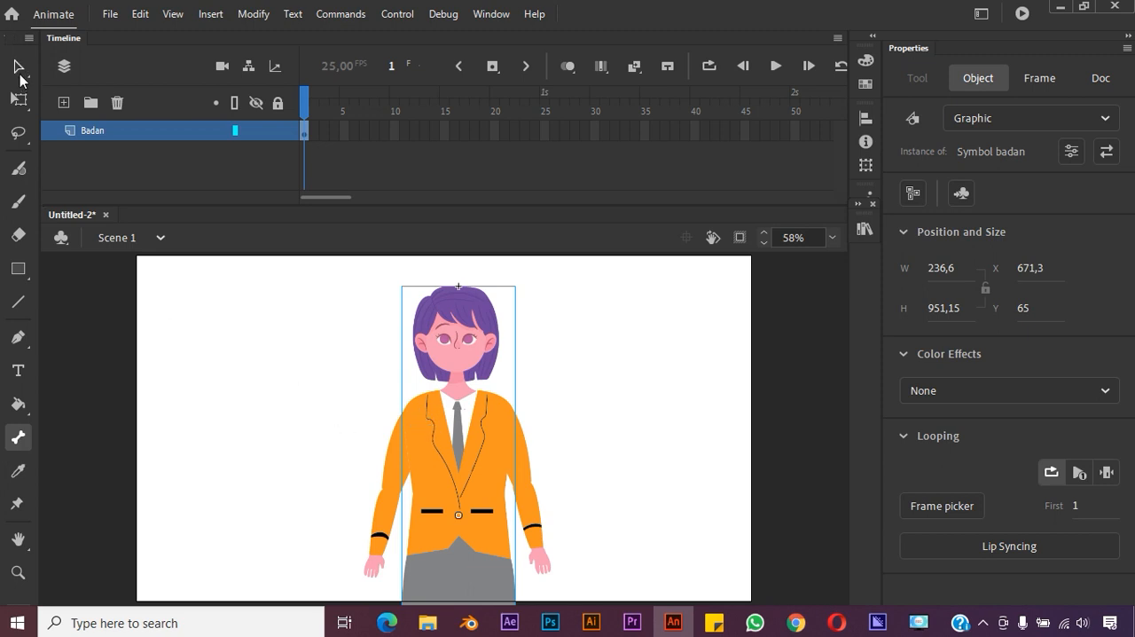
left_click(19, 68)
left_click(381, 517)
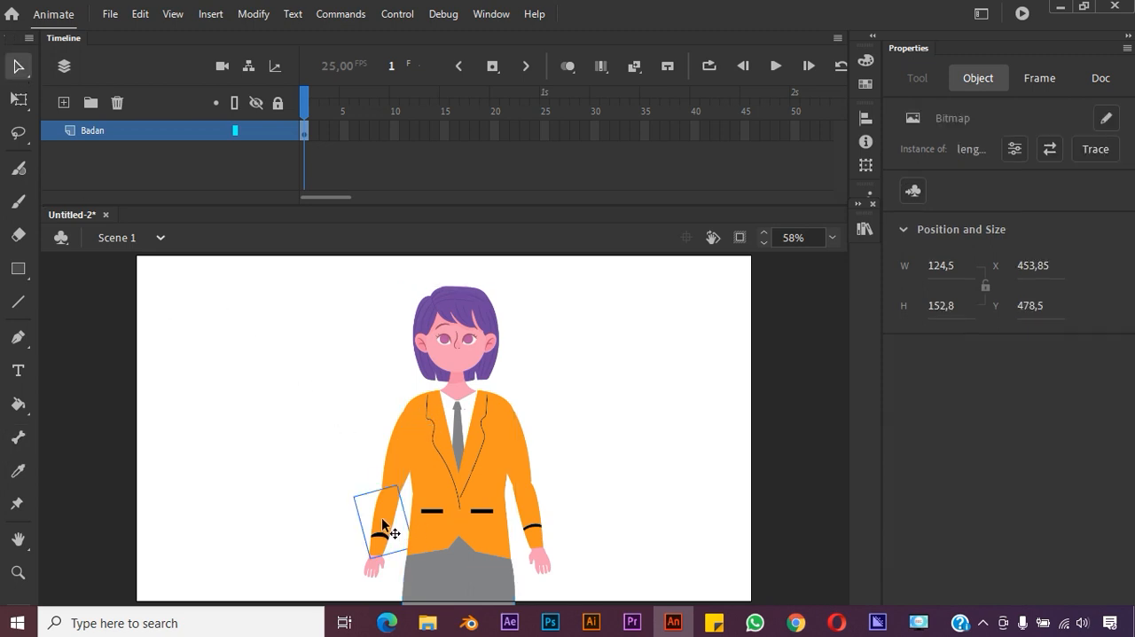
left_click(395, 465)
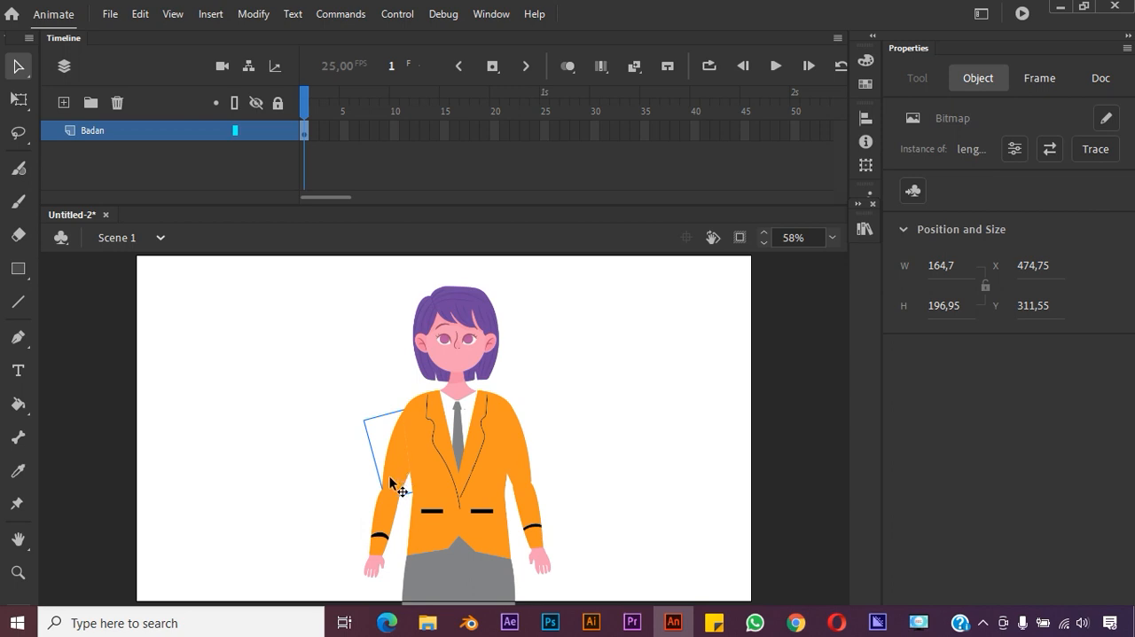
left_click(18, 436)
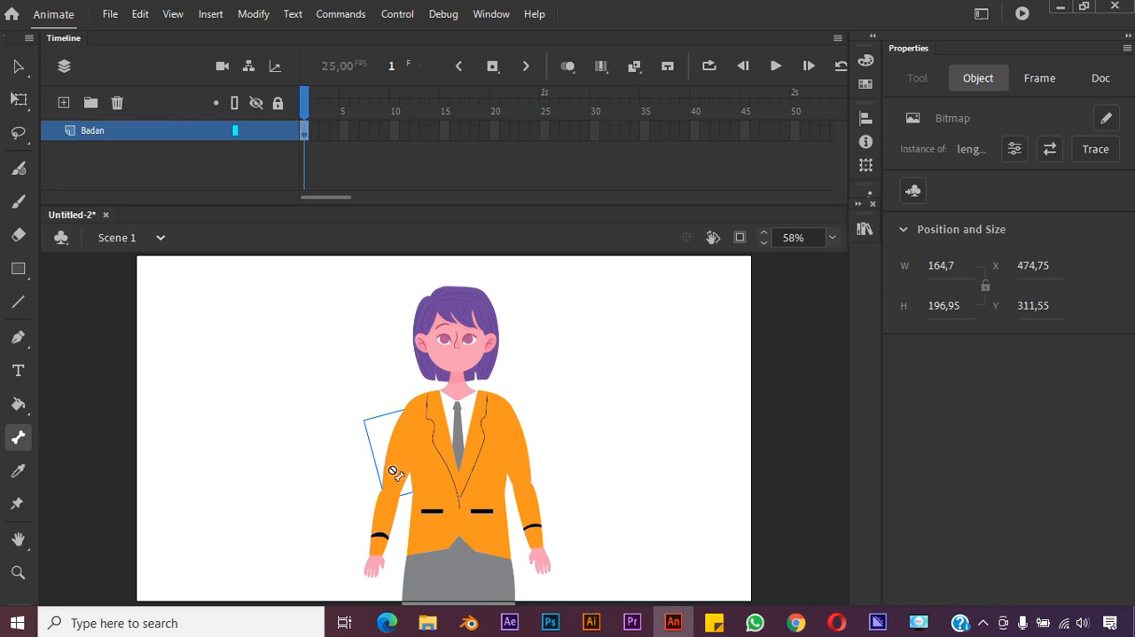
left_click(18, 66)
Save the document as an Animate Document named "rigging"
left_click(110, 15)
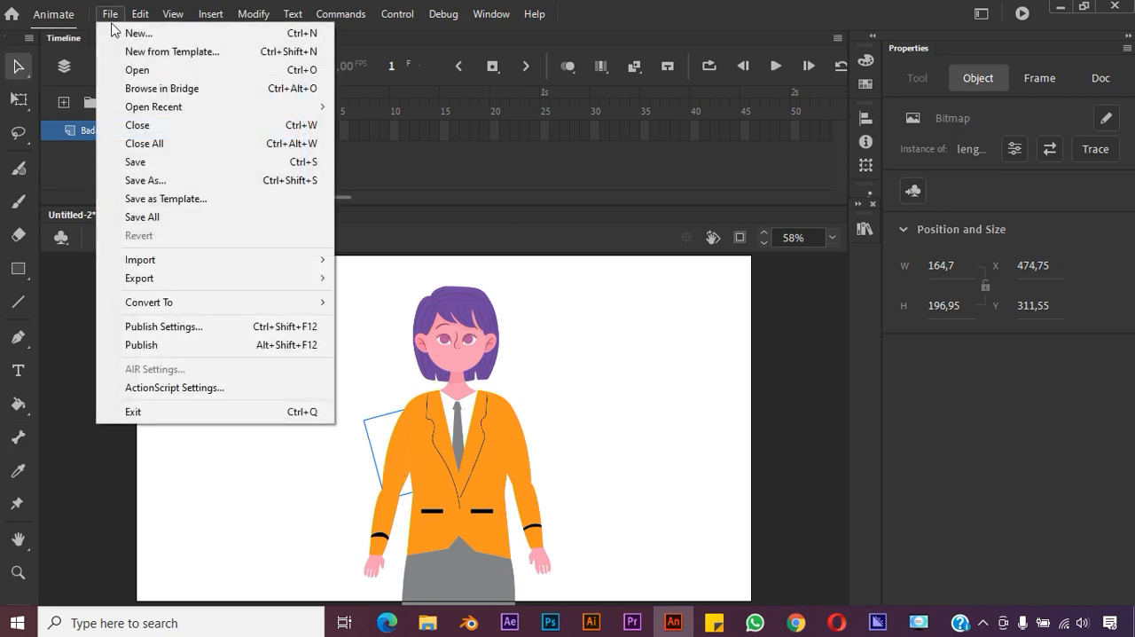
left_click(184, 162)
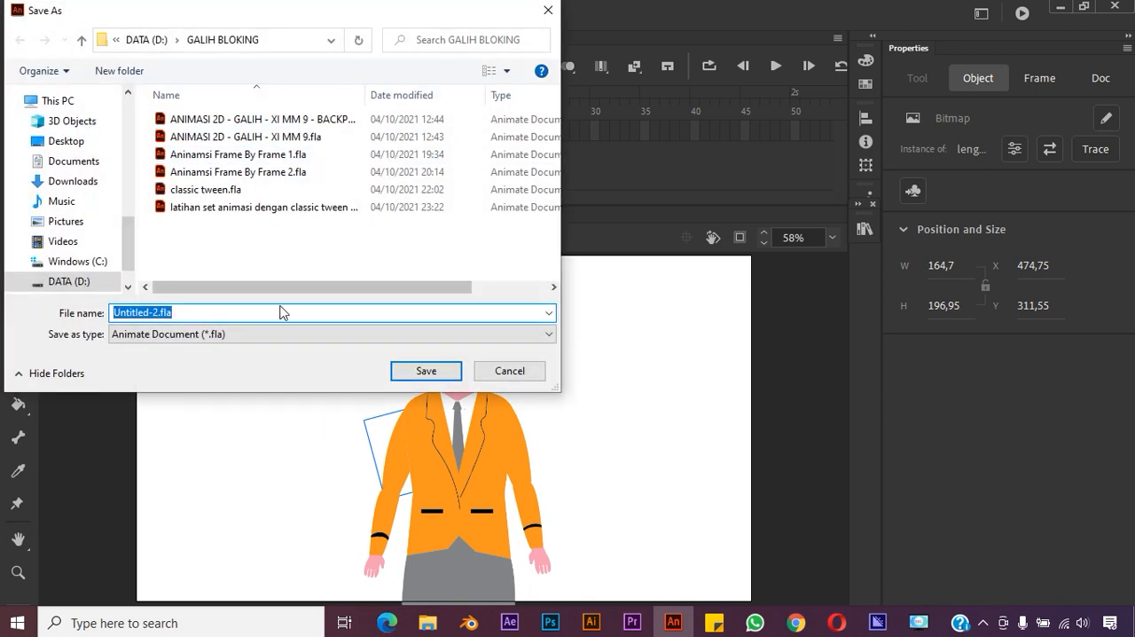
type("rigging")
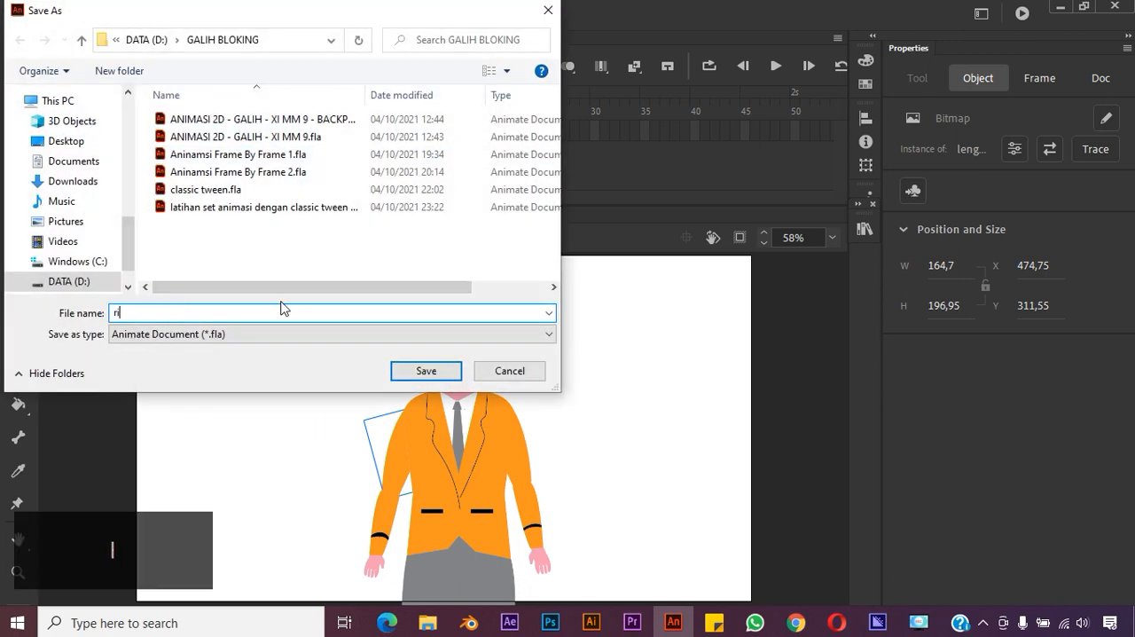
left_click(426, 371)
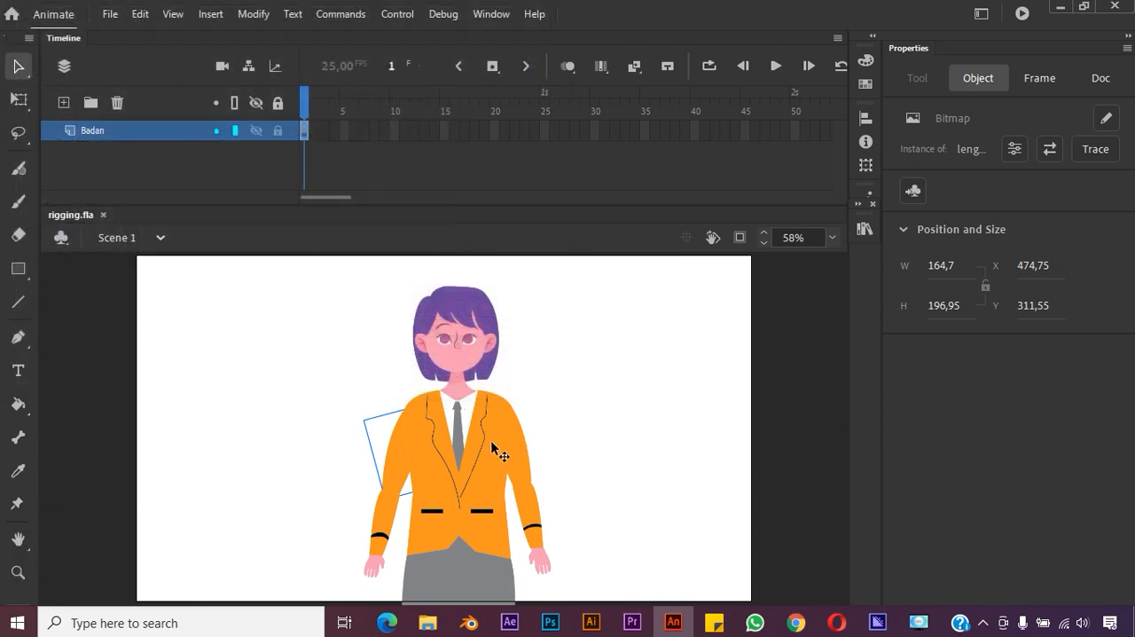
Convert the character's right upper arm image to a Graphic symbol named "Symbol lengan kanan atas"
left_click(406, 468)
left_click(387, 476)
left_click(912, 191)
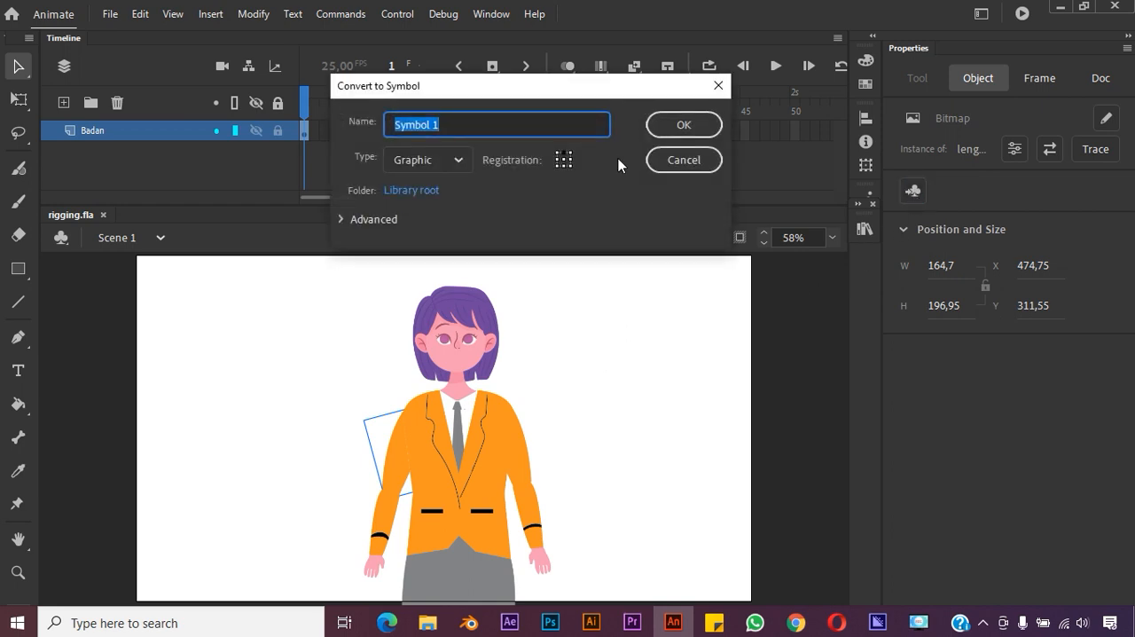
left_click(559, 121)
key("BackSpace")
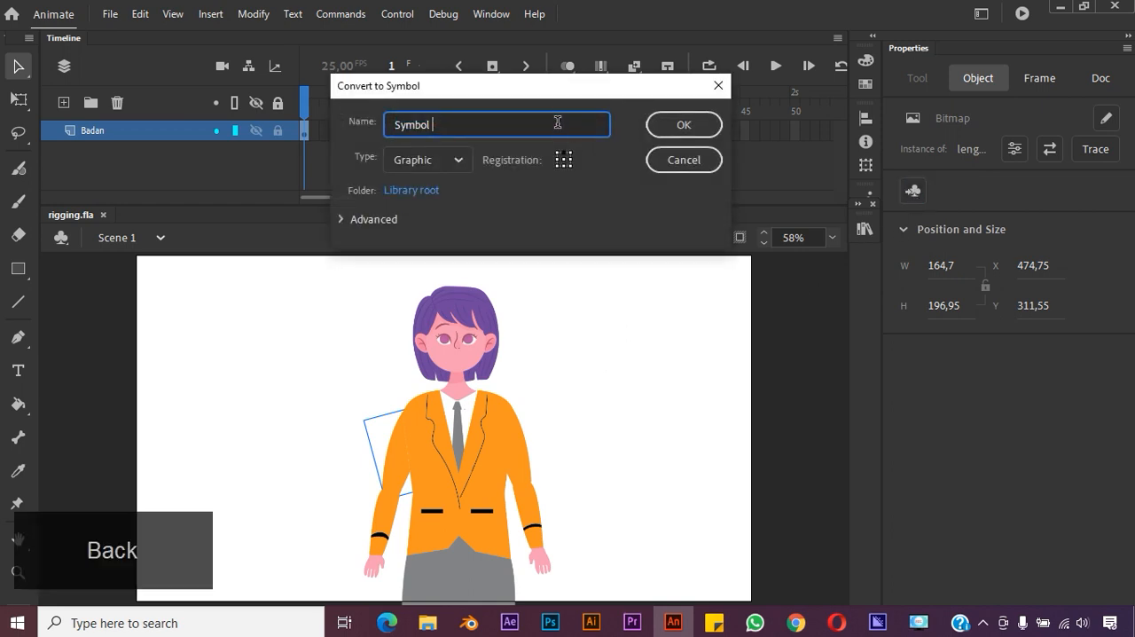
type("lengan kana")
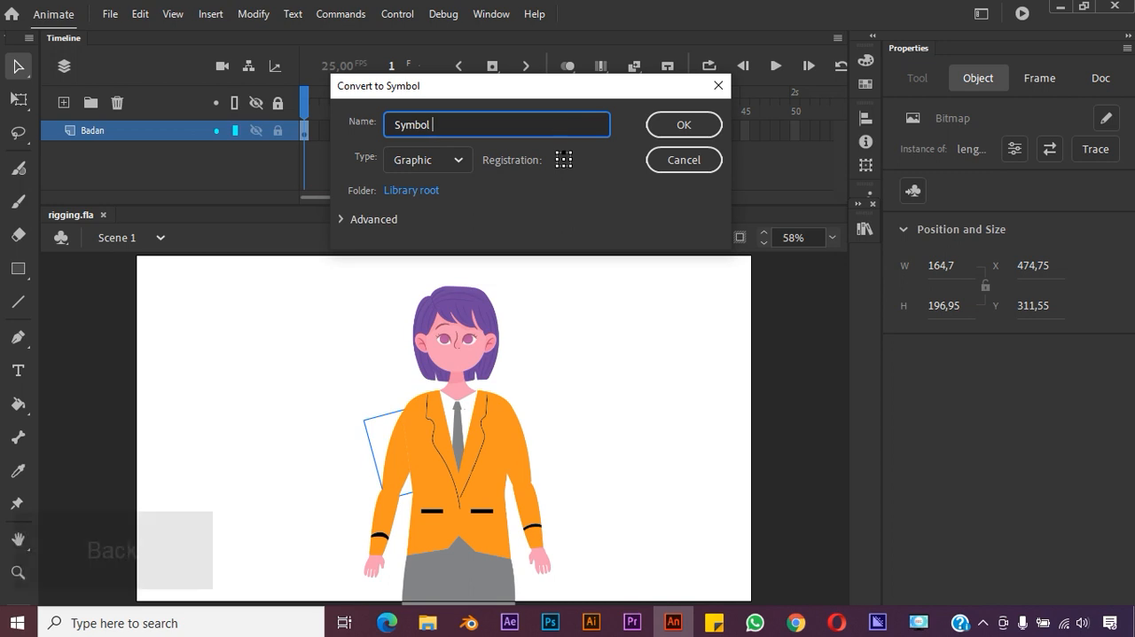
type("n atas")
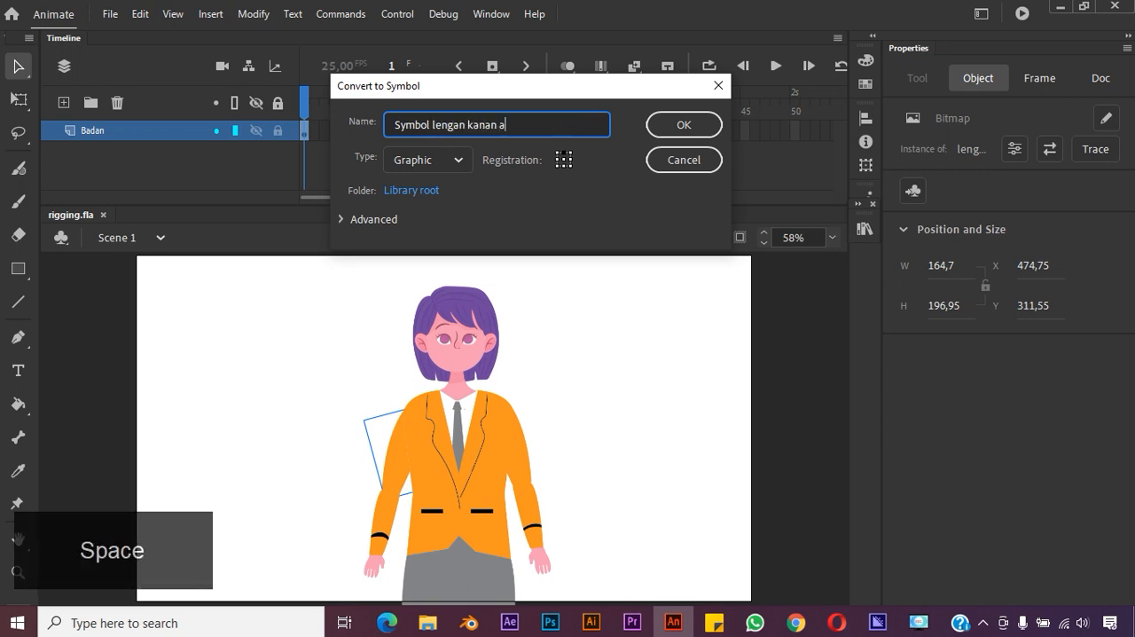
left_click(665, 126)
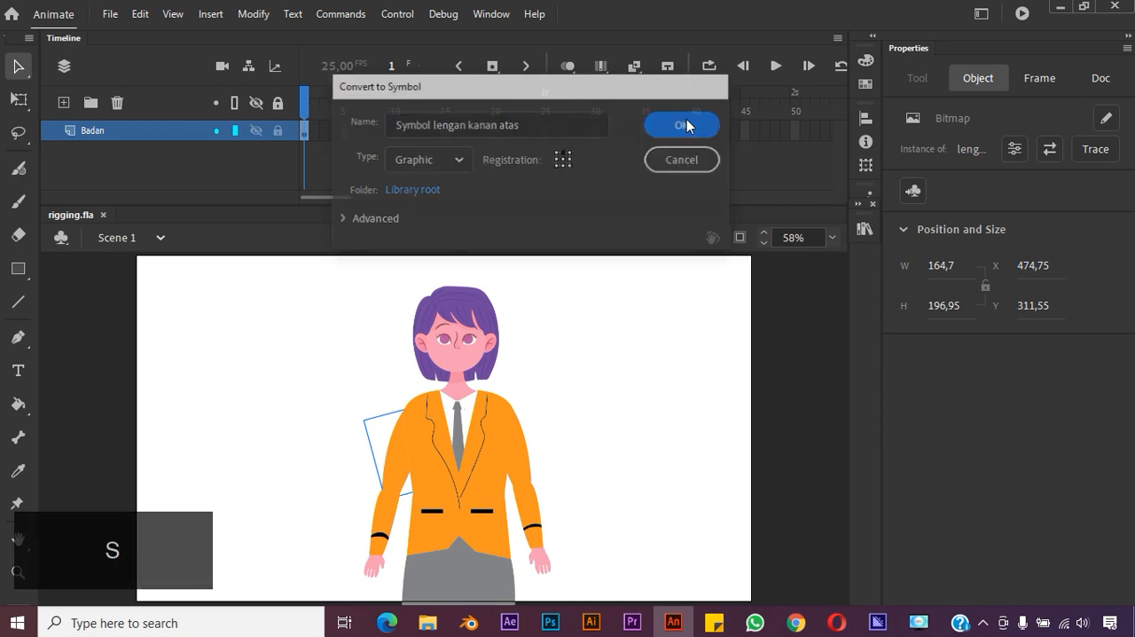
Convert the character's right forearm image to a Graphic symbol named "Symbol lengan kanan bawah"
left_click(383, 520)
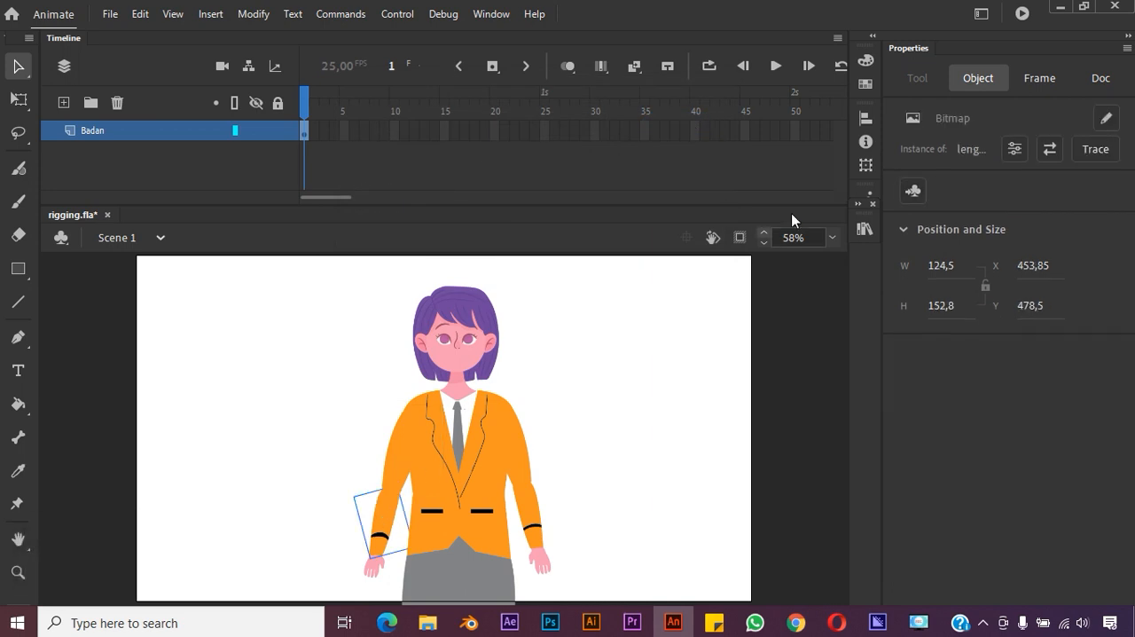
left_click(913, 190)
left_click(479, 119)
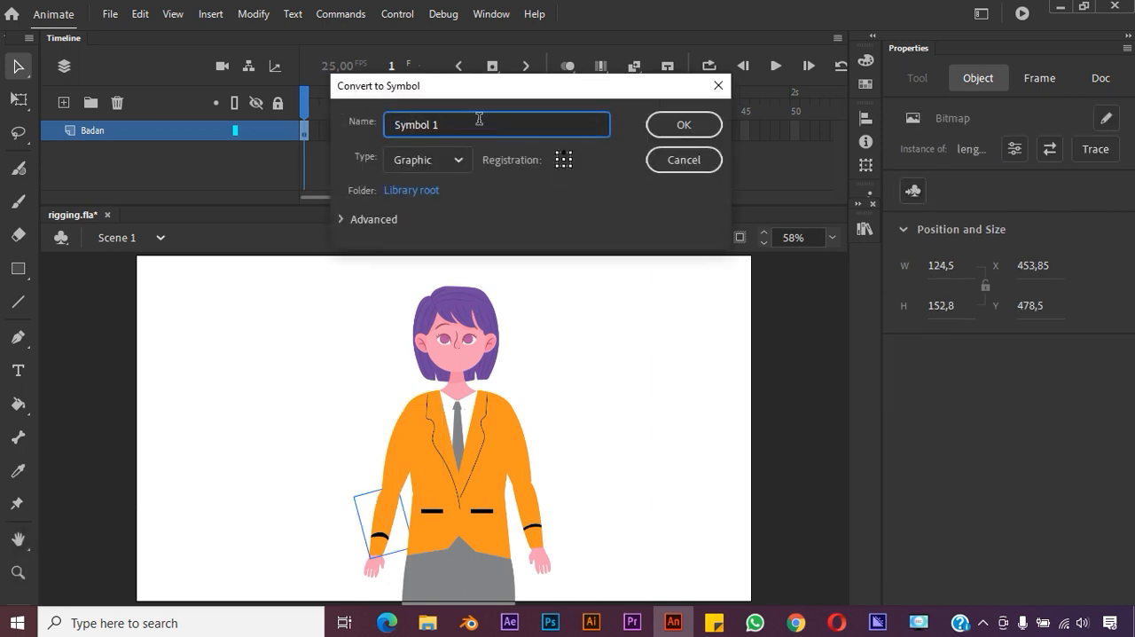
key("BackSpace")
type("leng")
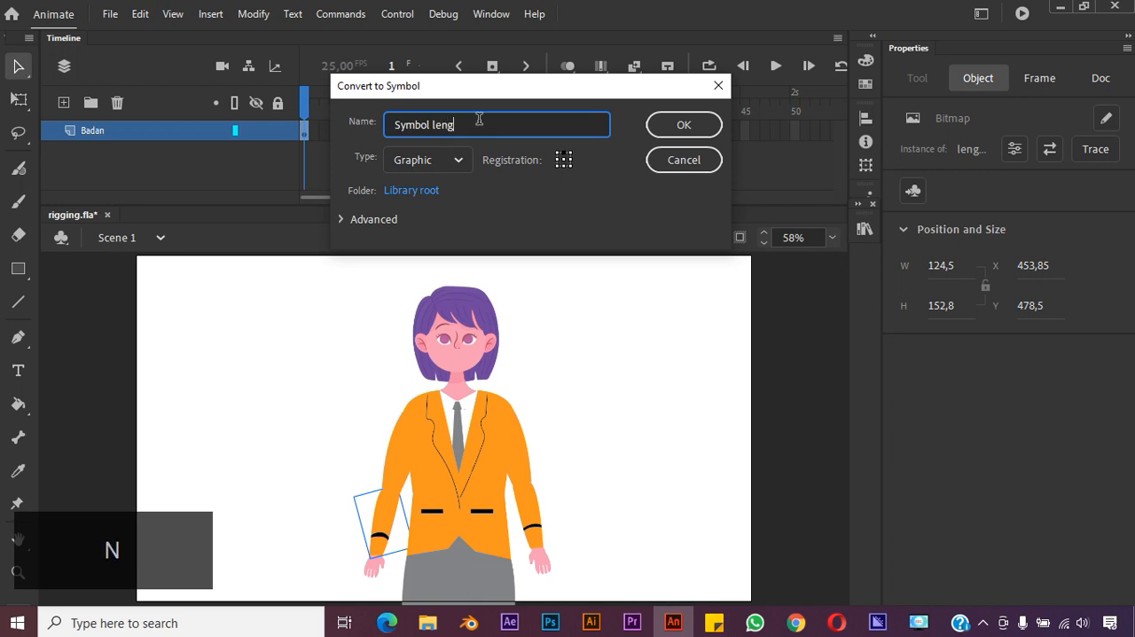
type("an kanan bawah")
left_click(710, 124)
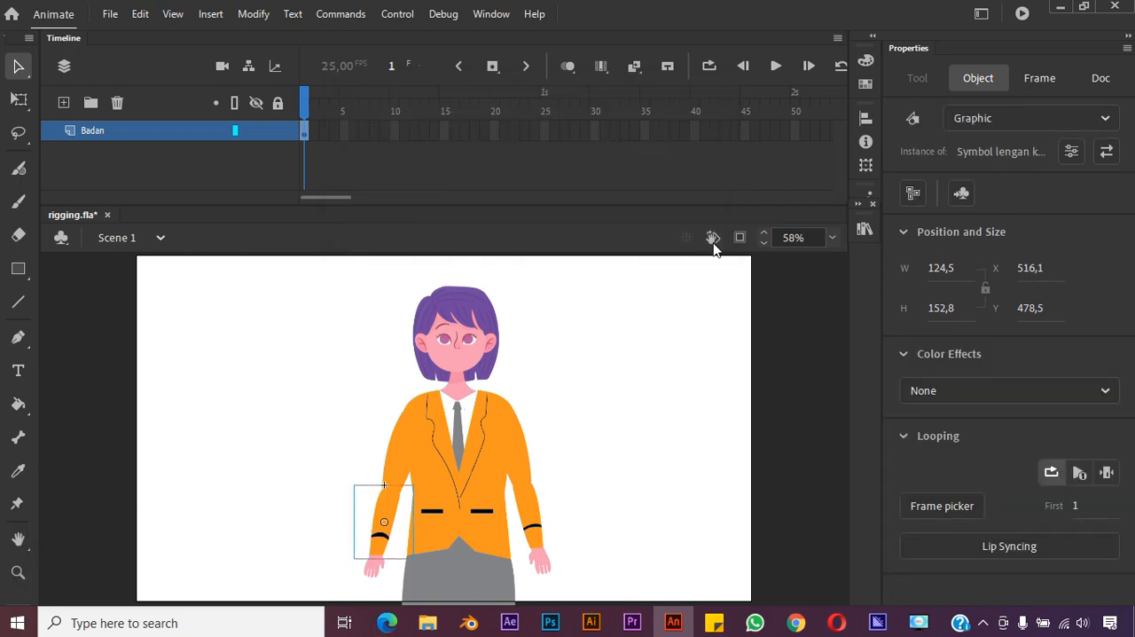
Convert the character's right hand image to a Graphic symbol named "Symbol jari kanan"
left_click(376, 569)
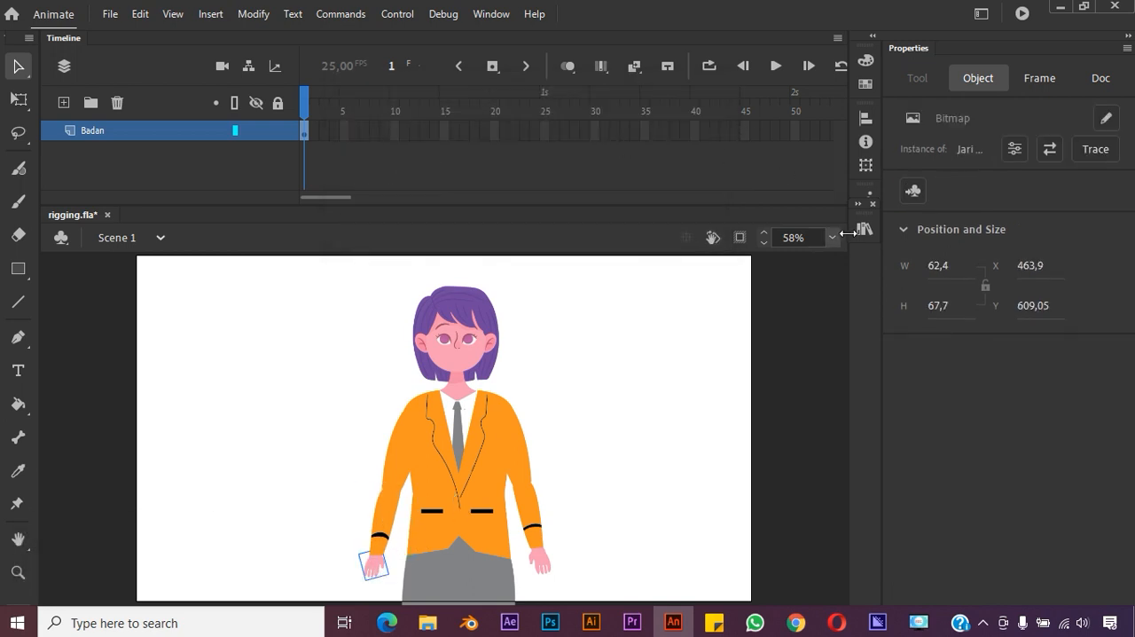
key("F8")
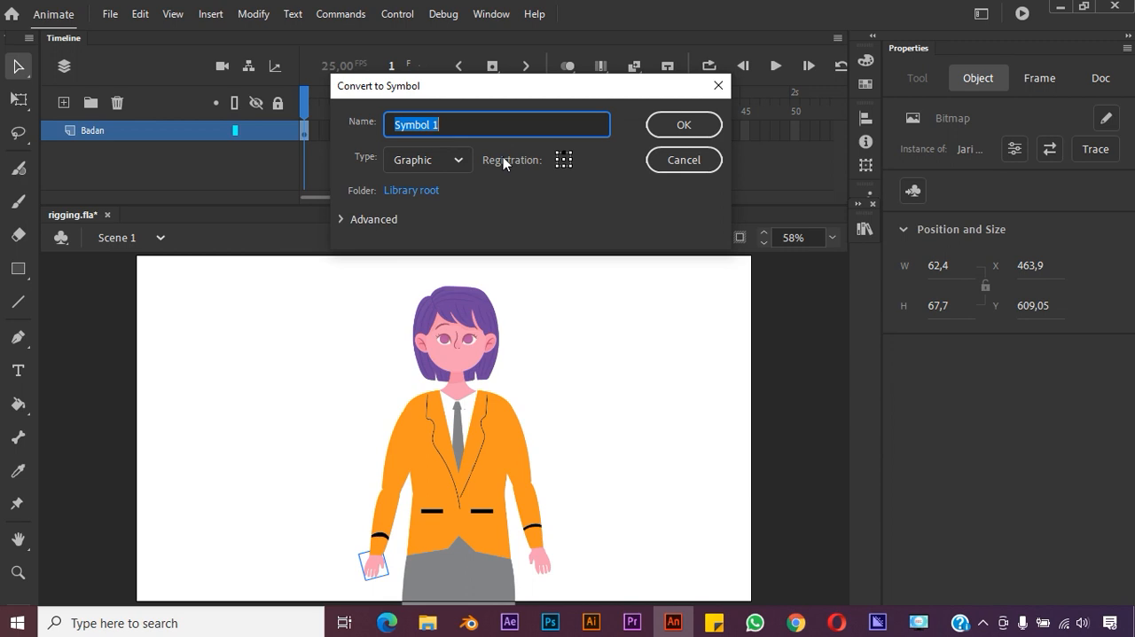
key("Right")
key("BackSpace")
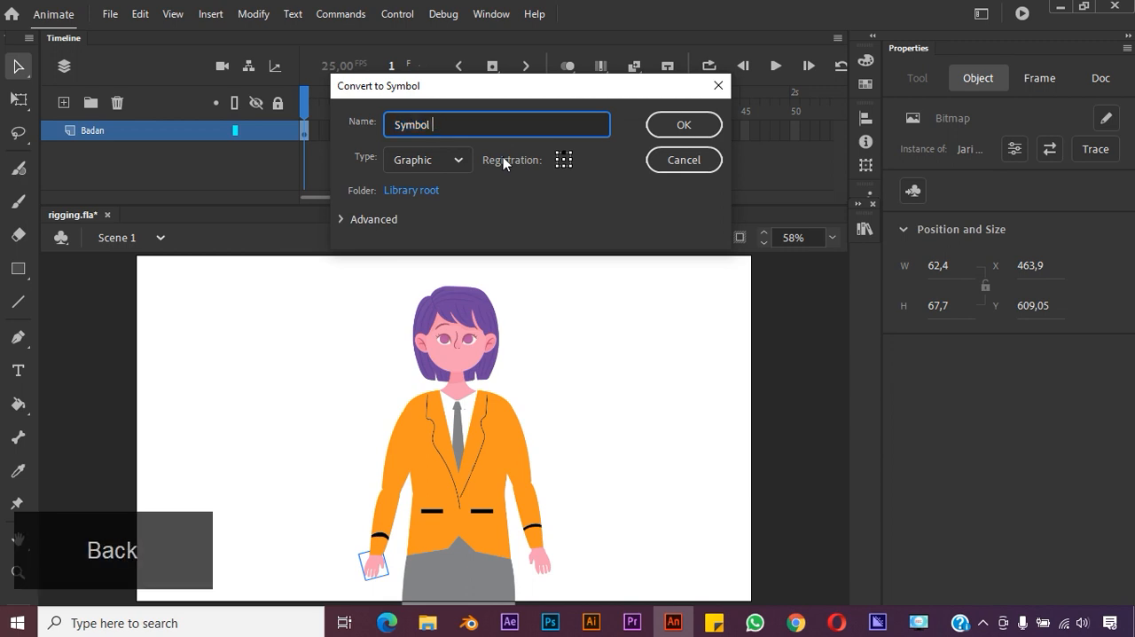
type("jari kanan")
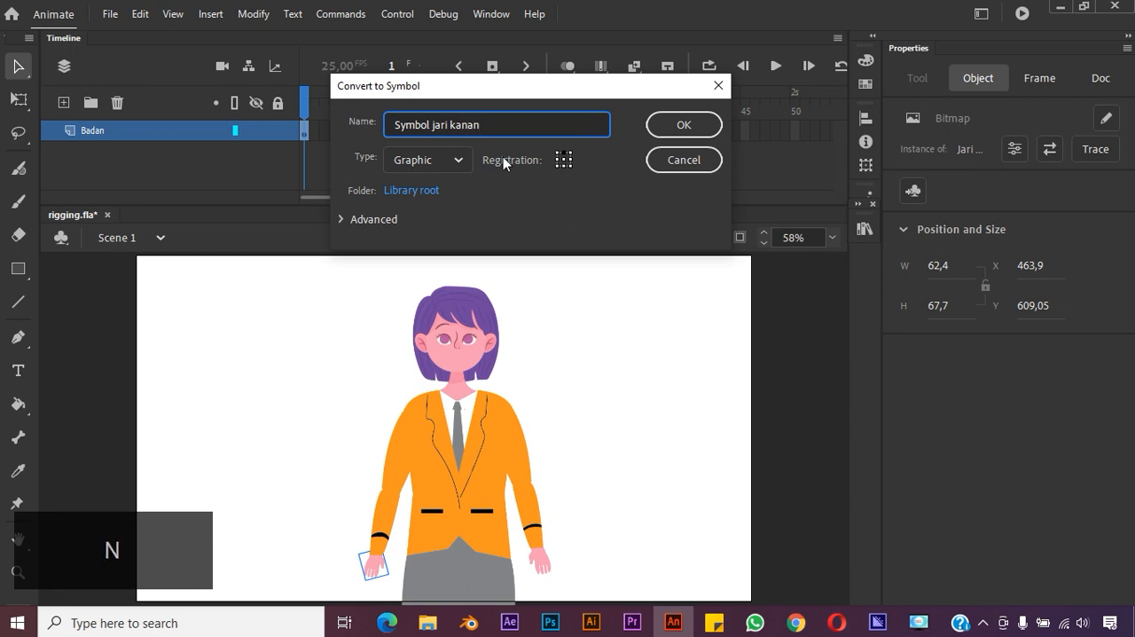
left_click(679, 124)
Convert the character's left upper arm image to a Graphic symbol named "Symbol lengan kiri atas"
left_click(520, 454)
left_click(528, 461)
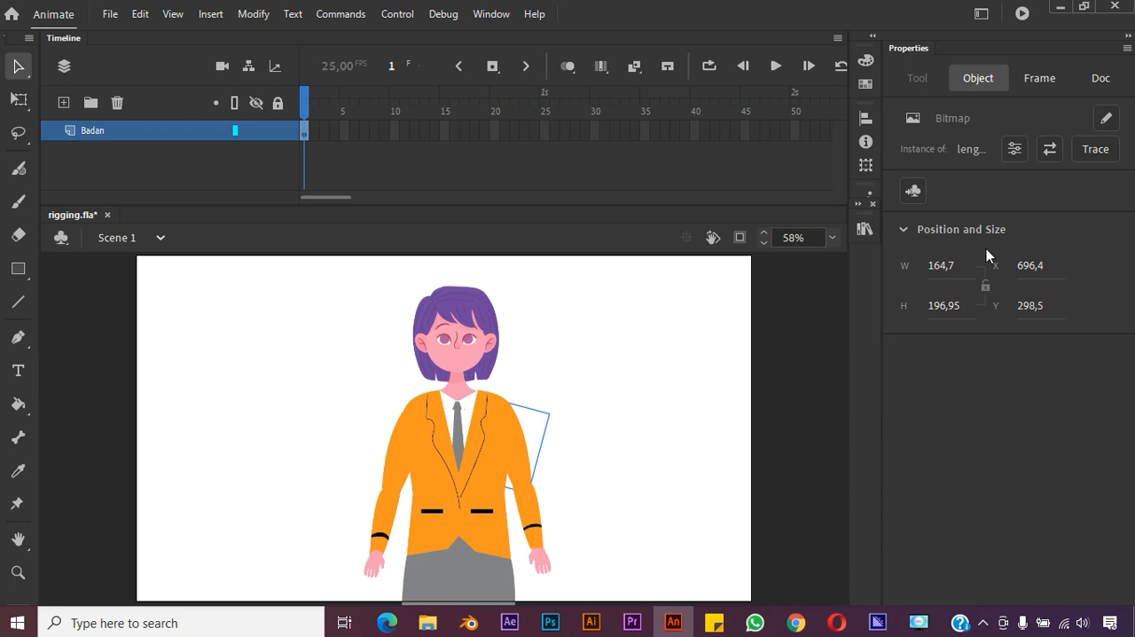
left_click(914, 193)
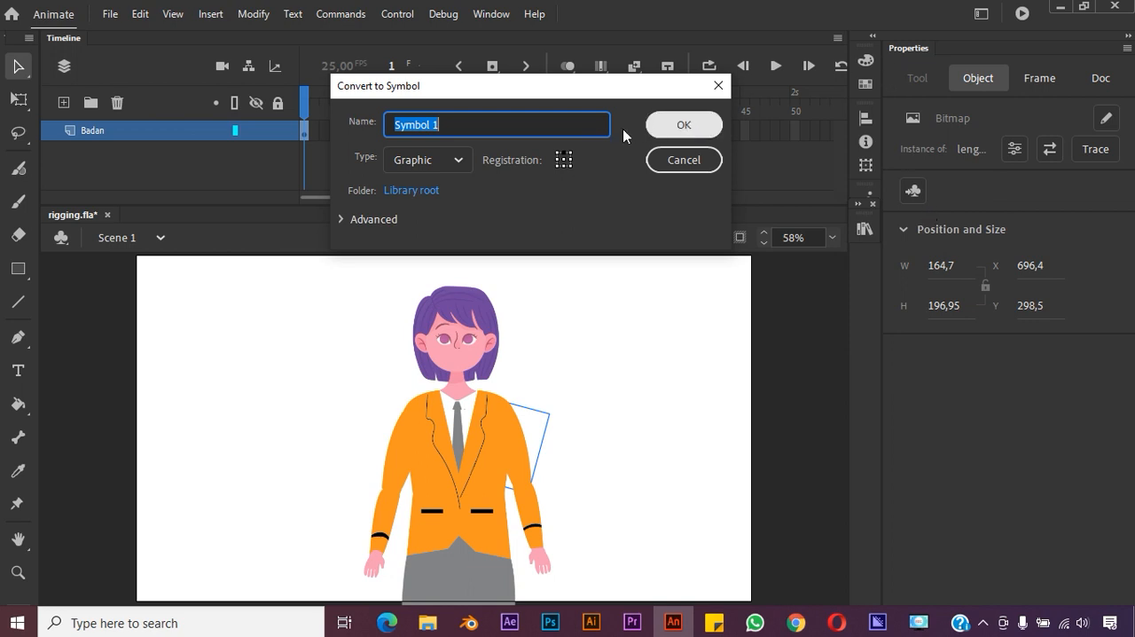
left_click(593, 121)
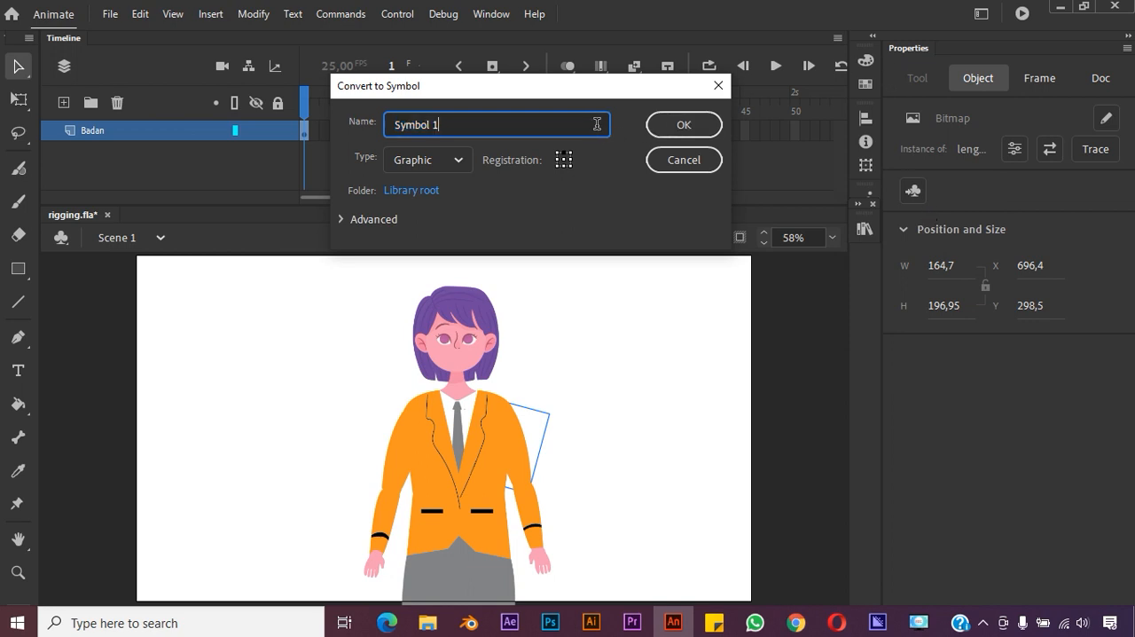
key("BackSpace")
type("lengan kiri")
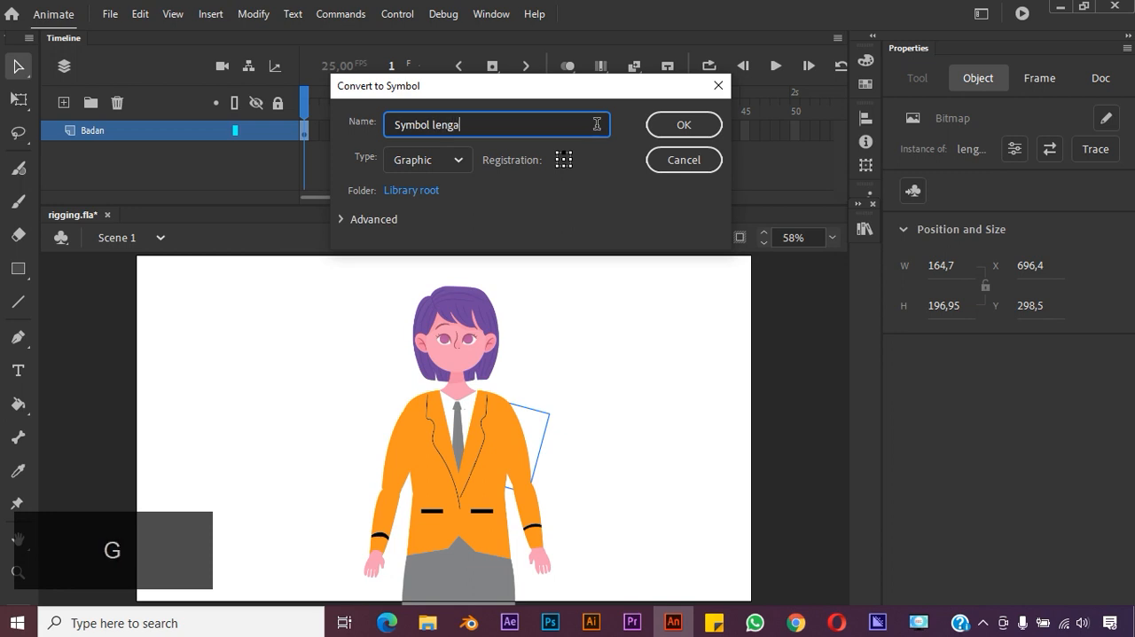
key("BackSpace")
key("BackSpace")
type("ri atas")
key("Return")
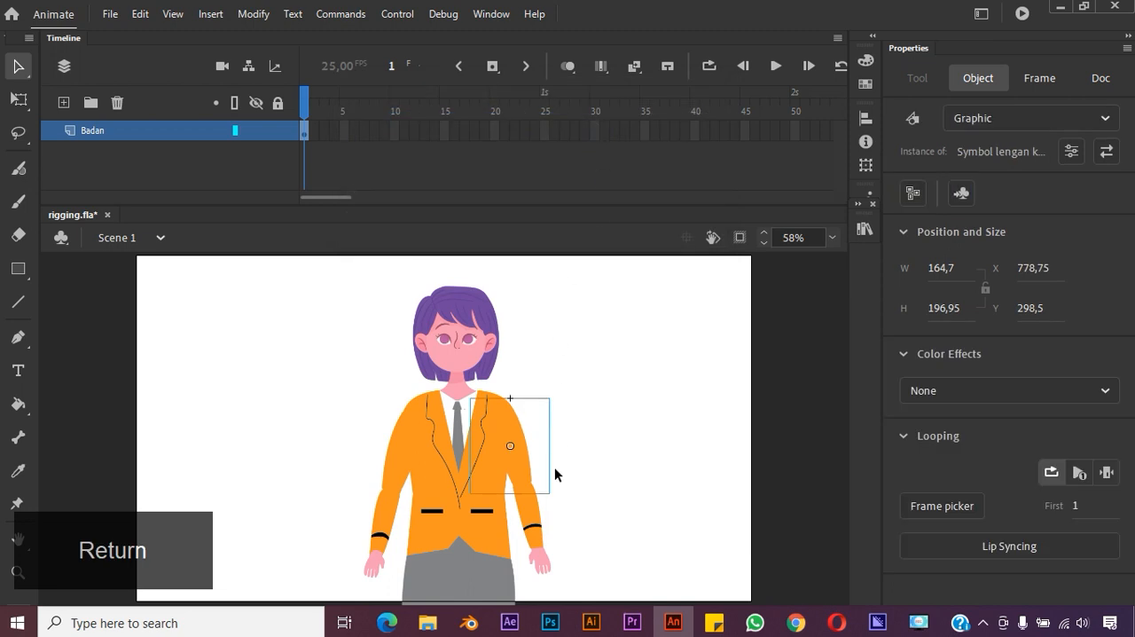
Try to convert the character's left forearm image to a Graphic symbol named "Symbol lengan kanan bawah"
left_click(532, 512)
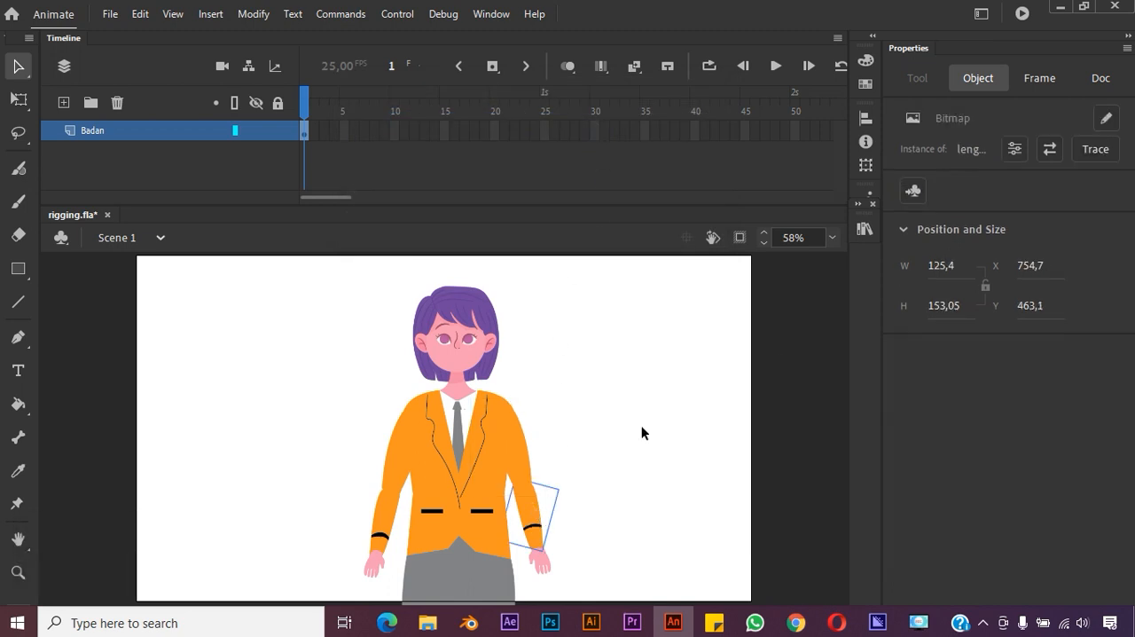
left_click(912, 189)
left_click(544, 126)
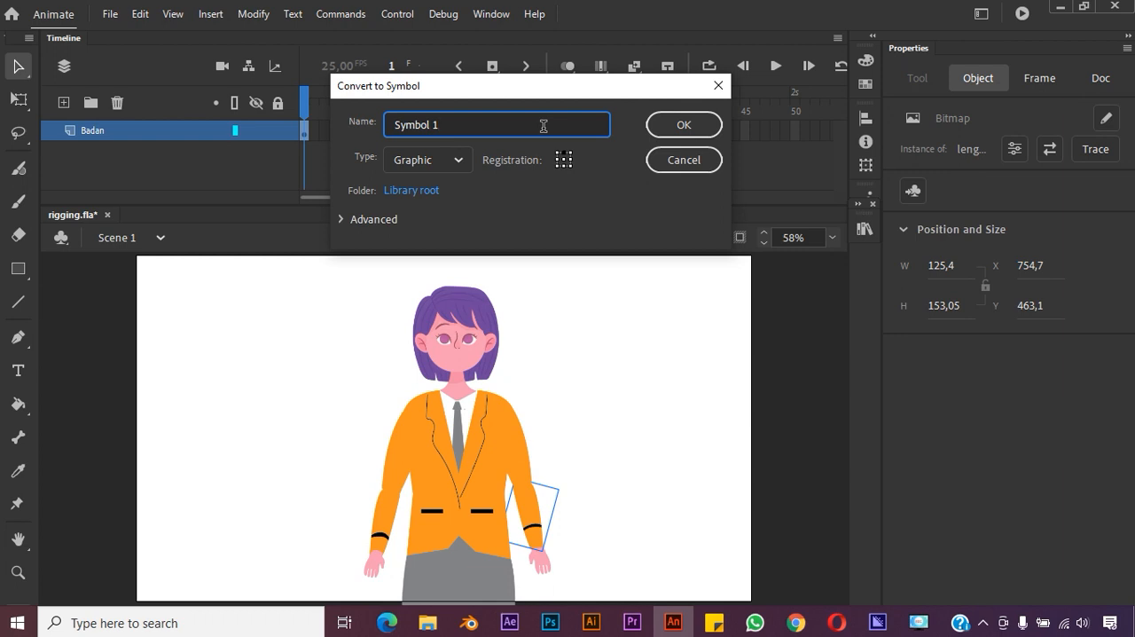
key("BackSpace")
type("lengan kanan bawah")
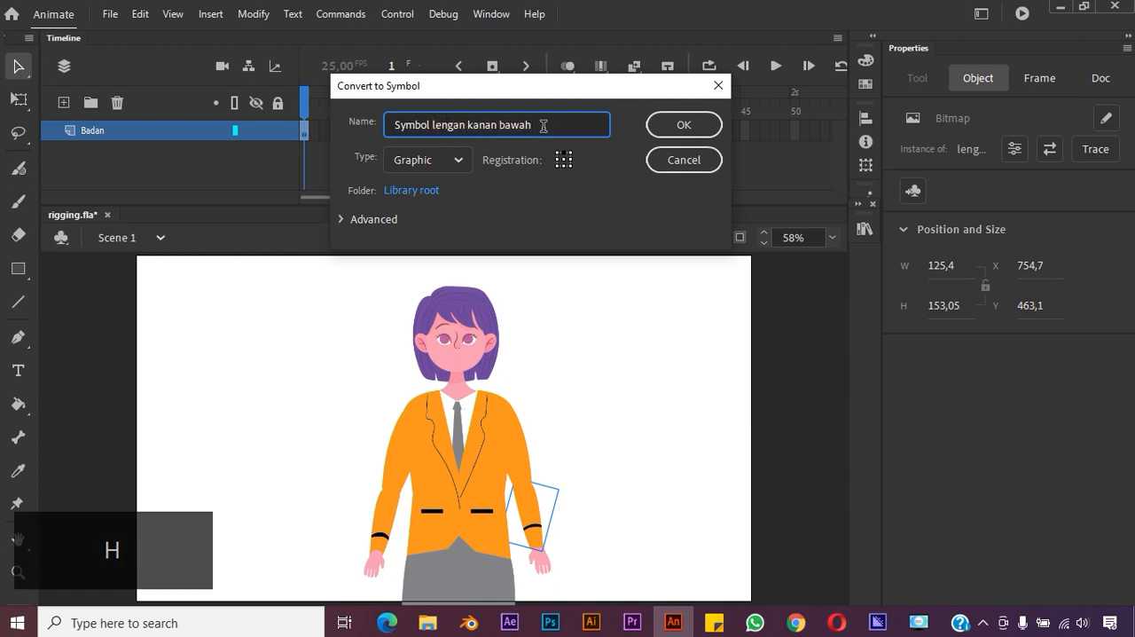
left_click(679, 124)
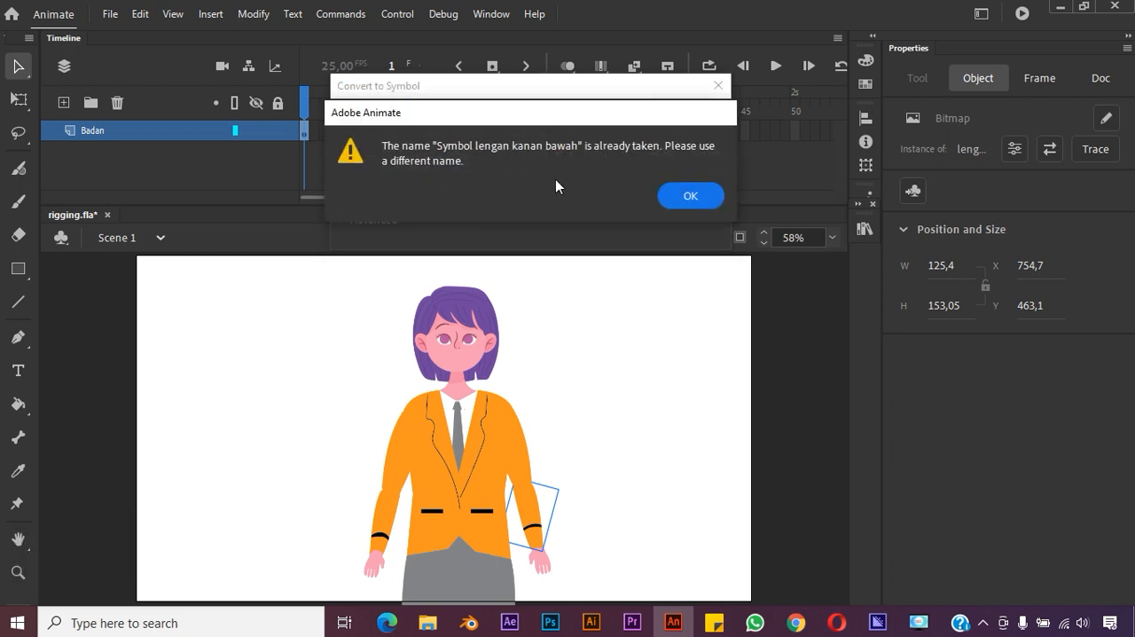
left_click(686, 195)
Change the left forearm symbol's name to "Symbol lengan kiri bawah" and complete the conversion
left_click(501, 125)
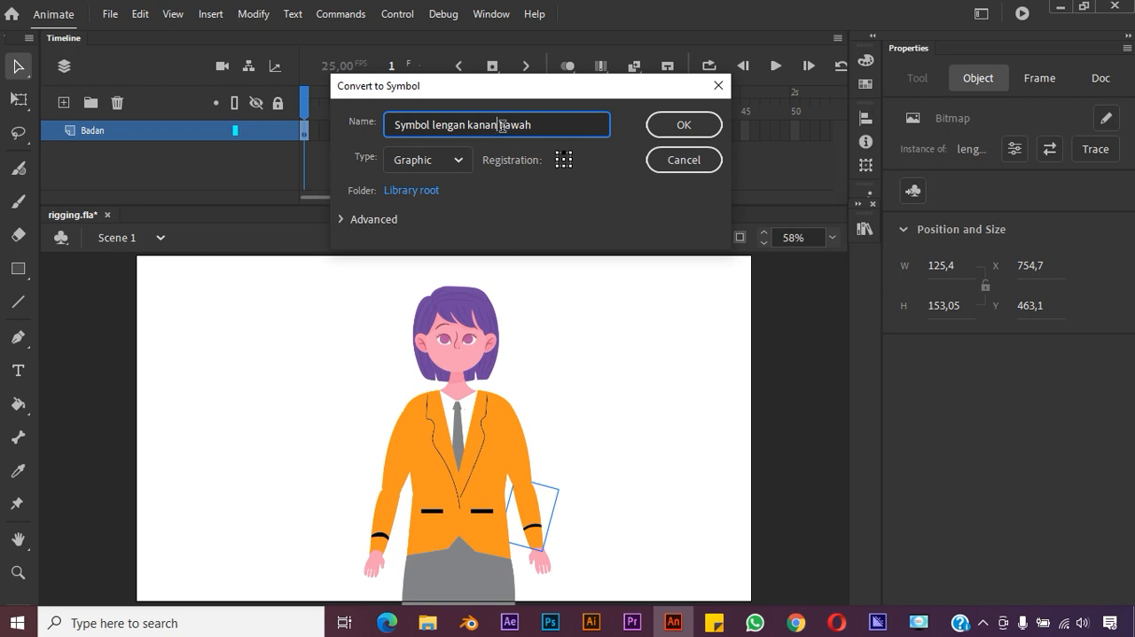
key("BackSpace")
key("BackSpace")
key("BackSpace")
key("BackSpace")
type("iri")
left_click(695, 126)
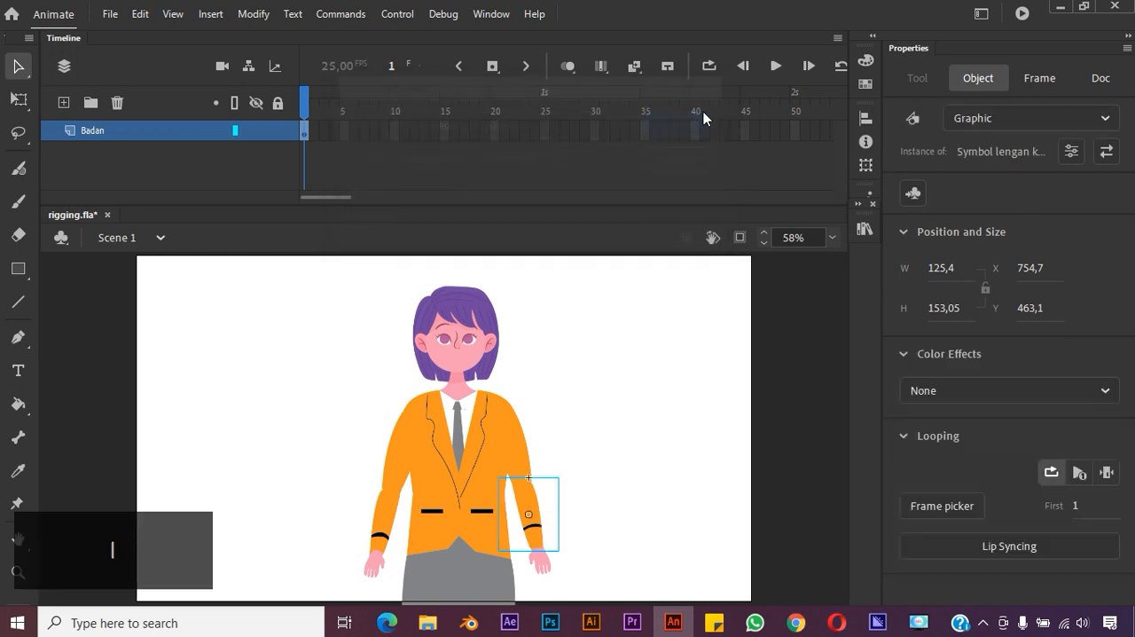
Convert the character's left hand image to a Graphic symbol named "Symbol jari kiri" and clear the selection
left_click(544, 563)
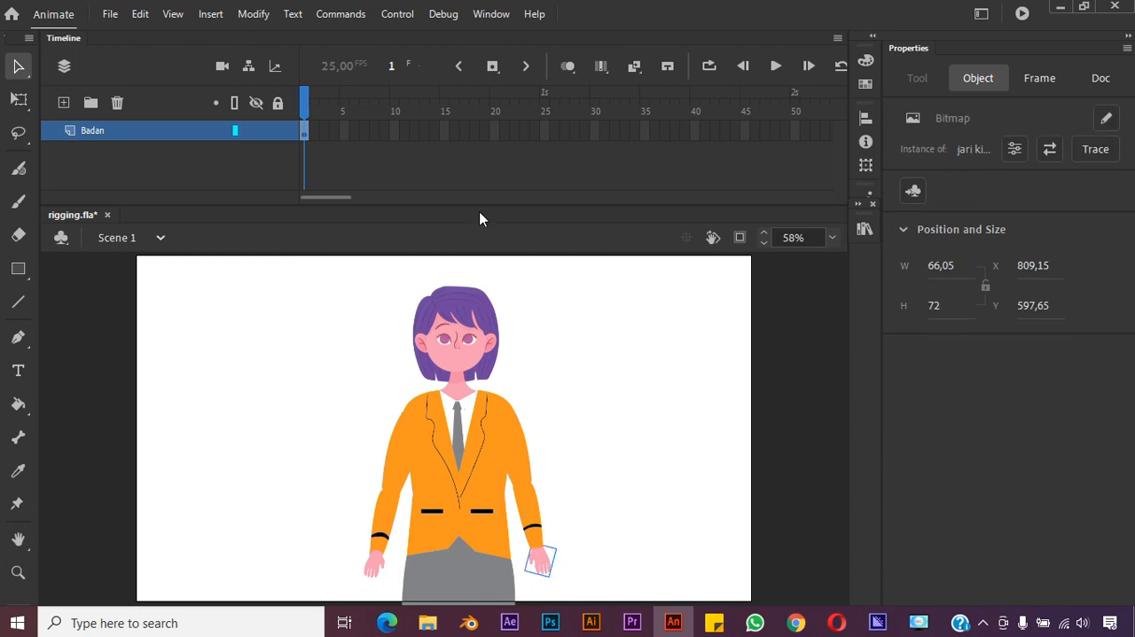
right_click(537, 565)
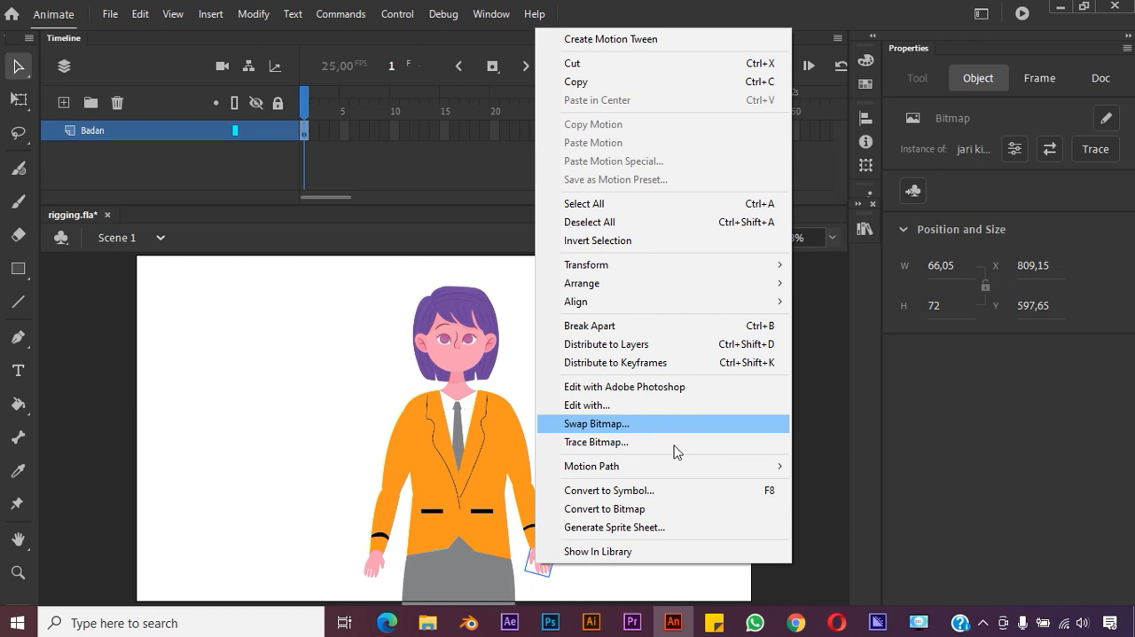
left_click(666, 495)
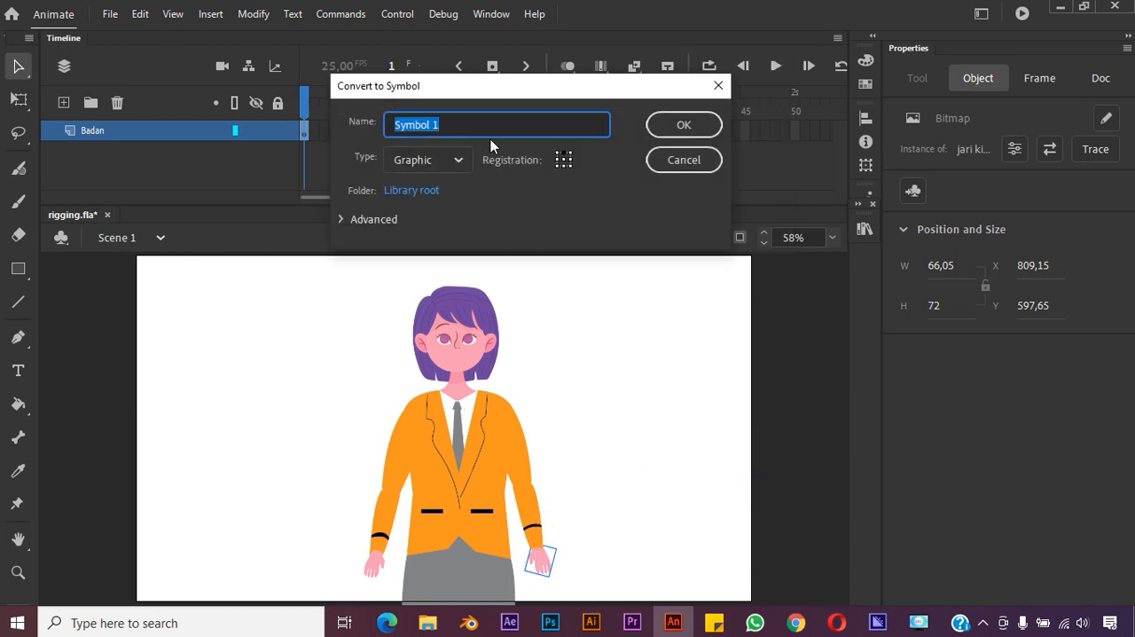
left_click(499, 128)
key("BackSpace")
type("jari kiri")
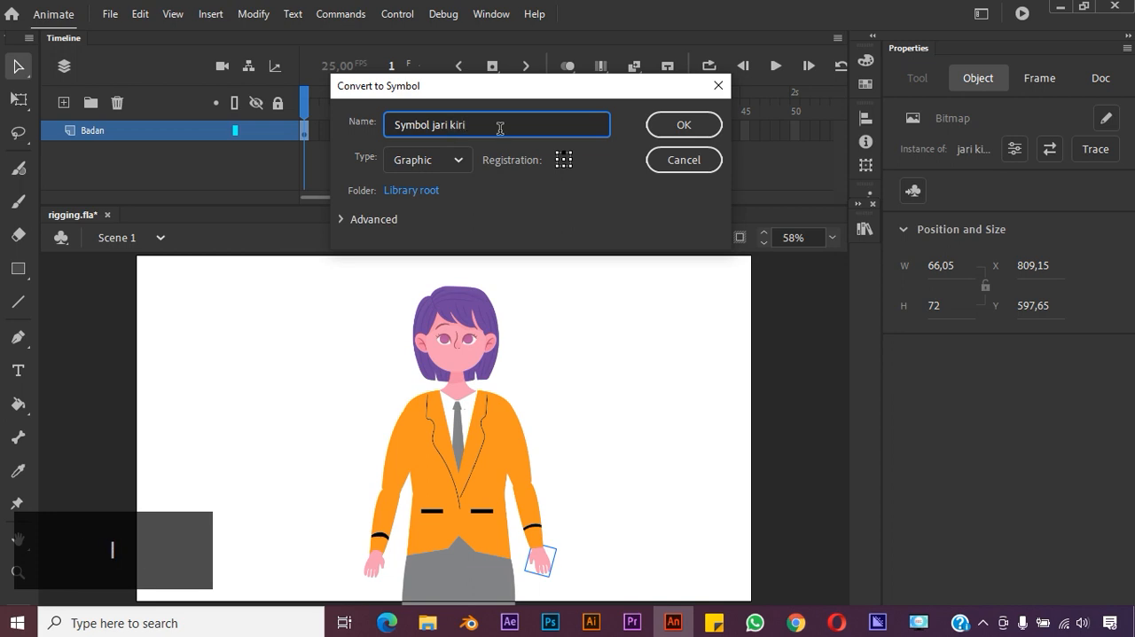
left_click(681, 124)
left_click(629, 387)
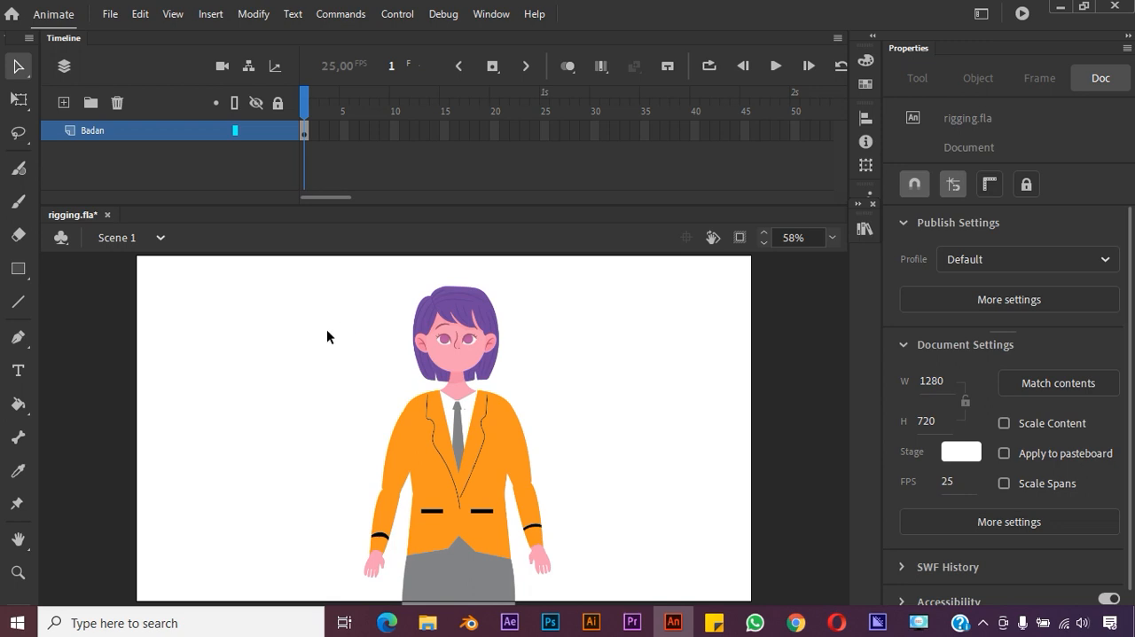
Add bones with the Bone tool from the base of the body symbol's neck to the right and left upper arms at the shoulders
left_click(484, 346)
left_click(570, 357)
left_click(479, 359)
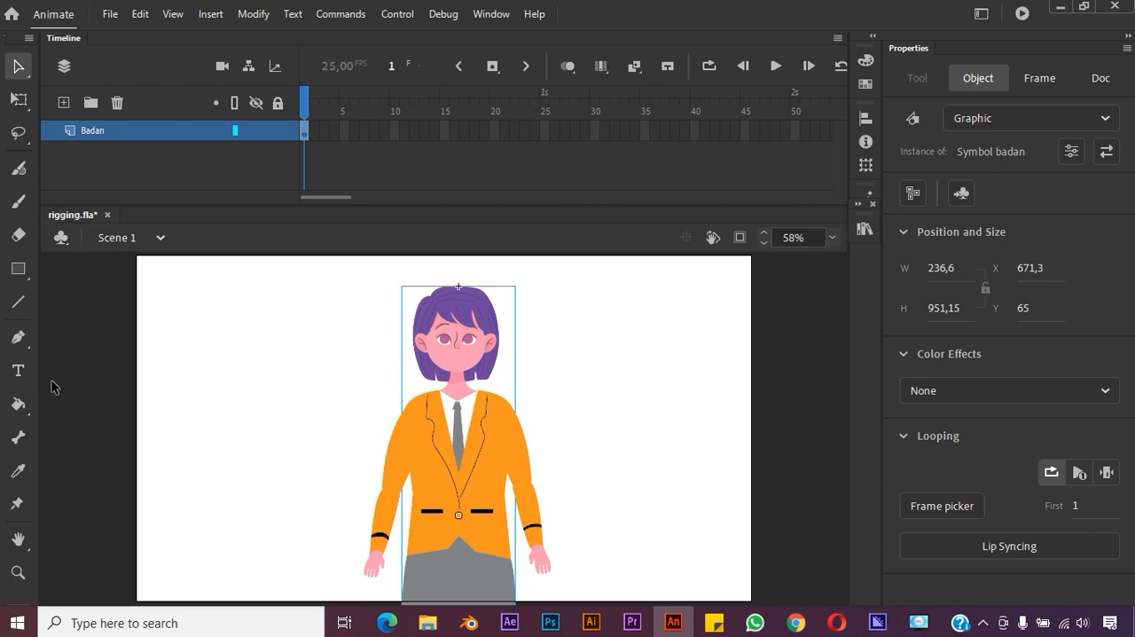
left_click(17, 436)
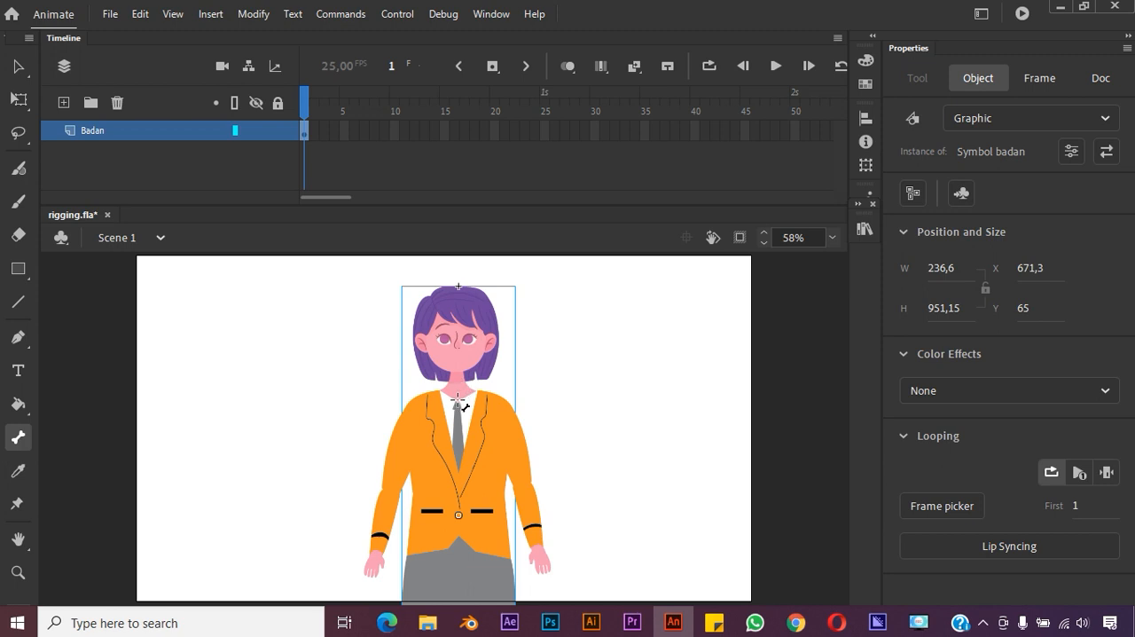
left_click_drag(457, 398, 434, 410)
left_click_drag(426, 408, 419, 413)
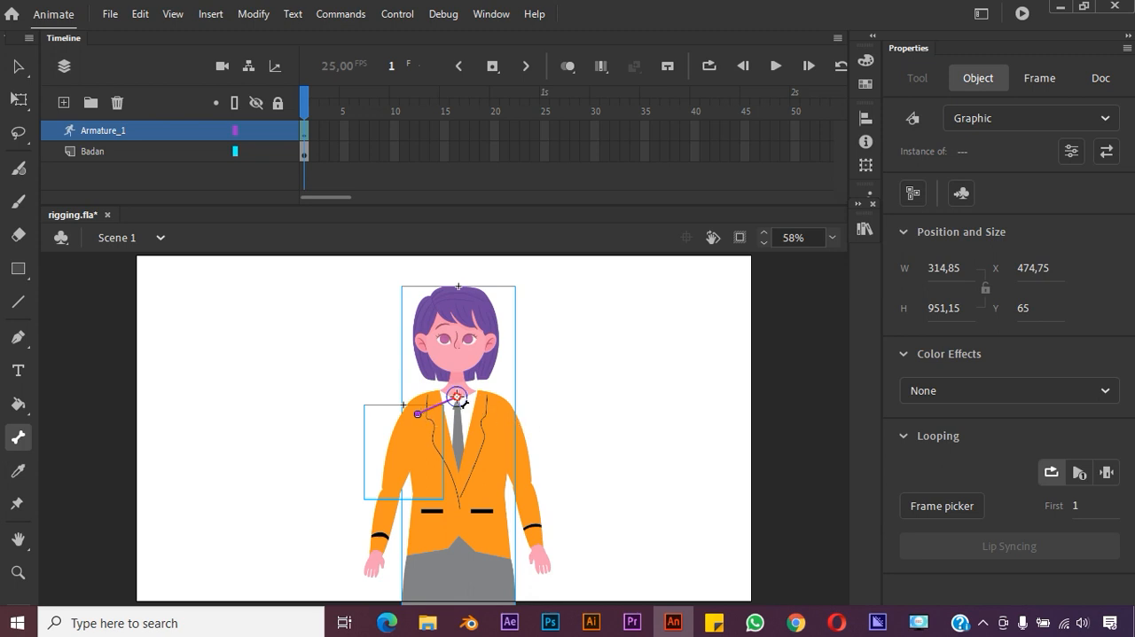
left_click_drag(457, 397, 501, 412)
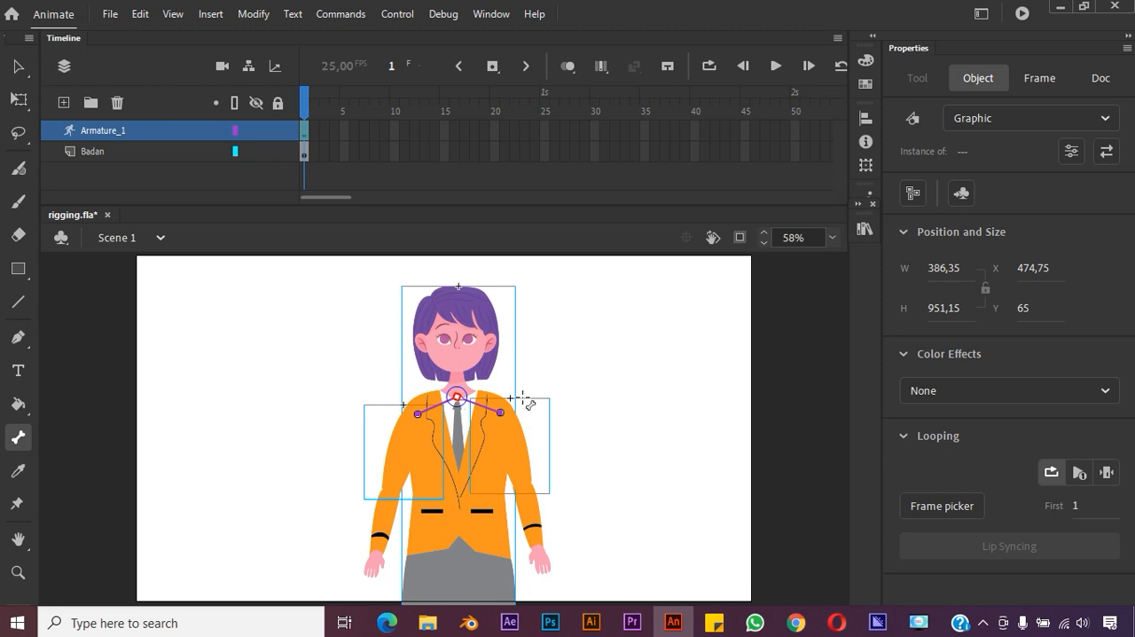
Test the right shoulder bone by moving the right upper arm, and undo the movement
left_click(18, 69)
mouse_move(422, 426)
left_mouse_down()
mouse_move(404, 412)
mouse_move(413, 418)
mouse_move(412, 402)
mouse_move(413, 413)
left_mouse_up()
key("ctrl")
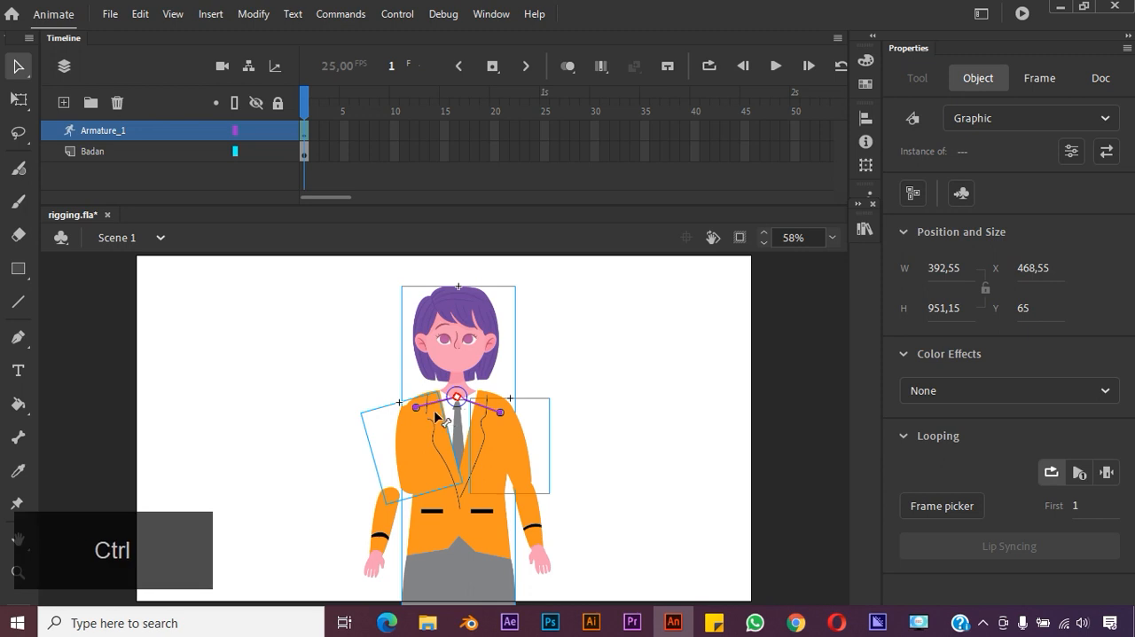
key("ctrl+z")
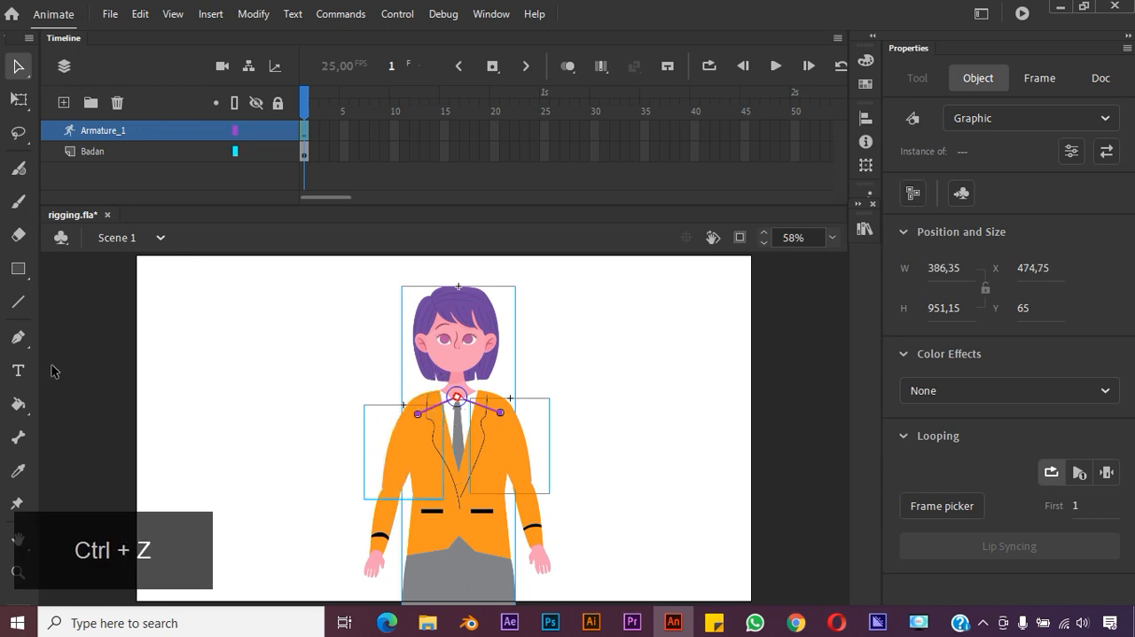
Extend the armature with bones from each shoulder joint to the forearm symbol at the elbow, on both arms
left_click(20, 437)
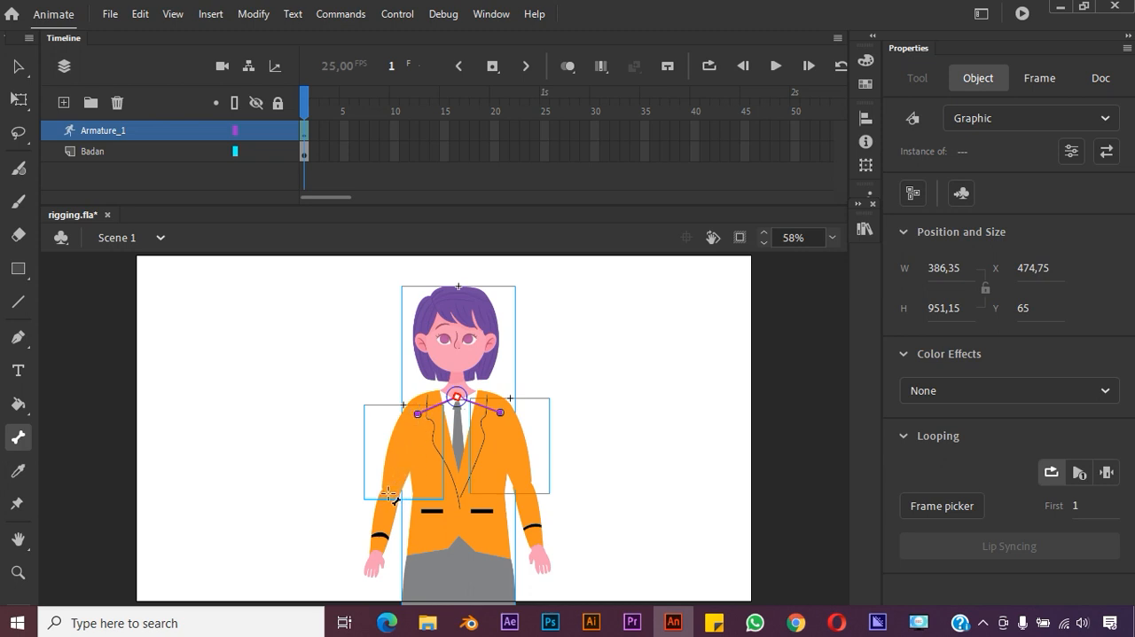
left_click_drag(419, 413, 391, 493)
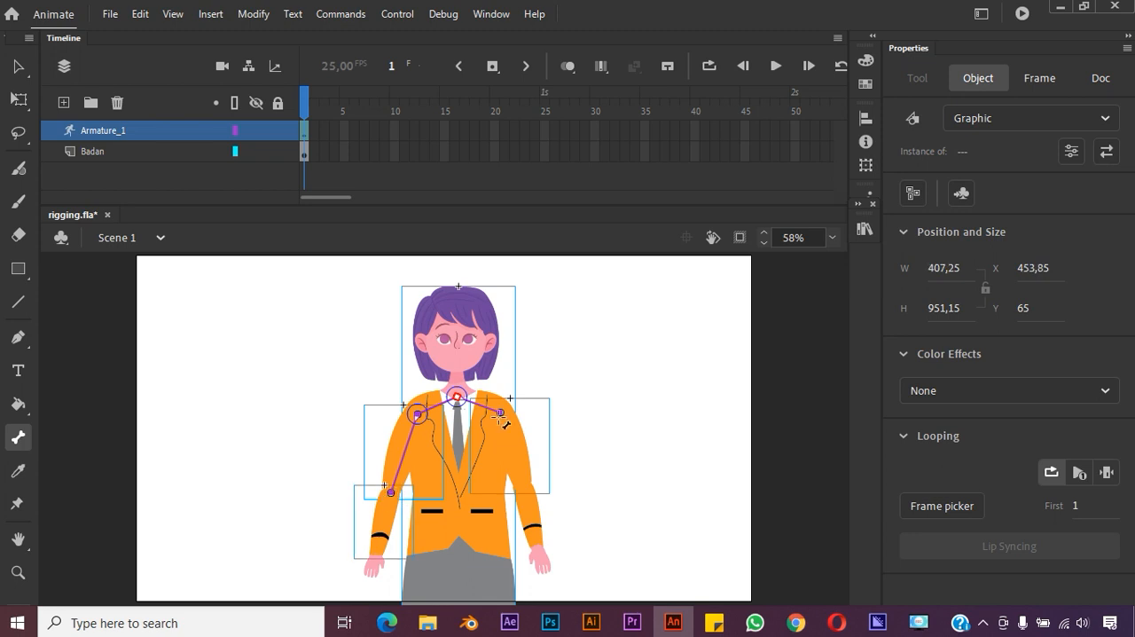
left_click_drag(502, 412, 523, 487)
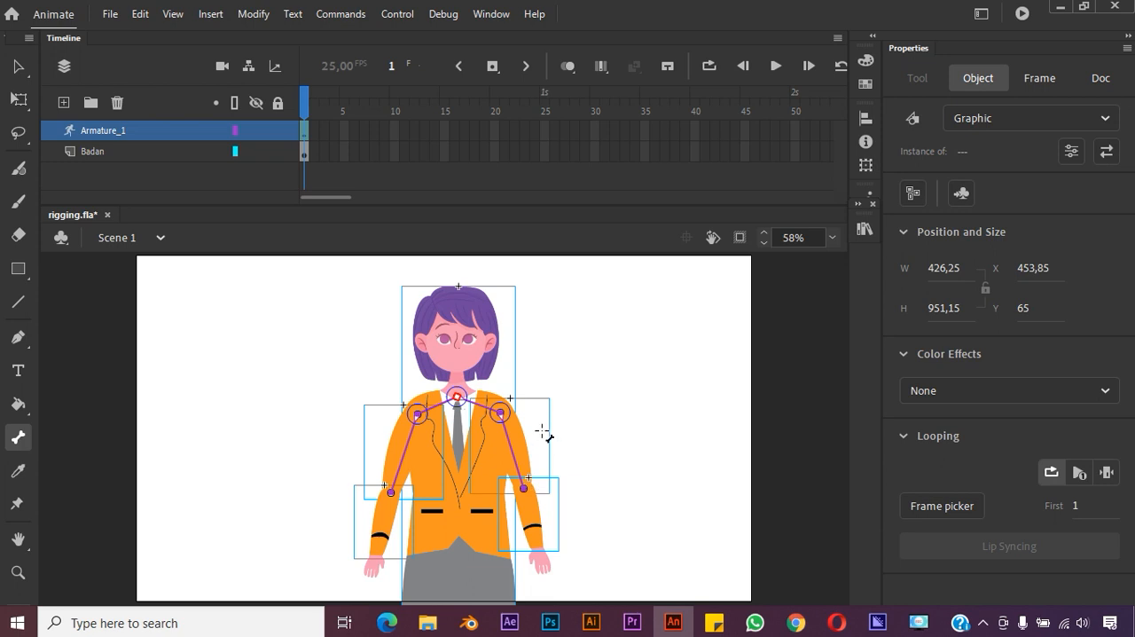
Test the right arm's bones by swinging the forearm outward from the body, and undo the pose
left_click(18, 71)
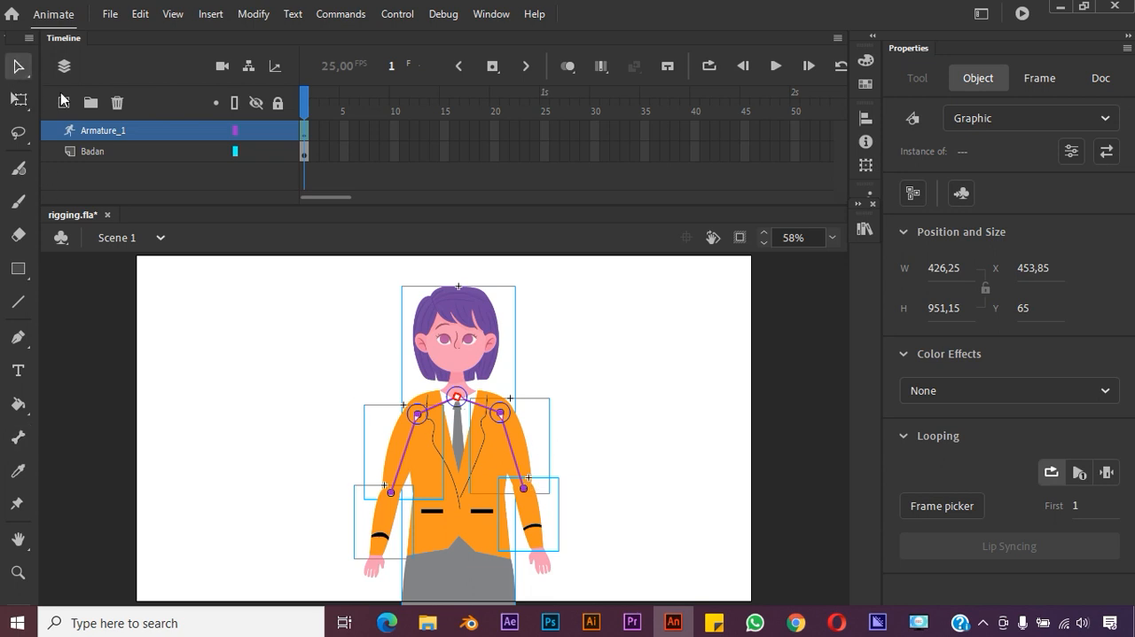
left_click_drag(393, 494, 306, 496)
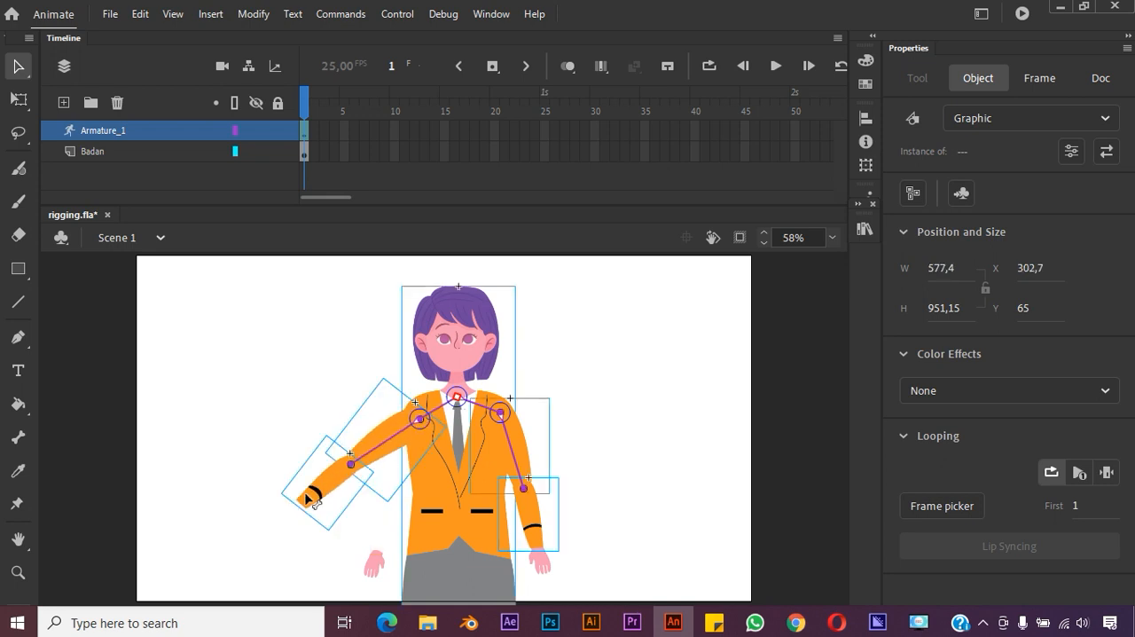
key("ctrl+z")
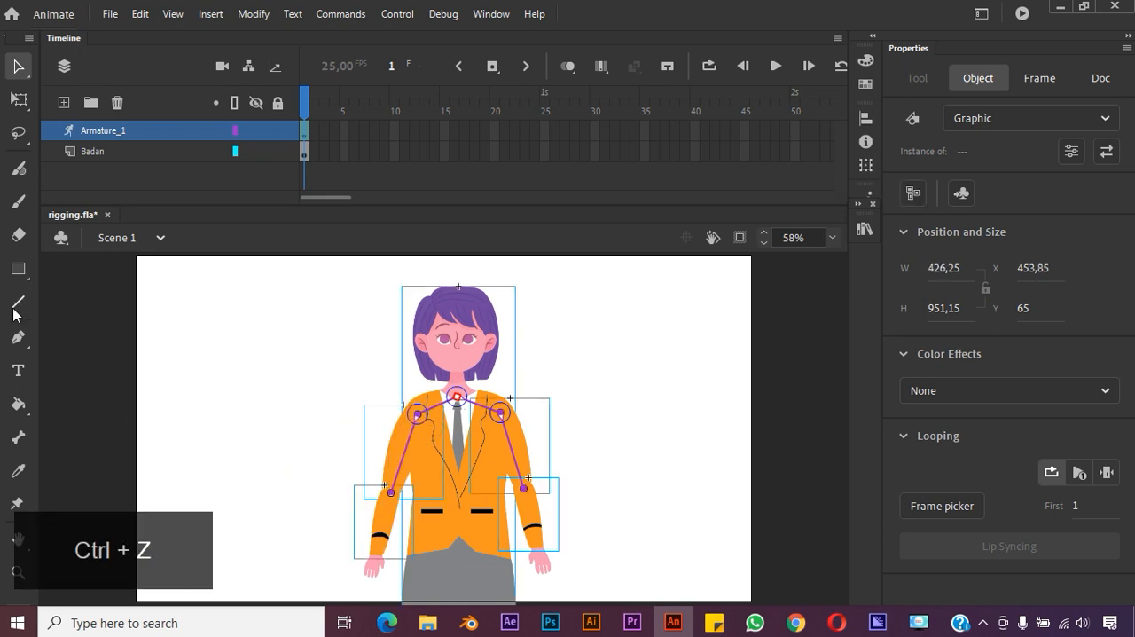
Try to add a bone from the right elbow to the right hand symbol, and undo it
left_click(21, 433)
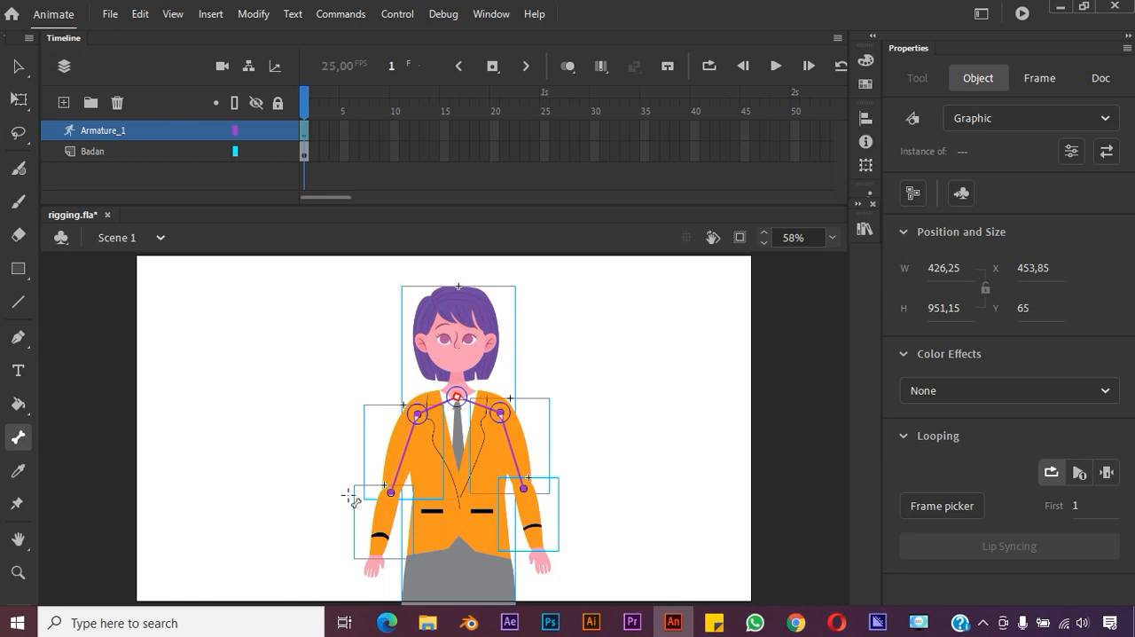
mouse_move(391, 493)
left_mouse_down()
mouse_move(375, 561)
mouse_move(375, 548)
left_mouse_up()
left_click_drag(377, 559, 377, 553)
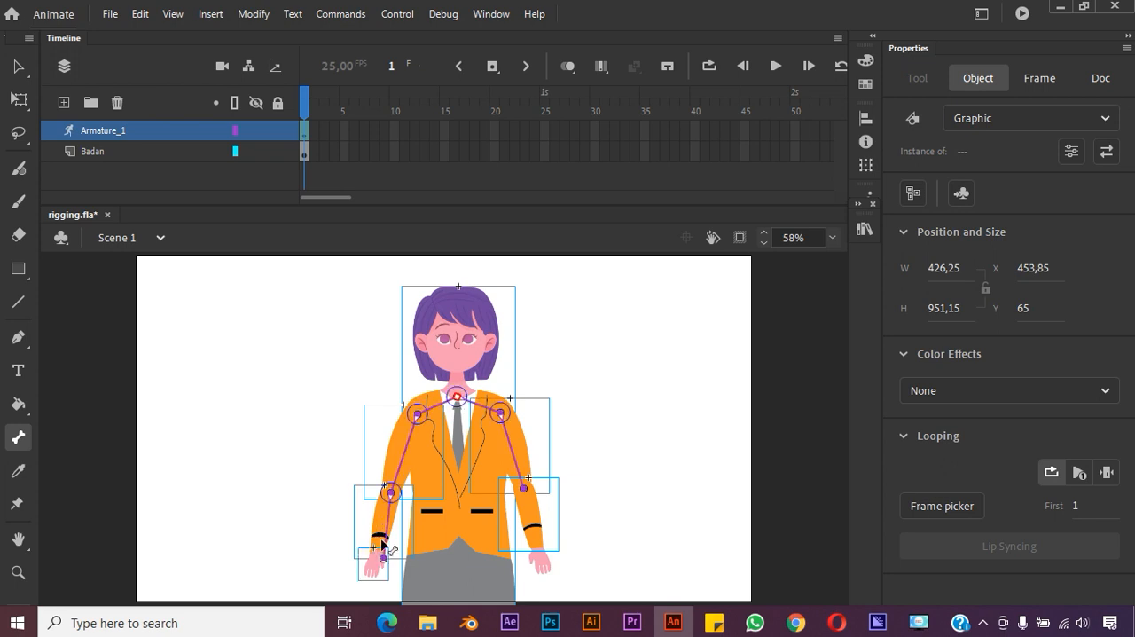
key("ctrl+z")
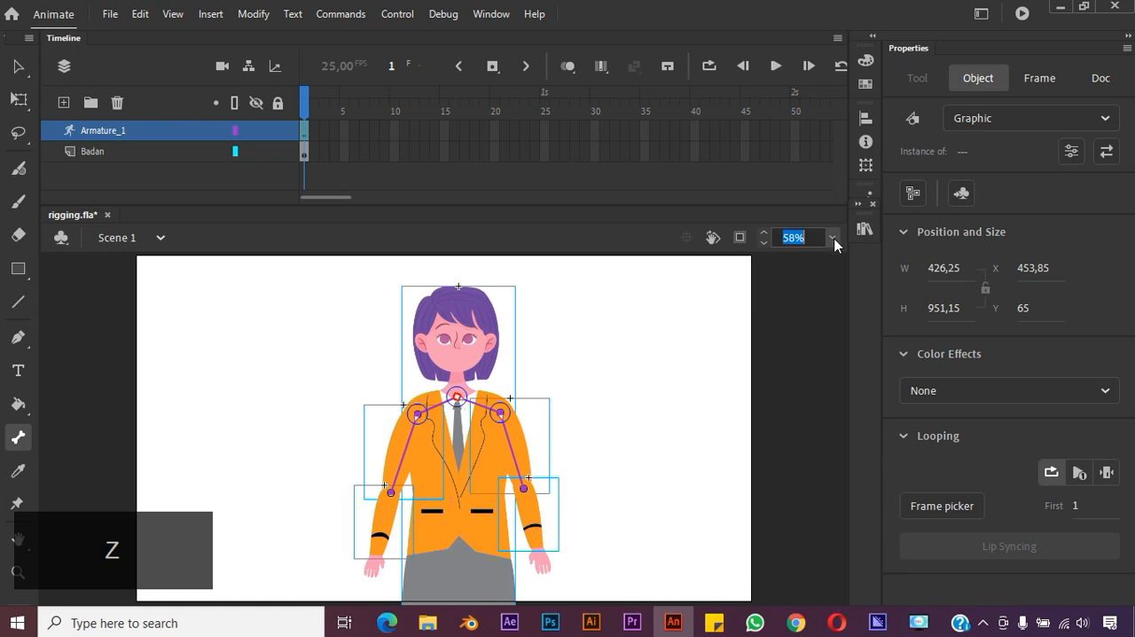
At 100% zoom, add bones from each elbow joint to the hand symbol at the wrist, on both arms
left_click(832, 238)
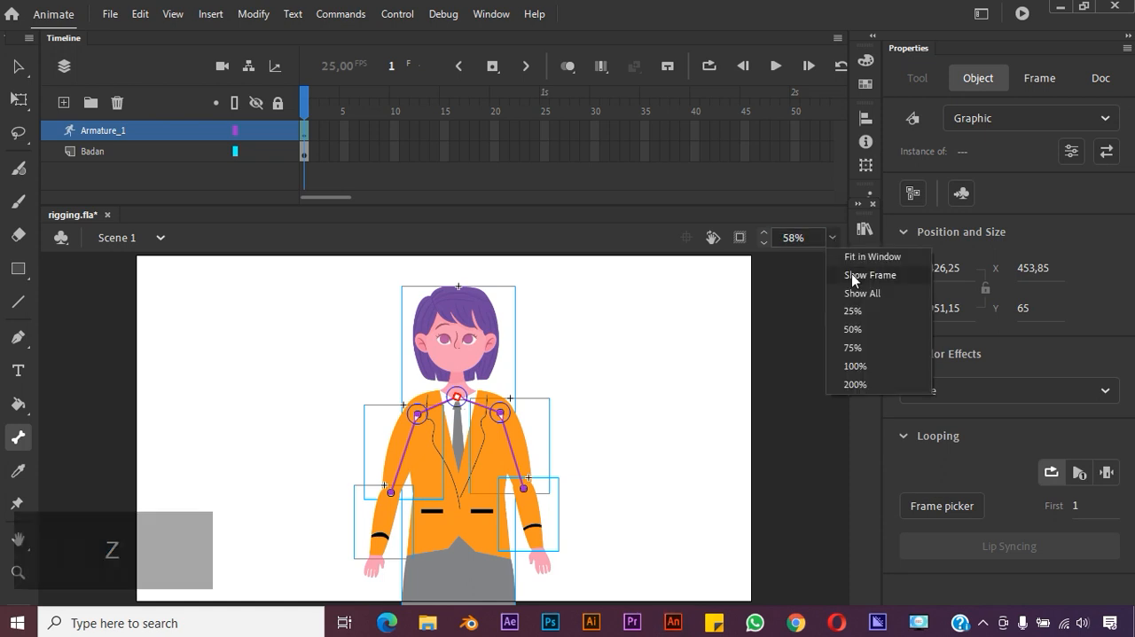
left_click(856, 366)
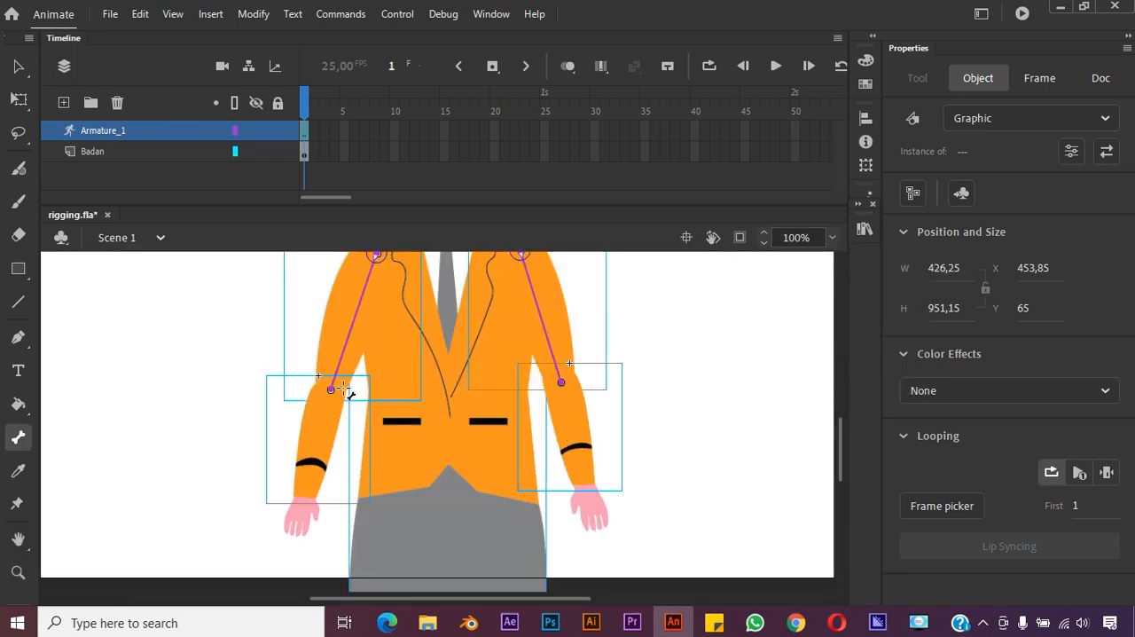
left_click_drag(330, 388, 306, 497)
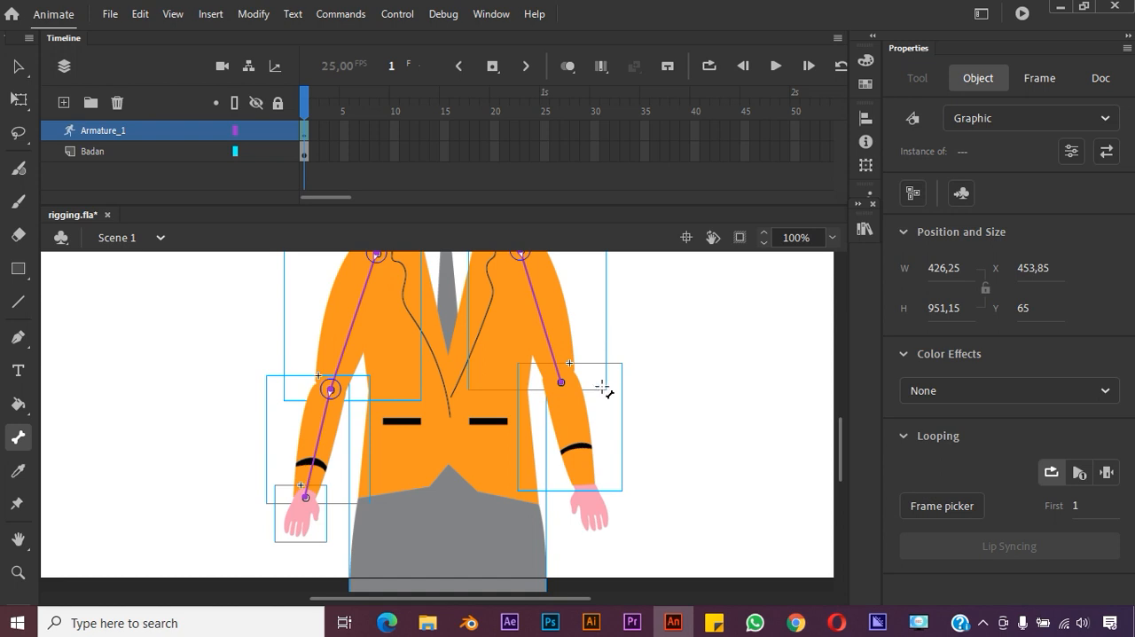
left_click_drag(561, 382, 588, 488)
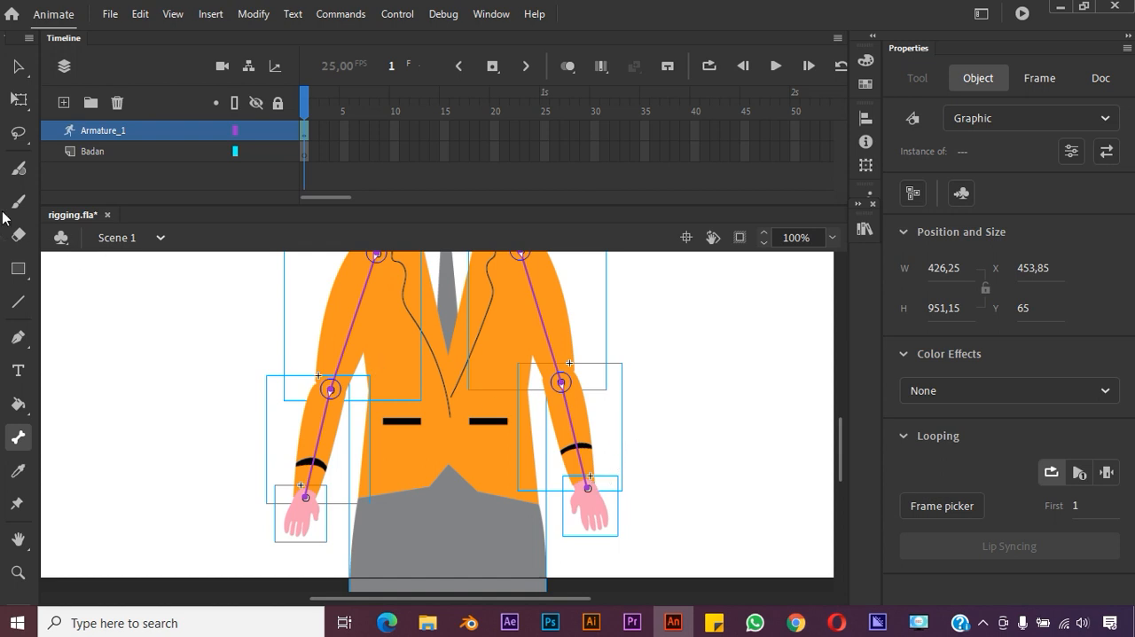
Send the right hand symbol to the back of the stacking order so it sits behind the sleeve
left_click(18, 66)
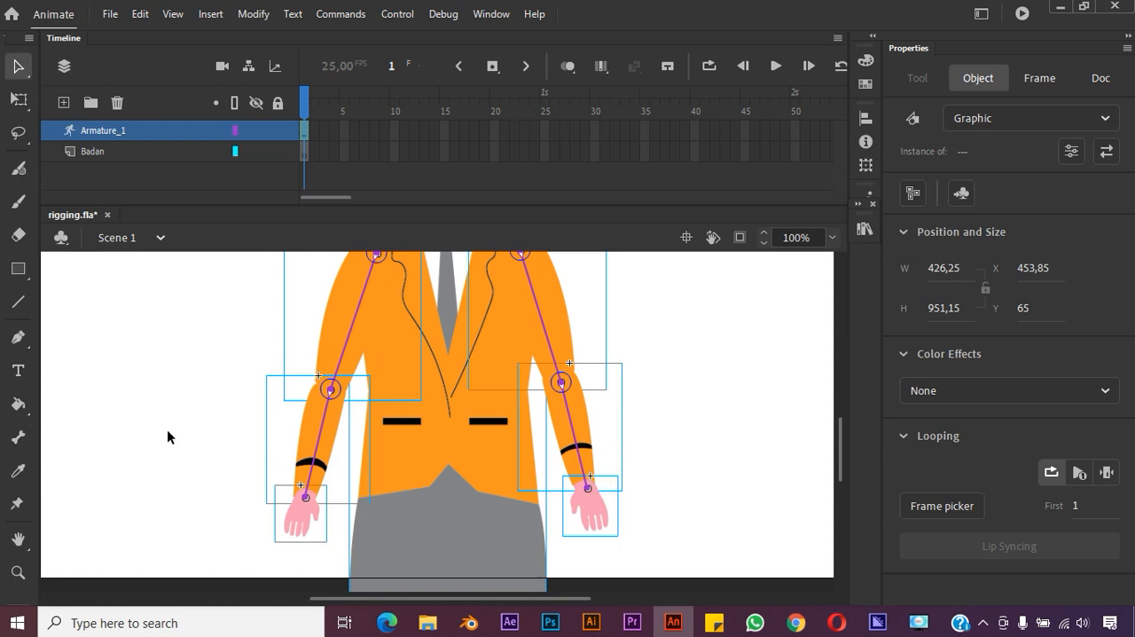
left_click(167, 429)
left_click(312, 527)
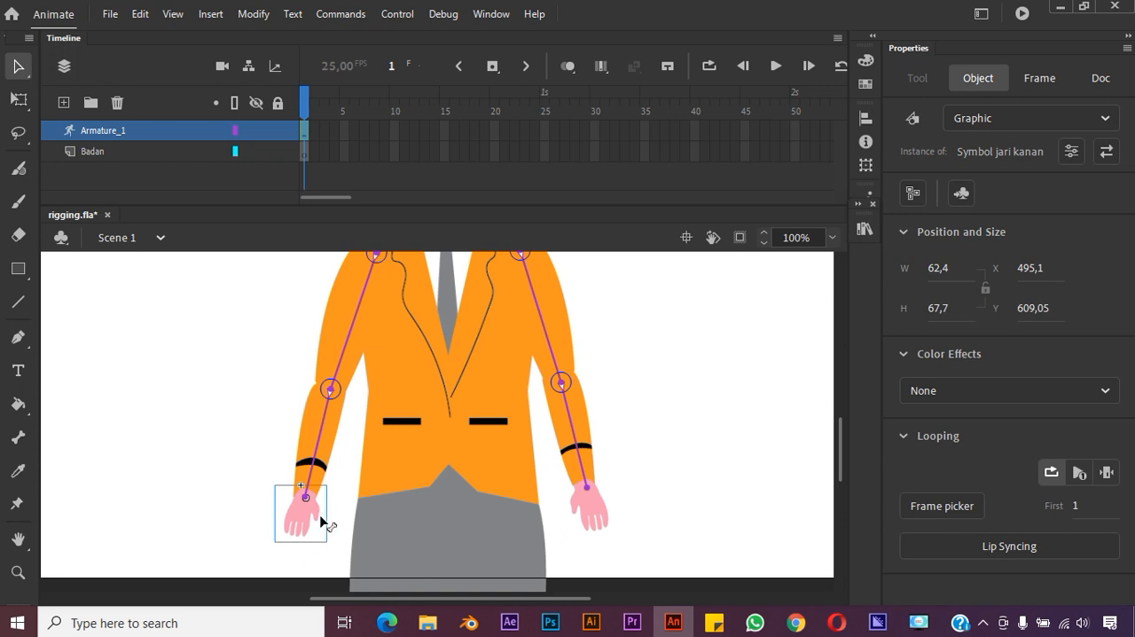
right_click(307, 525)
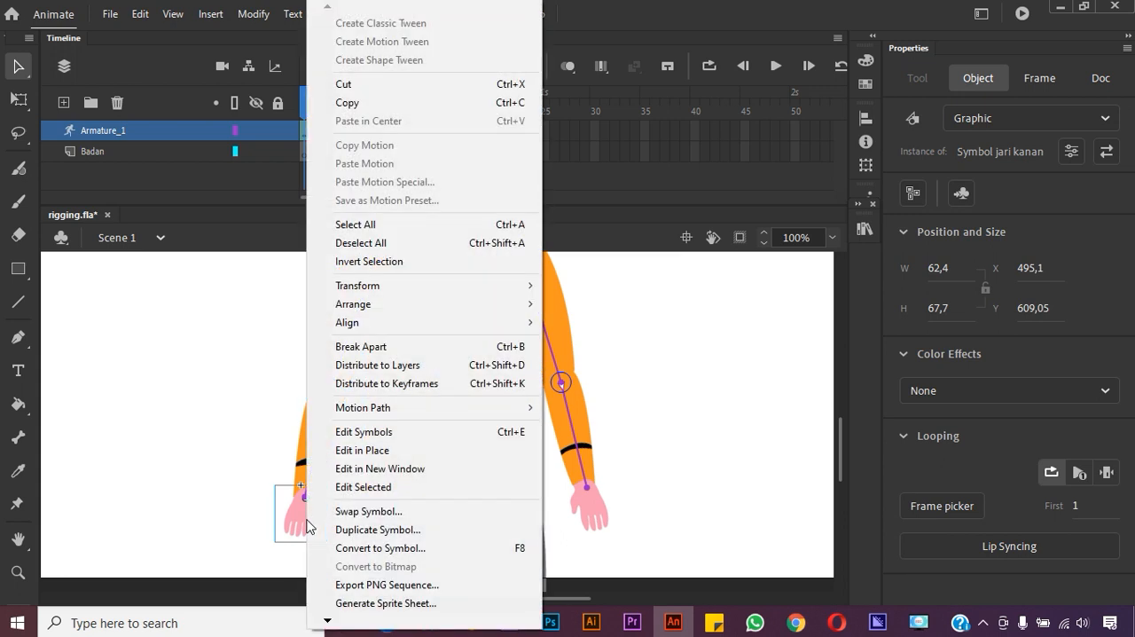
mouse_move(523, 304)
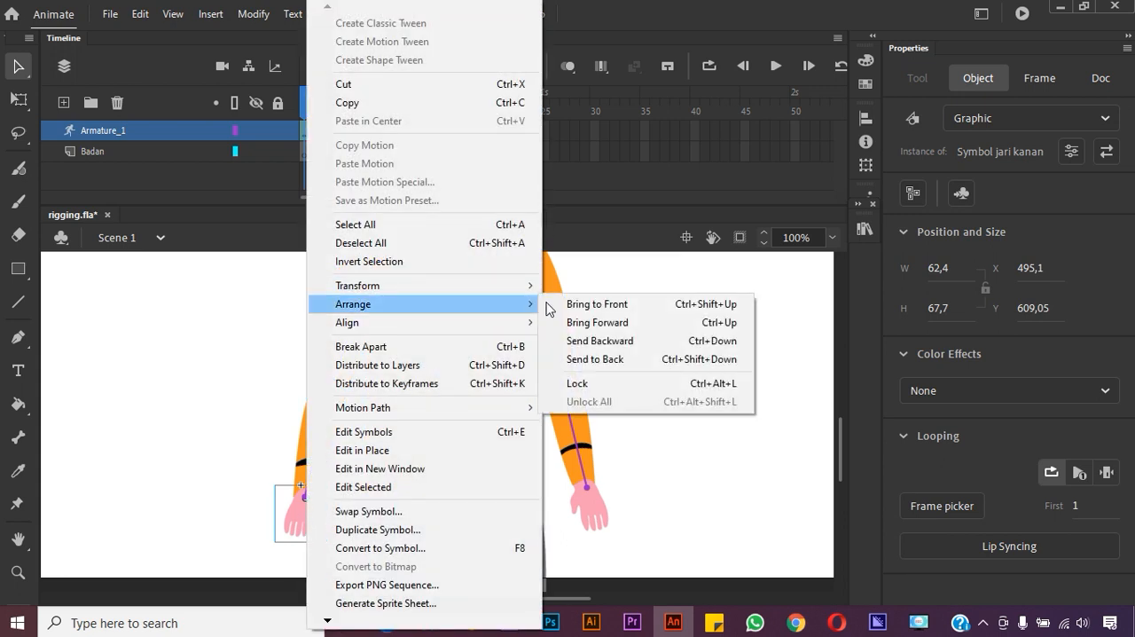
left_click(589, 359)
Send the left hand symbol to the back of the stacking order so it sits behind the sleeve
left_click(598, 506)
right_click(598, 505)
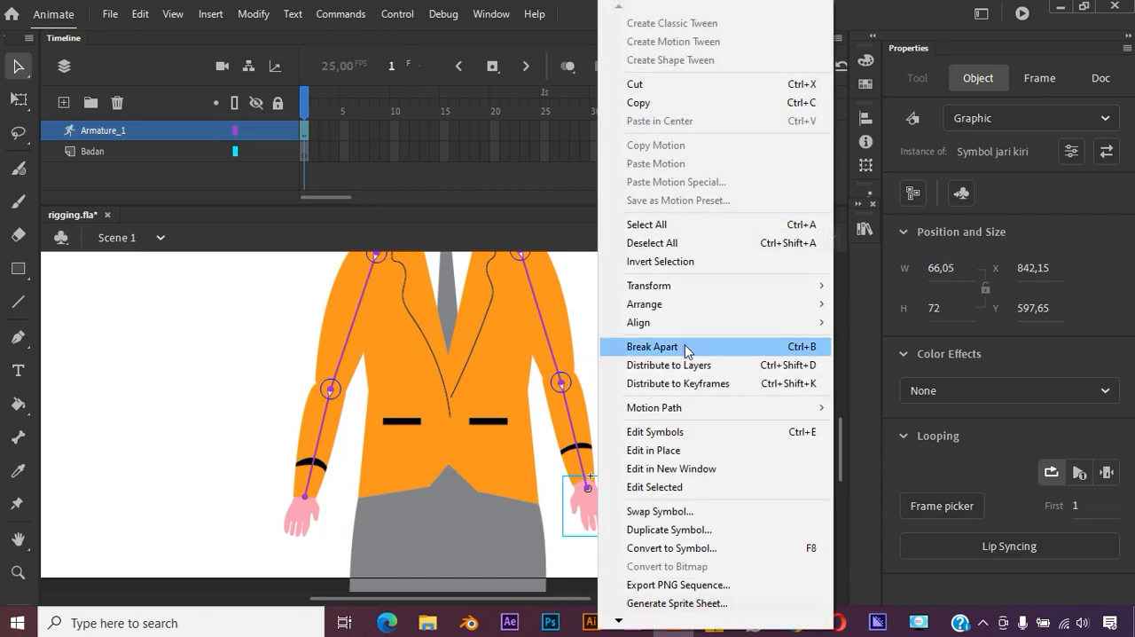
mouse_move(775, 324)
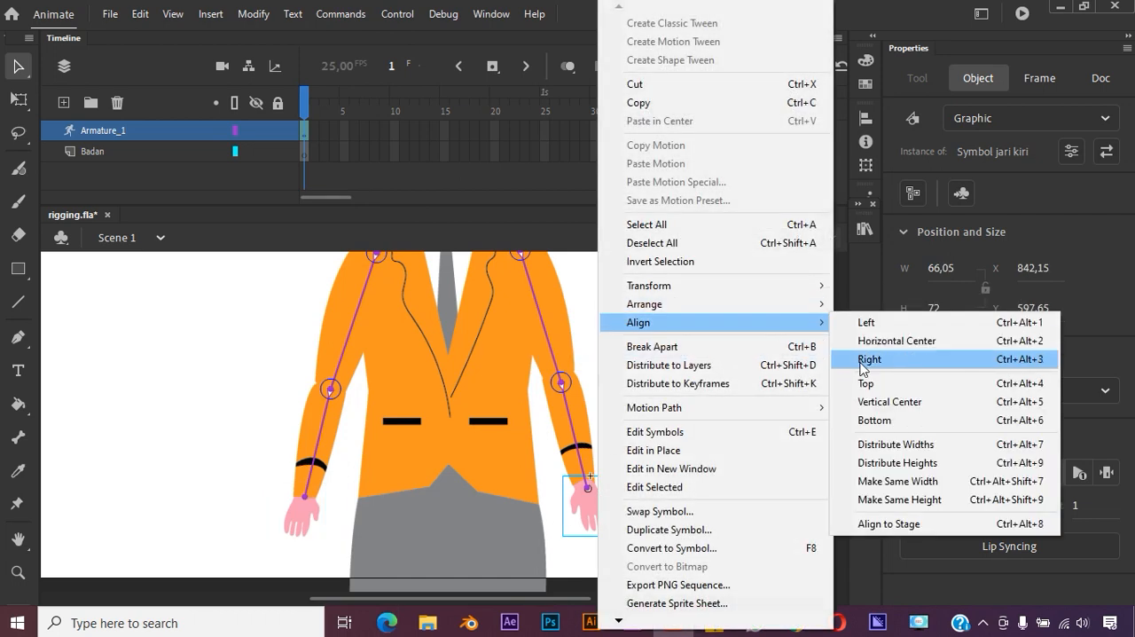
mouse_move(811, 312)
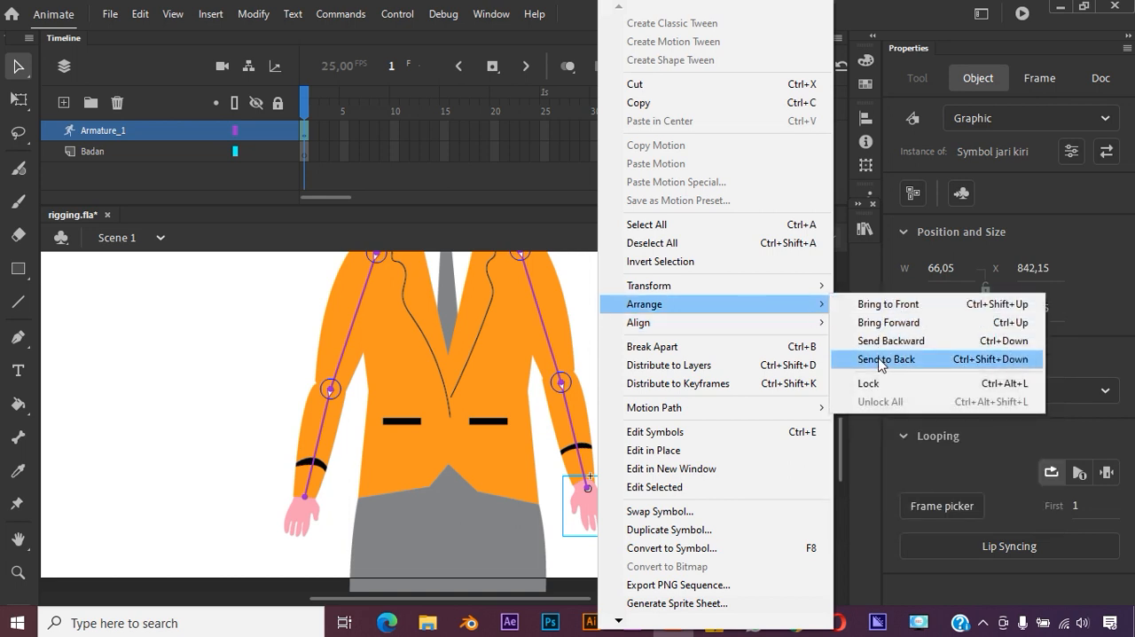
left_click(881, 359)
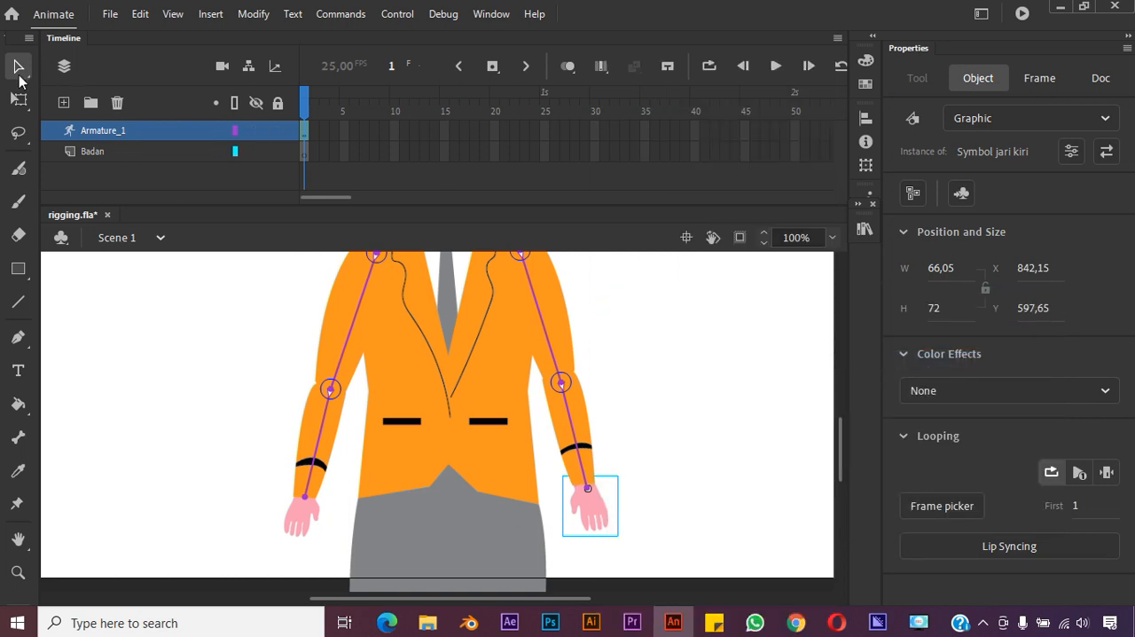
left_click(612, 385)
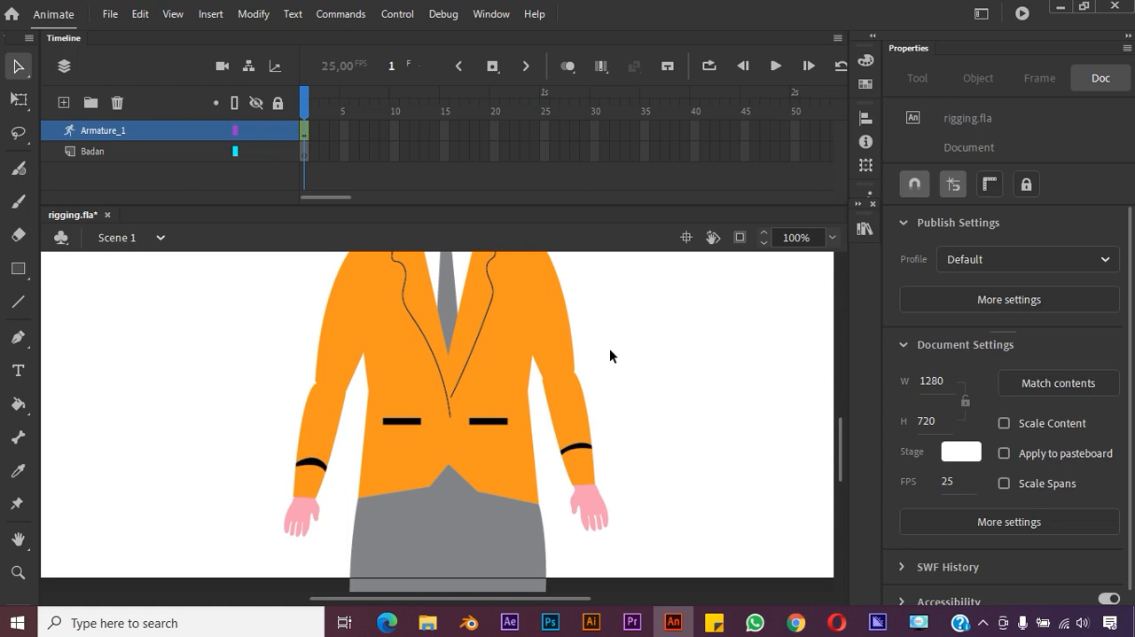
scroll(621, 363, "up", 5)
scroll(620, 363, "down", 5)
scroll(621, 363, "up", 5)
scroll(621, 362, "down", 5)
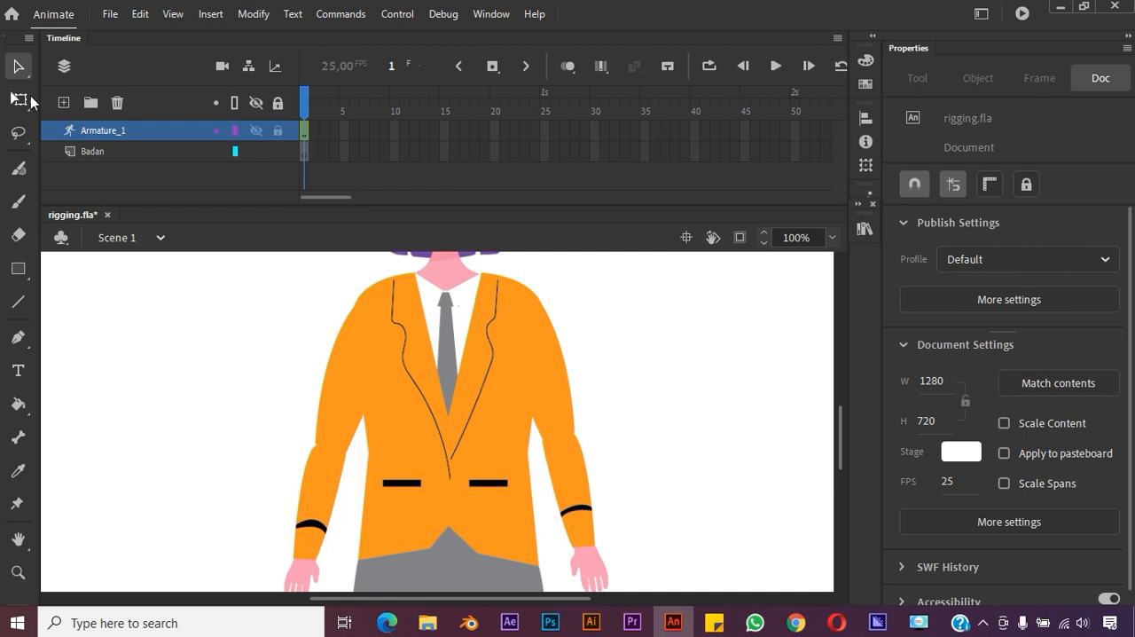
left_click(323, 514)
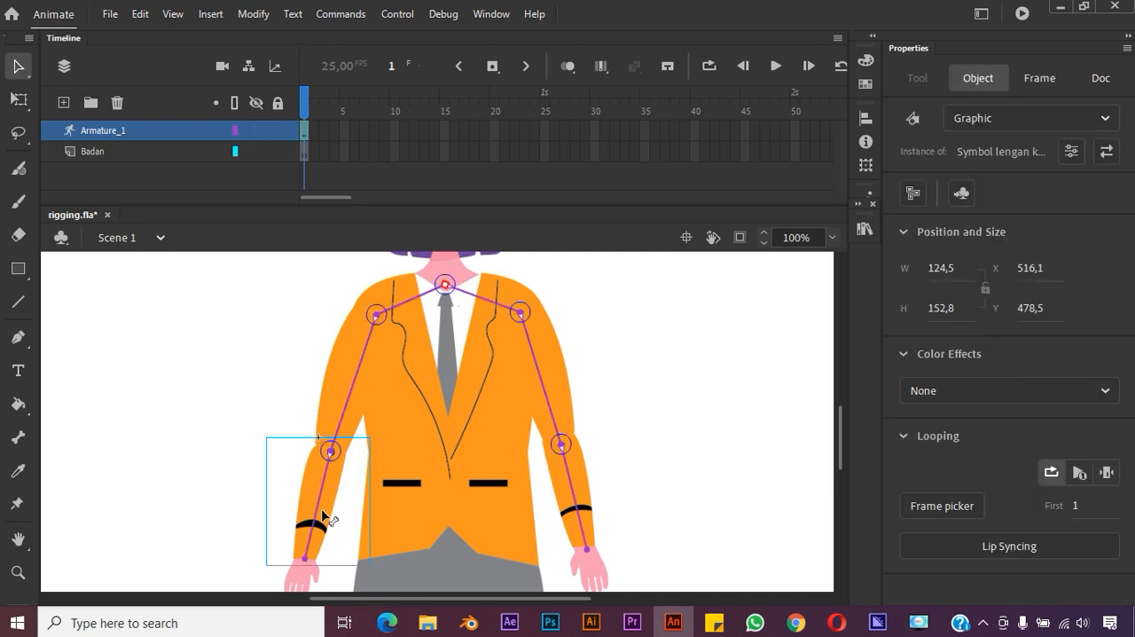
double_click(304, 580)
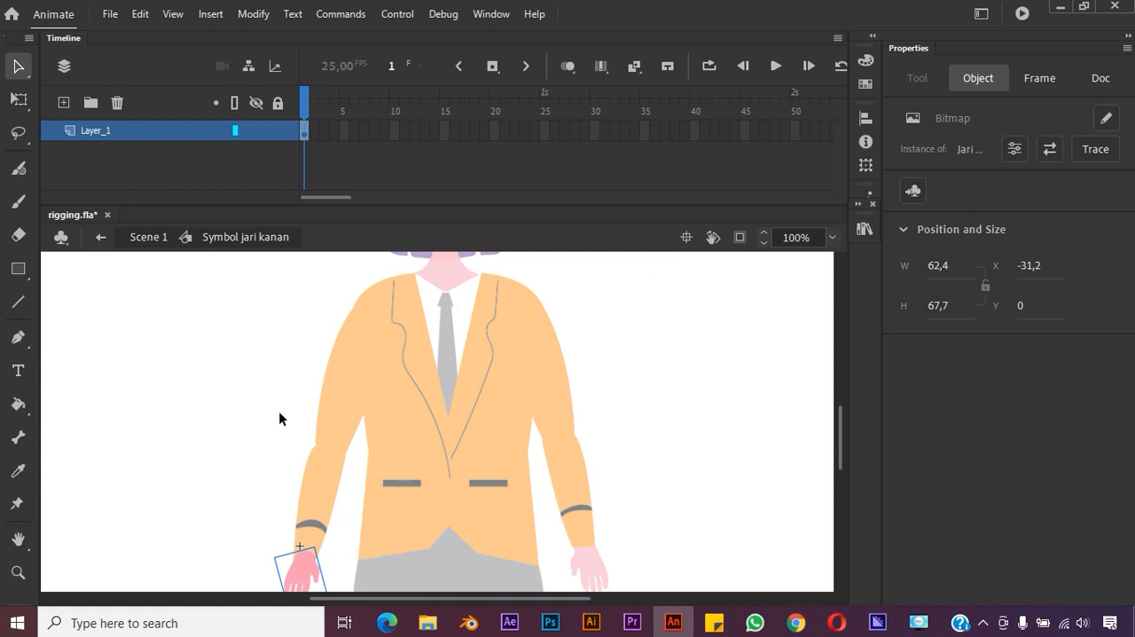
double_click(275, 321)
Test the right arm's bones by swinging the hand across the body to the opposite side, and undo all the pose changes
left_click_drag(299, 575, 610, 415)
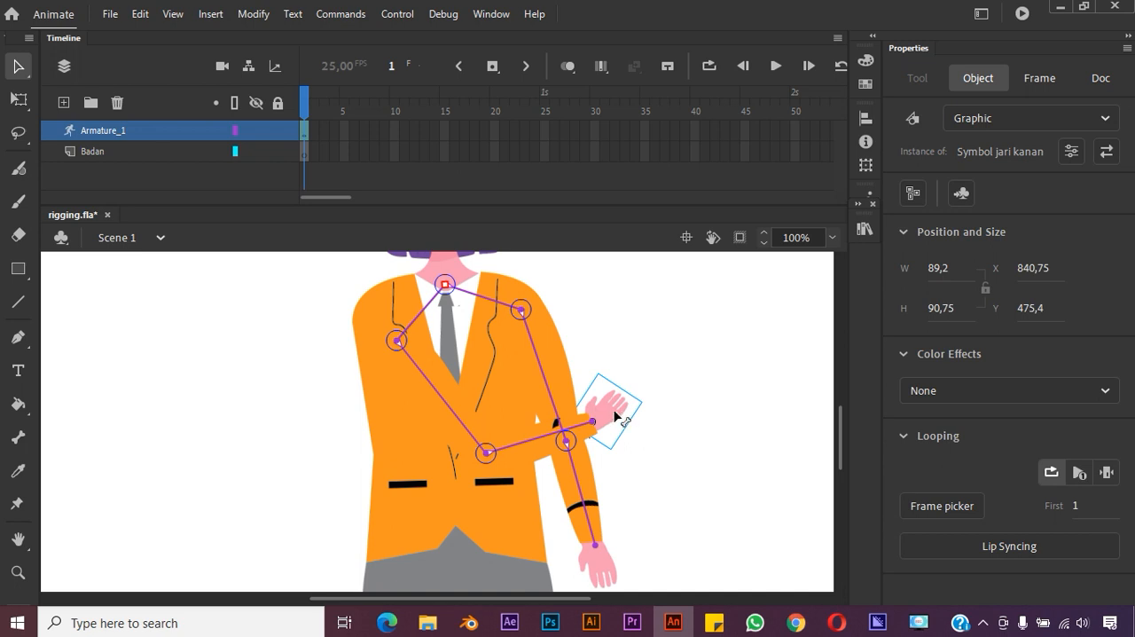
key("ctrl+z")
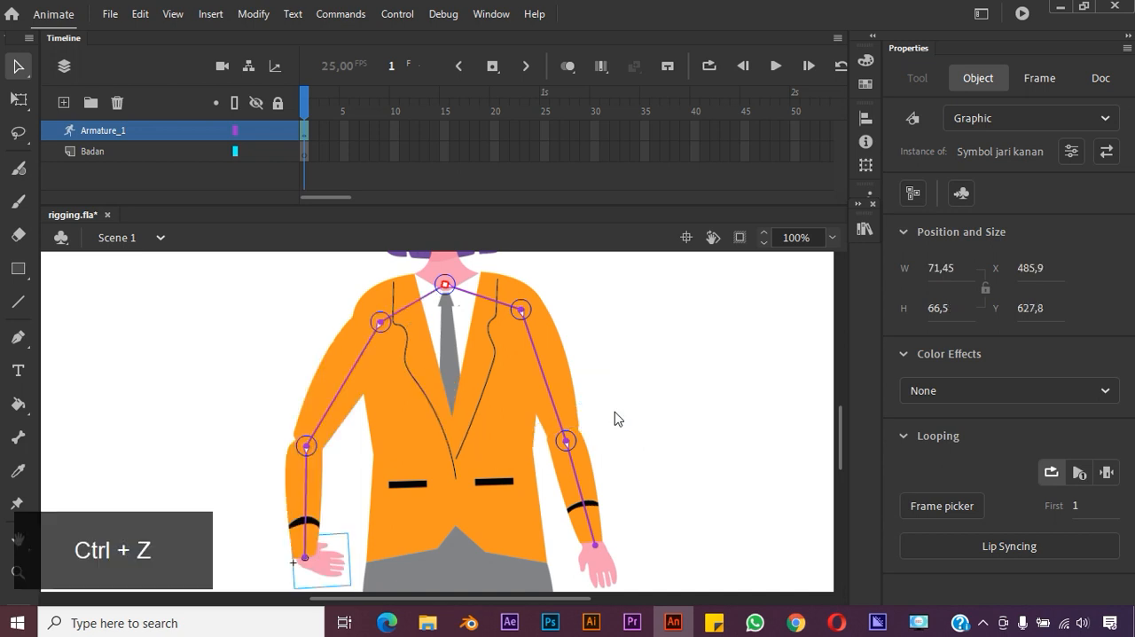
left_click_drag(312, 546, 338, 565)
key("ctrl+z")
key("ctrl+z")
key("ctrl+z")
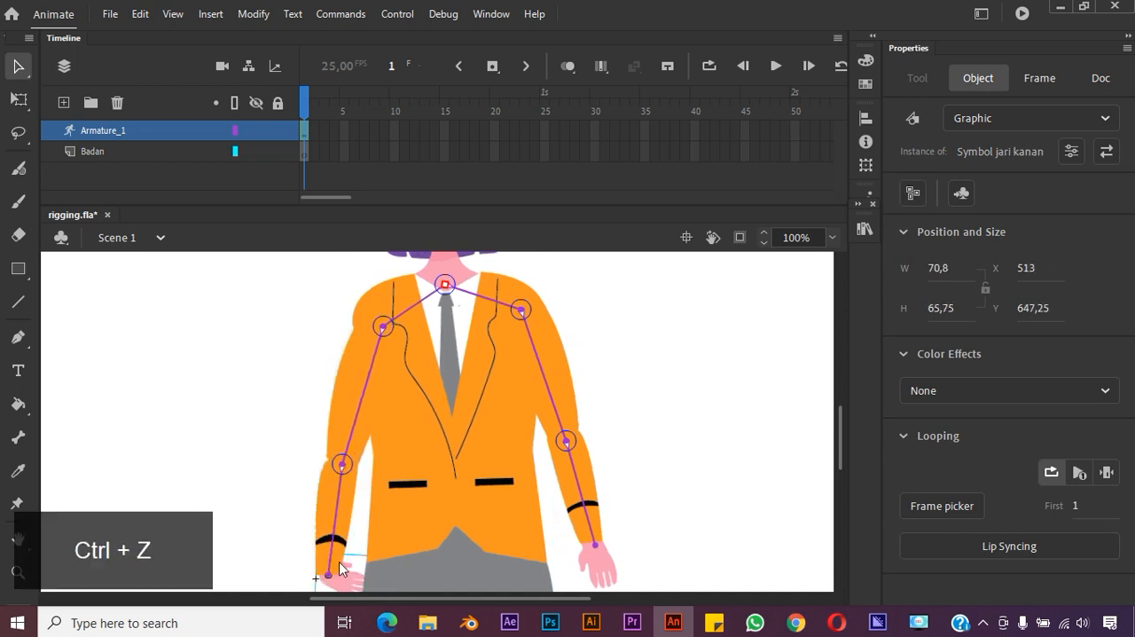
key("ctrl+z")
key("ctrl+z")
key("ctrl+z")
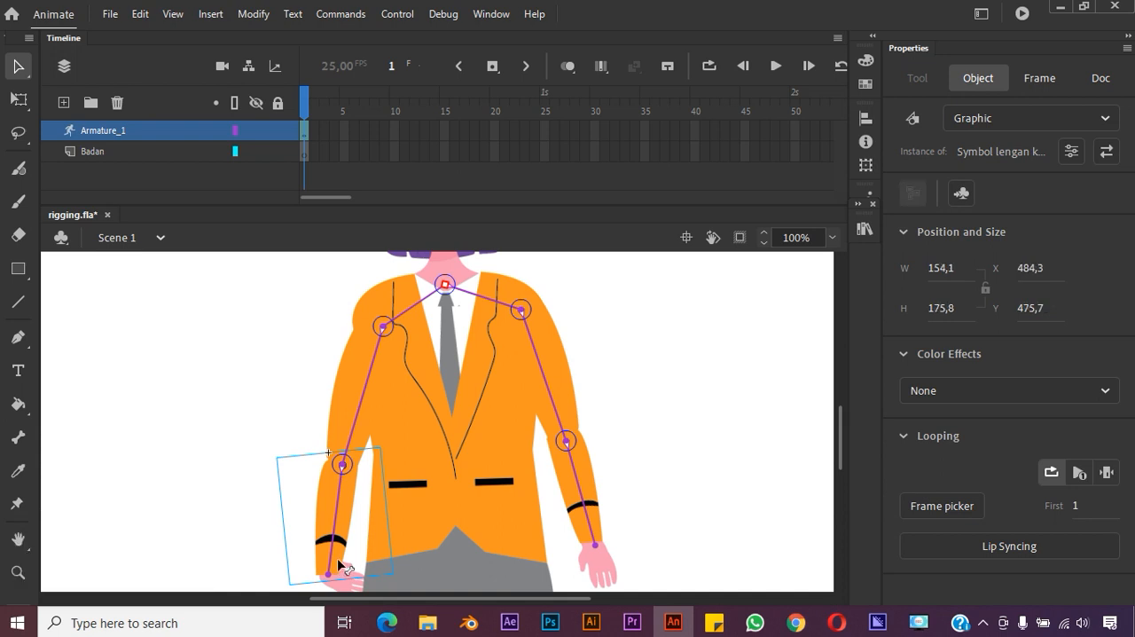
left_click(339, 567)
key("ctrl+z")
key("ctrl+z")
key("ctrl+z")
key("ctrl+z")
key("ctrl+z")
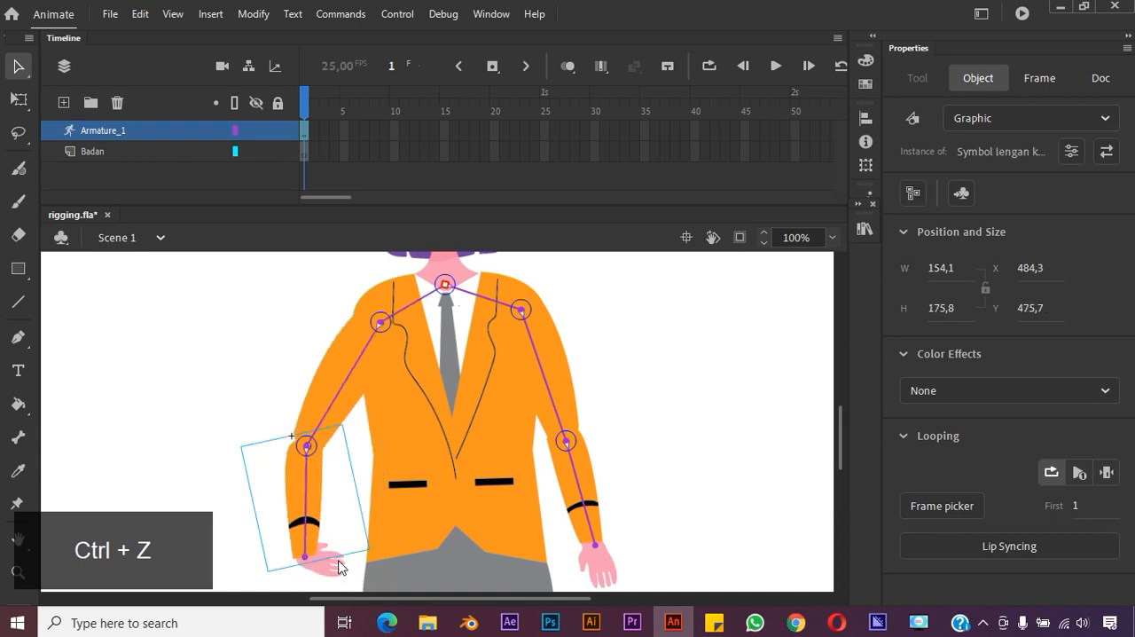
key("ctrl+z")
key("ctrl+z")
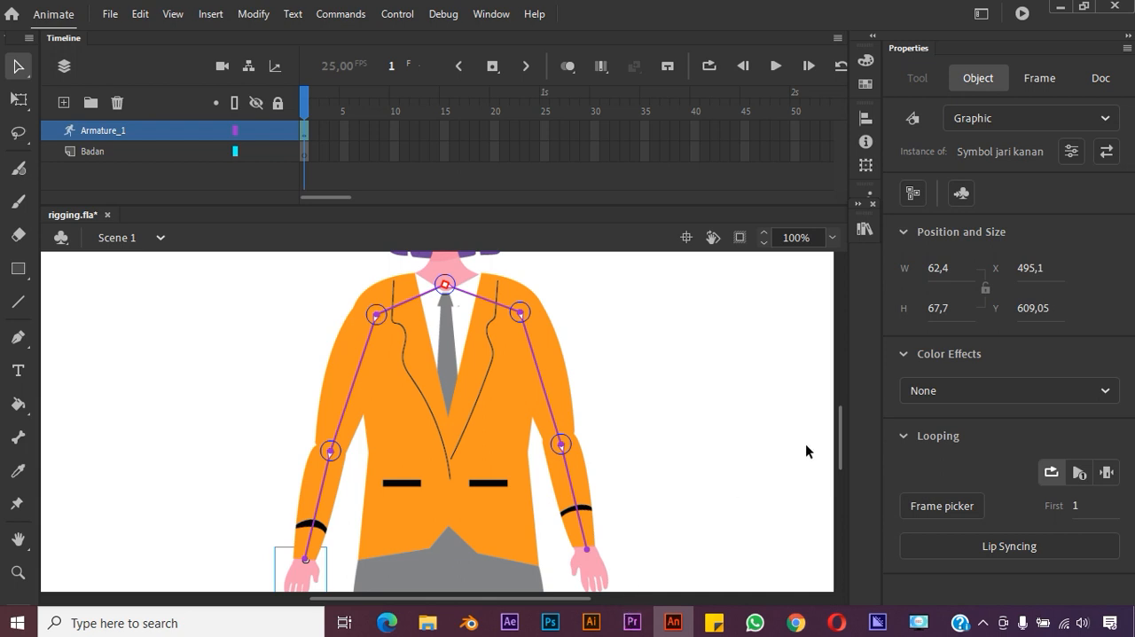
Test the right arm's bones by pulling the hand slightly outward from the body, and undo the pose
left_click_drag(840, 445, 834, 459)
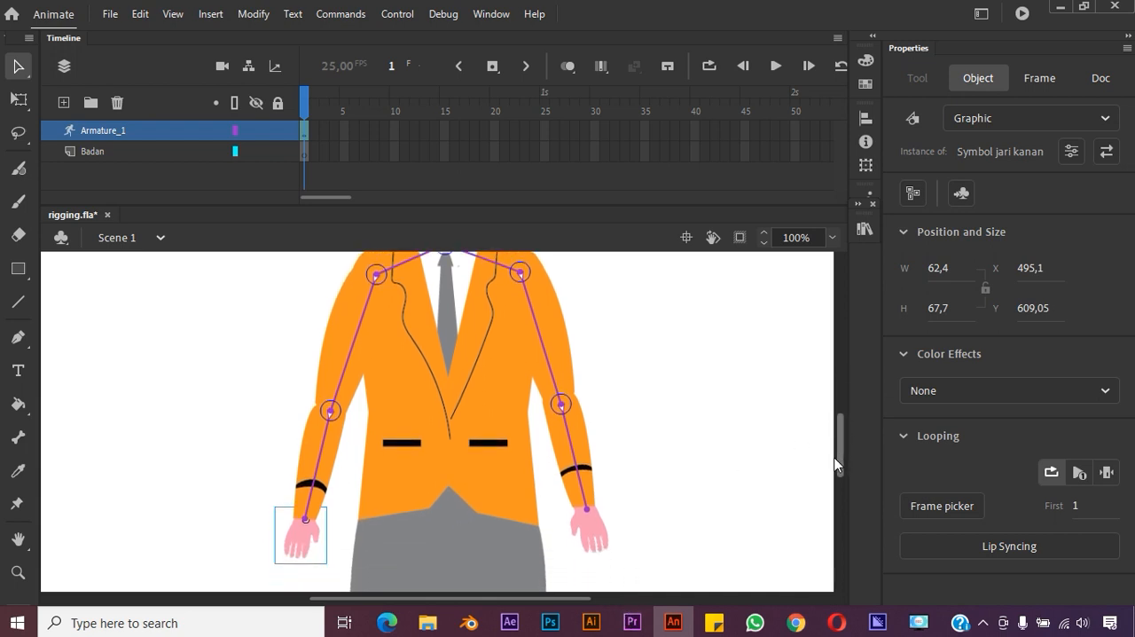
left_click(603, 535)
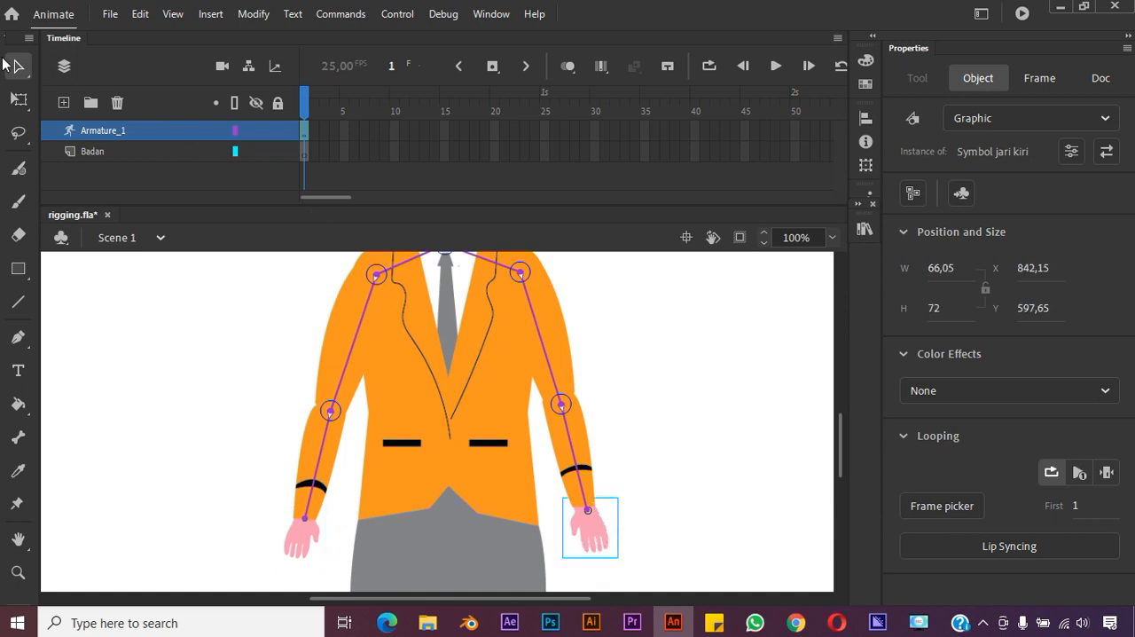
left_click(299, 539)
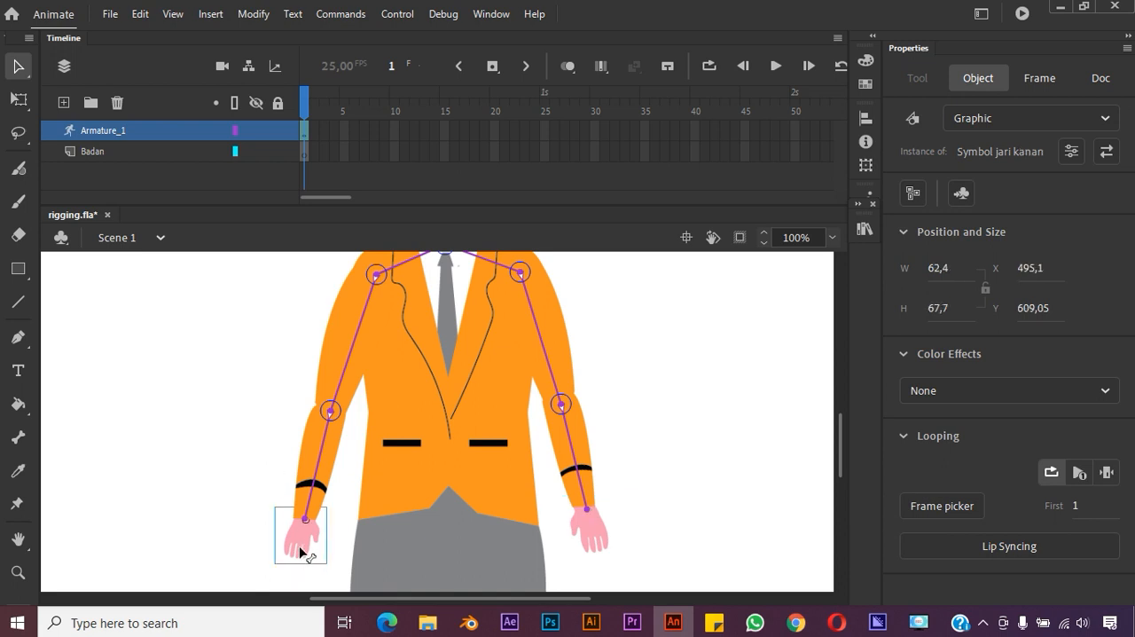
left_click_drag(298, 550, 271, 564)
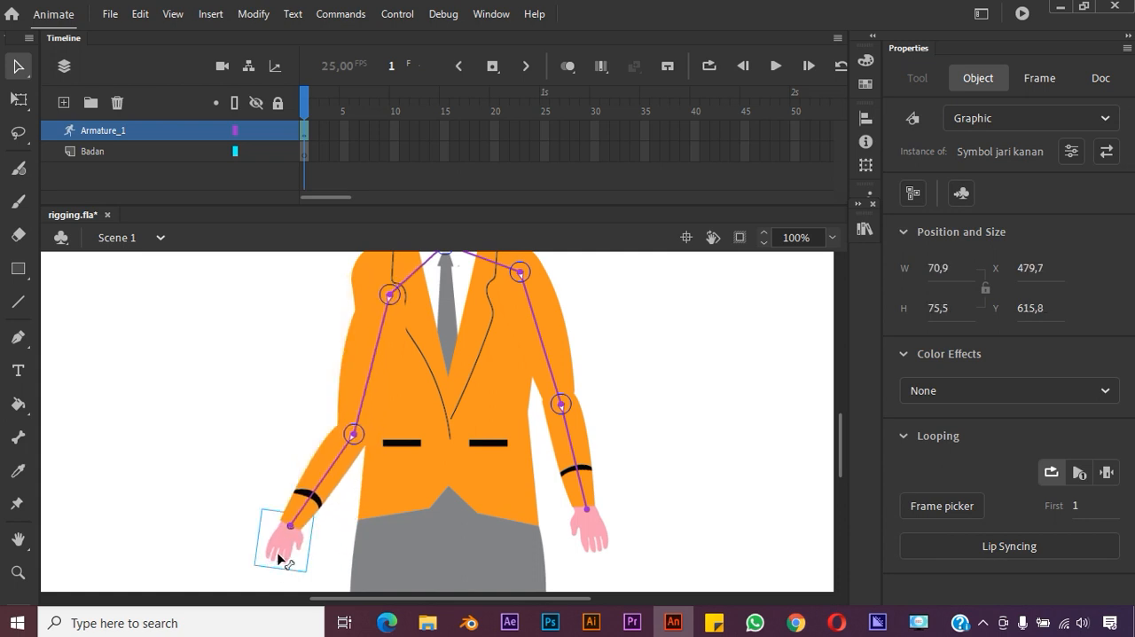
key("ctrl+z")
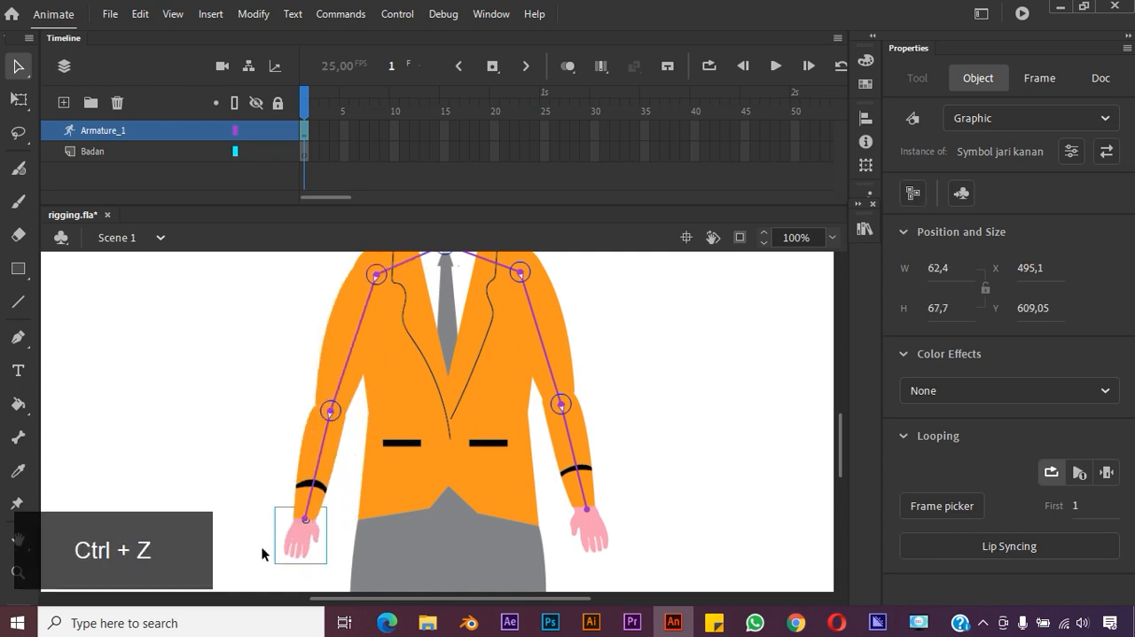
Send the body symbol to the back of the stacking order so it sits behind the arms and hands
left_click(508, 514)
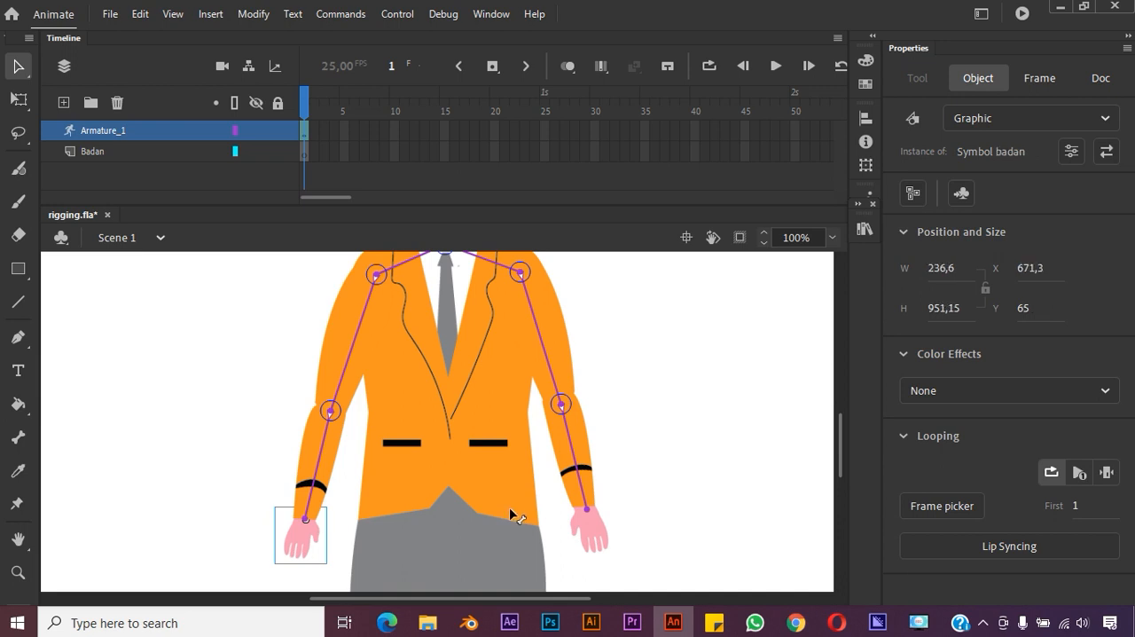
right_click(508, 515)
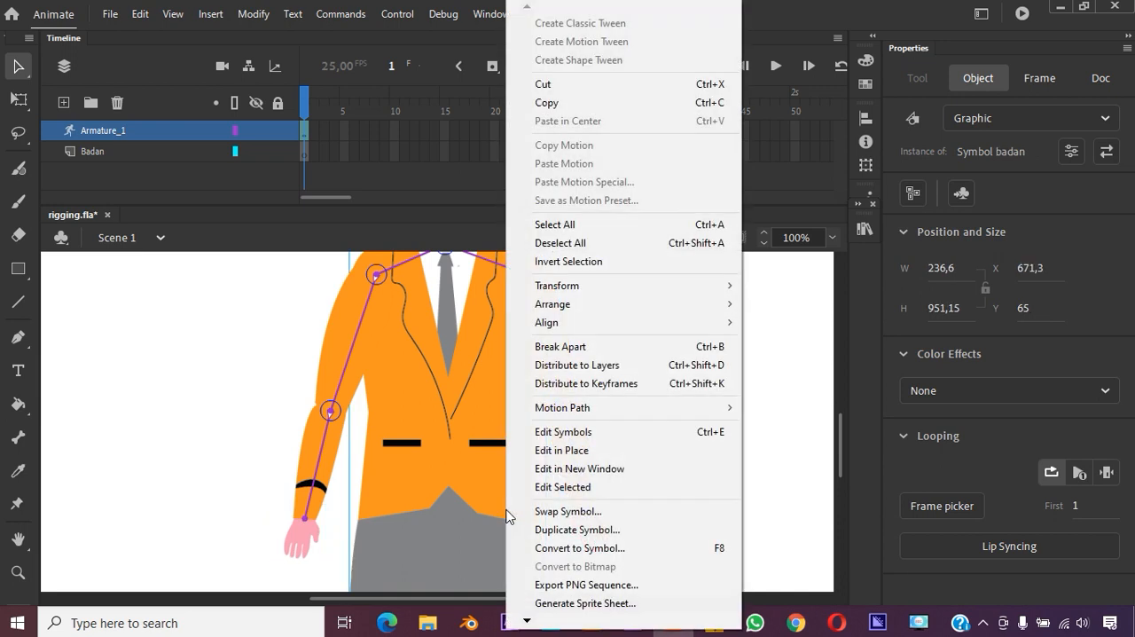
mouse_move(732, 304)
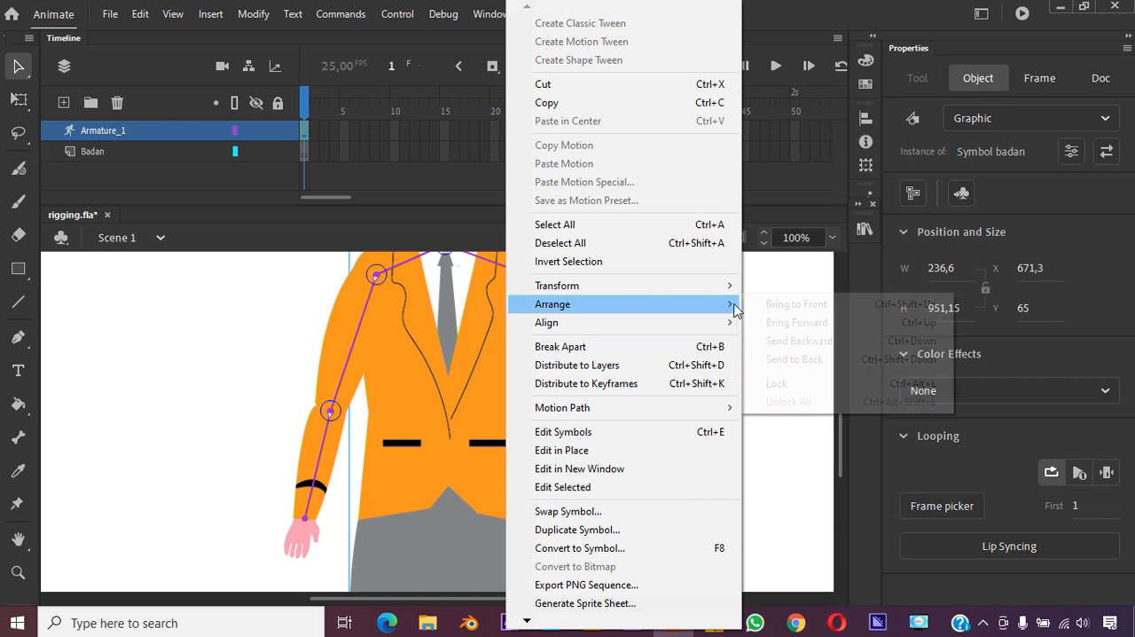
left_click(778, 356)
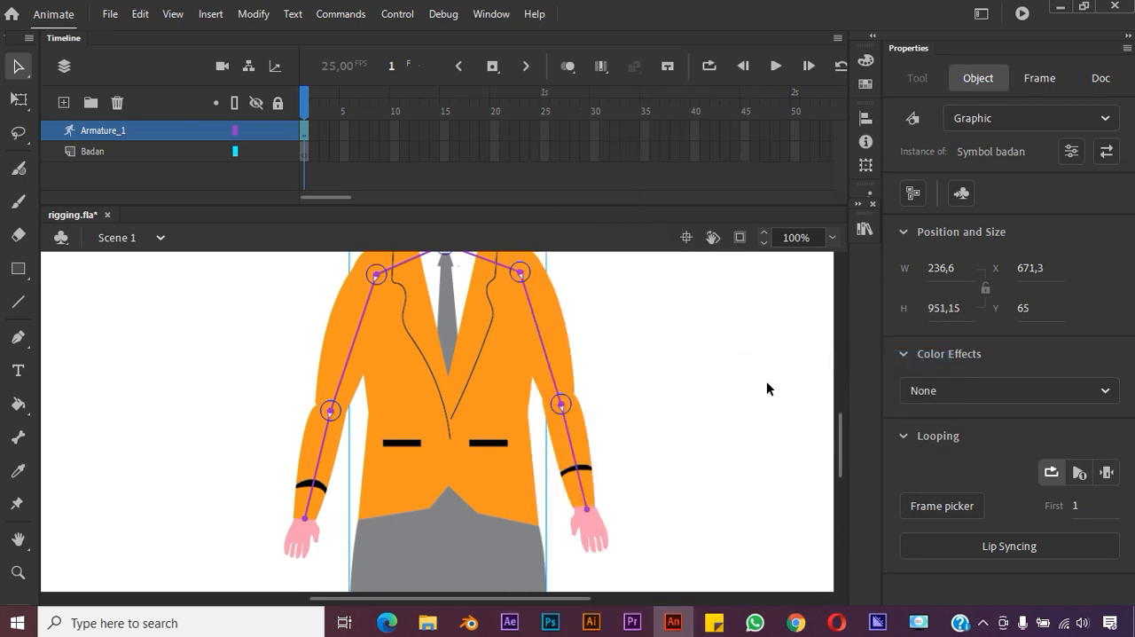
left_click(754, 377)
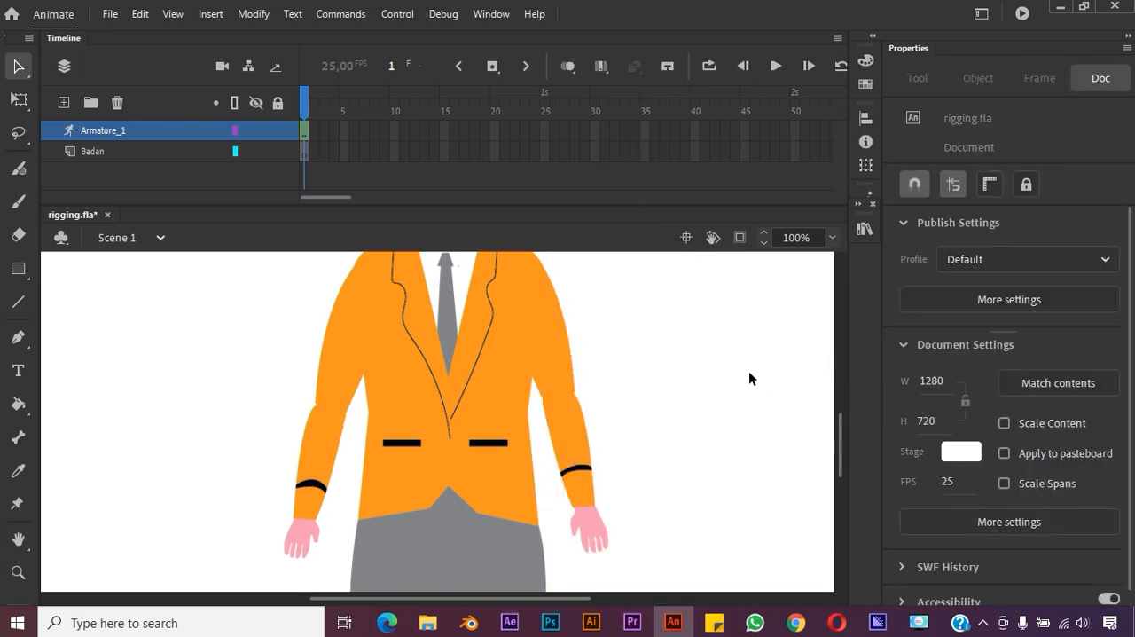
Compare the contents of the Armature_1 and Badan layers by selecting each of them alternately
left_click(148, 153)
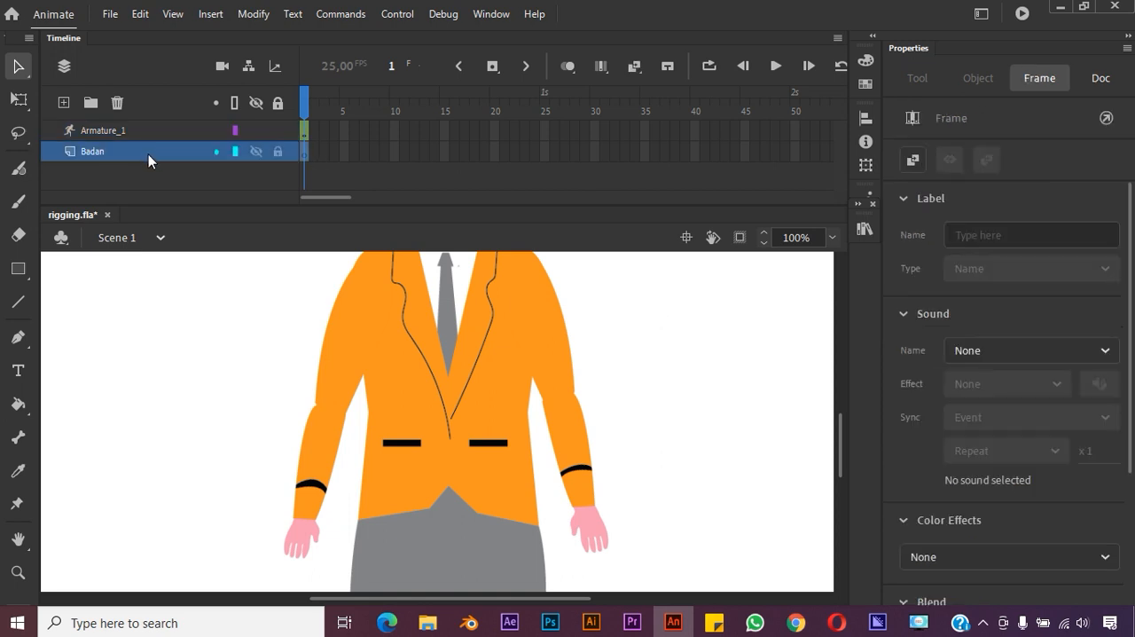
left_click(167, 133)
left_click(162, 153)
left_click(144, 130)
left_click(145, 148)
left_click(152, 133)
left_click(149, 149)
left_click(163, 131)
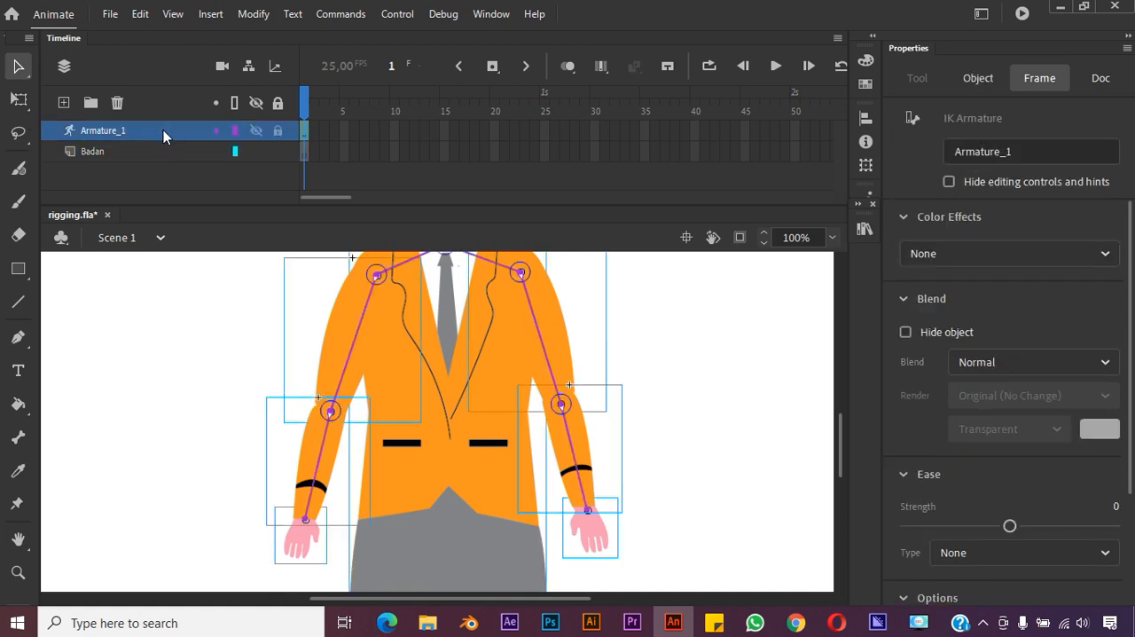
left_click(151, 151)
left_click(164, 129)
left_click(148, 149)
left_click(161, 133)
left_click(148, 152)
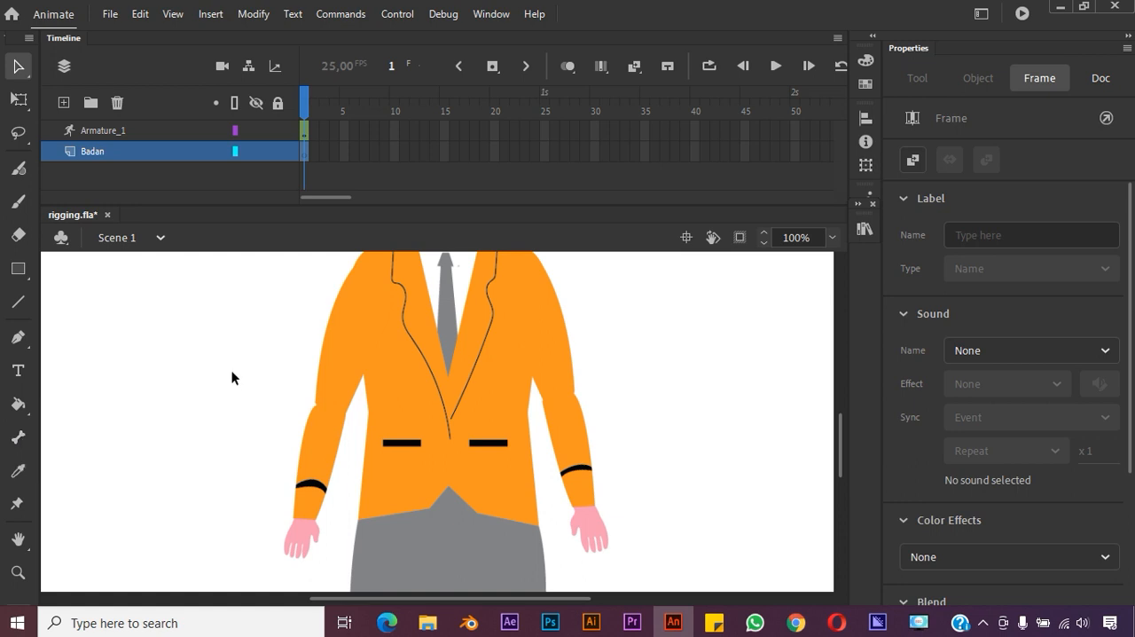
left_click(325, 157)
left_click(306, 153)
left_click(342, 119)
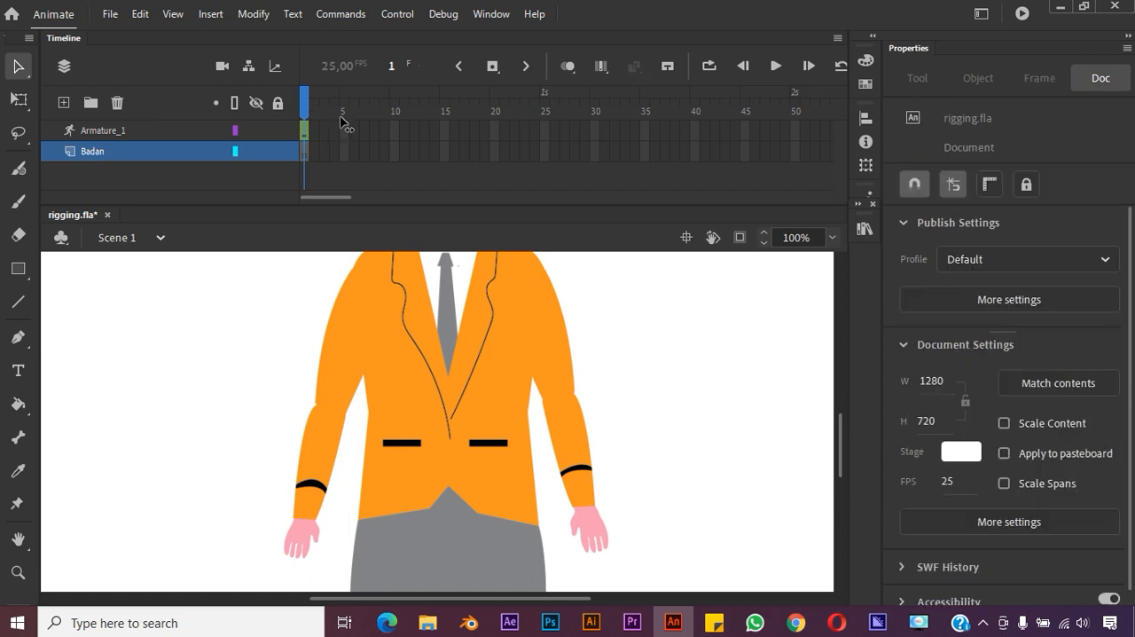
Check the Armature_1 layer by toggling its visibility, and delete the Badan layer
left_click(306, 153)
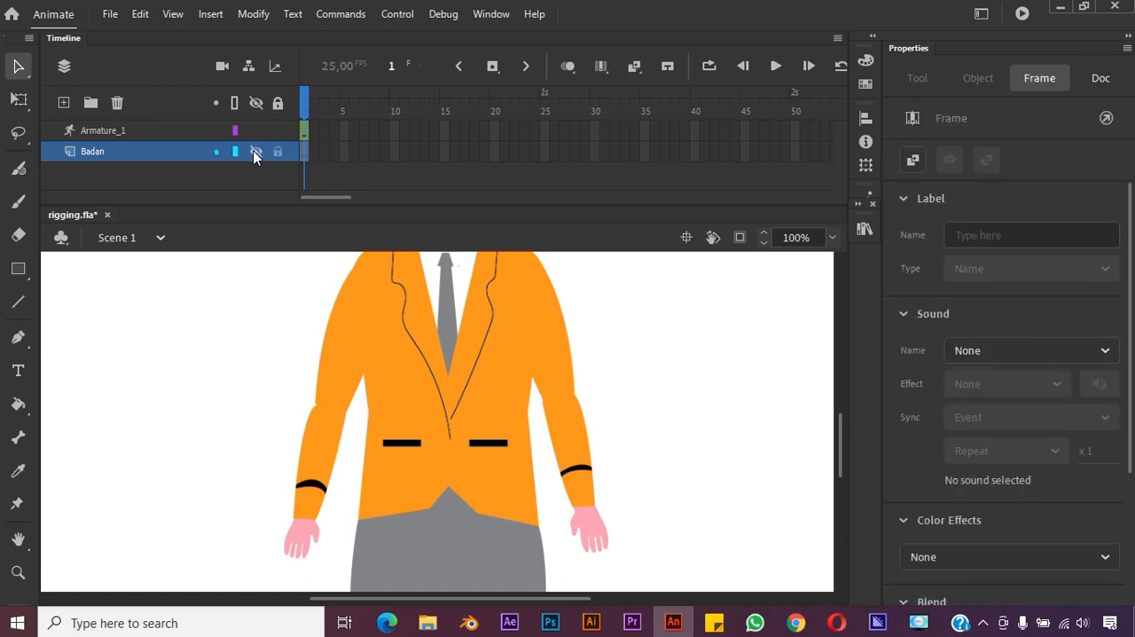
left_click(257, 130)
left_click(255, 130)
left_click(118, 103)
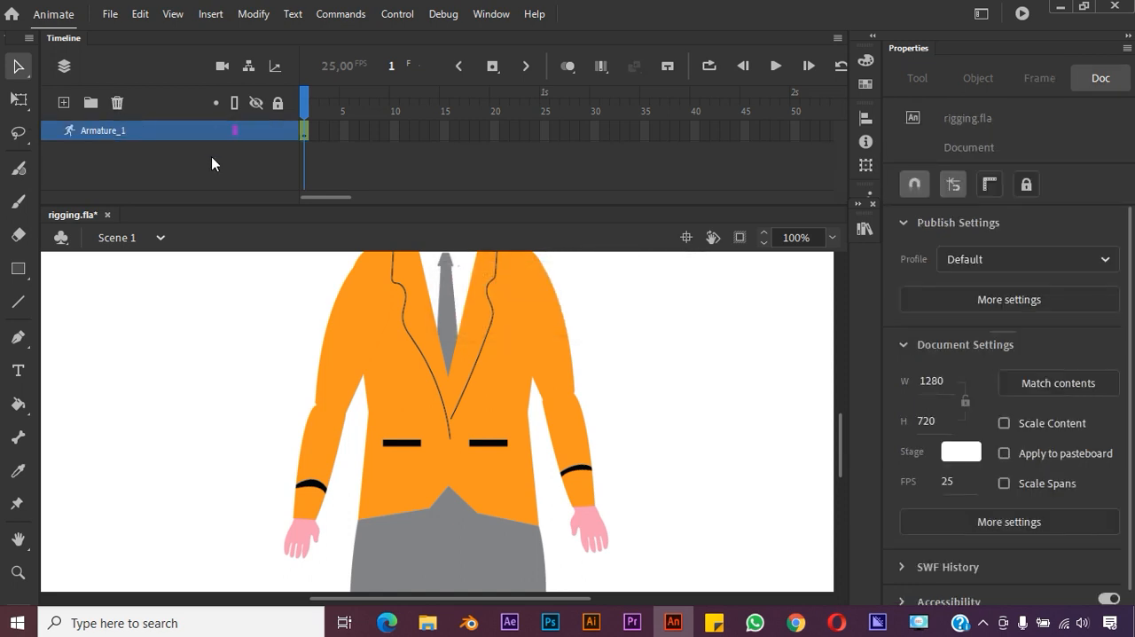
Rename the Armature_1 layer as badan prestasi and accept the adjusted layer name
left_click(117, 132)
double_click(112, 133)
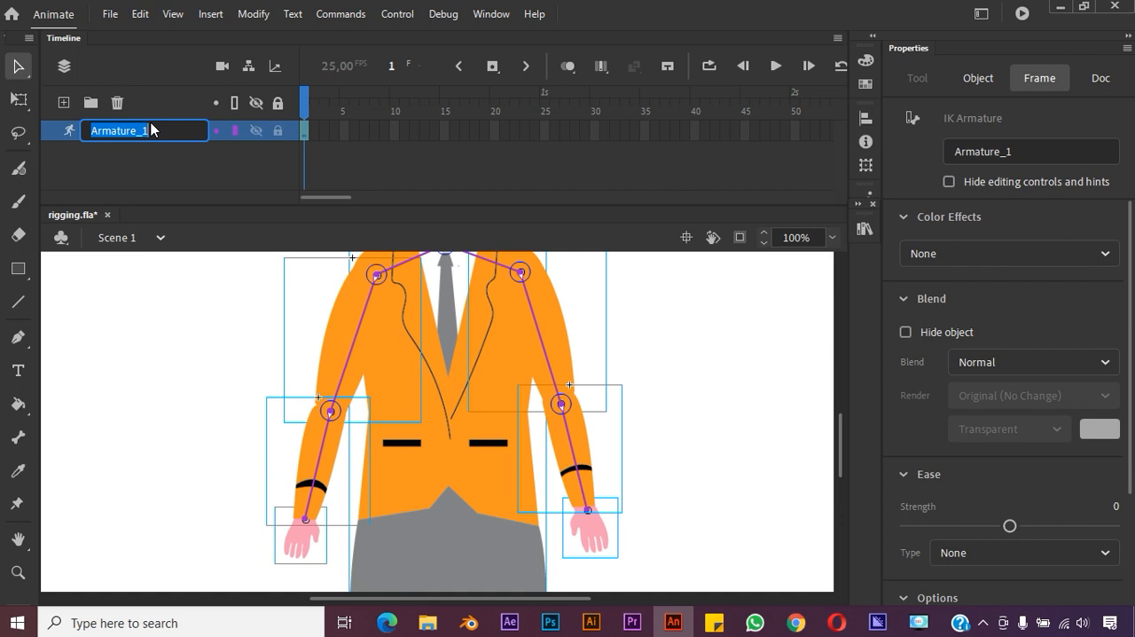
type("badan ")
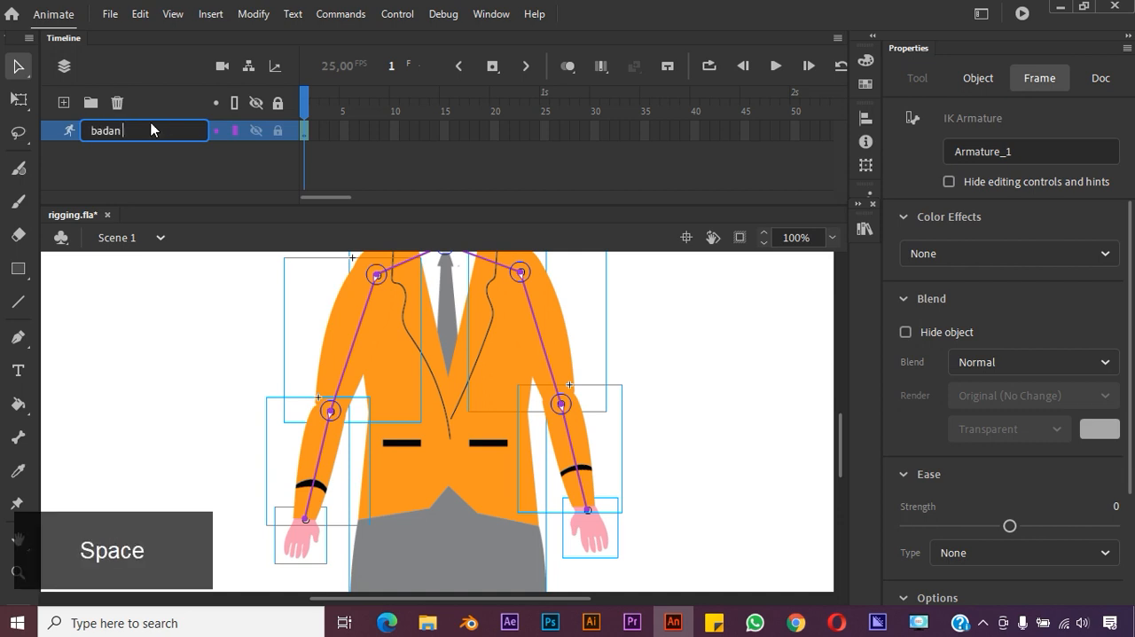
type("prestasi")
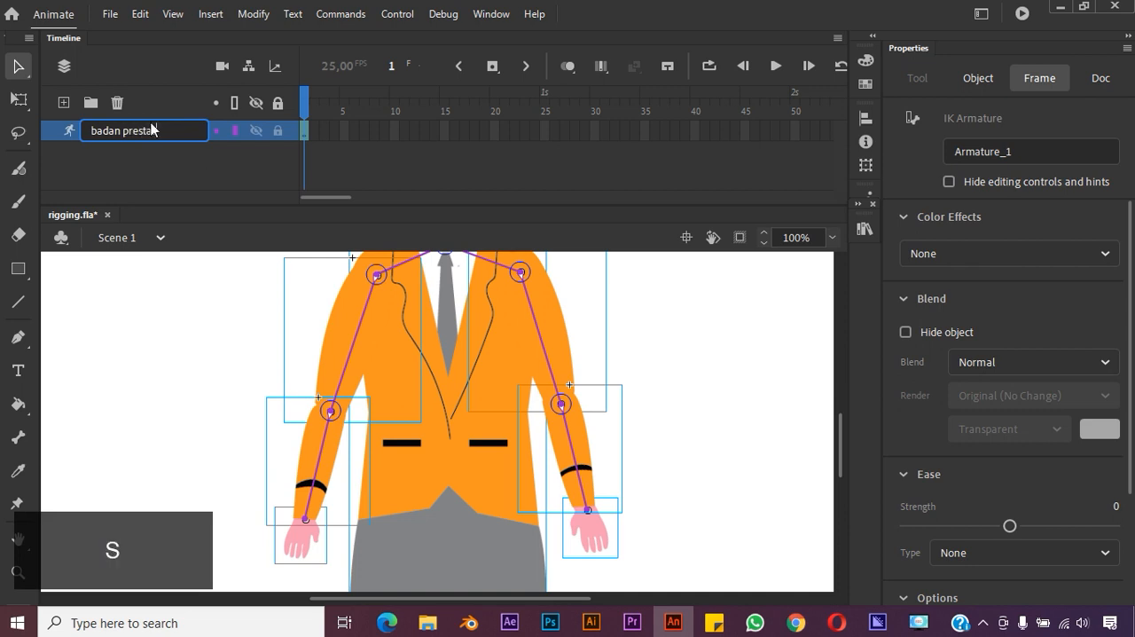
key("Return")
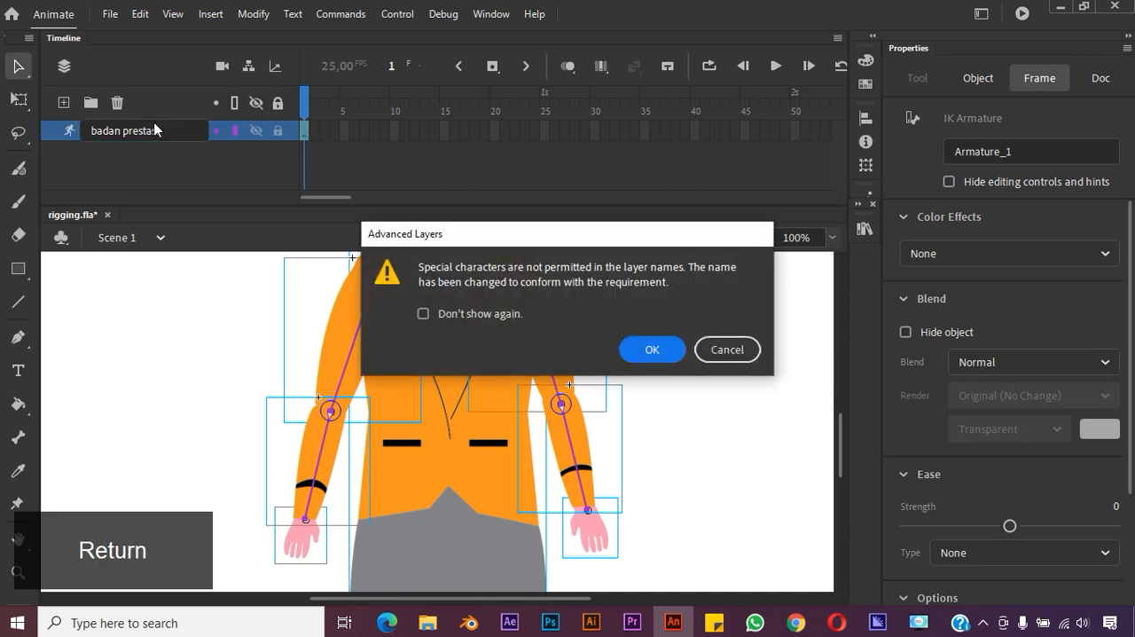
left_click(667, 350)
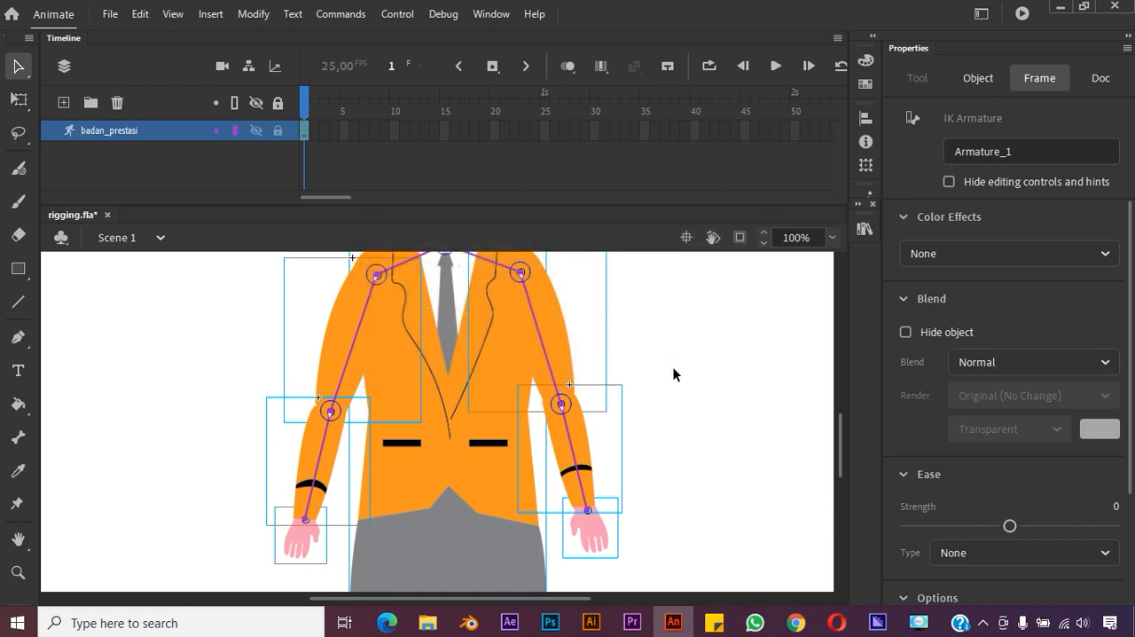
Test the right arm's bones by bending the hand up across the chest with the whole character in view, and undo the pose
left_click(838, 238)
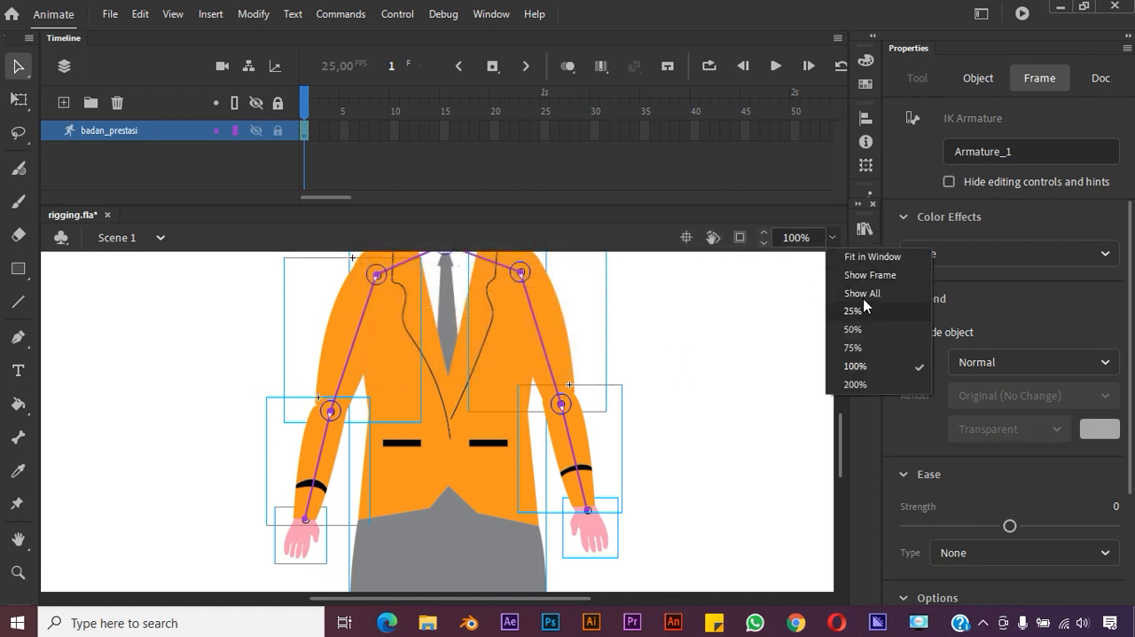
left_click(877, 256)
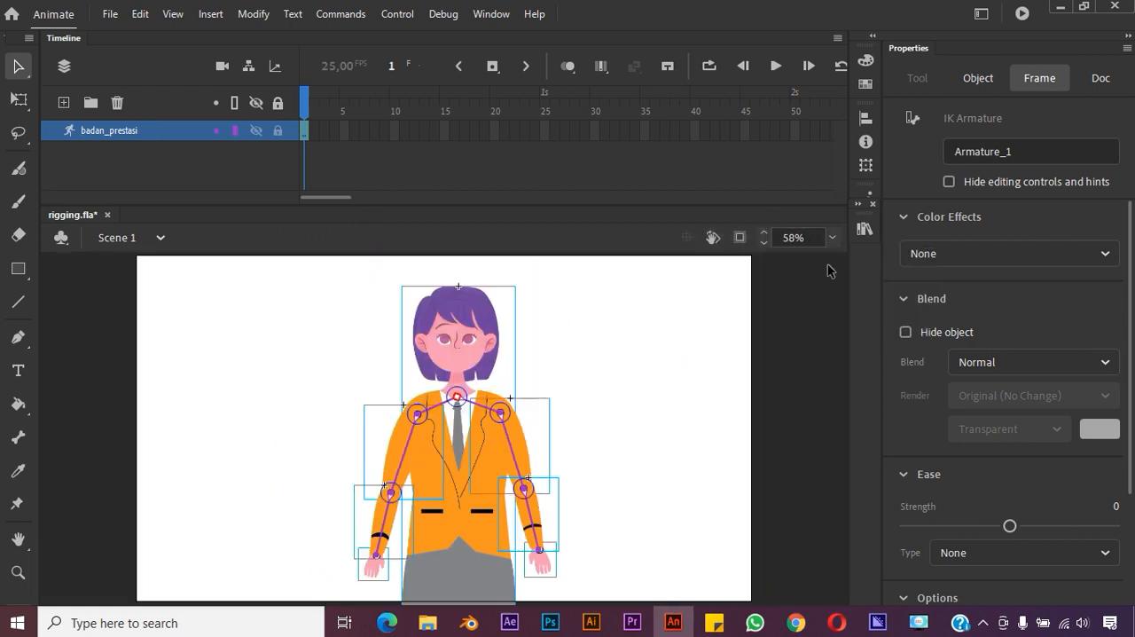
left_click(684, 376)
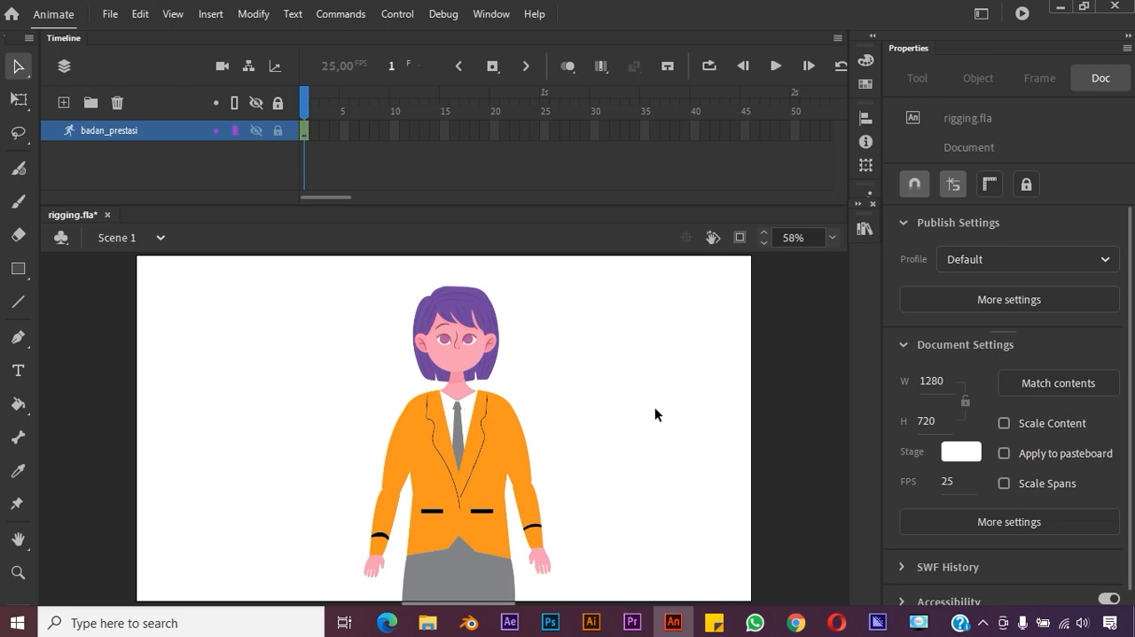
left_click(344, 130)
left_click(381, 570)
left_click(543, 570)
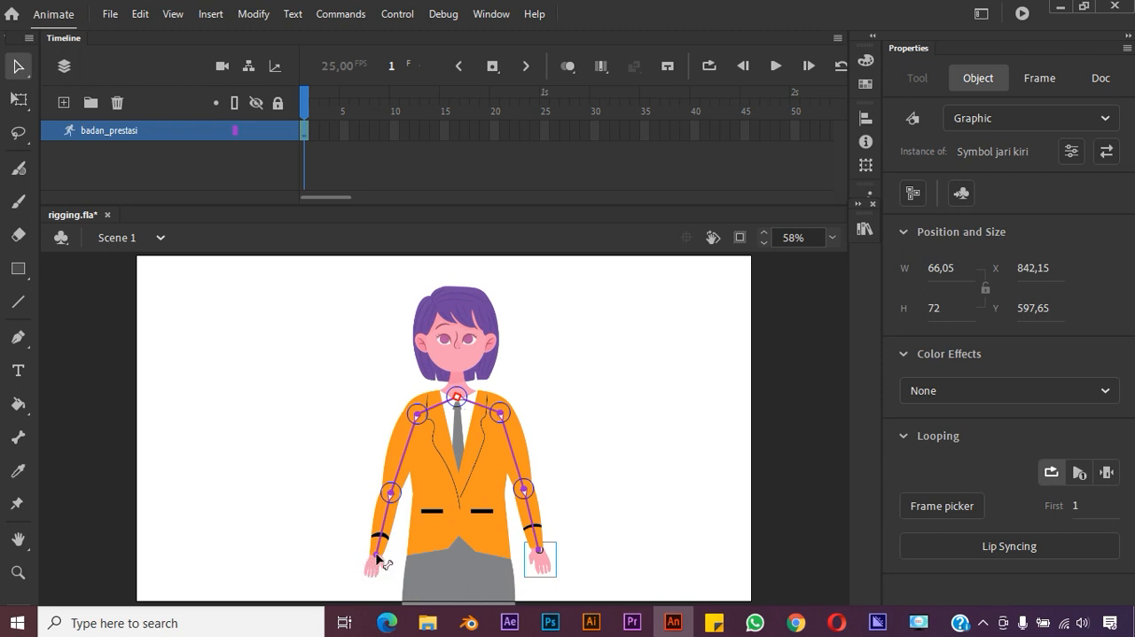
left_click_drag(376, 570, 488, 474)
left_click(507, 466)
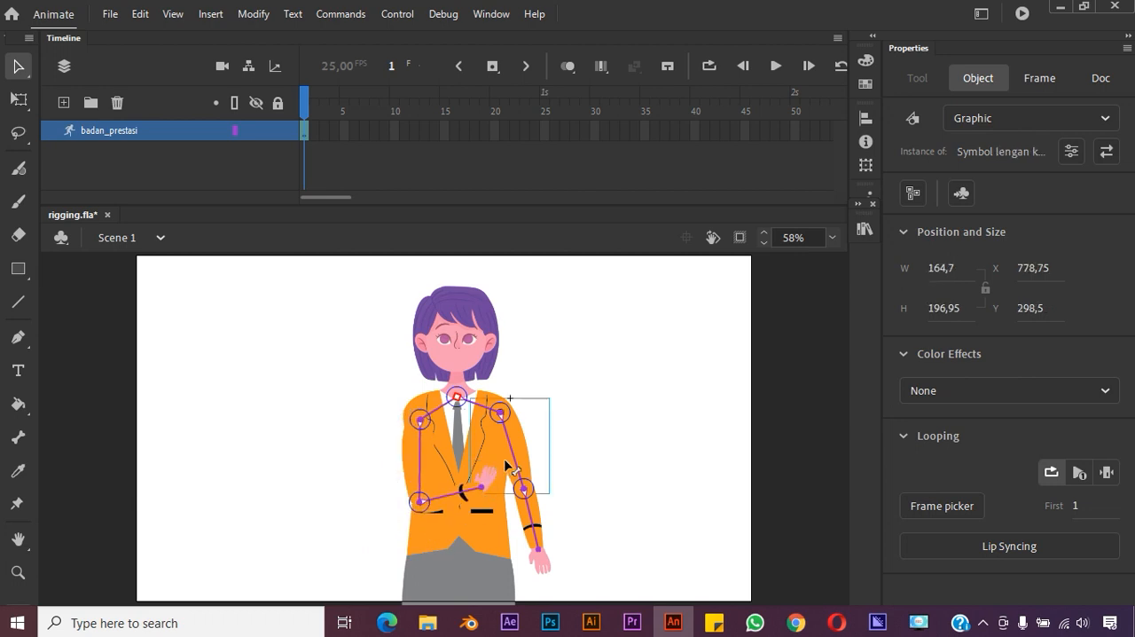
key("ctrl+z")
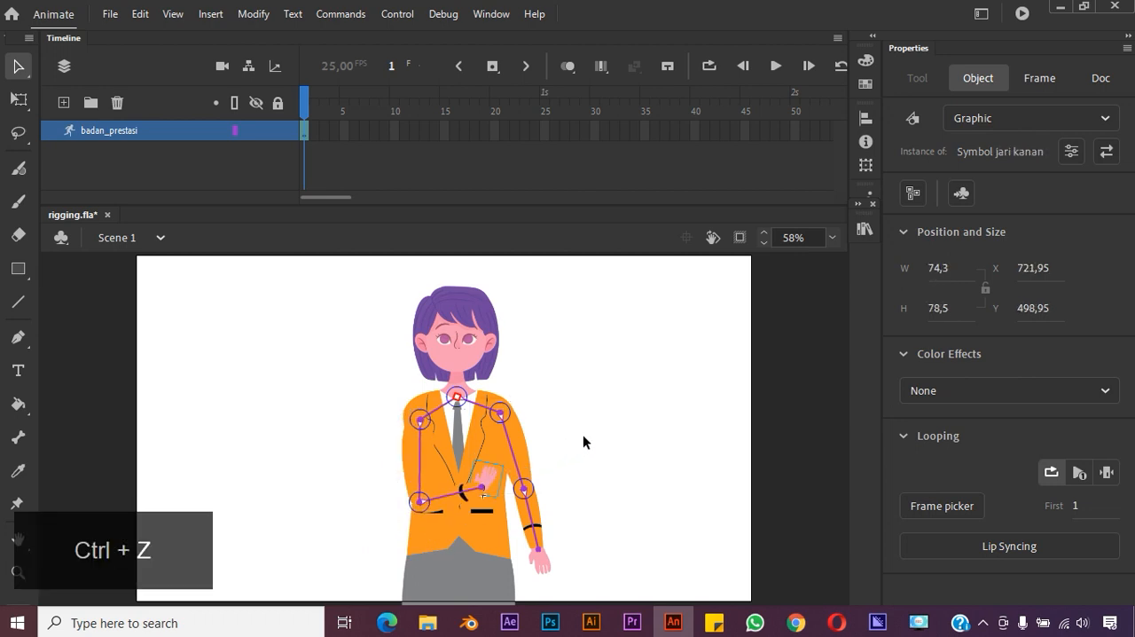
left_click(578, 434)
key("ctrl+z")
key("ctrl+z")
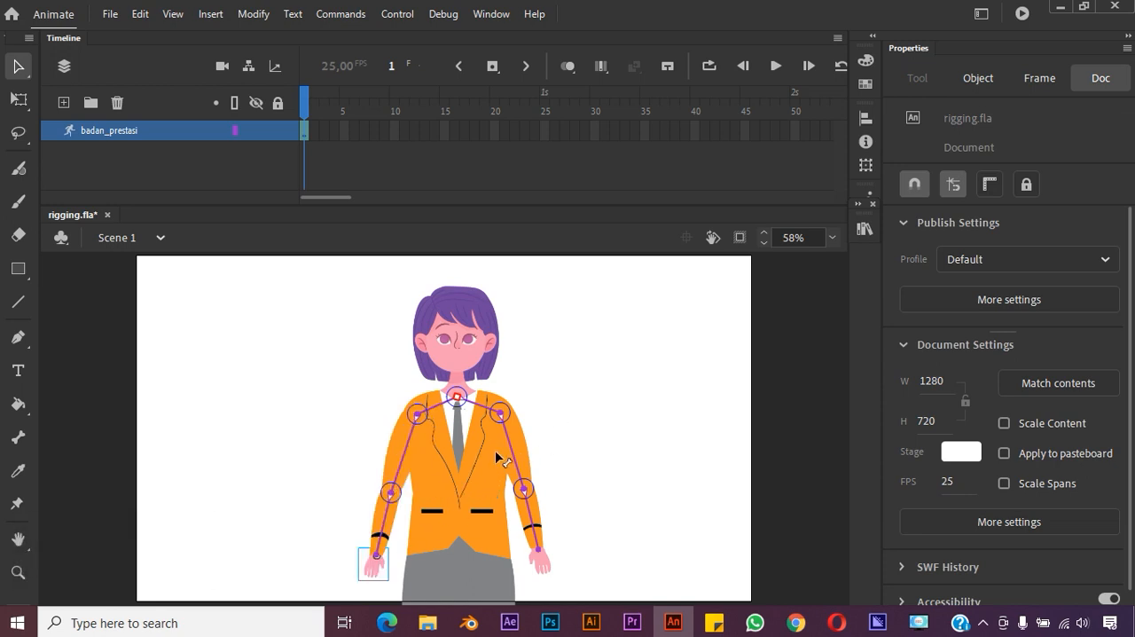
Insert a pose at frame 10 of the badan_prestasi layer
left_click(305, 130)
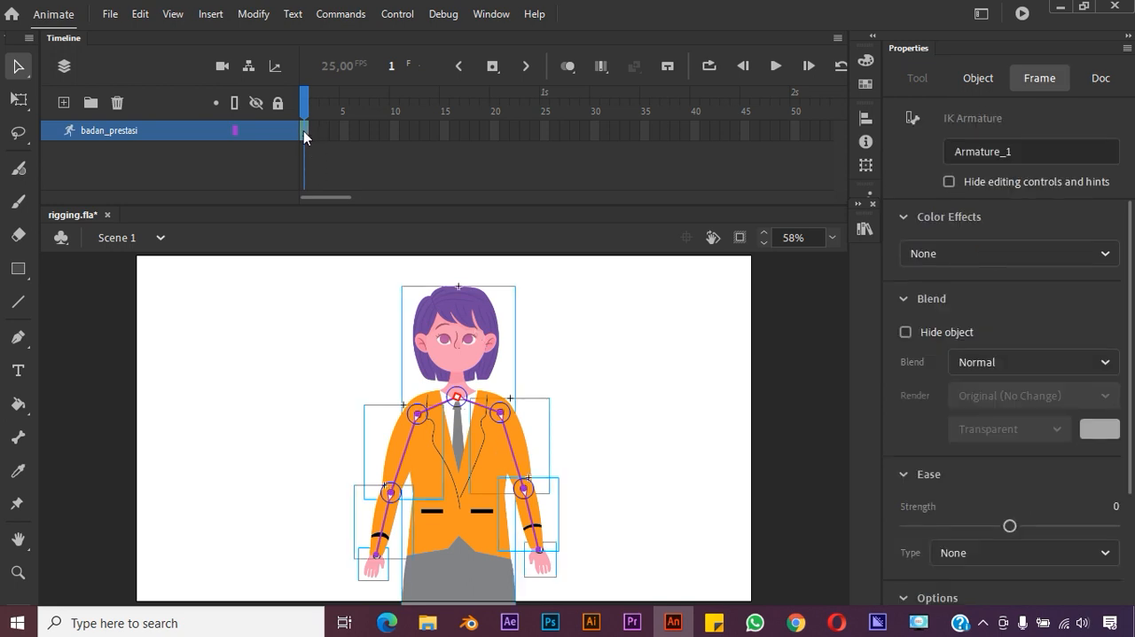
left_click(394, 131)
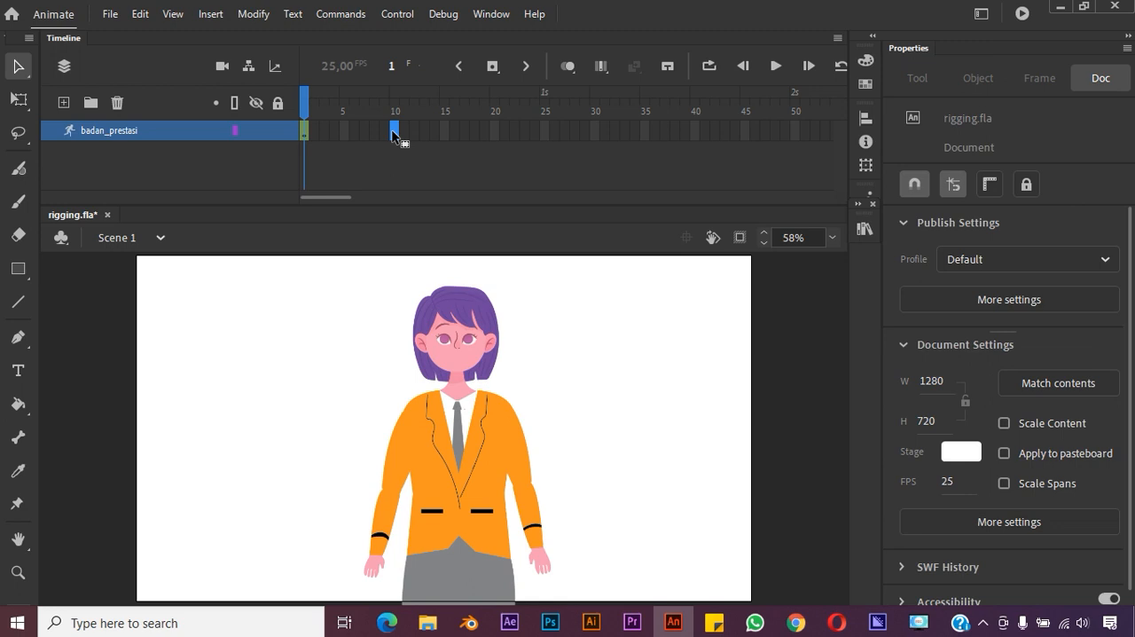
right_click(394, 133)
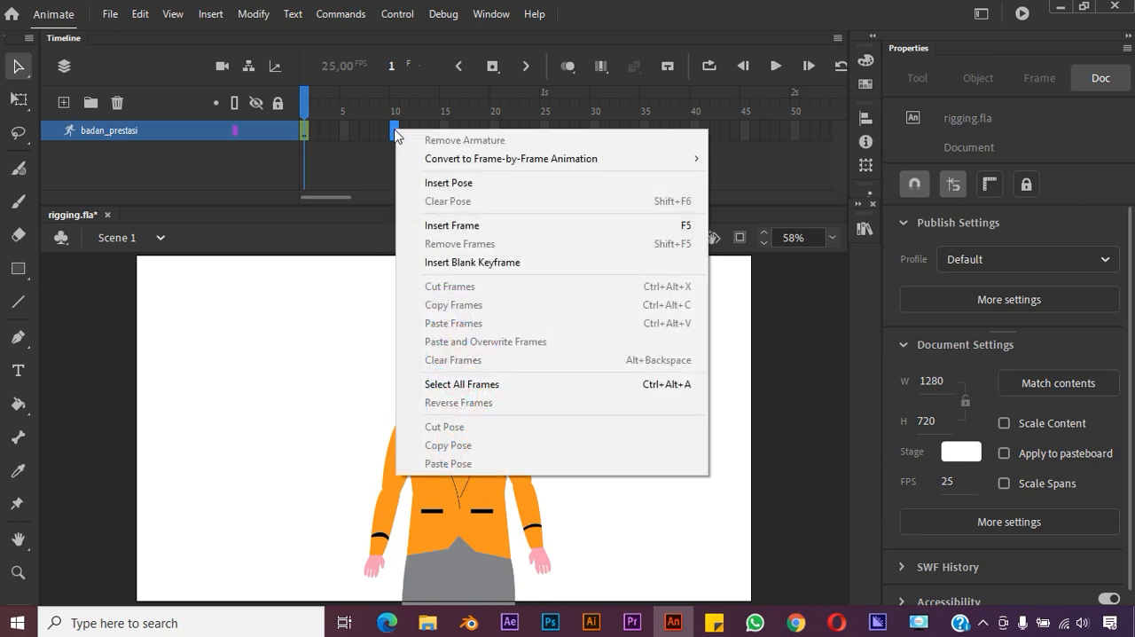
left_click(344, 131)
left_click(307, 130)
left_click(393, 131)
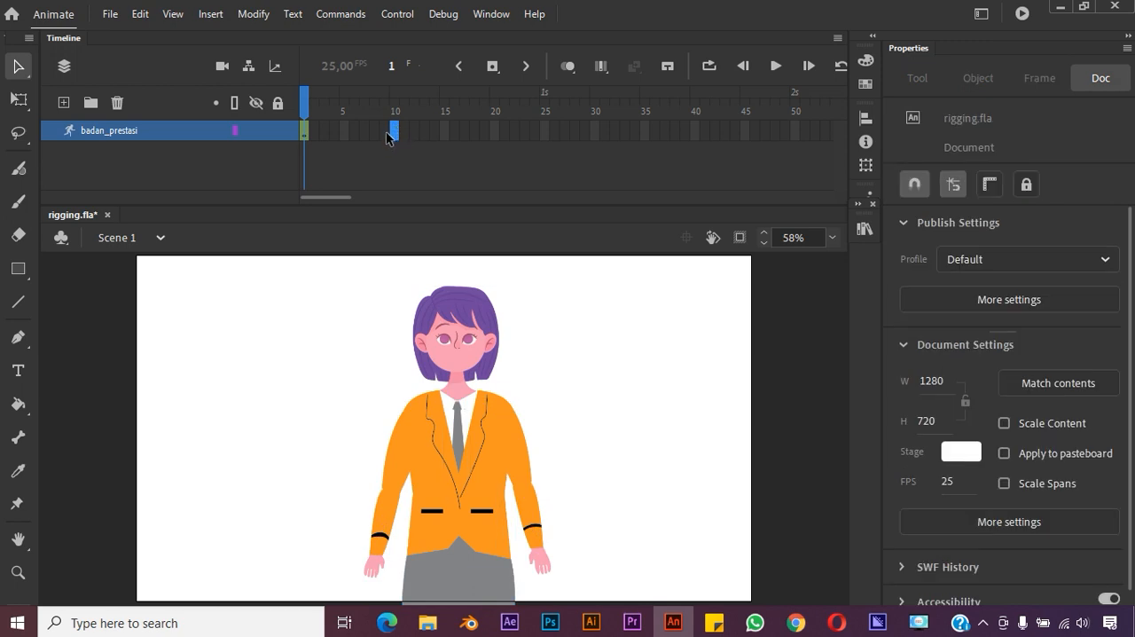
left_click(417, 135)
left_click(396, 133)
right_click(394, 140)
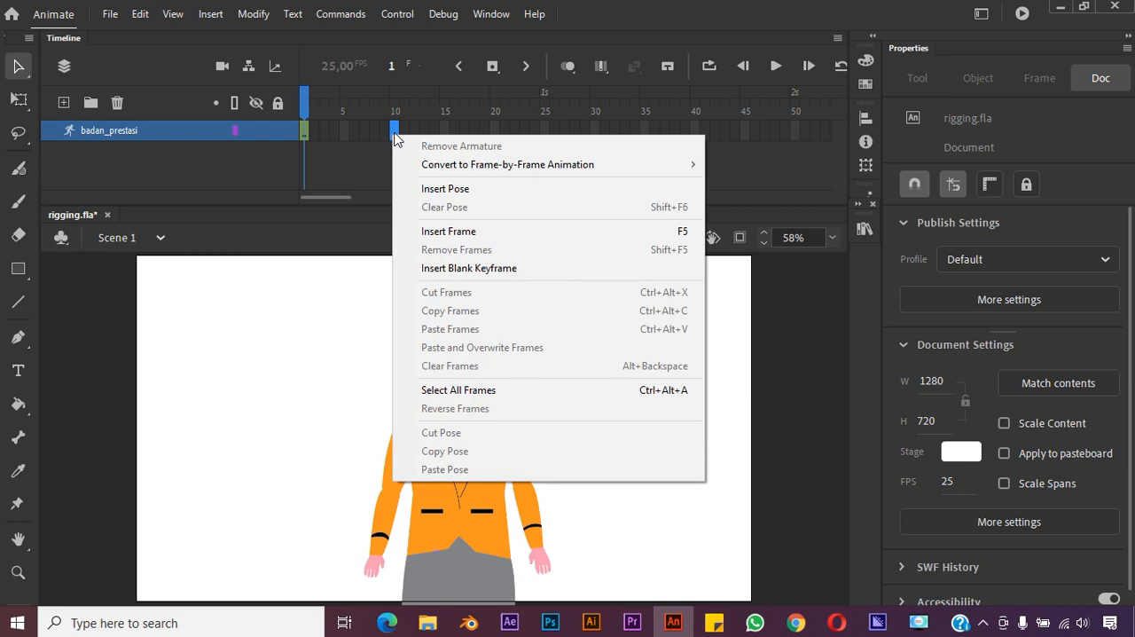
left_click(458, 190)
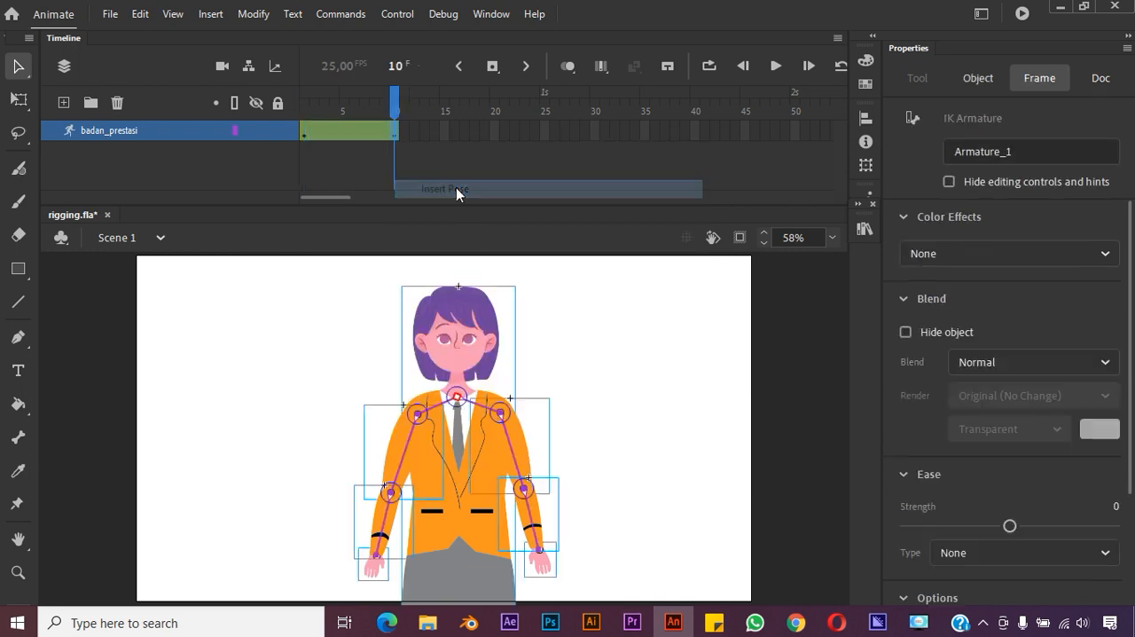
Bend the right arm at frame 10 so the hand rests in front of the chest, and scrub through the movement
left_click(645, 382)
left_click(408, 461)
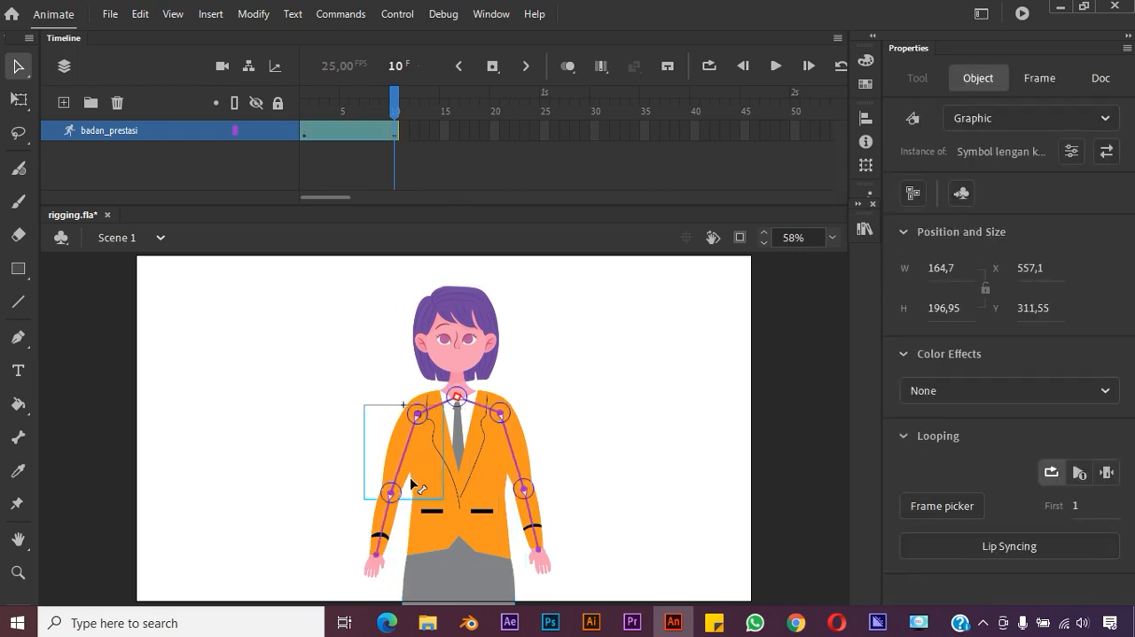
left_click_drag(394, 496, 390, 491)
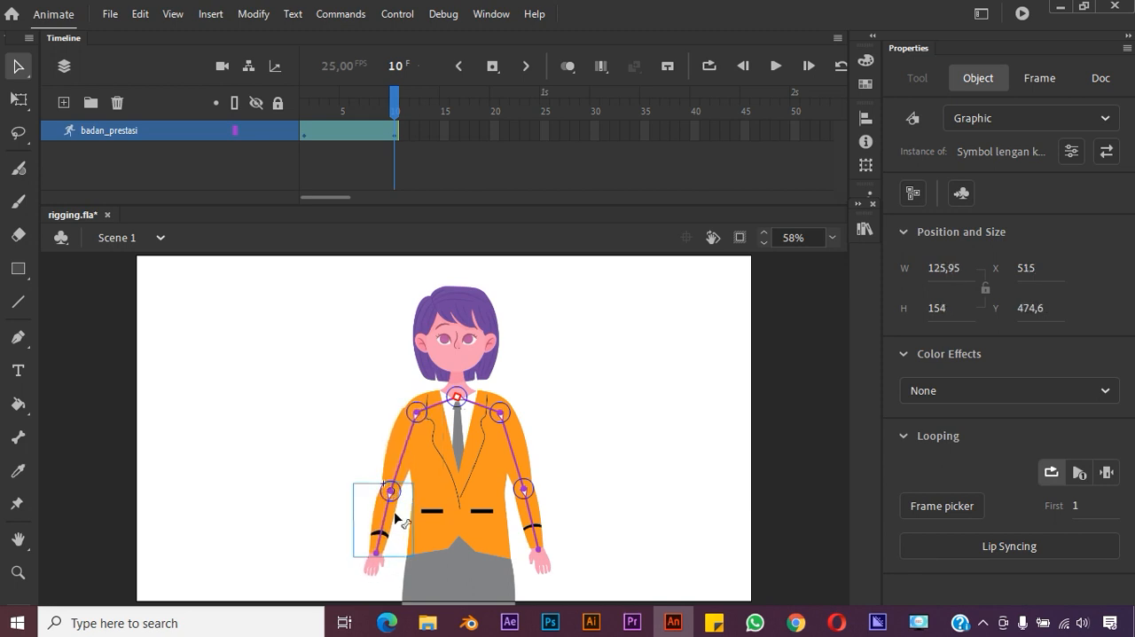
left_click_drag(380, 553, 473, 454)
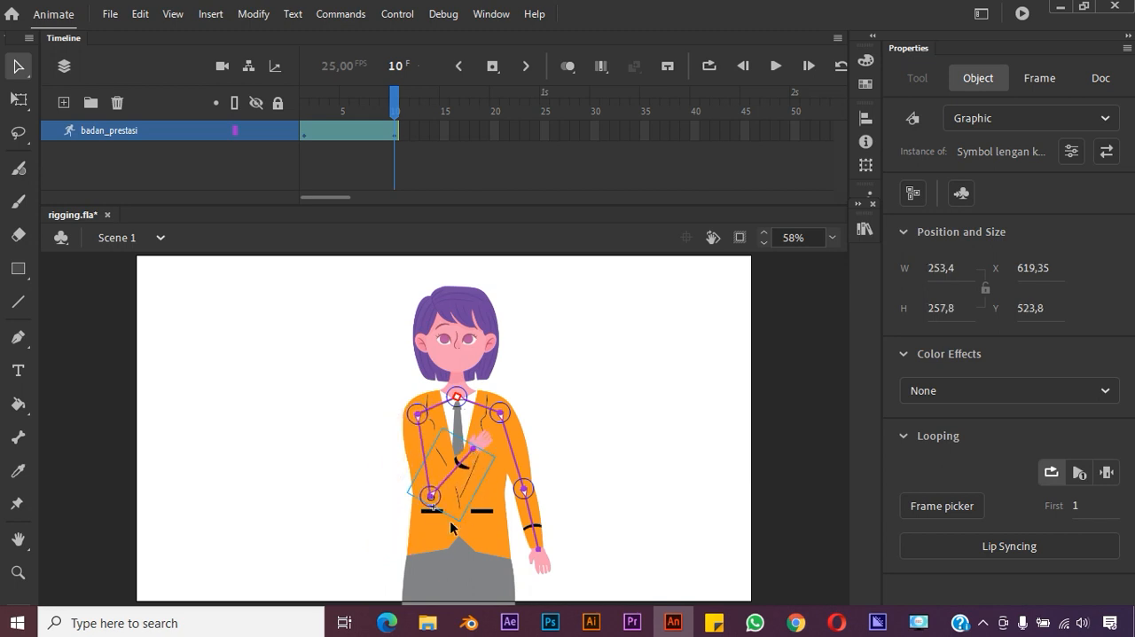
mouse_move(395, 101)
left_mouse_down()
mouse_move(323, 105)
mouse_move(392, 105)
left_mouse_up()
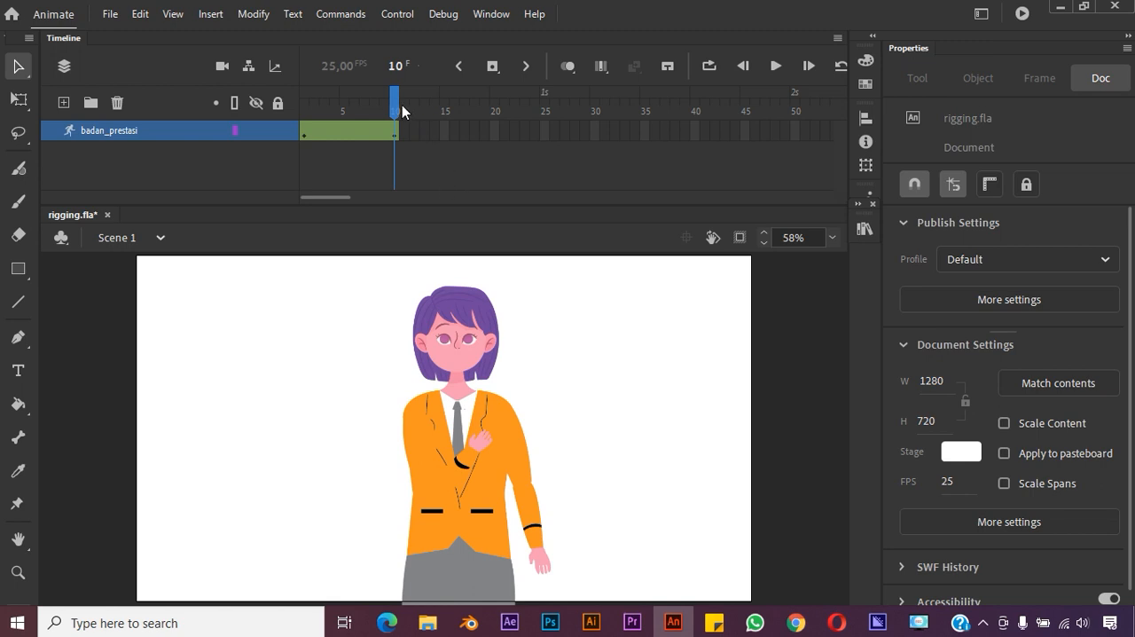
mouse_move(400, 106)
left_mouse_down()
mouse_move(334, 108)
mouse_move(394, 111)
left_mouse_up()
left_click(399, 104)
Insert a pose at frame 25 of the badan_prestasi layer
left_click(543, 131)
right_click(547, 134)
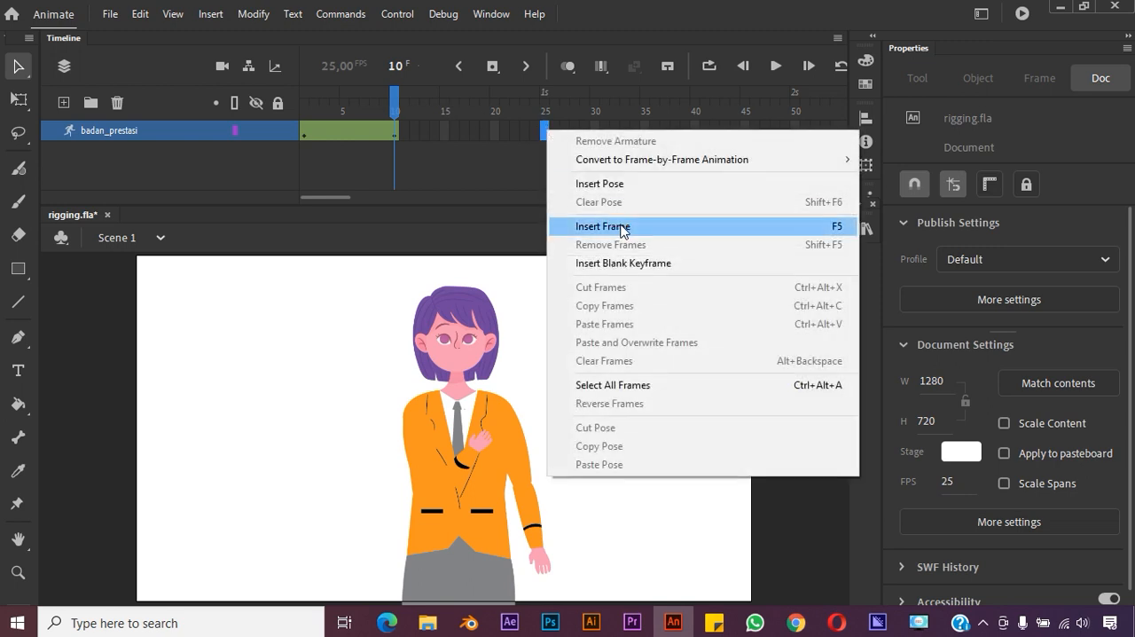
left_click(638, 184)
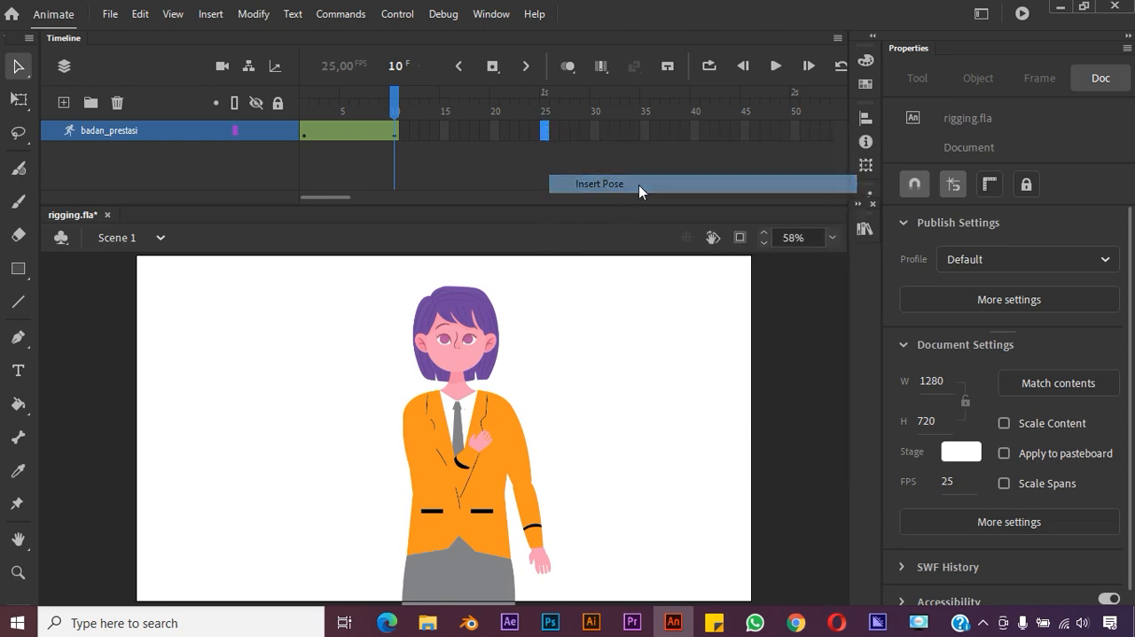
Lower the right arm at frame 25 back down beside the body, and scrub the timeline to check the arm animation
left_click(628, 366)
left_click(477, 453)
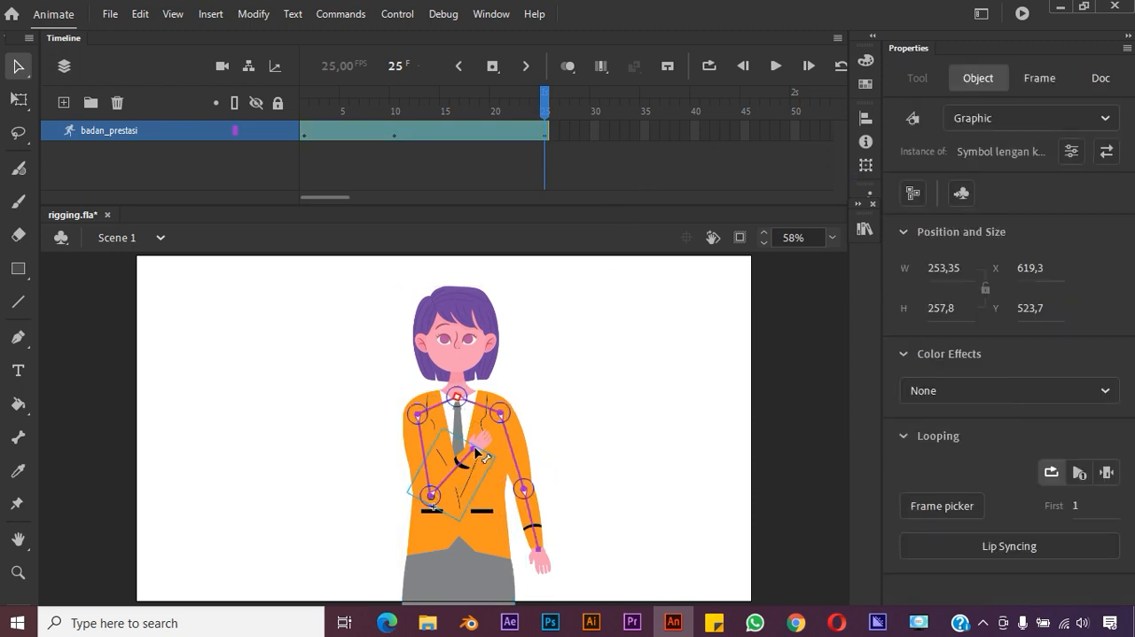
left_click_drag(473, 456, 381, 556)
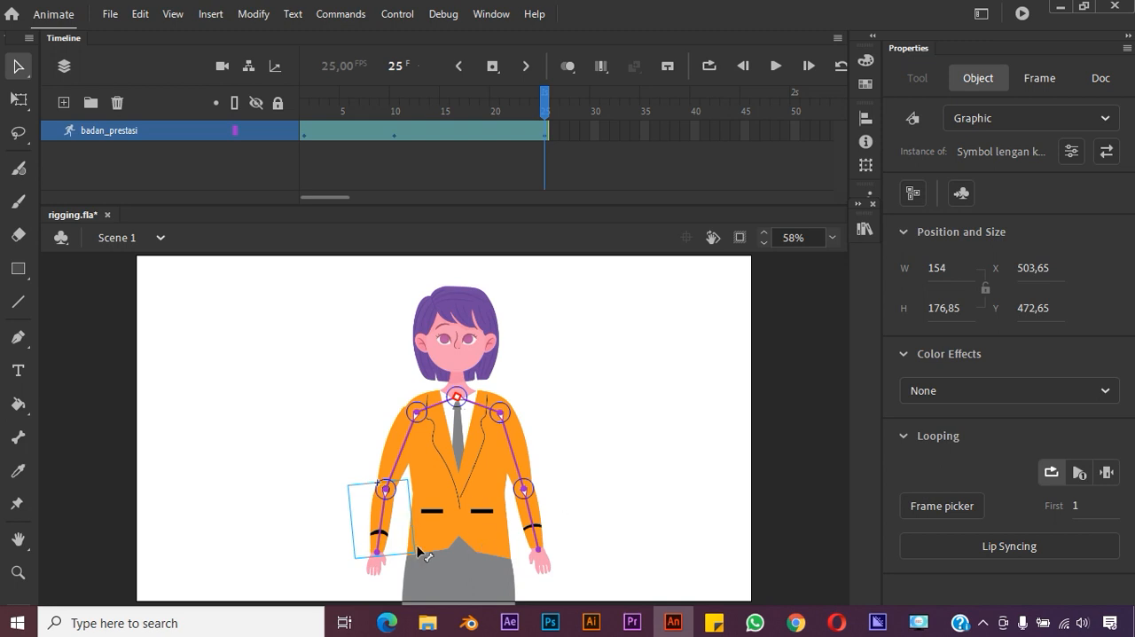
left_click_drag(380, 554, 380, 554)
left_click_drag(549, 105, 543, 137)
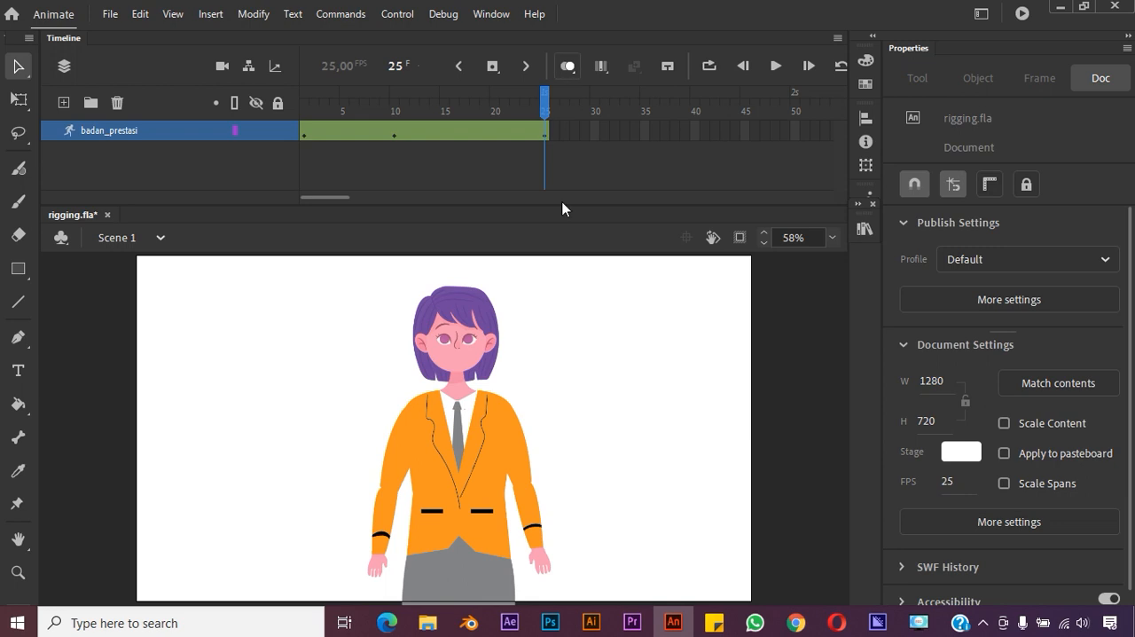
left_click(539, 530)
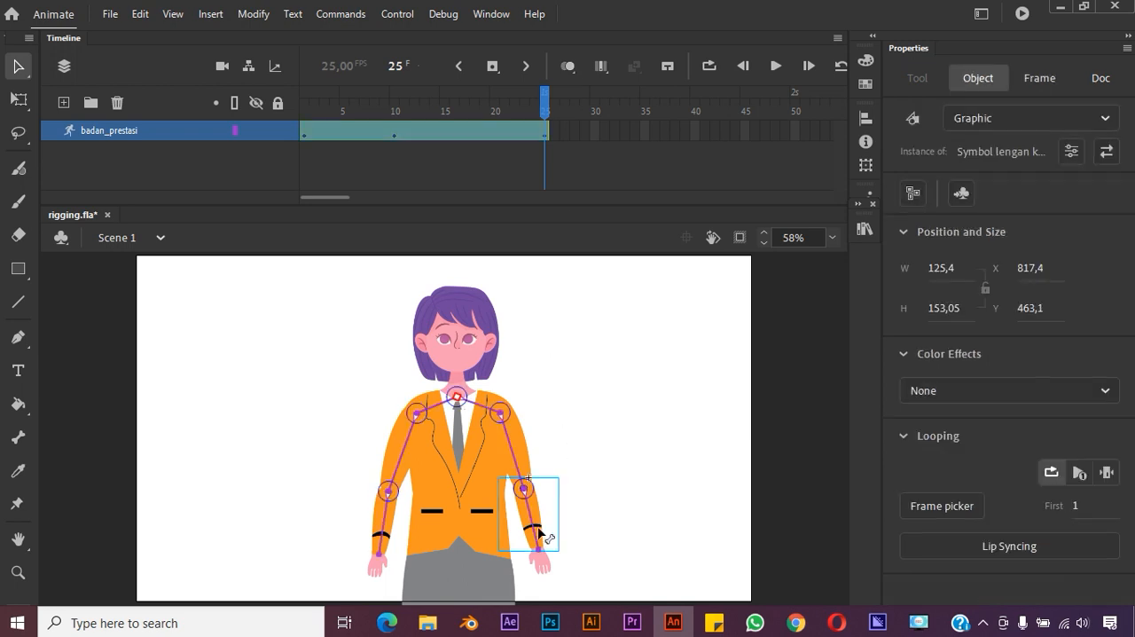
left_click(639, 331)
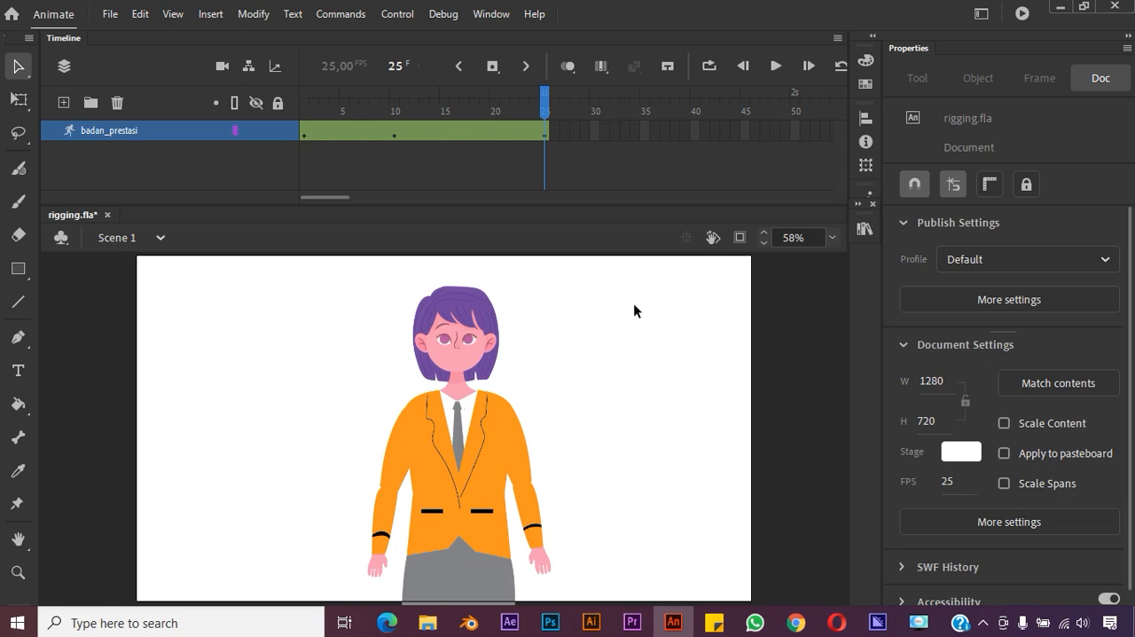
Import the audio files prestasi.mp3 and prestasi.wav from the Videos folder's Movavi Screen Capture Pro subfolder into the library
left_click(118, 16)
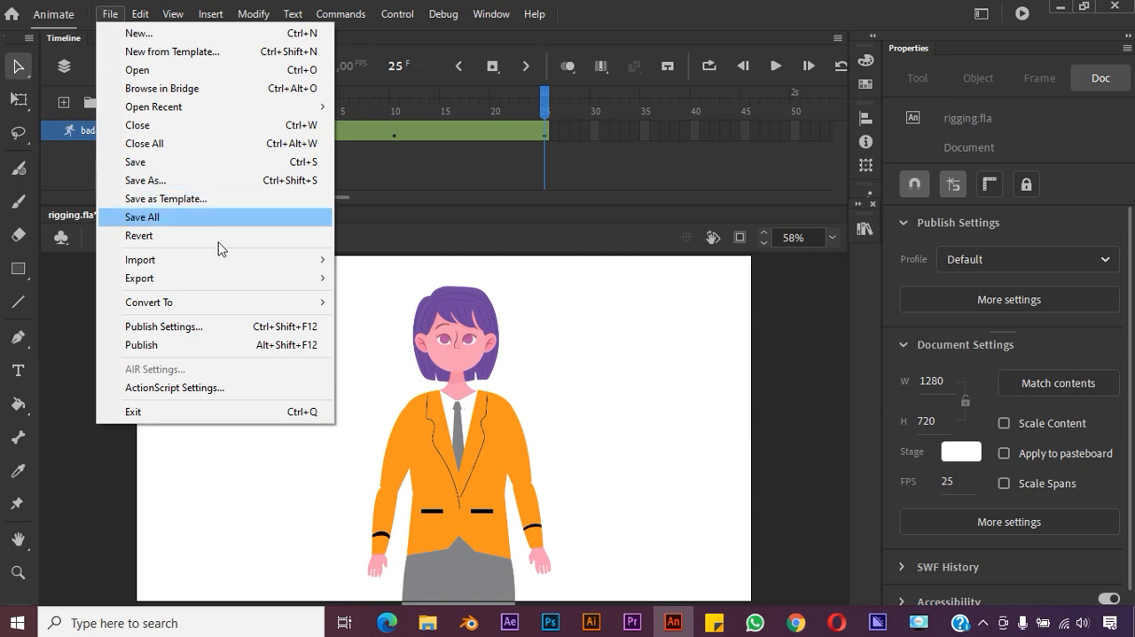
mouse_move(271, 258)
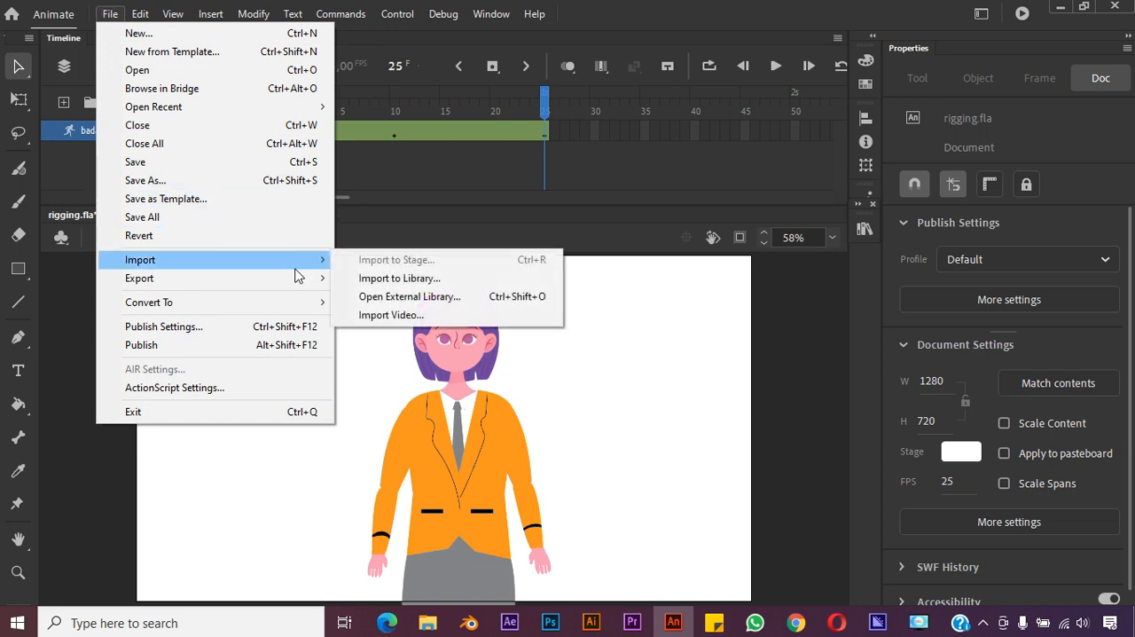
left_click(404, 280)
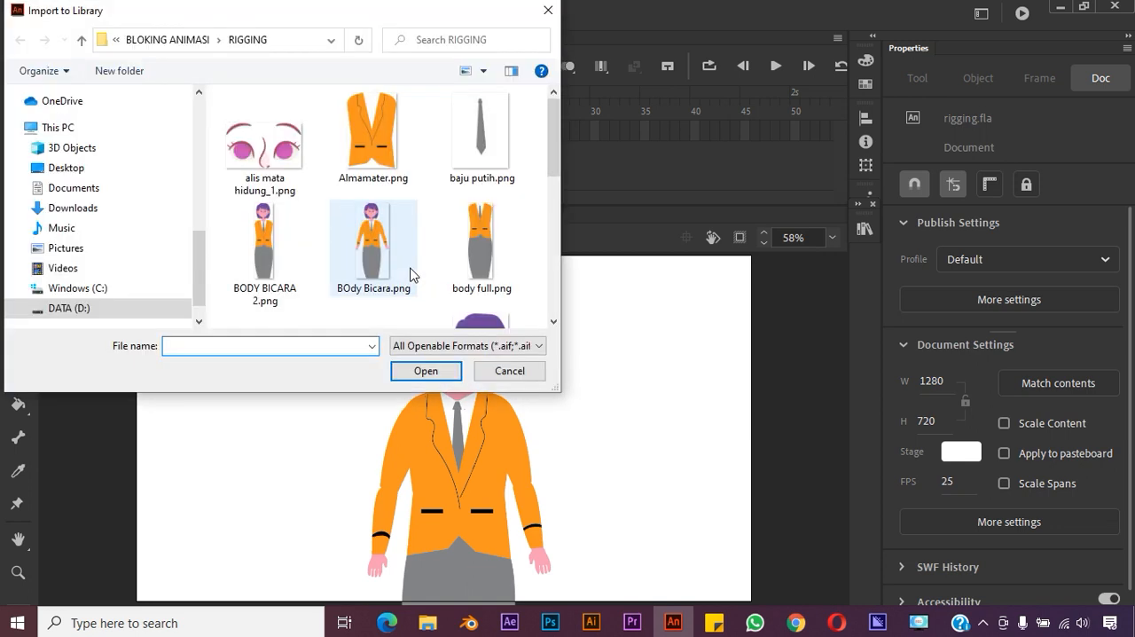
left_click(179, 41)
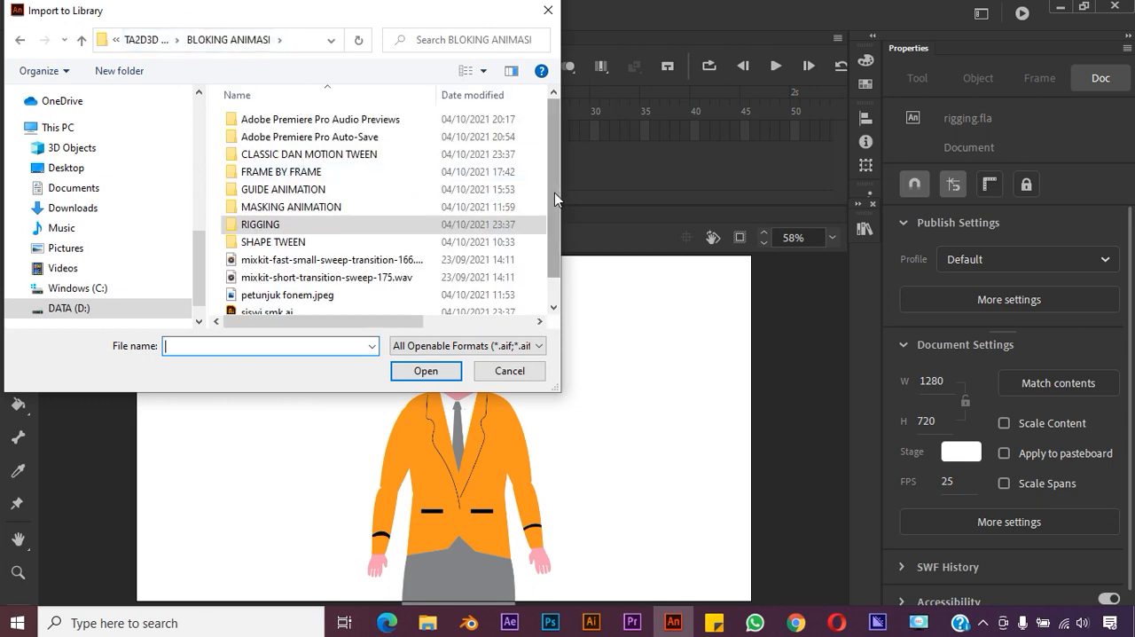
left_click_drag(555, 193, 555, 213)
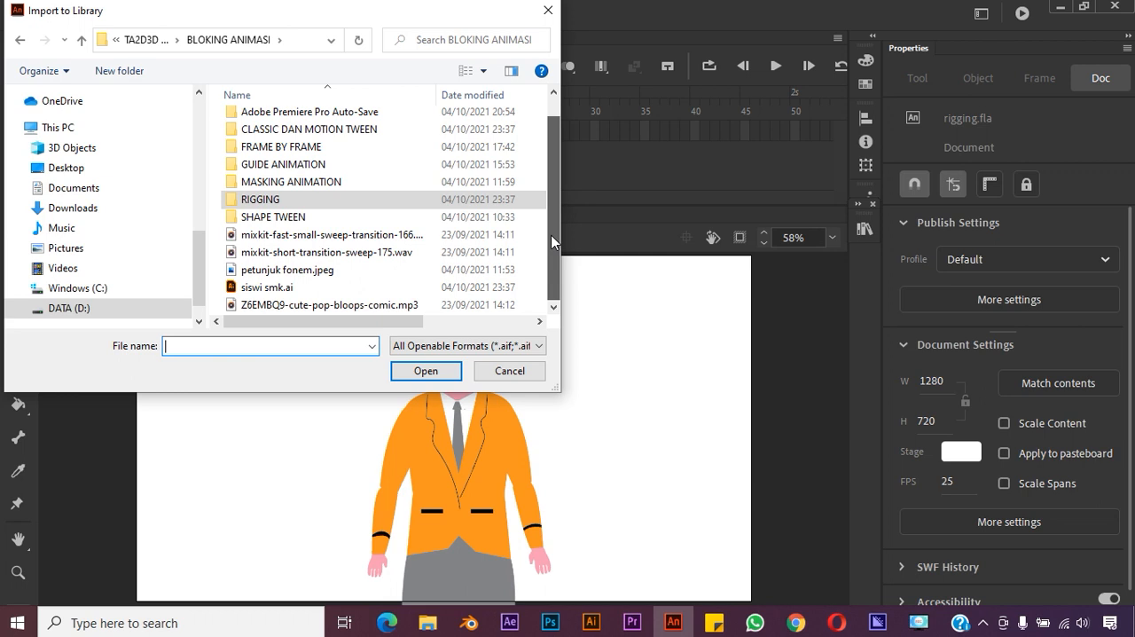
left_click_drag(554, 210, 557, 189)
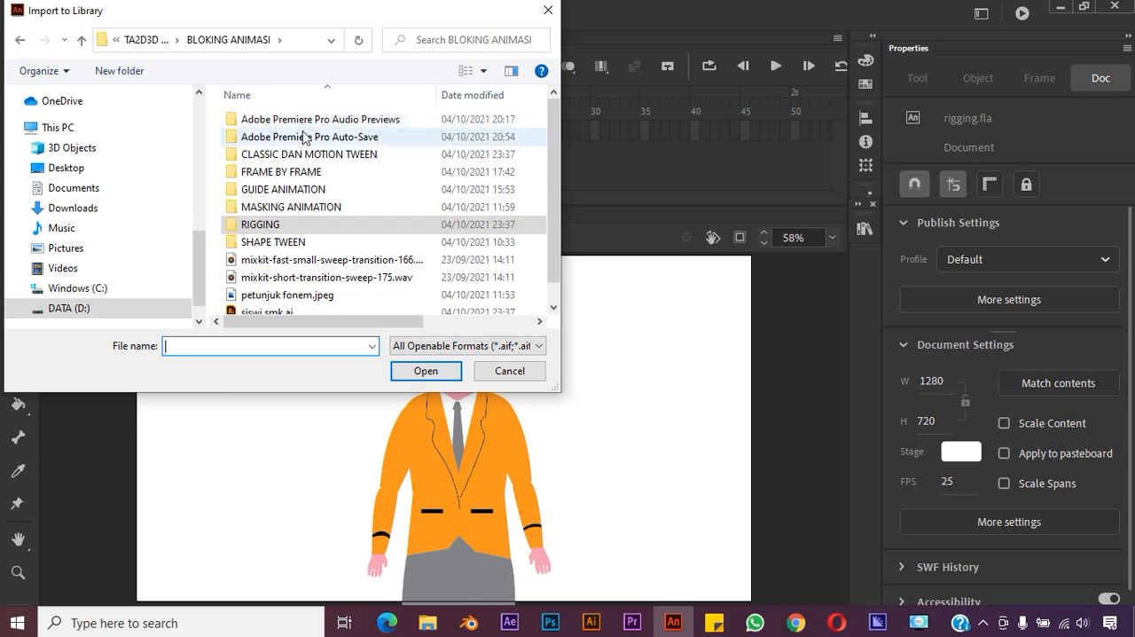
left_click_drag(199, 247, 214, 163)
scroll(177, 222, "up", 5)
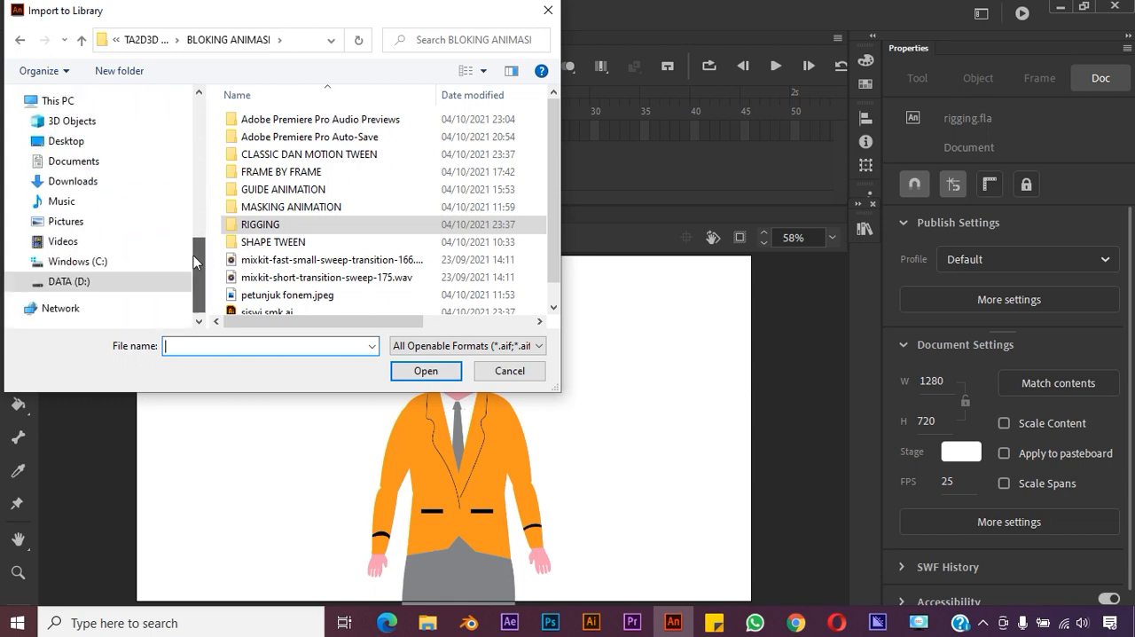
left_click(178, 242)
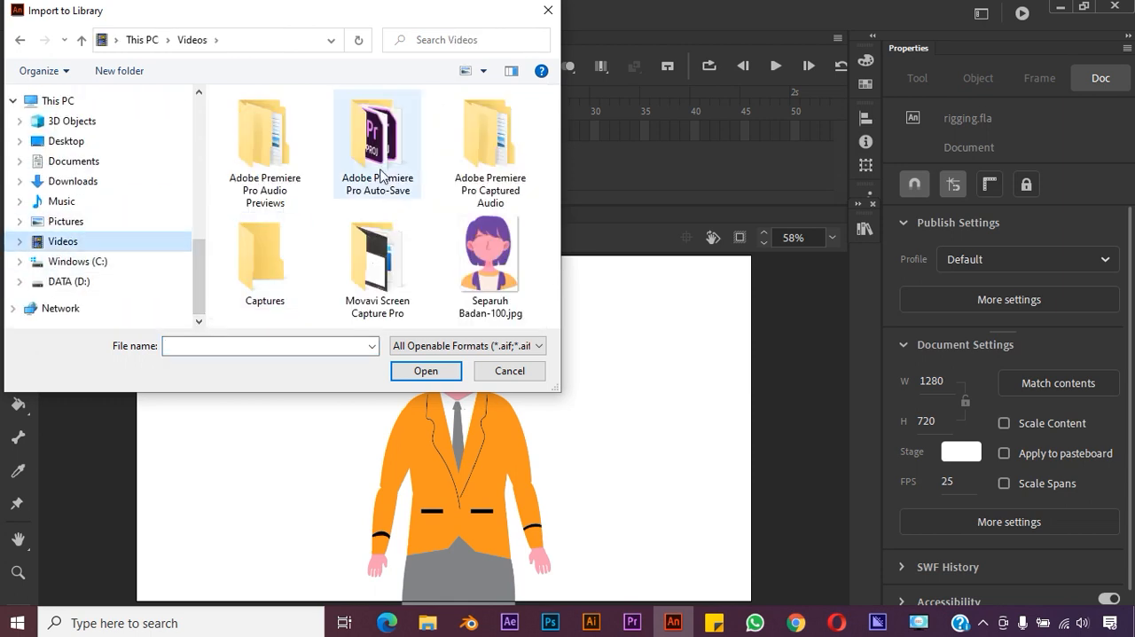
double_click(394, 269)
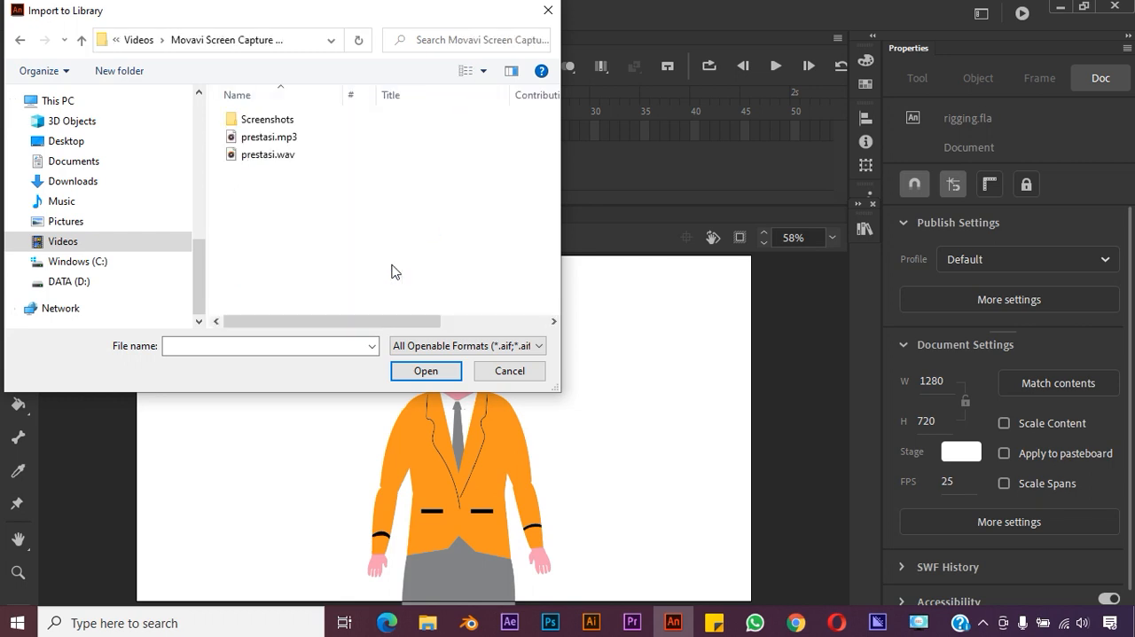
left_click_drag(326, 197, 281, 144)
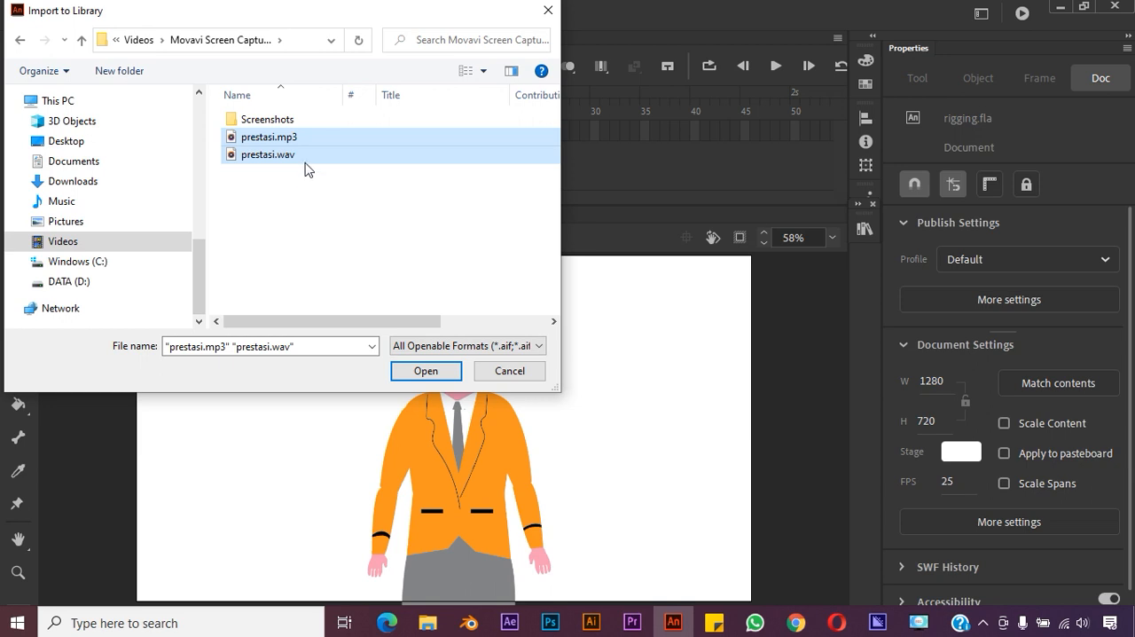
left_click(425, 370)
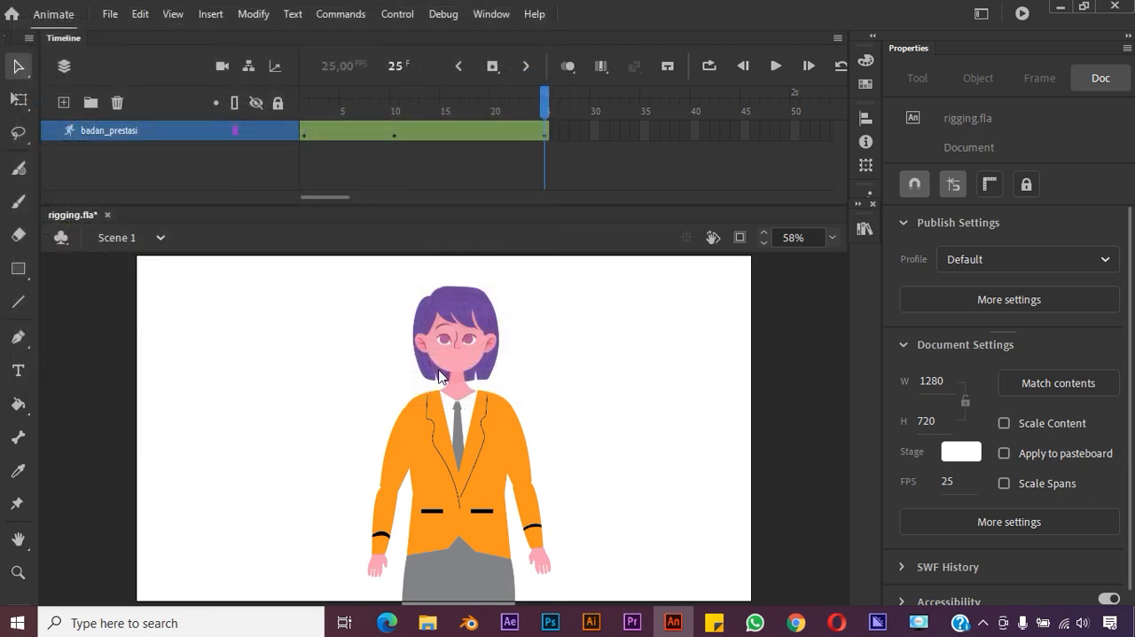
Look through the items of the rigging.fla library for the imported prestasi audio files
left_click(867, 229)
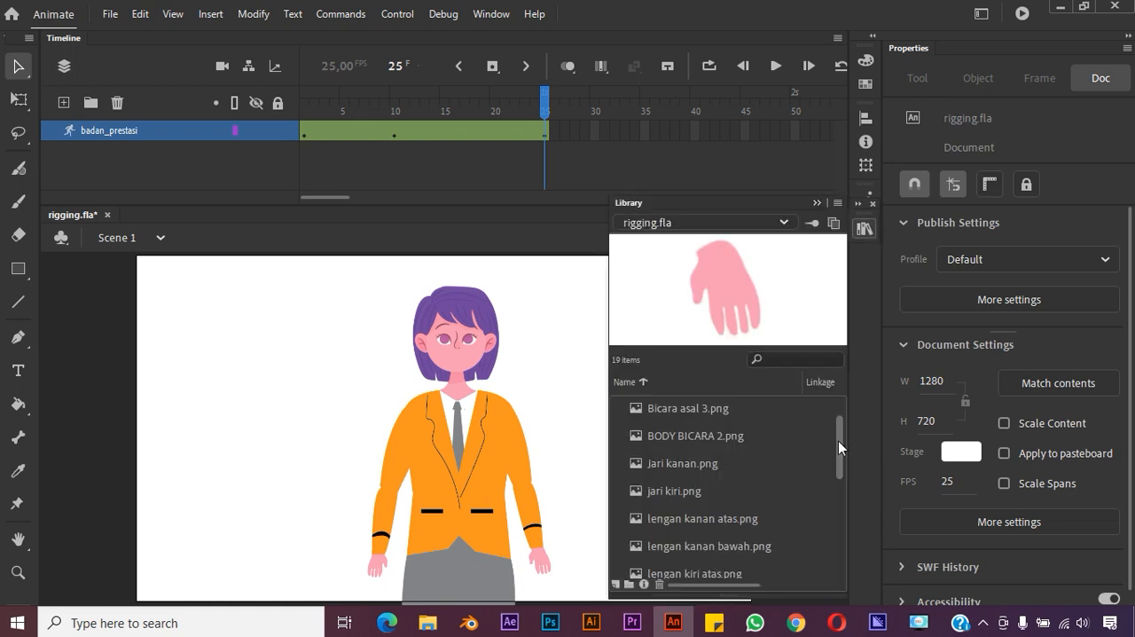
scroll(838, 441, "down", 4)
scroll(830, 481, "up", 5)
left_click(661, 316)
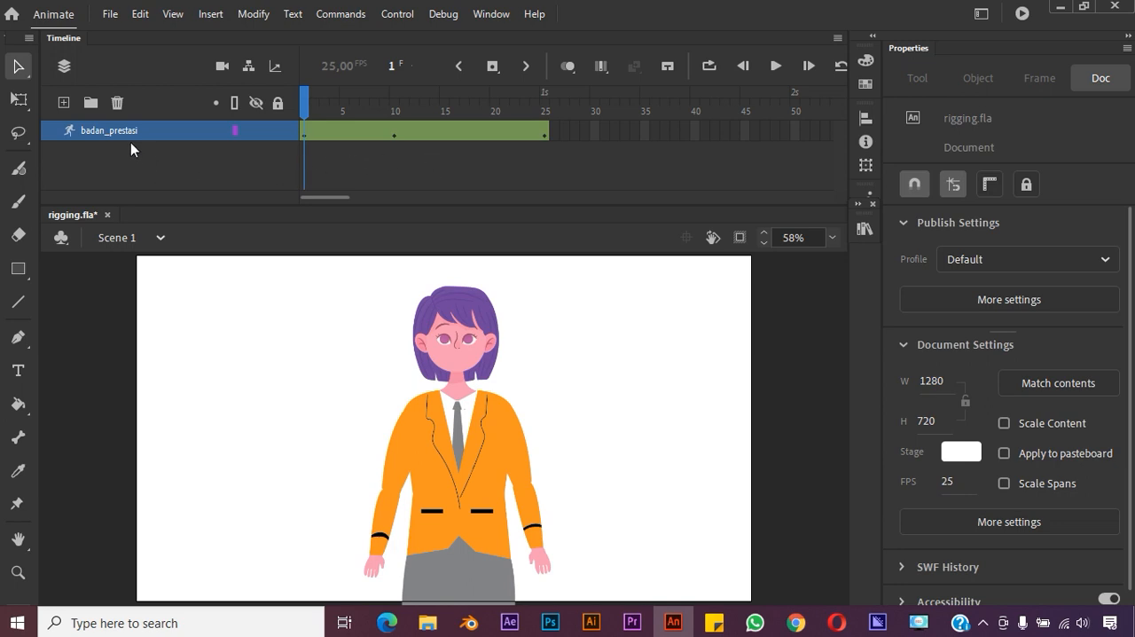
Add a new layer below badan_prestasi and insert a blank keyframe at its frame 10
left_click(63, 104)
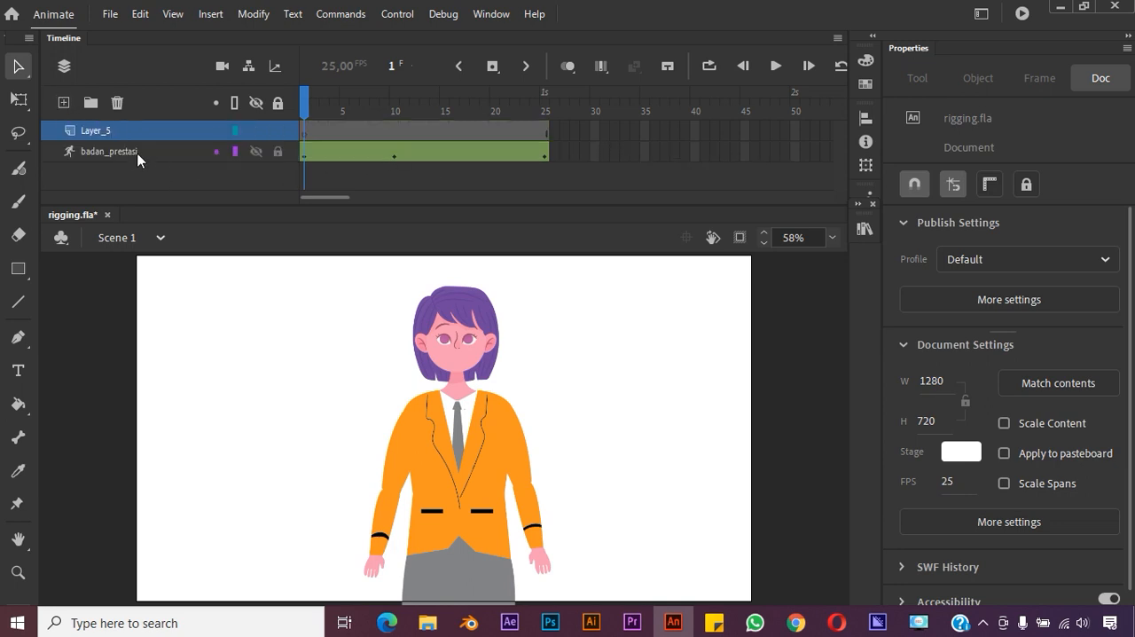
left_click_drag(89, 133, 90, 171)
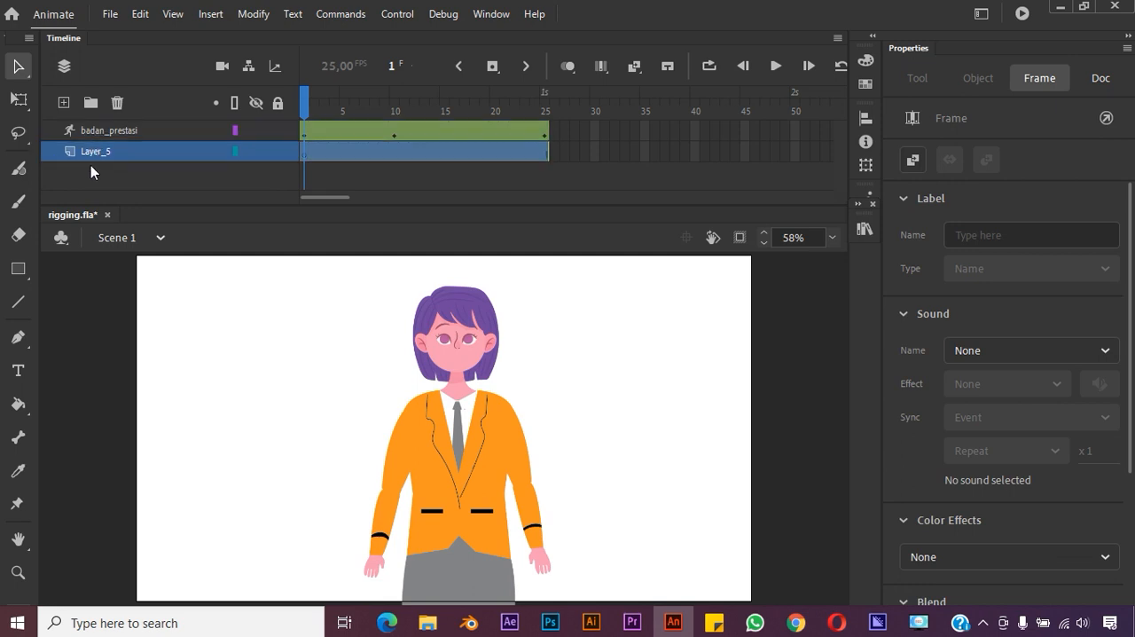
left_click(372, 151)
left_click_drag(367, 99, 395, 135)
left_click(399, 153)
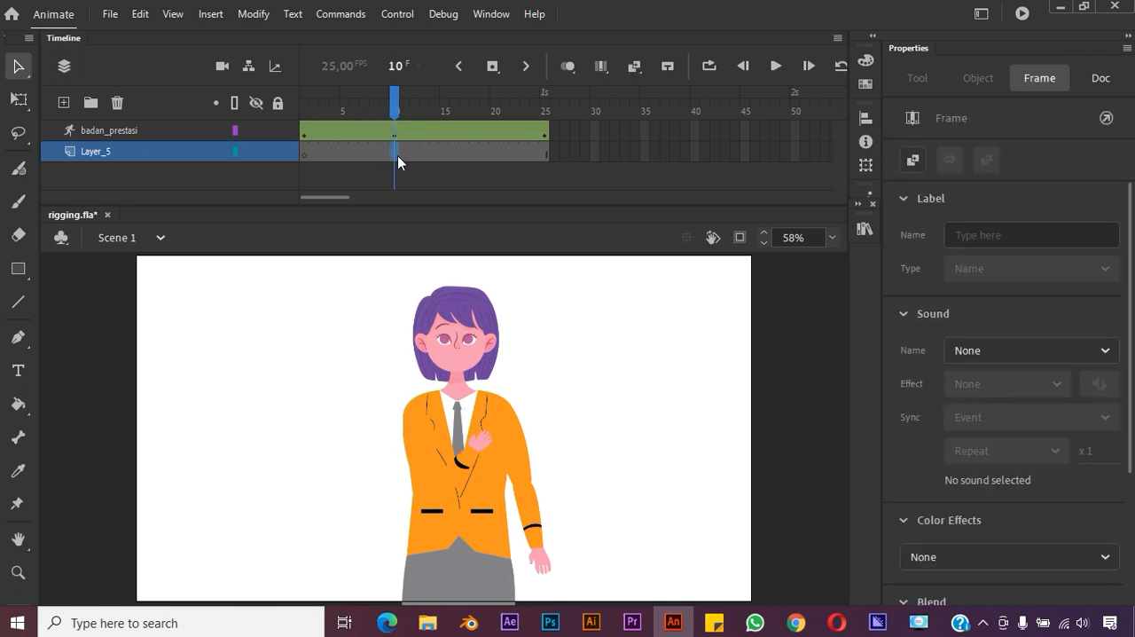
right_click(395, 152)
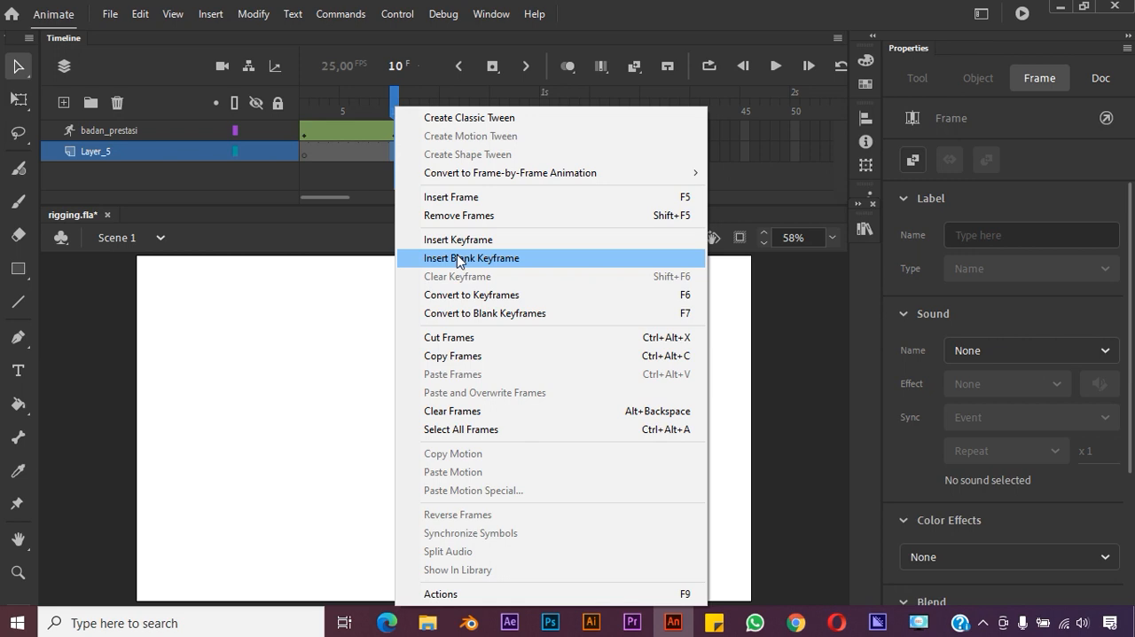
left_click(456, 257)
left_click(423, 188)
left_click(395, 157)
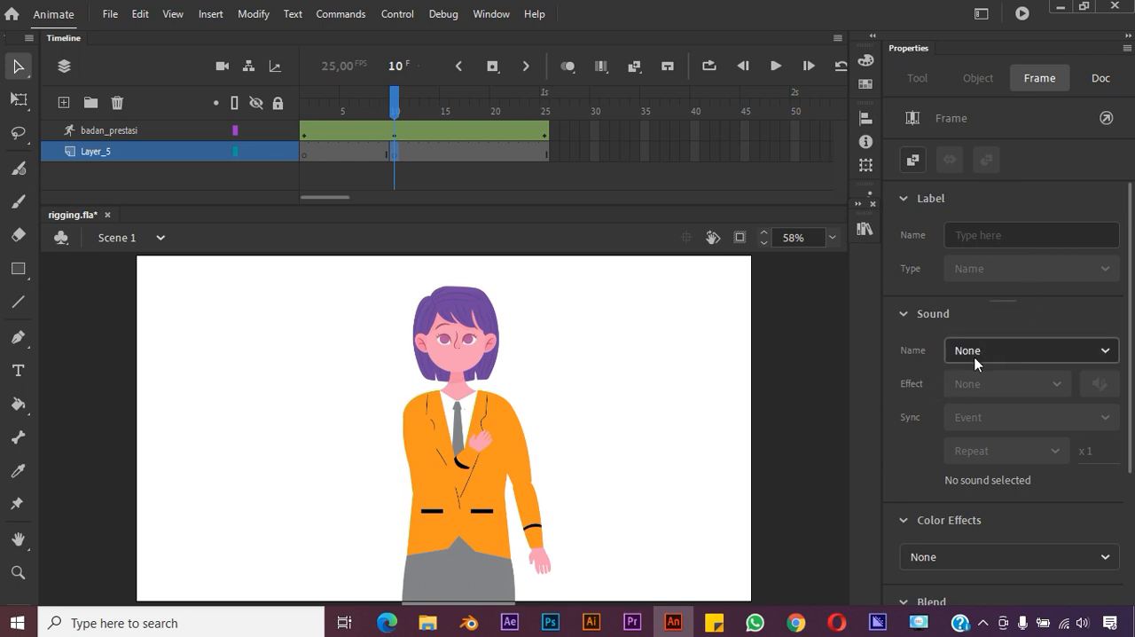
Assign the prestasi.mp3 sound from the library to the frame 10 keyframe of Layer_5
left_click(864, 229)
left_click_drag(842, 420, 842, 492)
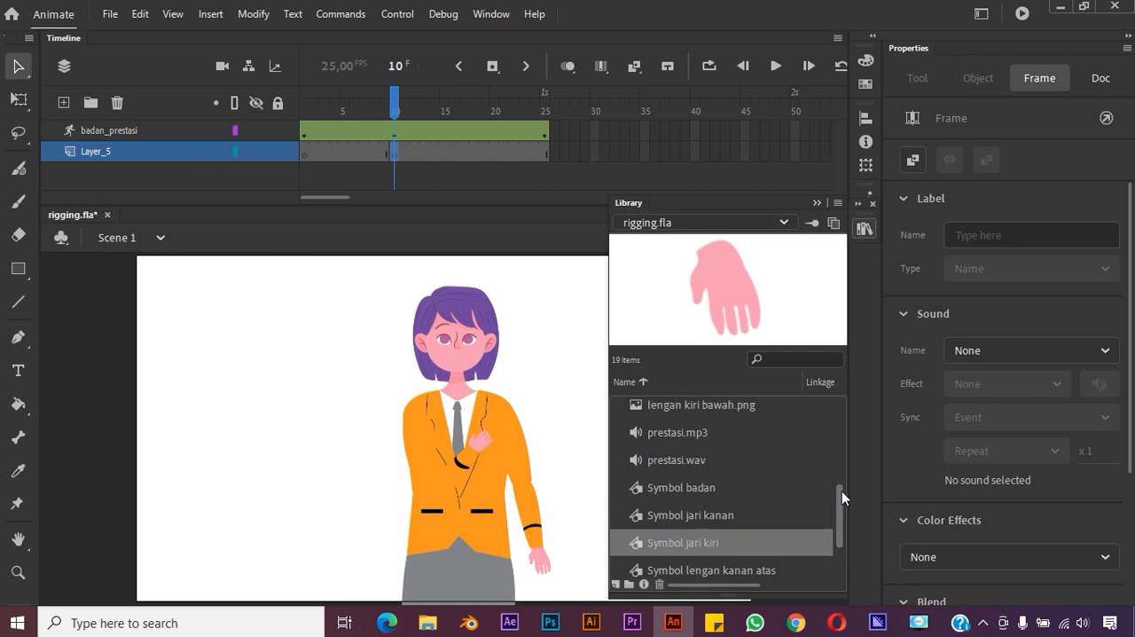
left_click(773, 432)
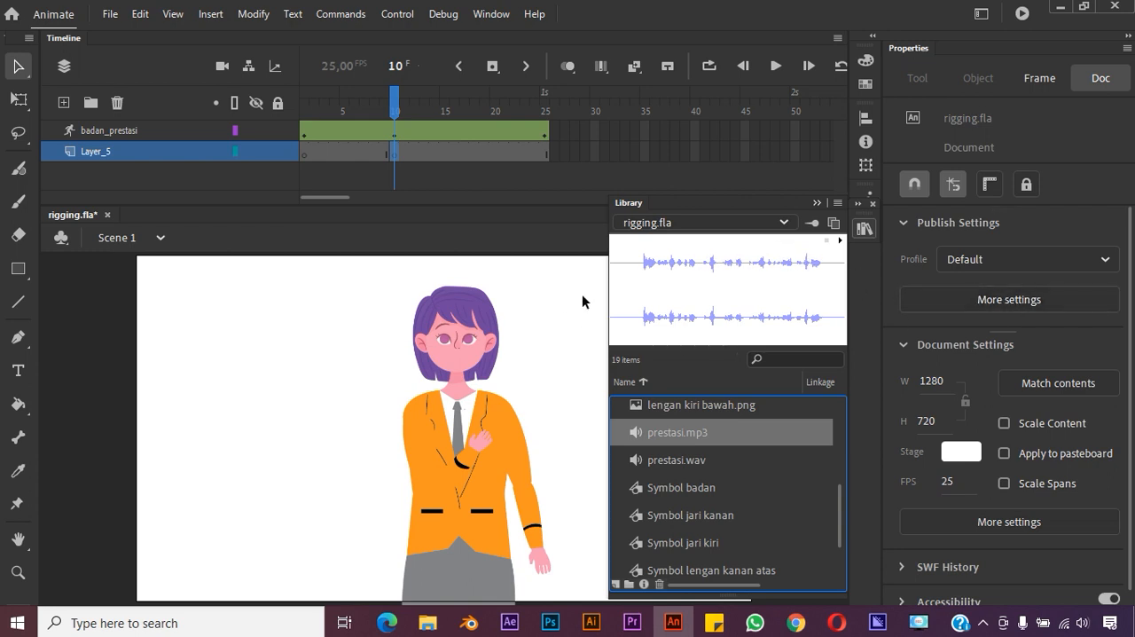
left_click(394, 156)
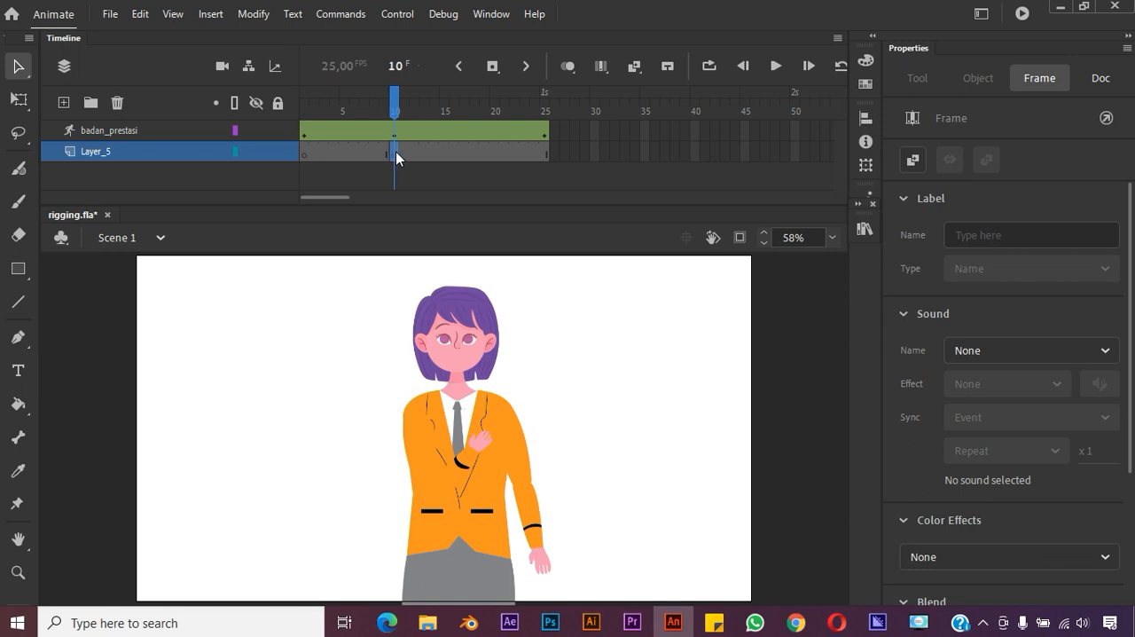
left_click(1068, 351)
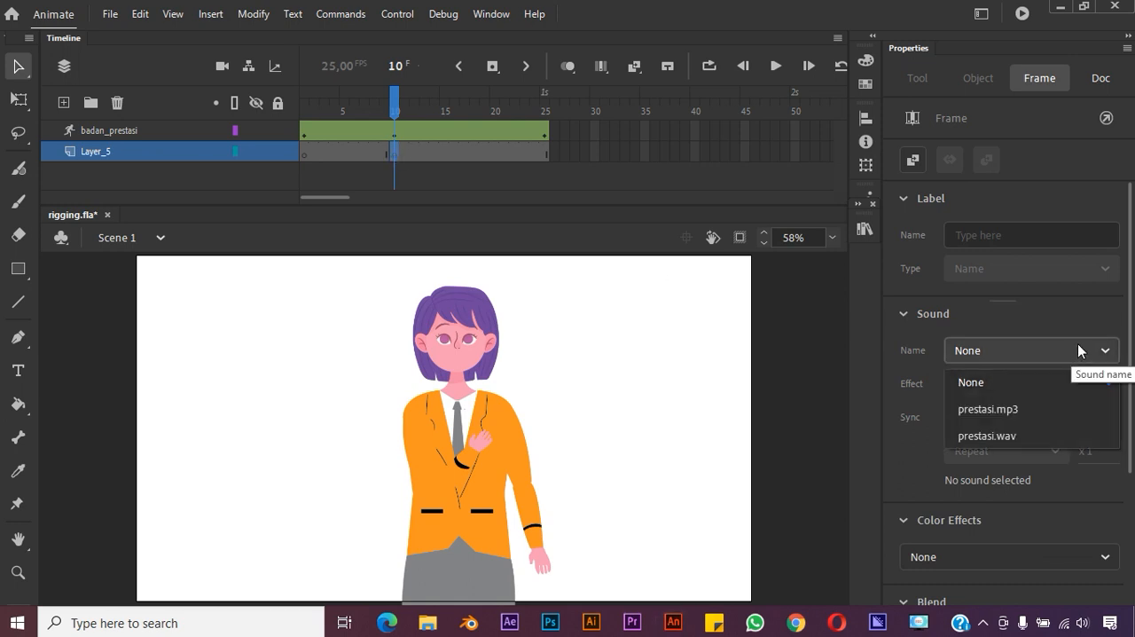
left_click(1053, 410)
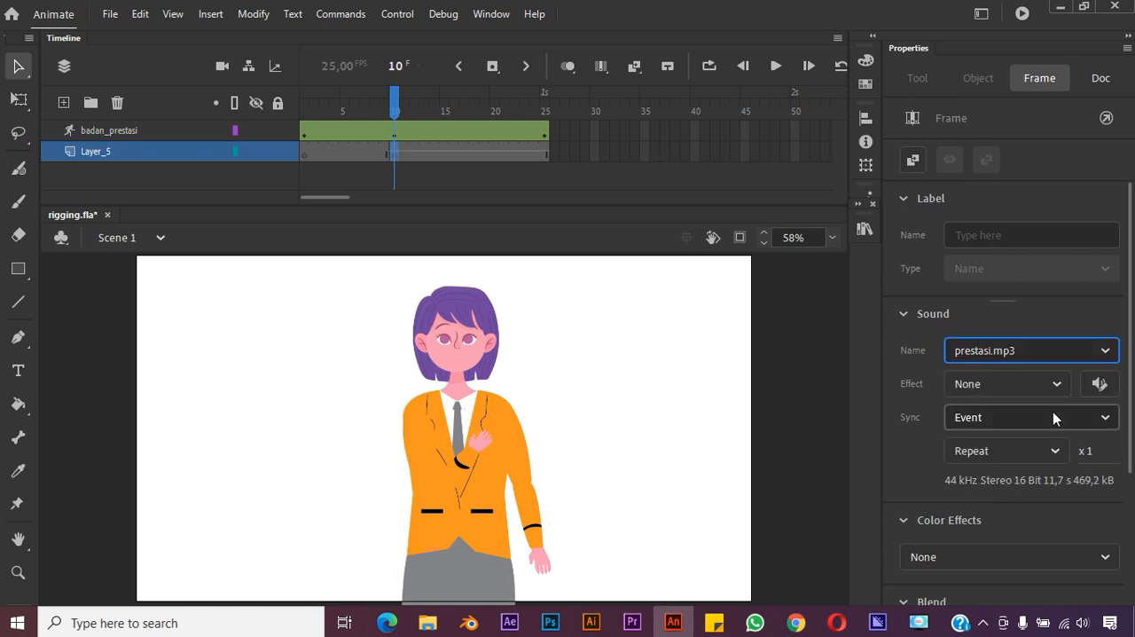
Extend the Layer_5 sound span by inserting a frame at frame 50
mouse_move(405, 103)
left_mouse_down()
mouse_move(485, 103)
mouse_move(414, 113)
left_mouse_up()
left_click(547, 153)
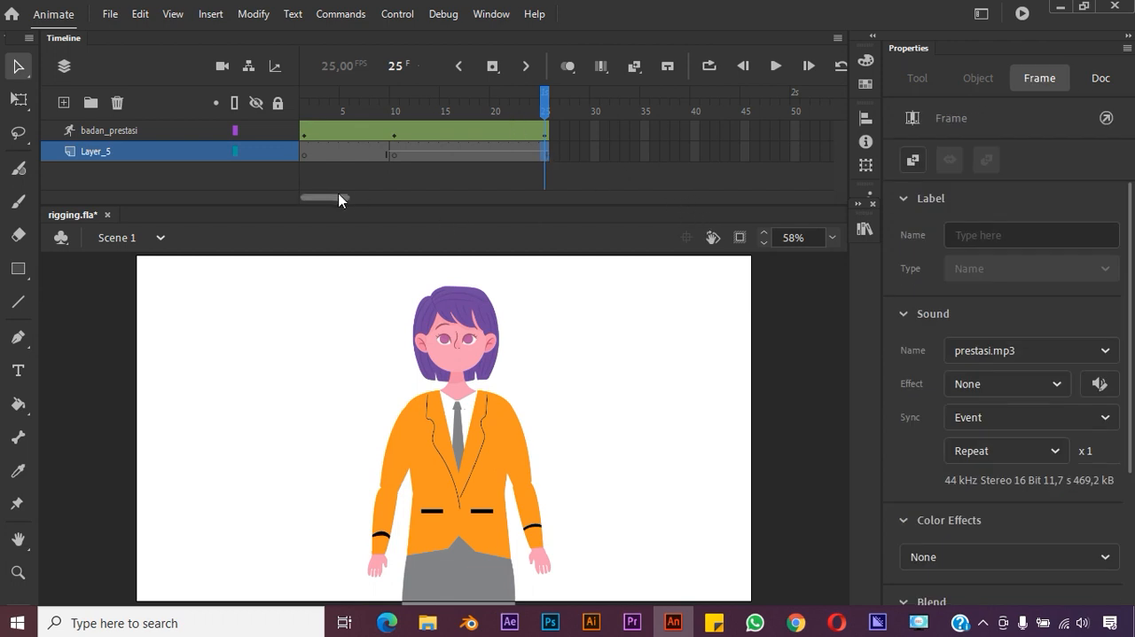
left_click(795, 152)
right_click(795, 156)
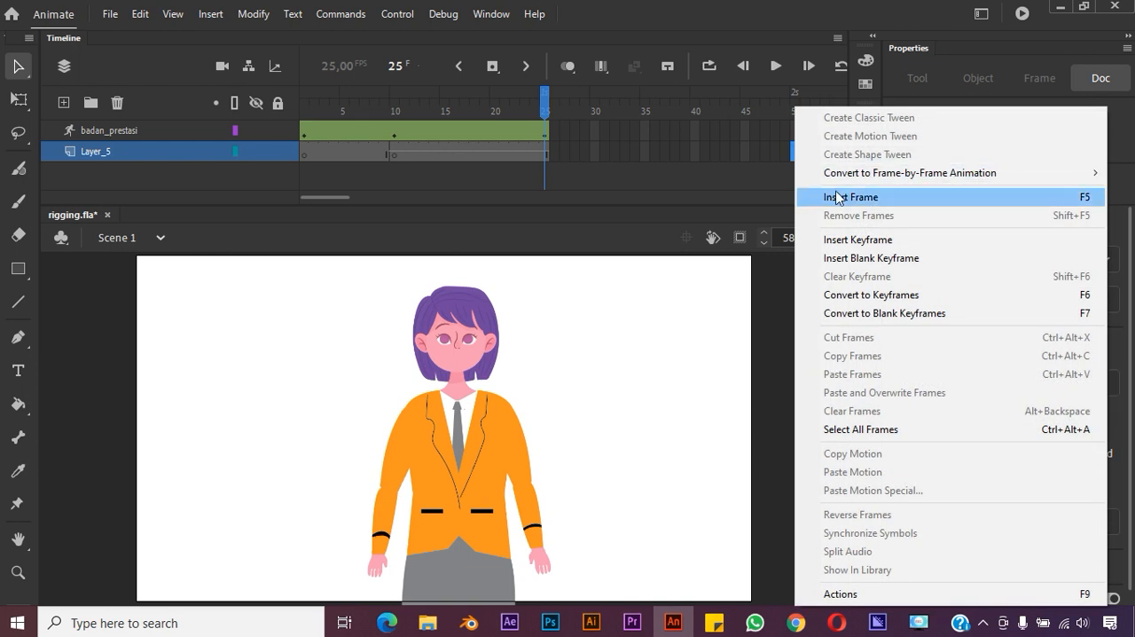
left_click(837, 197)
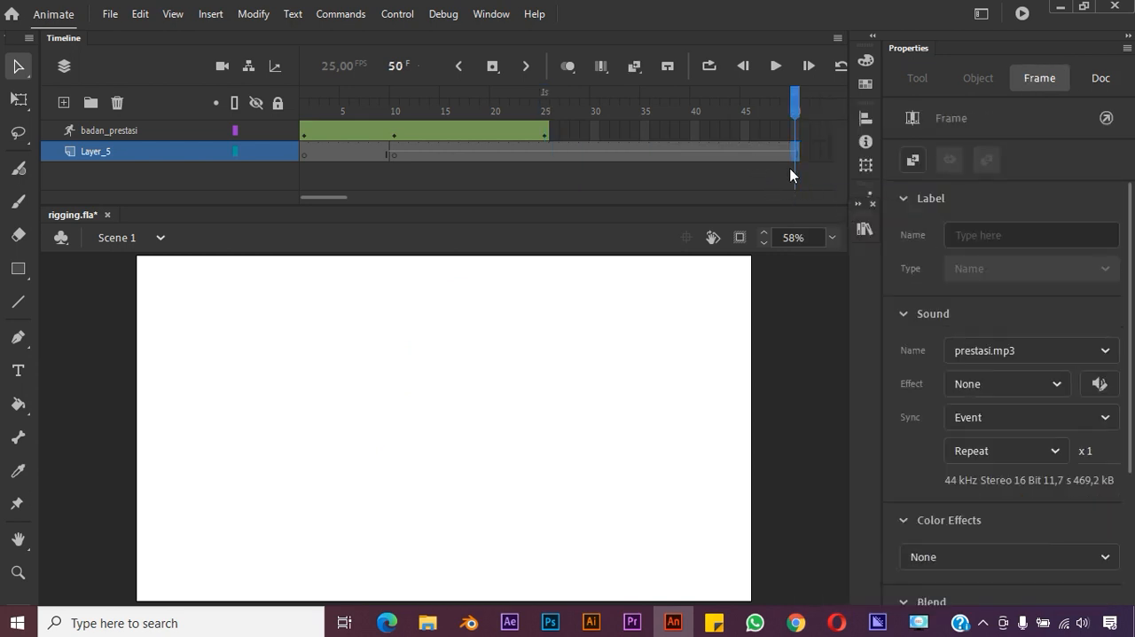
Extend Layer_5 further by inserting a frame at frame 91
left_click_drag(332, 198, 385, 200)
left_click(688, 158)
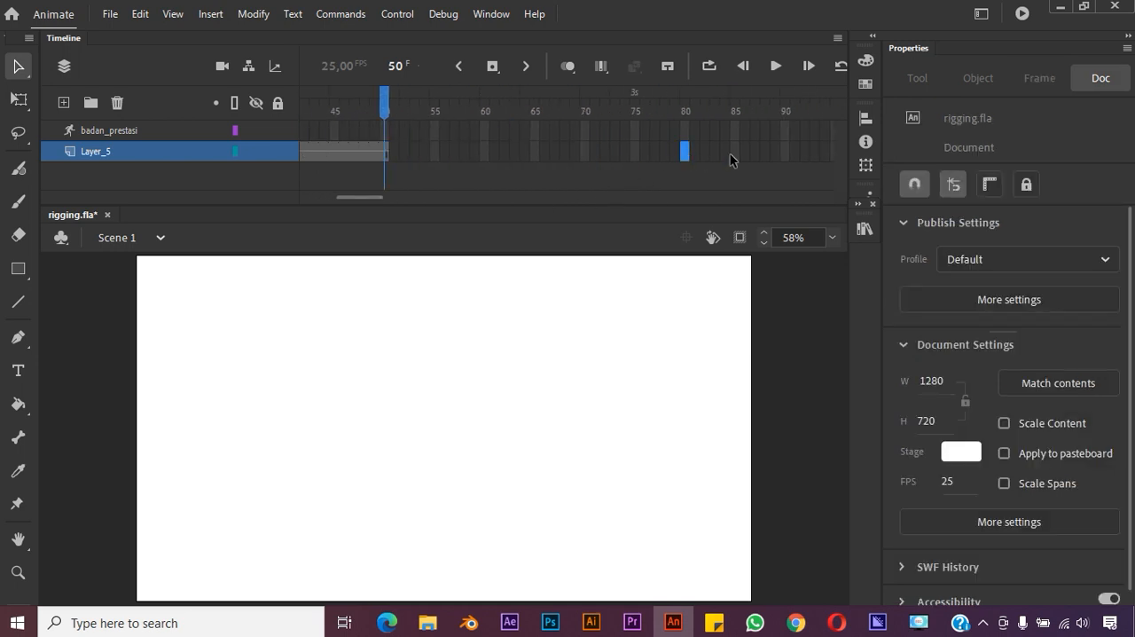
right_click(791, 156)
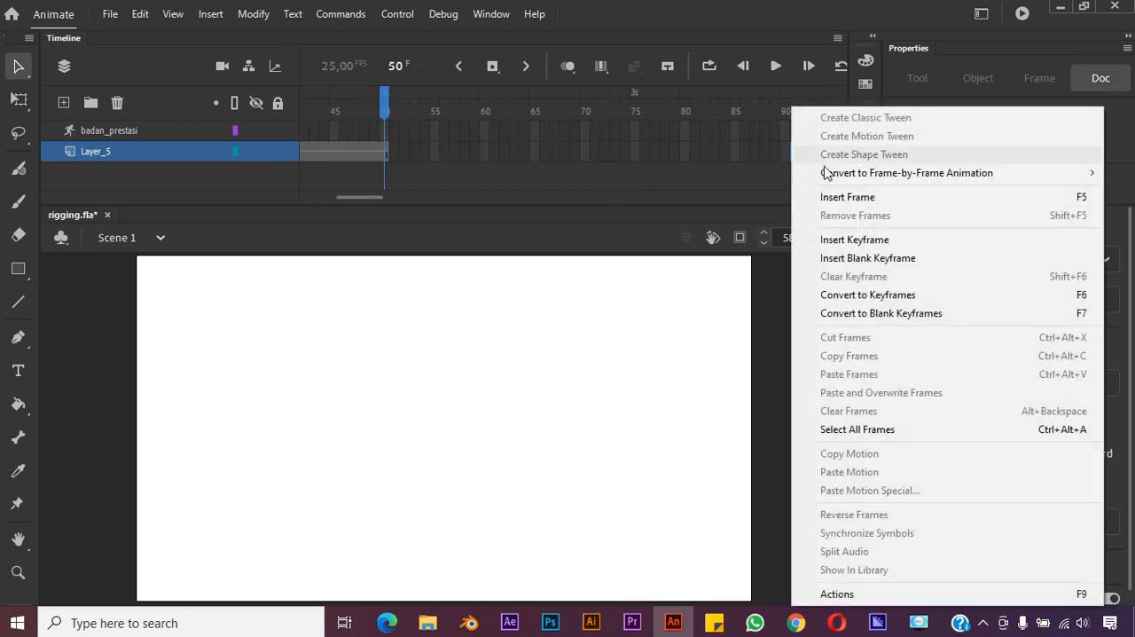
left_click(812, 196)
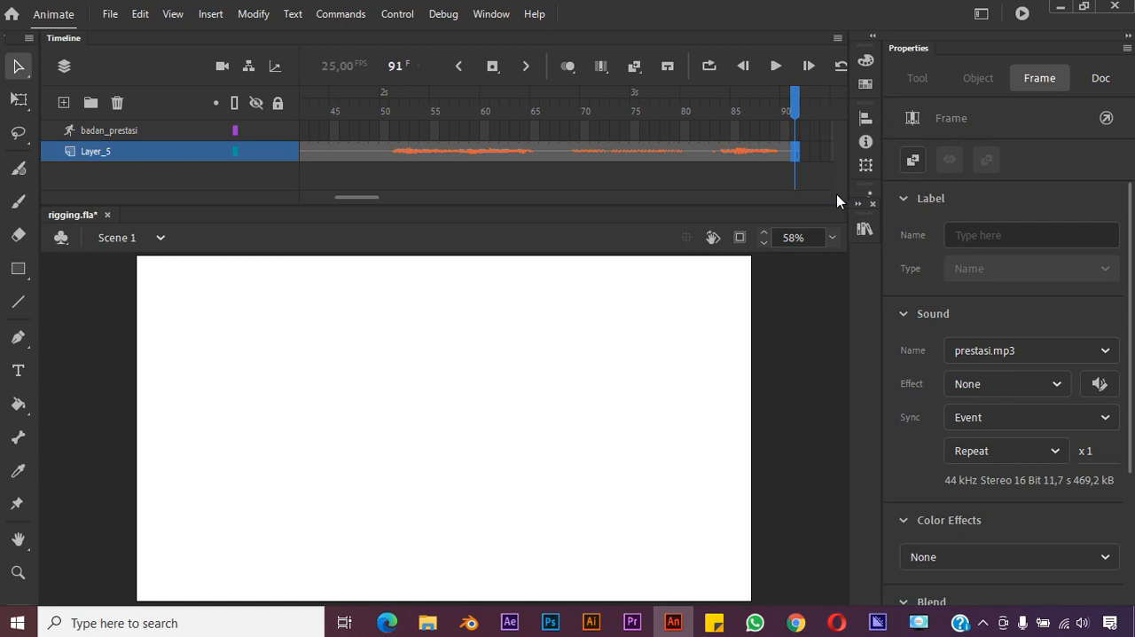
Play the timeline from frame 50 to listen to the prestasi.mp3 audio on Layer_5
left_click(385, 104)
key("space")
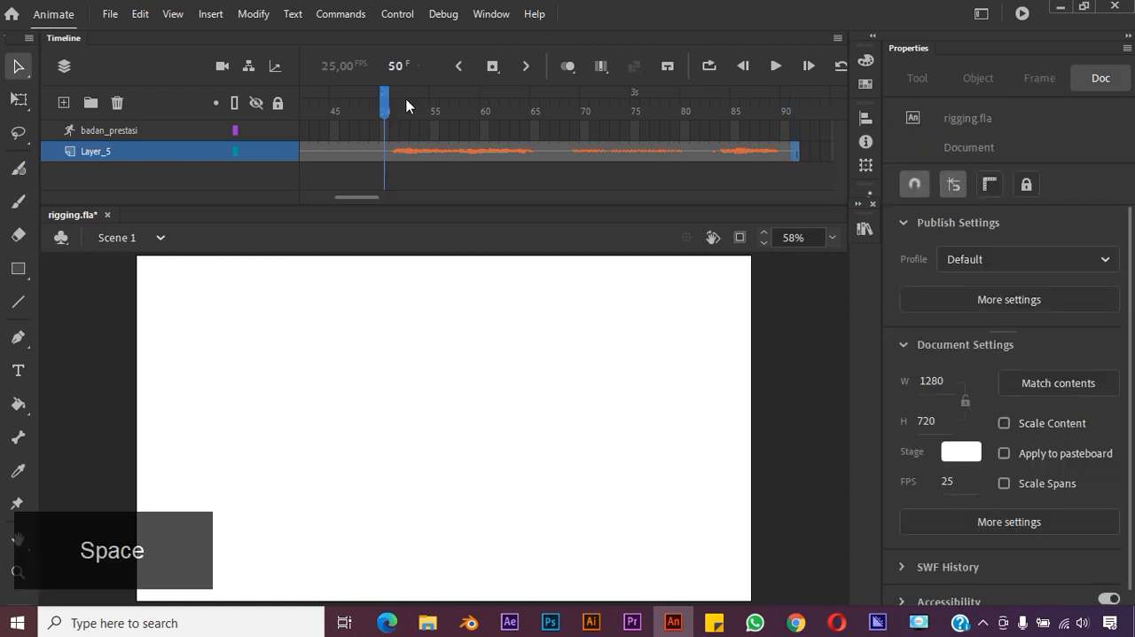
left_click(776, 66)
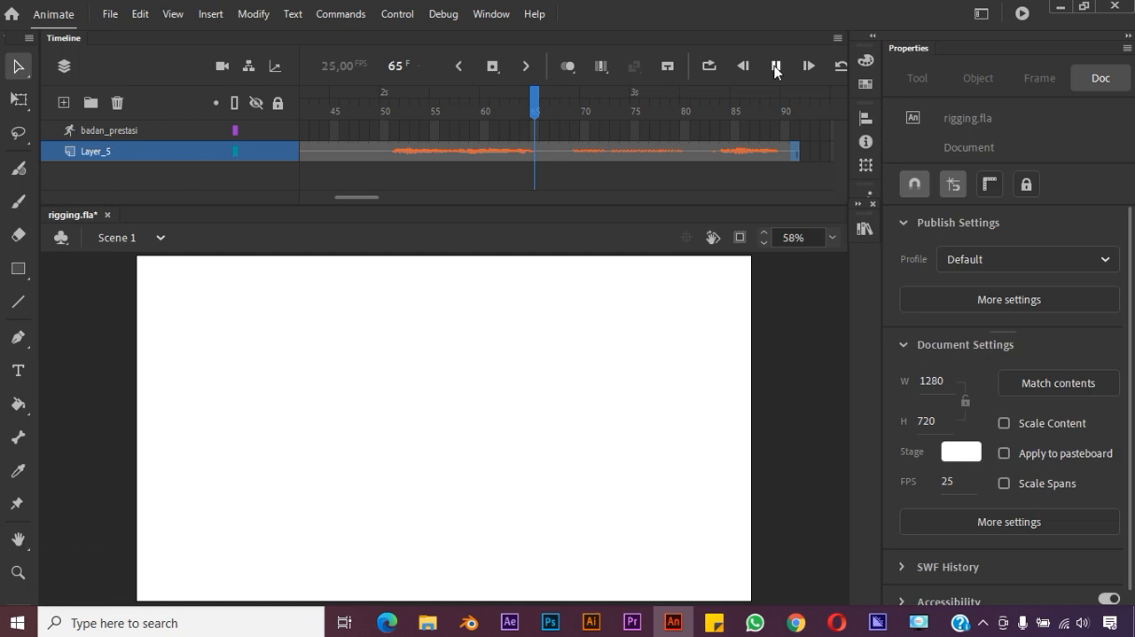
left_click(386, 105)
left_click(778, 67)
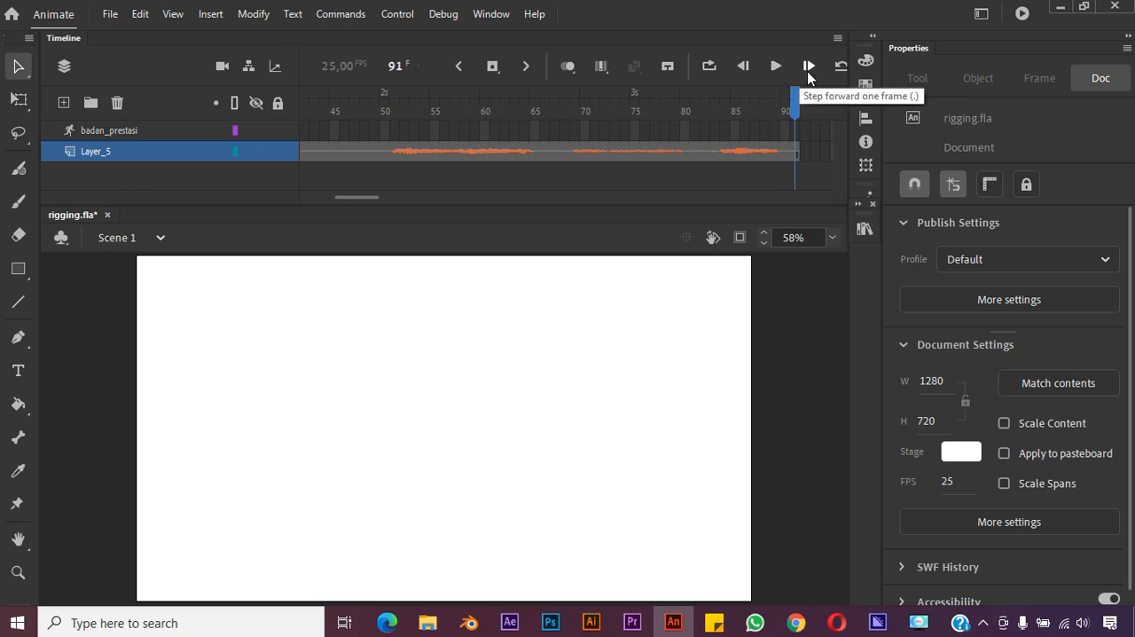
left_click(777, 66)
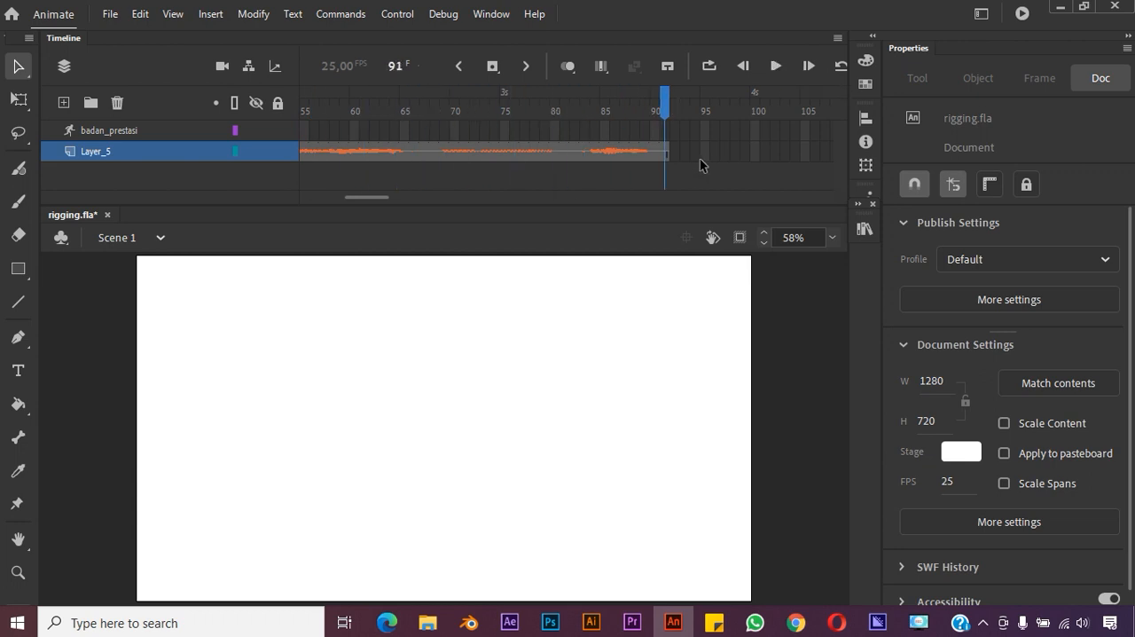
Extend the audio on Layer_5 to frame 150 and play it back
left_click(782, 151)
left_click_drag(383, 194, 428, 197)
left_click(705, 151)
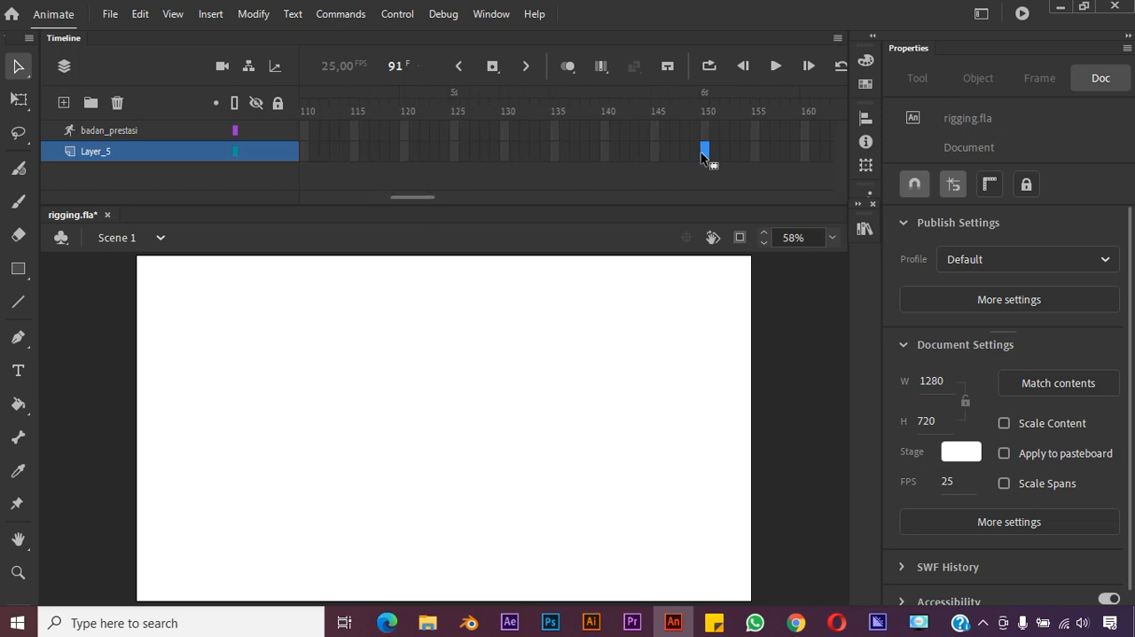
right_click(707, 150)
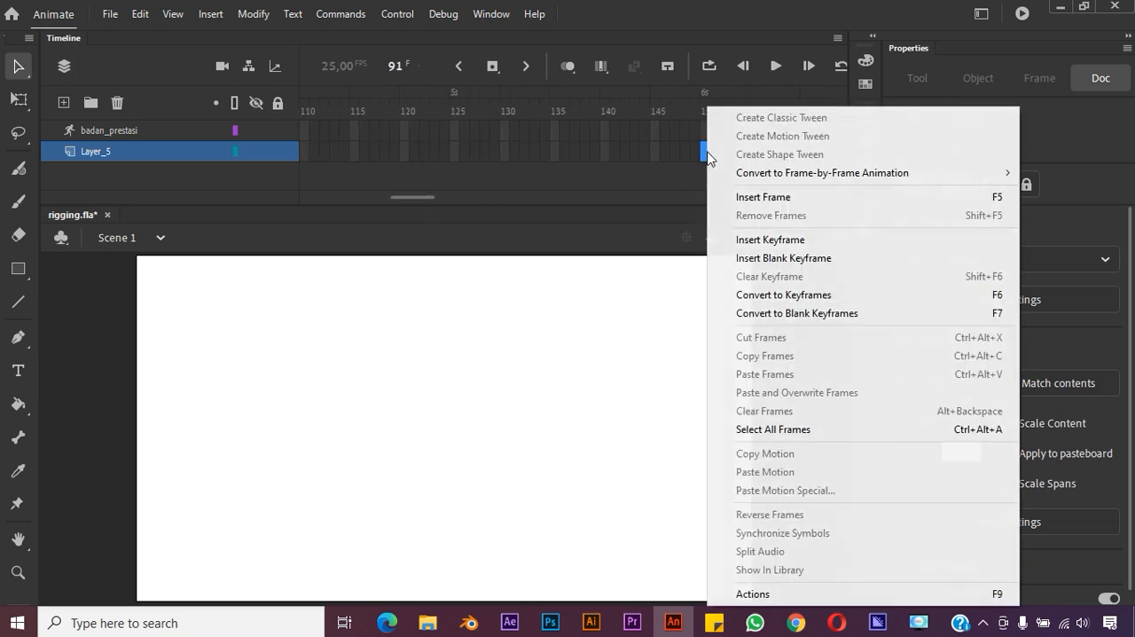
left_click(758, 196)
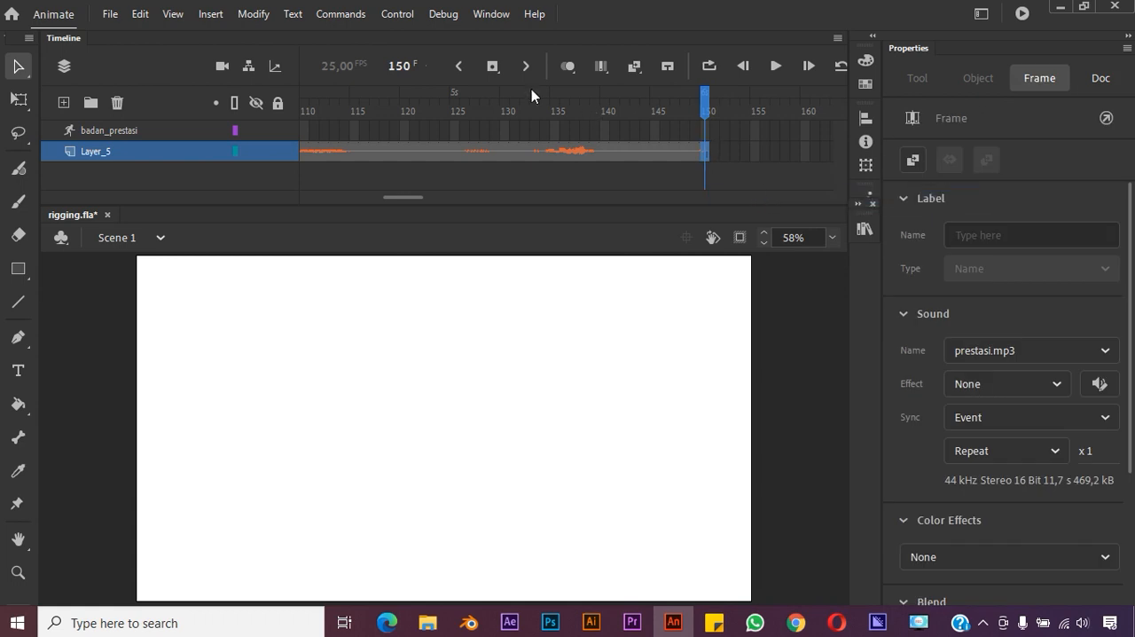
left_click(776, 66)
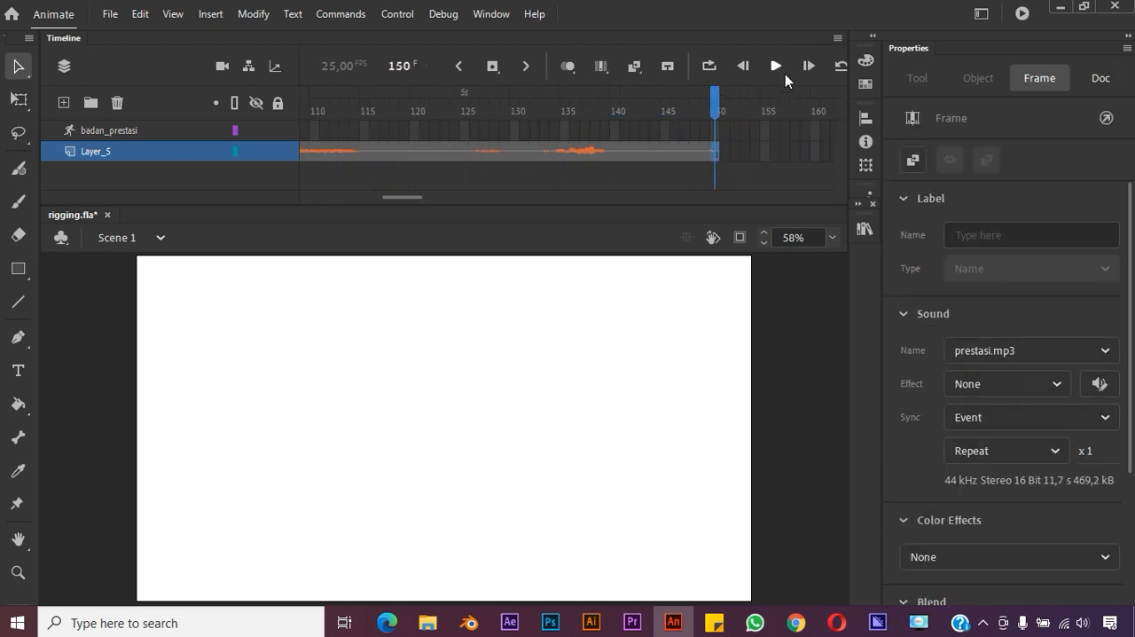
Extend the audio on Layer_5 to frame 295 and play it back to its end
left_click_drag(405, 195, 513, 199)
left_click(765, 151)
right_click(765, 153)
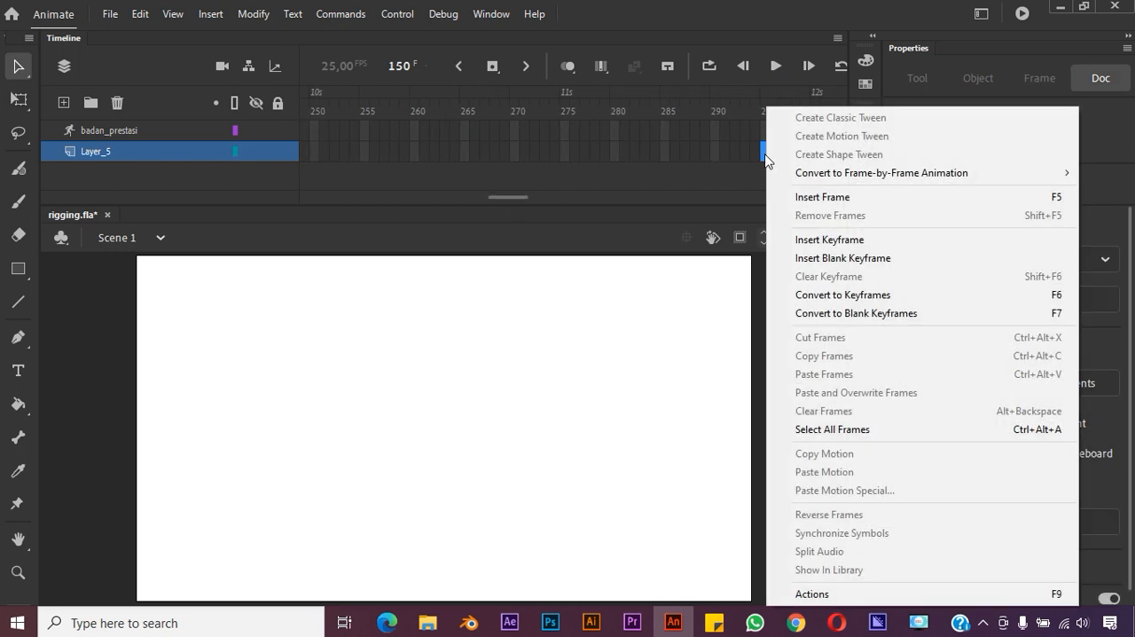
left_click(812, 195)
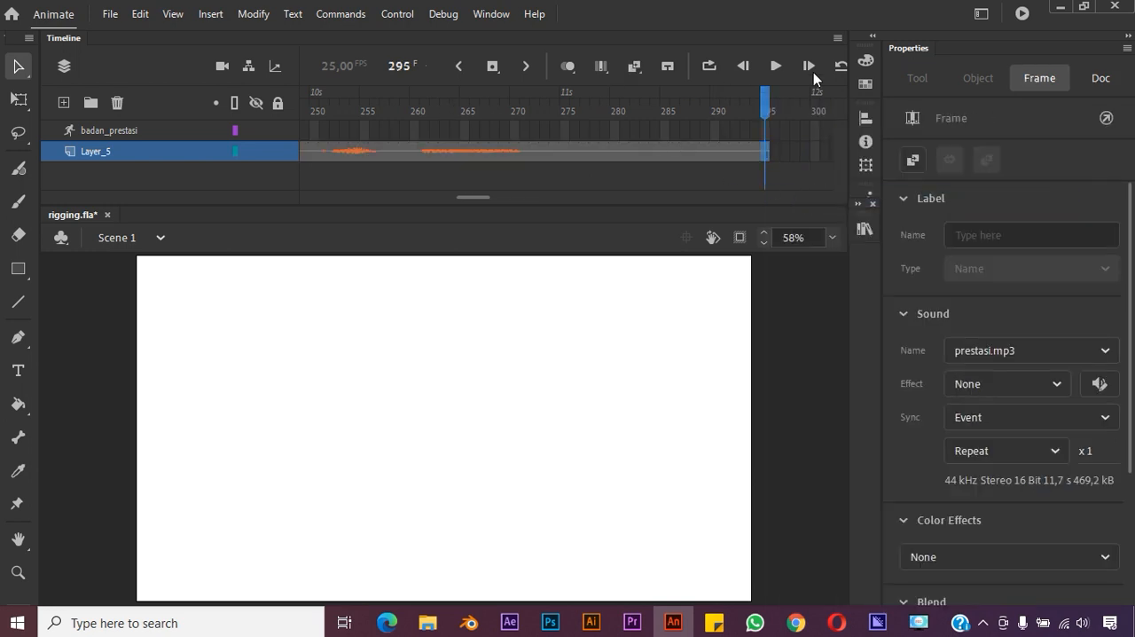
left_click(775, 68)
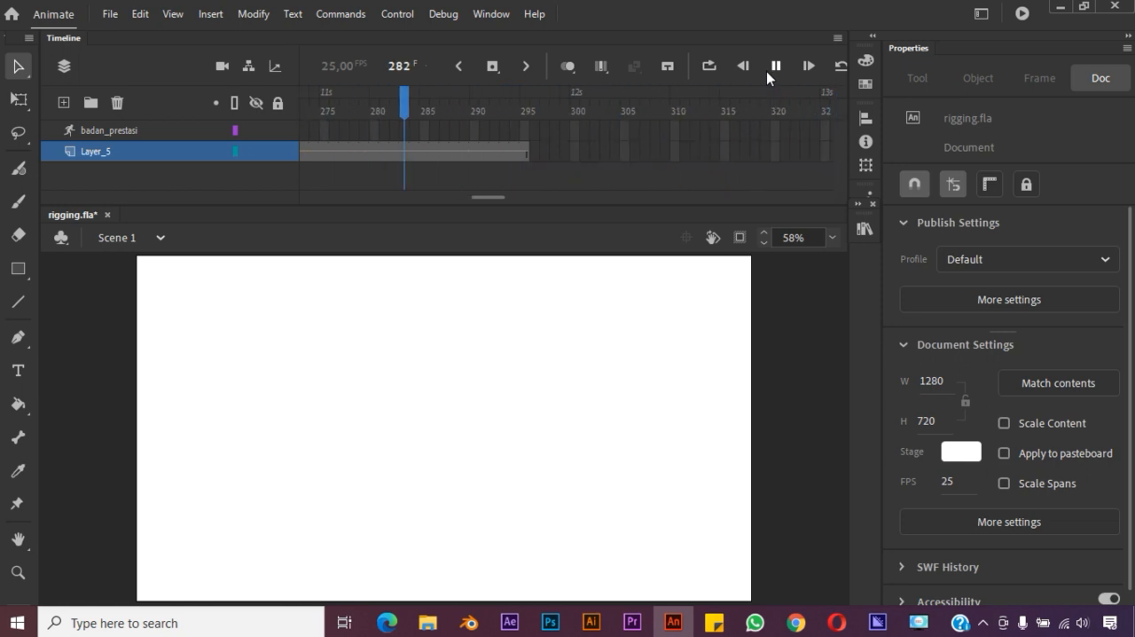
key("space")
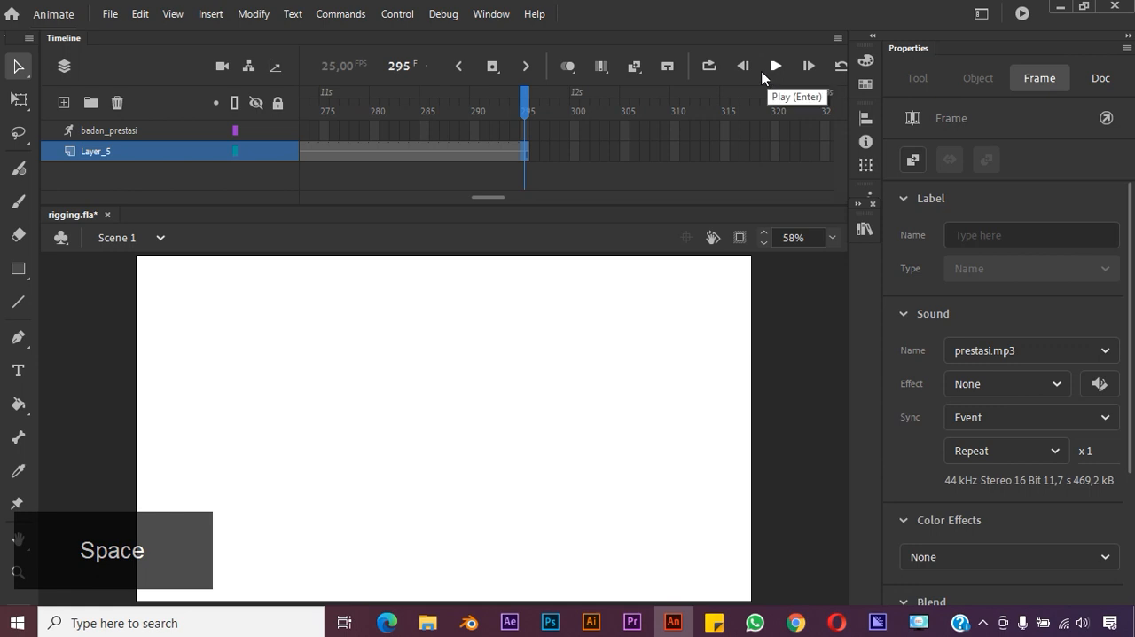
Try to move the frame 25 pose of badan_prestasi to frame 50, and undo the move
left_click_drag(485, 197, 279, 194)
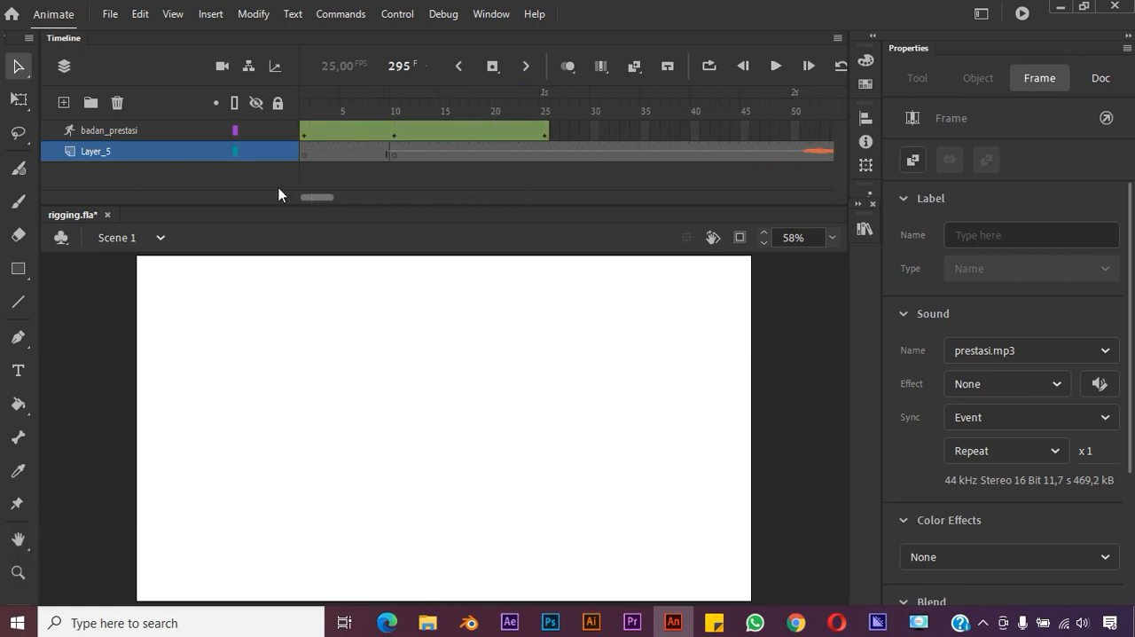
left_click(540, 133)
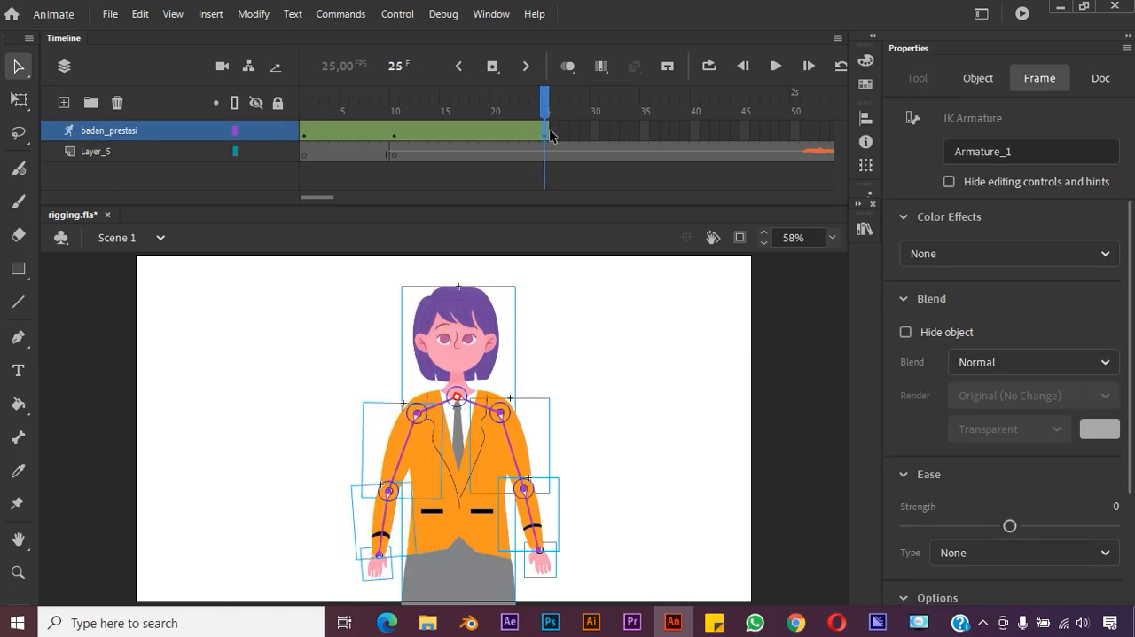
left_click_drag(544, 137, 794, 137)
left_click_drag(559, 95, 610, 121)
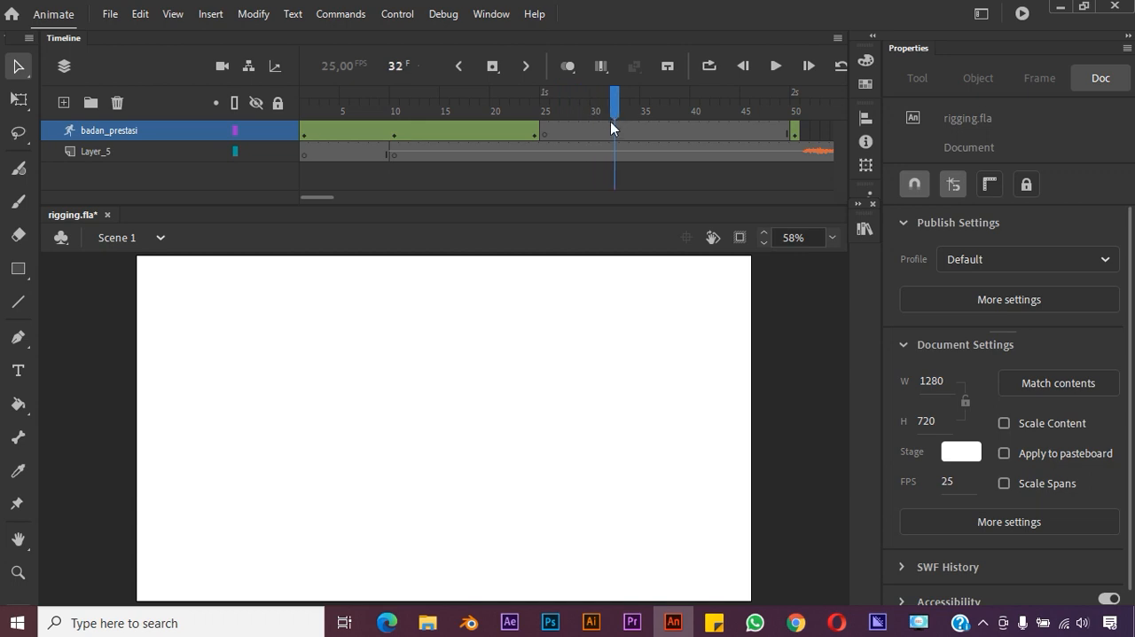
left_click(543, 134)
key("ctrl+z")
key("ctrl+z")
key("ctrl+z")
key("ctrl+z")
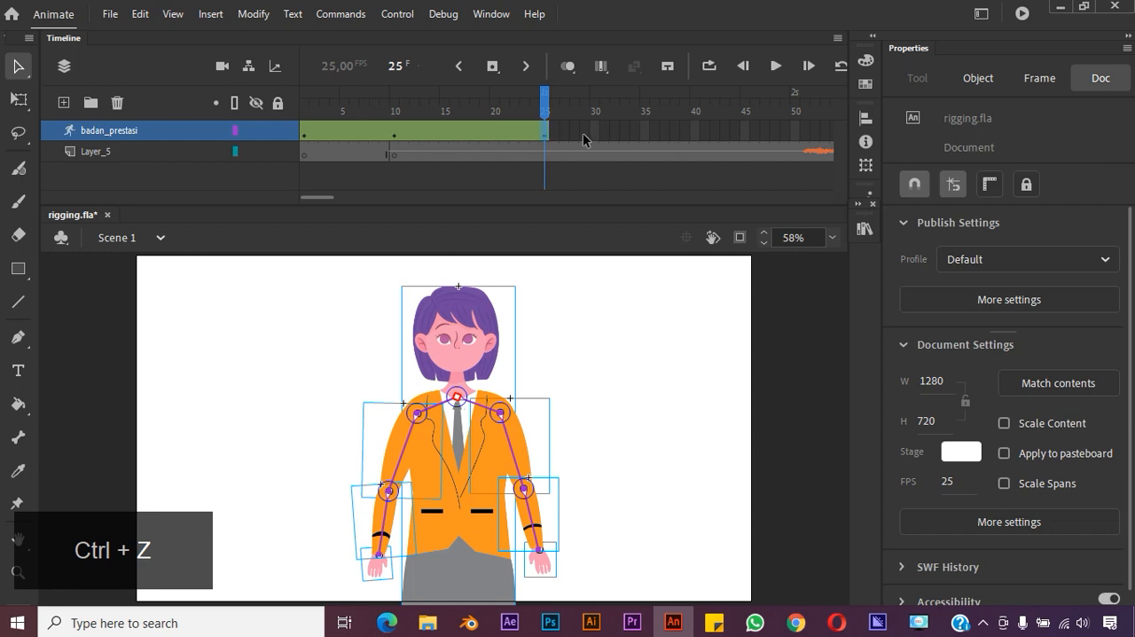
Extend the badan_prestasi armature layer with frames up to frame 50
left_click(605, 133)
left_click(545, 133)
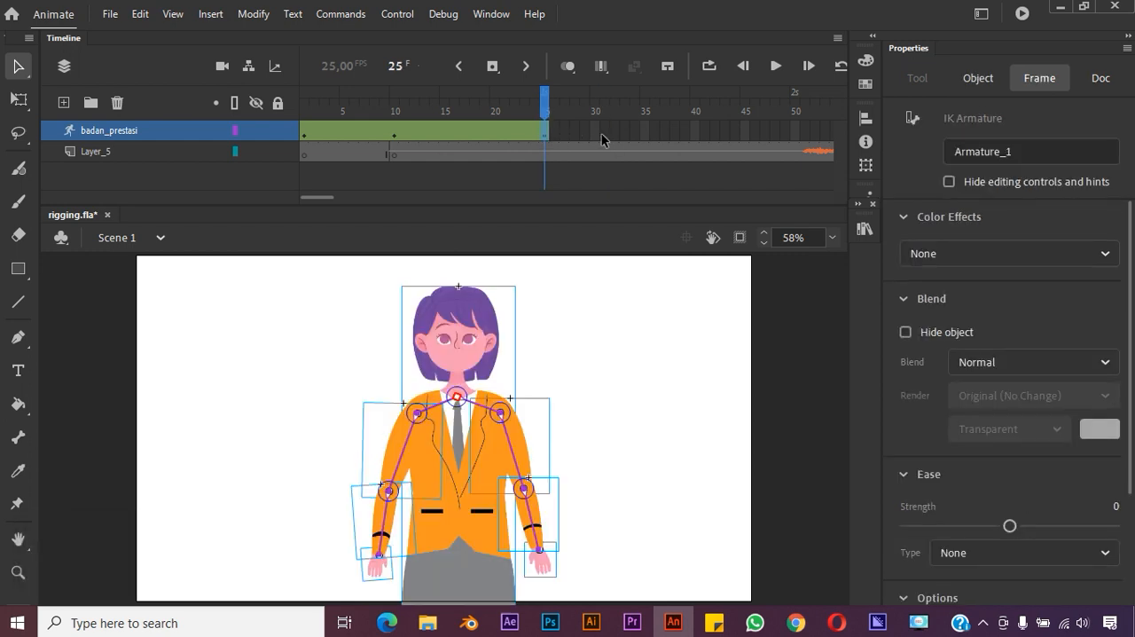
left_click(795, 133)
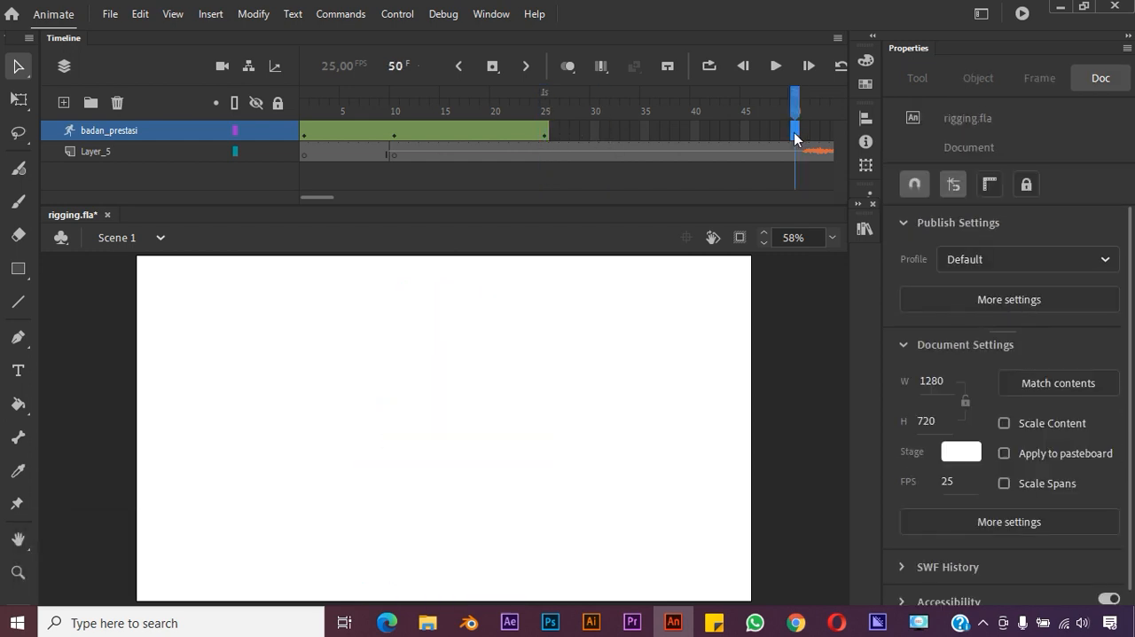
right_click(796, 137)
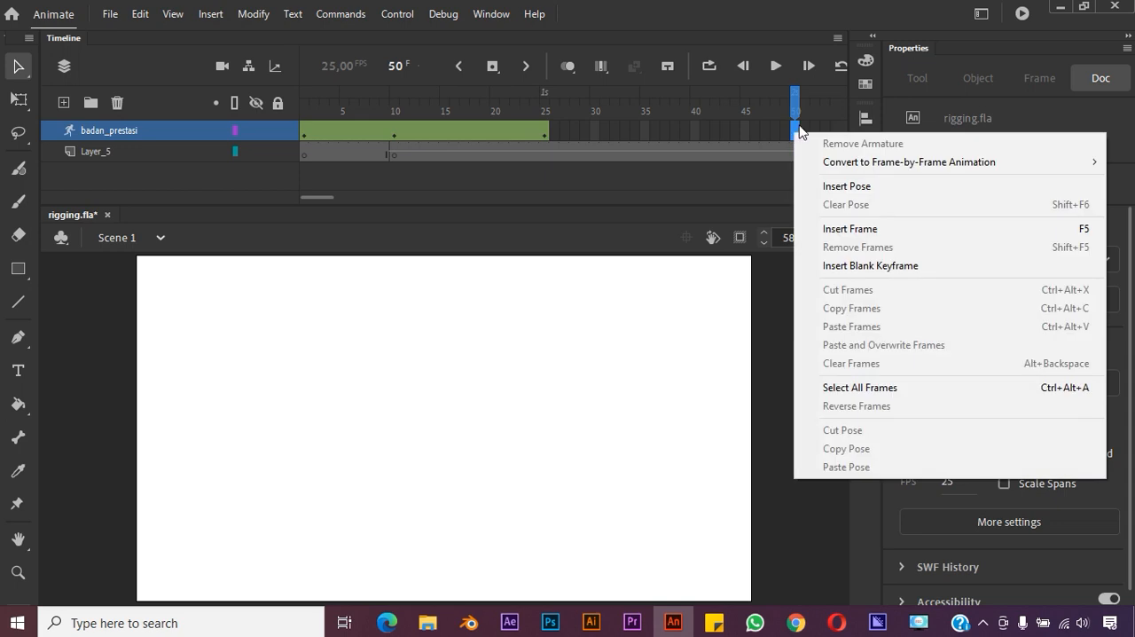
left_click(863, 228)
Move the frame 25 pose of badan_prestasi to frame 38 and the frame 10 pose to frame 24
left_click(546, 136)
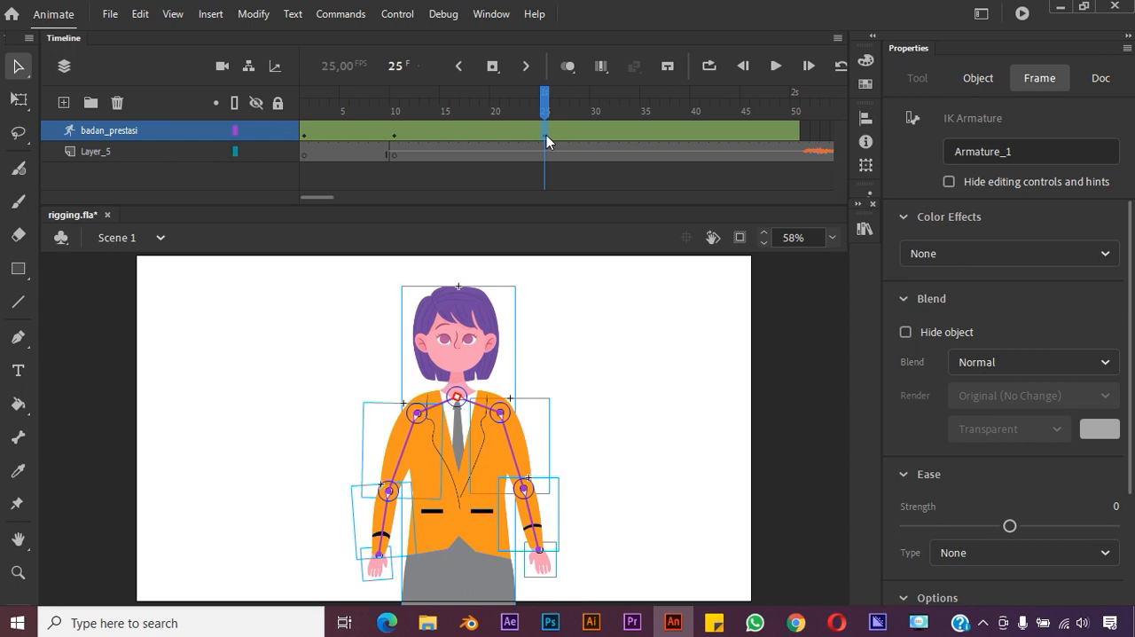
left_click(626, 136)
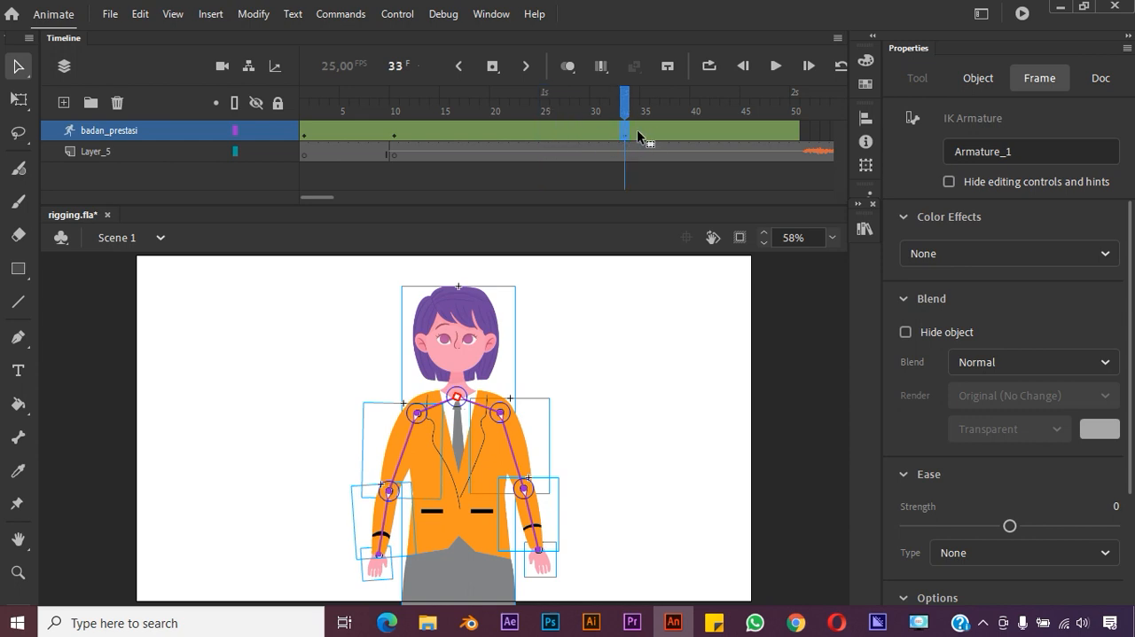
left_click_drag(666, 107, 364, 107)
left_click(396, 134)
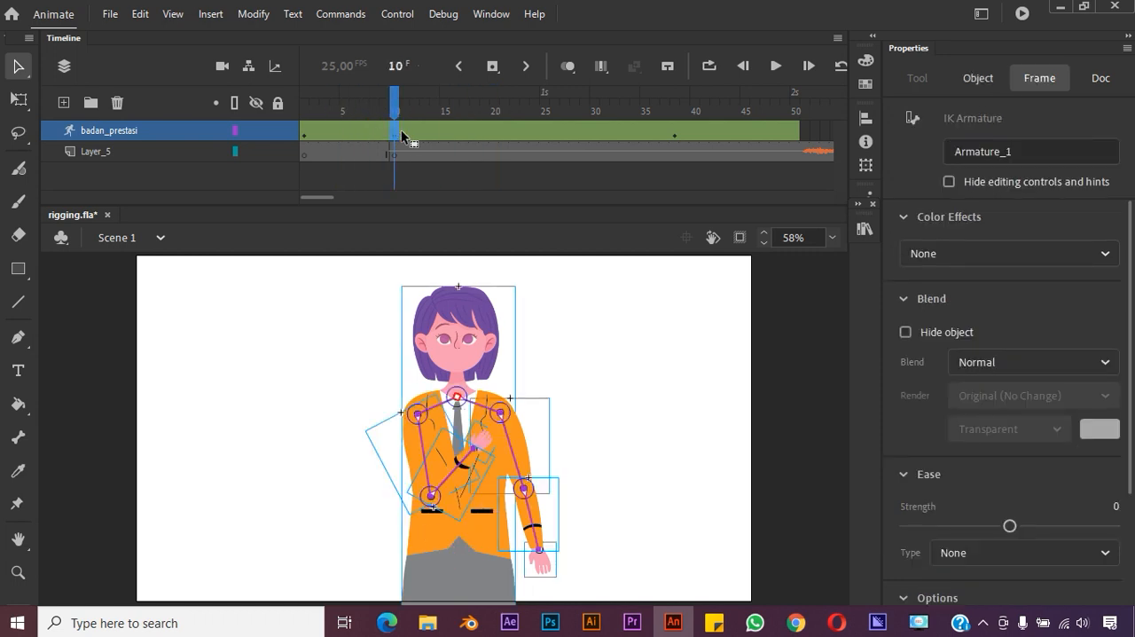
left_click_drag(494, 133, 531, 131)
Open the sound envelope of prestasi.mp3 on Layer_5 and add a volume point at about 1.6 seconds, close to full volume
left_click(627, 155)
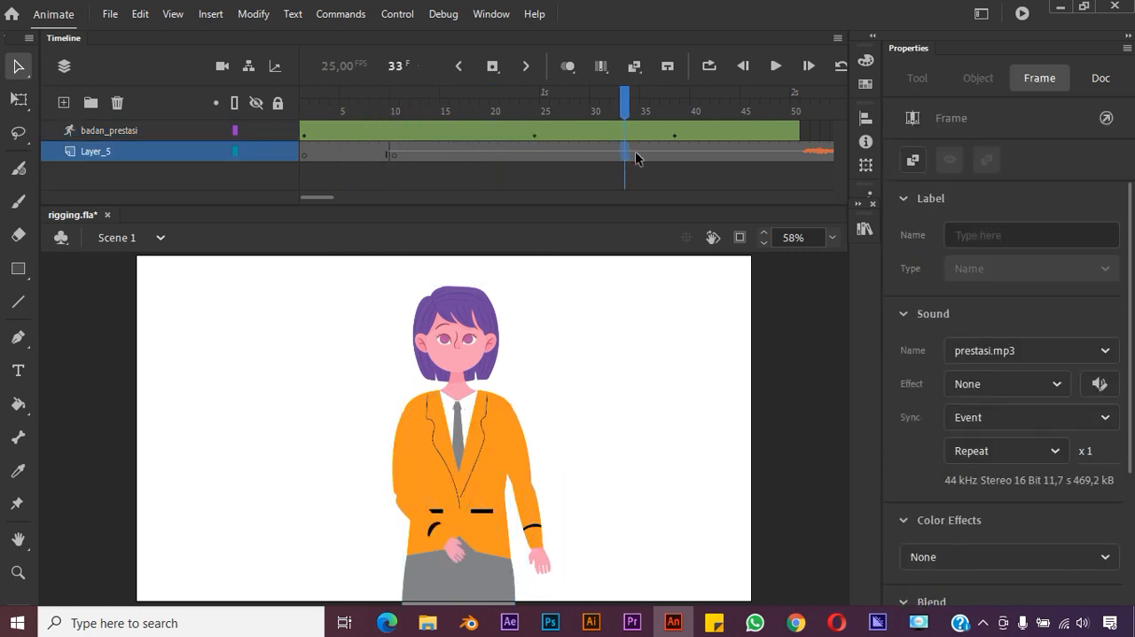
left_click(394, 155)
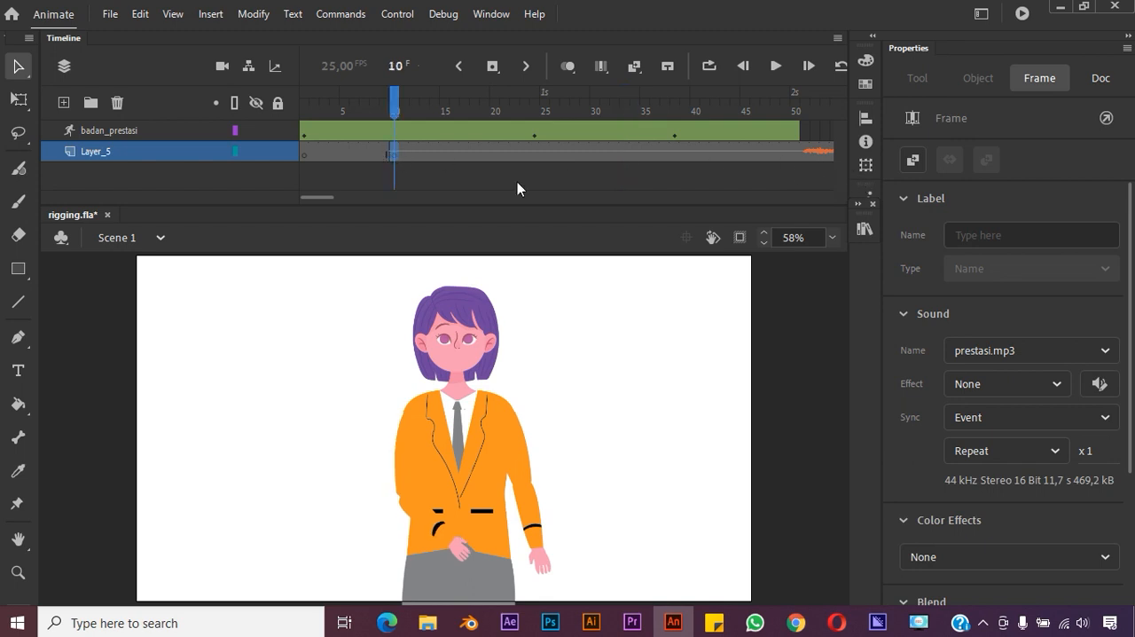
left_click(1098, 384)
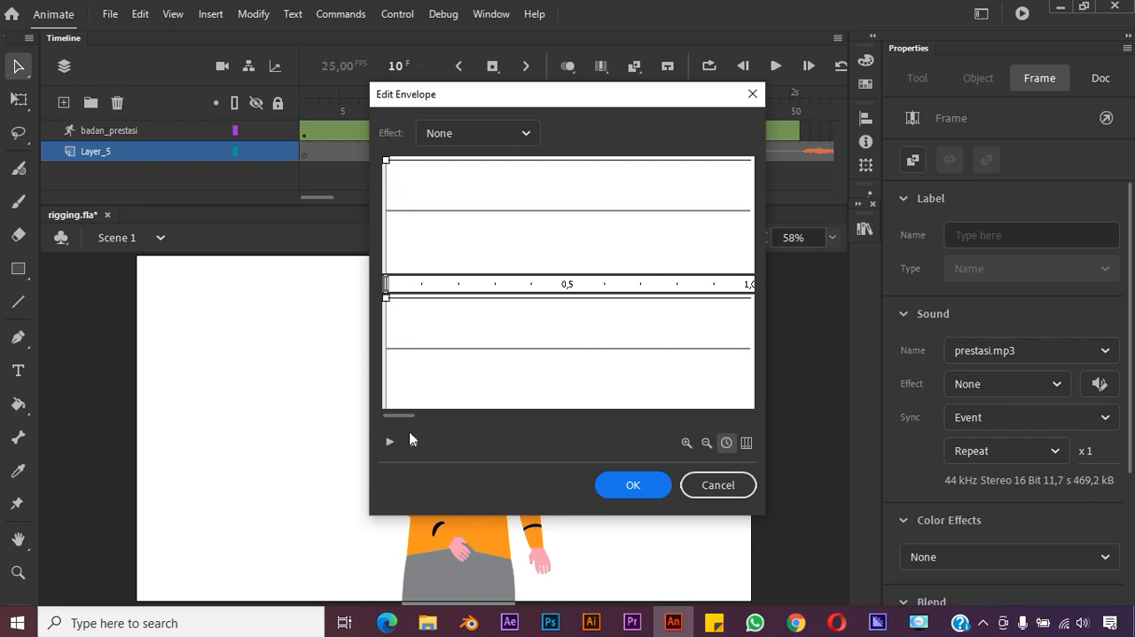
left_click_drag(406, 417, 433, 418)
left_click(631, 224)
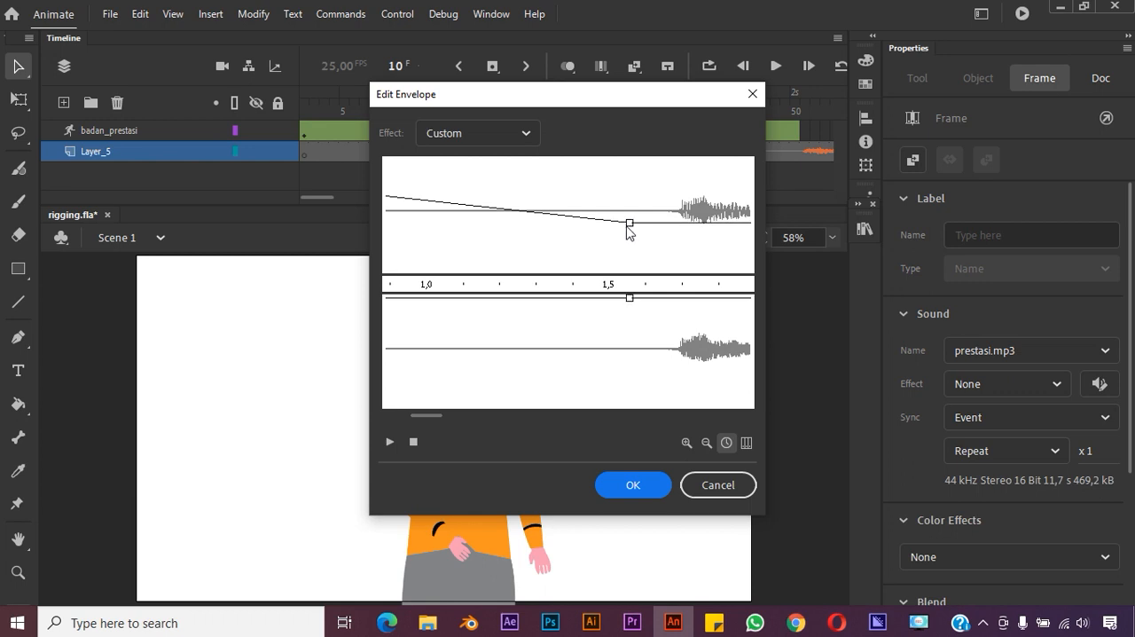
key("ctrl+z")
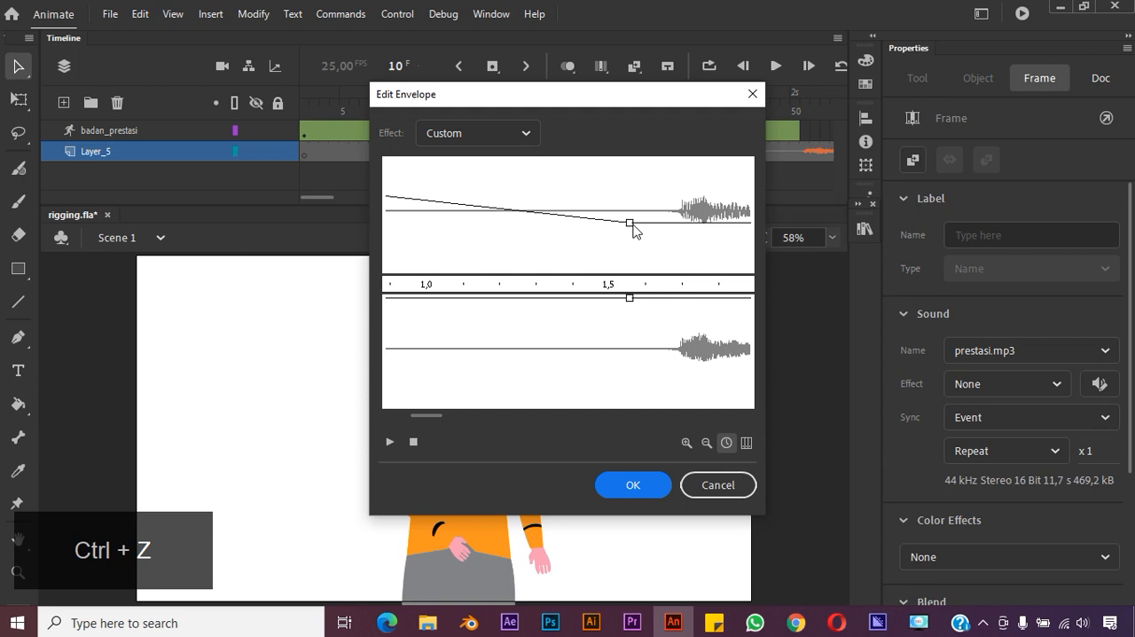
left_click_drag(629, 222, 653, 162)
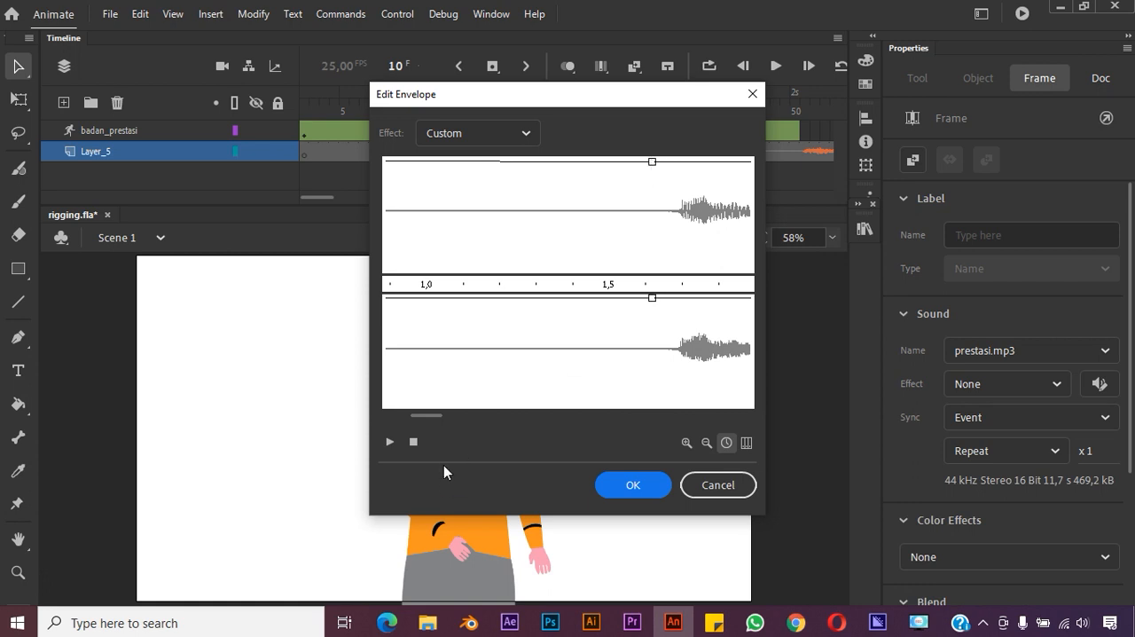
Trim the silent beginning of prestasi.mp3 by moving its start point to just before the speech, and apply the envelope
left_click_drag(429, 415, 374, 402)
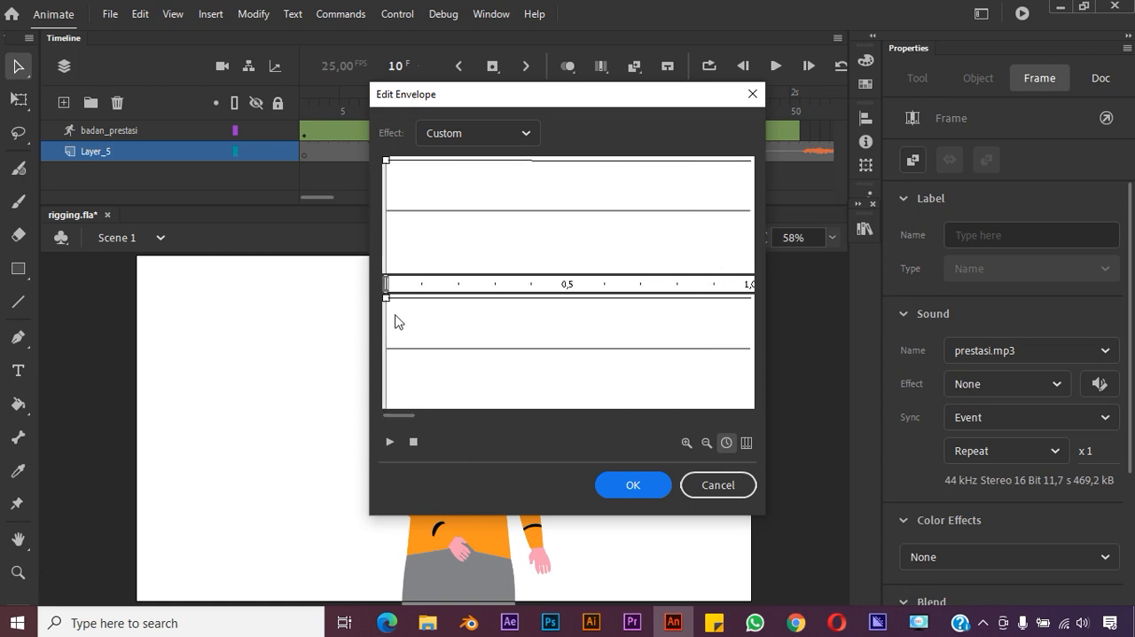
left_click_drag(384, 282, 626, 283)
left_click_drag(383, 416, 429, 400)
mouse_move(396, 280)
left_mouse_down()
mouse_move(542, 307)
mouse_move(564, 297)
left_mouse_up()
mouse_move(422, 414)
left_mouse_down()
mouse_move(441, 417)
mouse_move(421, 414)
left_mouse_up()
left_click_drag(482, 281, 616, 300)
left_click(635, 487)
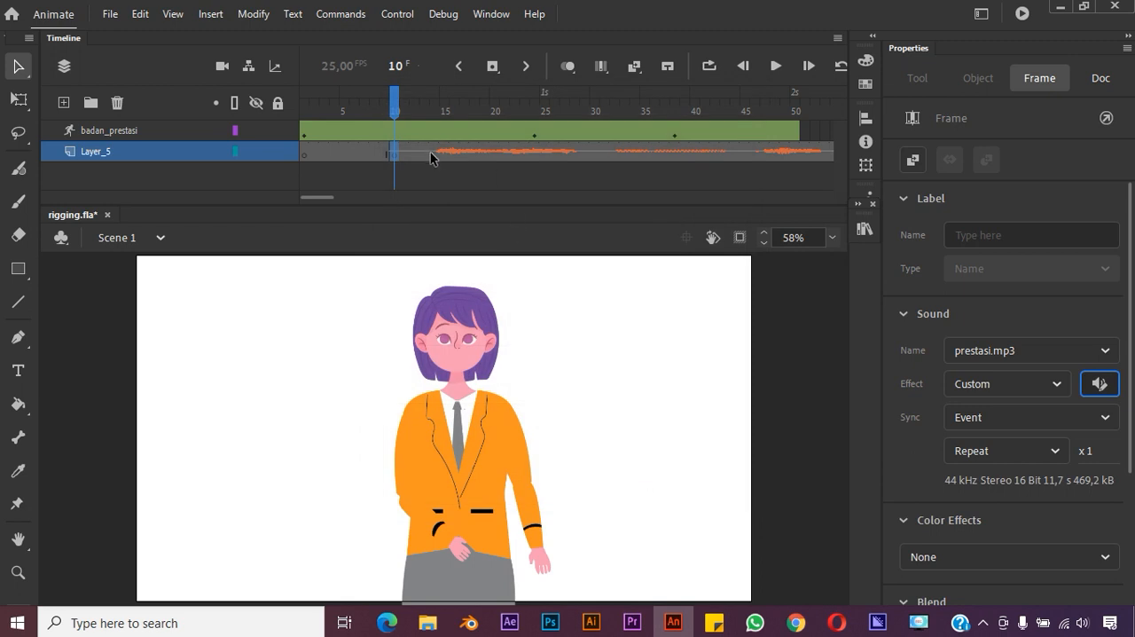
Play the timeline from its beginning to the end to check the trimmed prestasi.mp3 audio
left_click_drag(402, 110, 304, 111)
key("space")
left_click(775, 65)
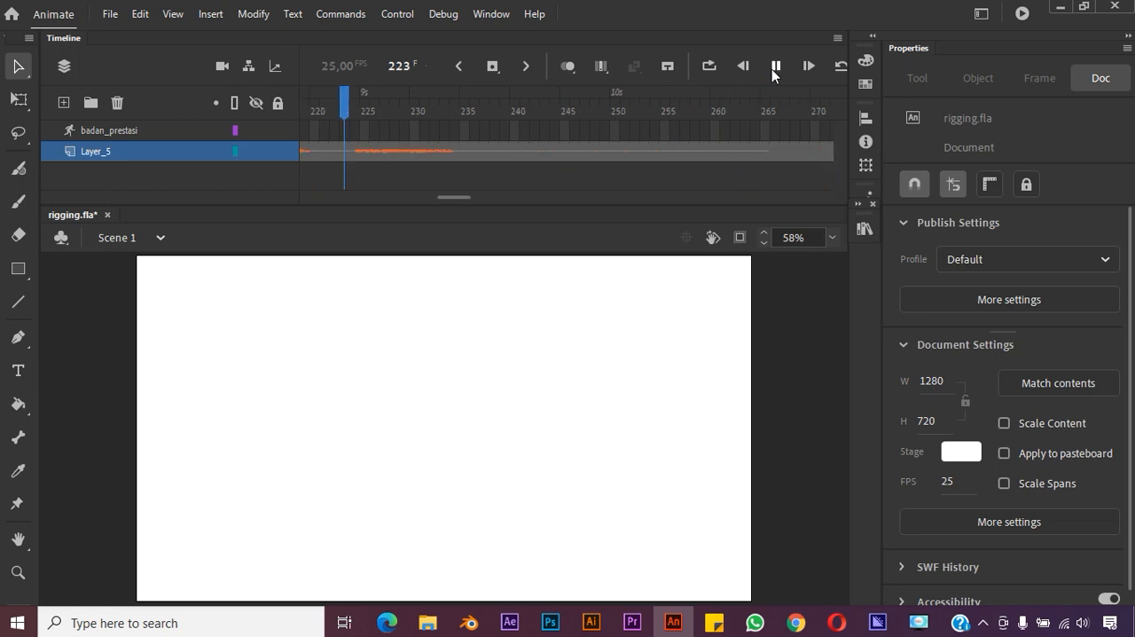
key("space")
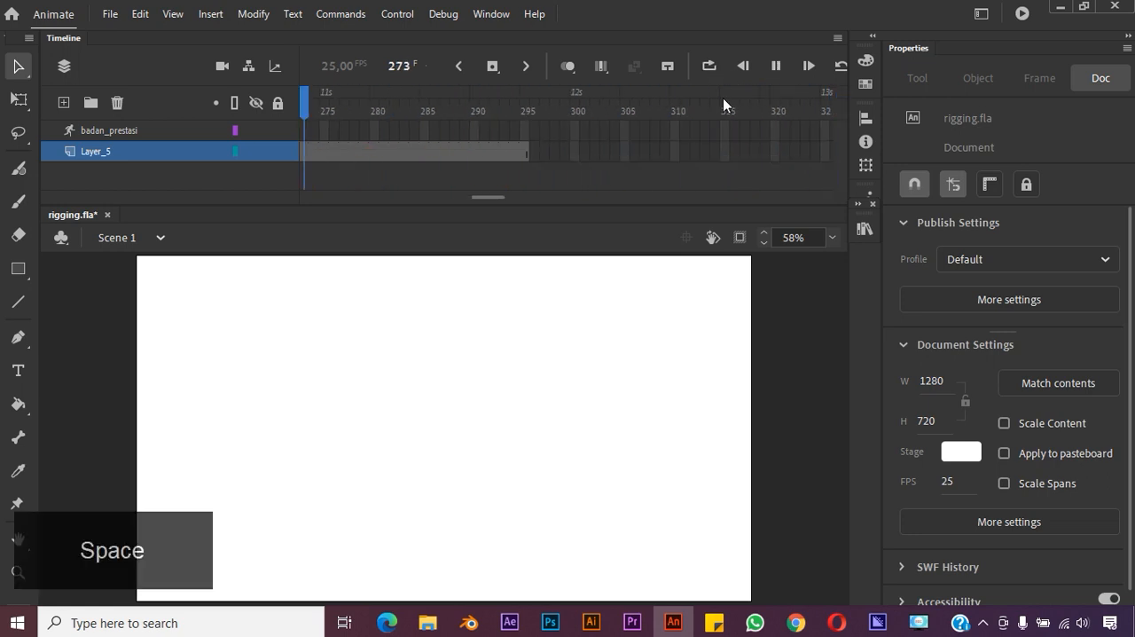
left_click_drag(488, 195, 313, 195)
Move the frame 24 pose of badan_prestasi to frame 29
left_click_drag(397, 112, 594, 106)
left_click(533, 133)
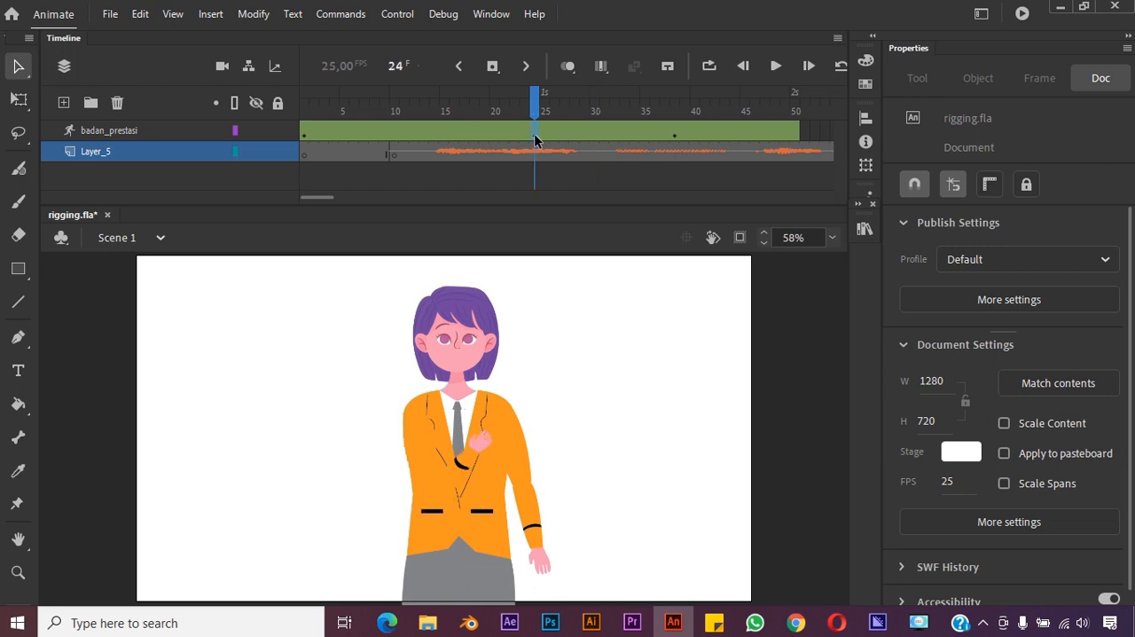
left_click(585, 138)
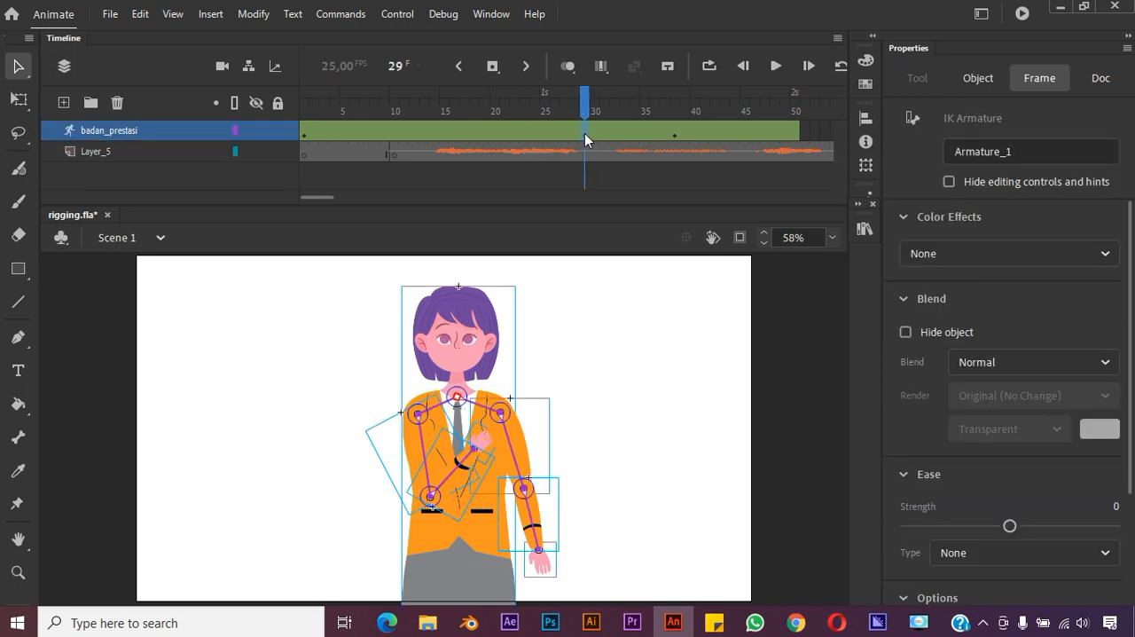
left_click_drag(680, 134, 769, 138)
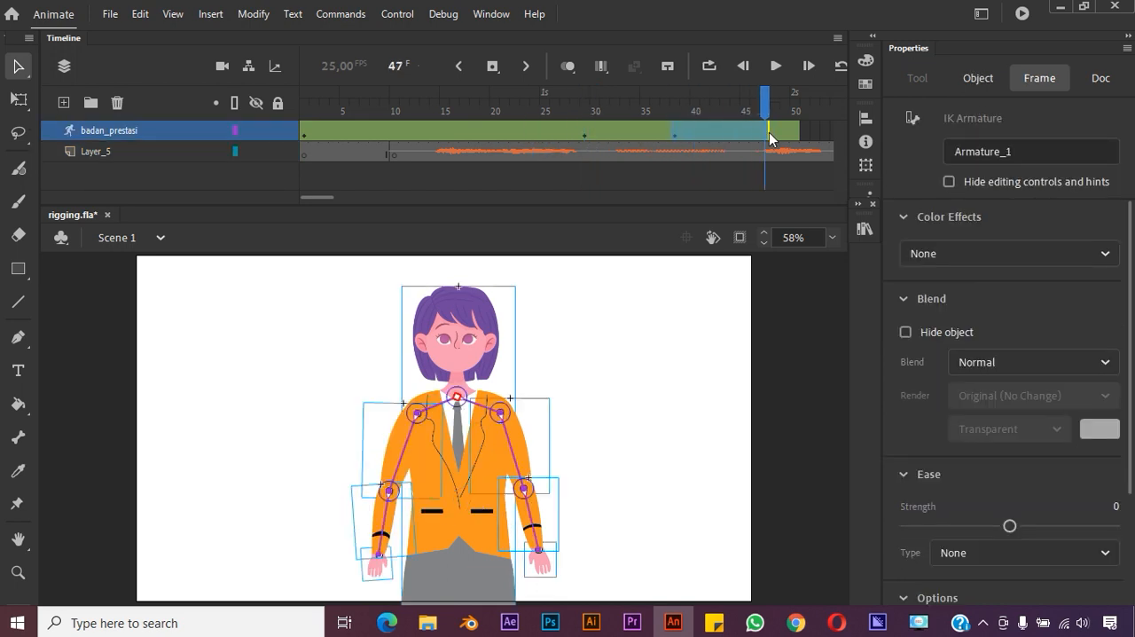
Extend the badan_prestasi armature layer with frames up to frame 275
key("shift+F5")
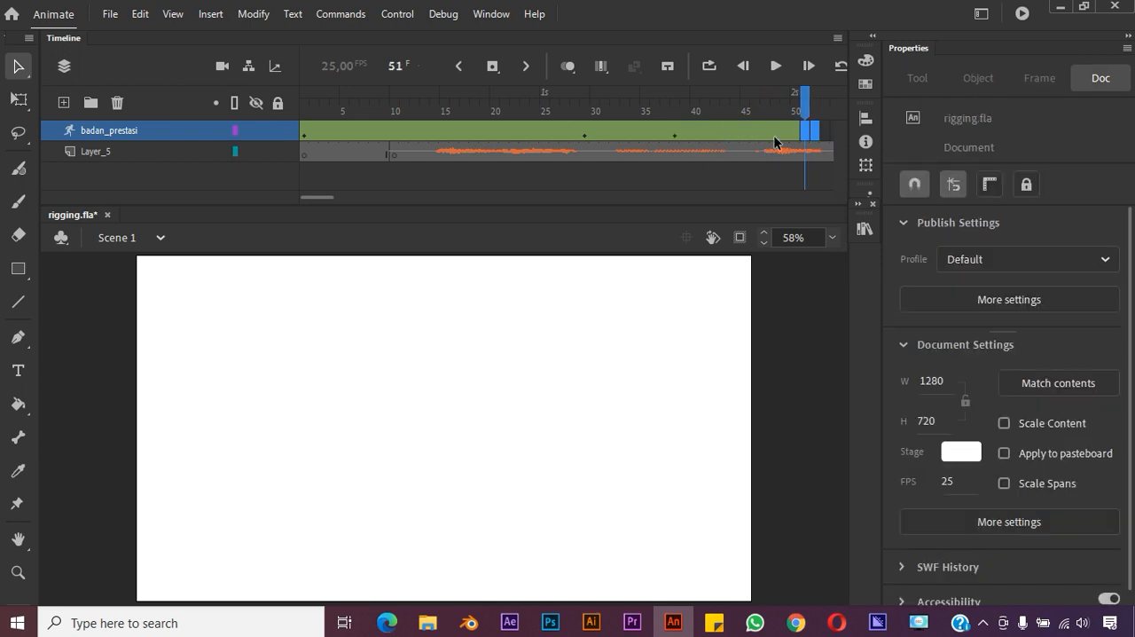
scroll(773, 138, "right", 20)
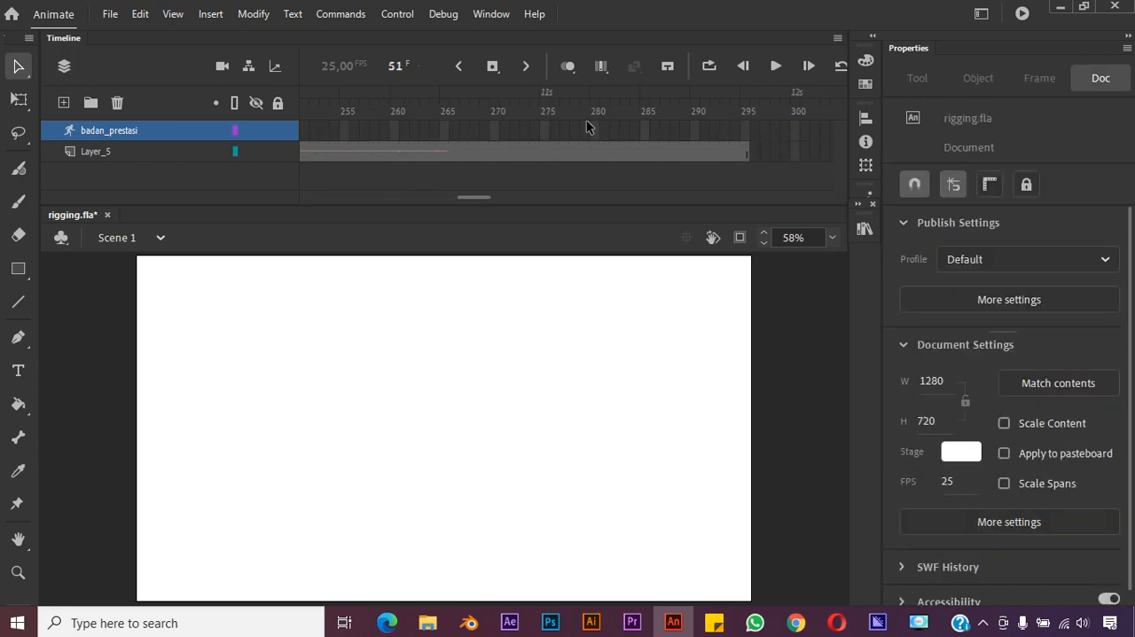
left_click(544, 130)
right_click(544, 129)
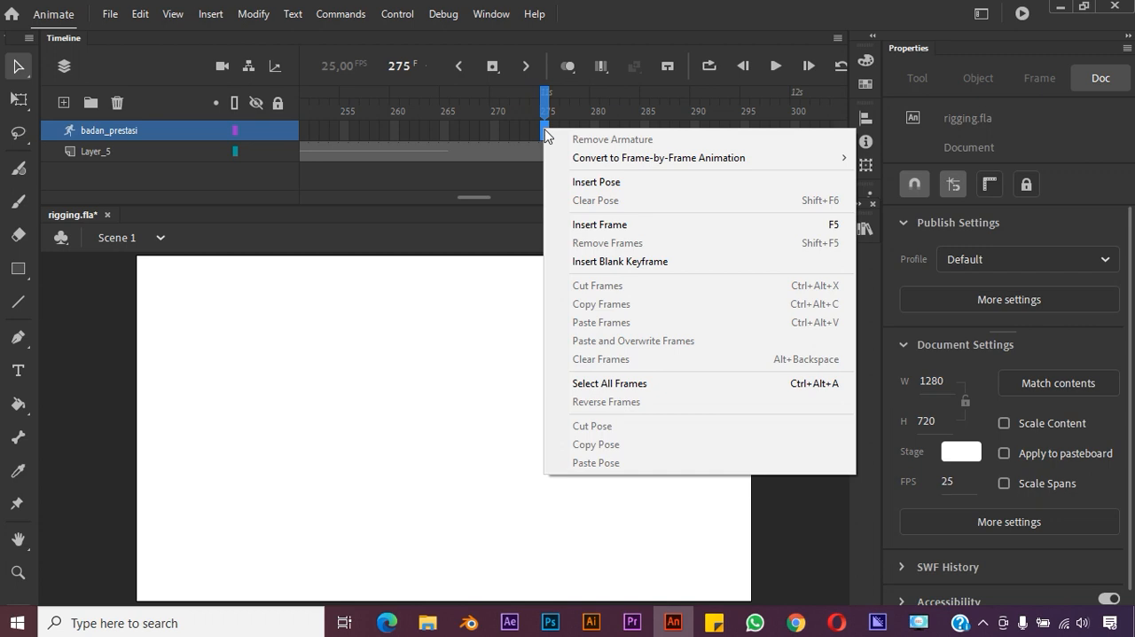
left_click(618, 234)
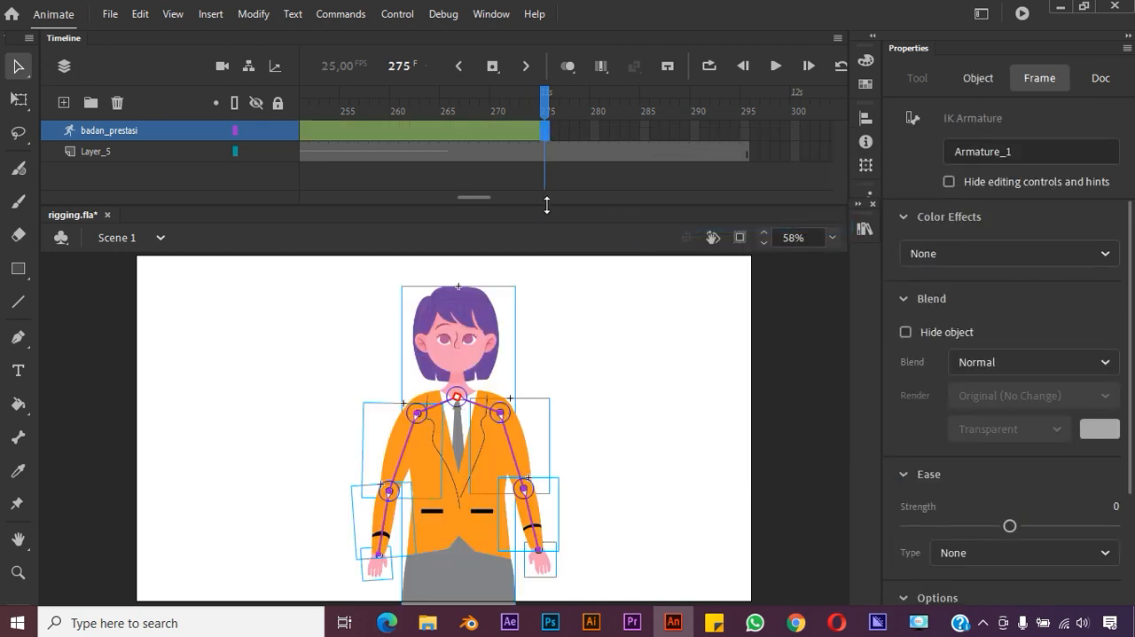
Move the frame 38 pose of badan_prestasi to frame 45
scroll(552, 139, "left", 20)
scroll(552, 139, "left", 10)
left_click(674, 133)
left_click_drag(687, 139, 749, 144)
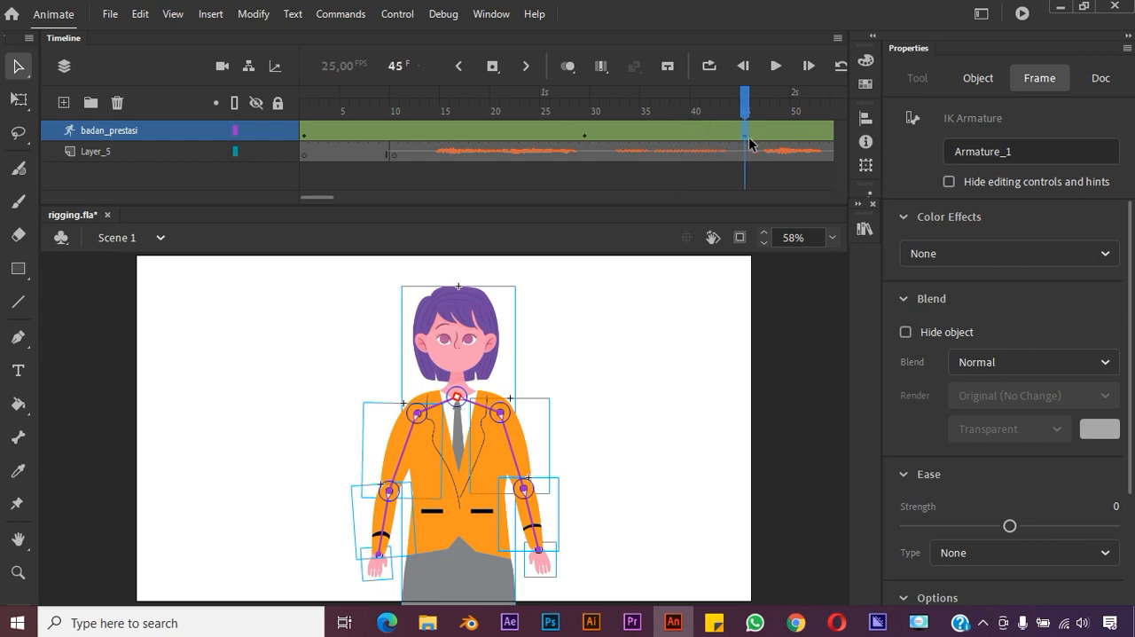
Preview the arm movement from frame 9 and move the frame 45 pose of badan_prestasi to frame 50
left_click(390, 103)
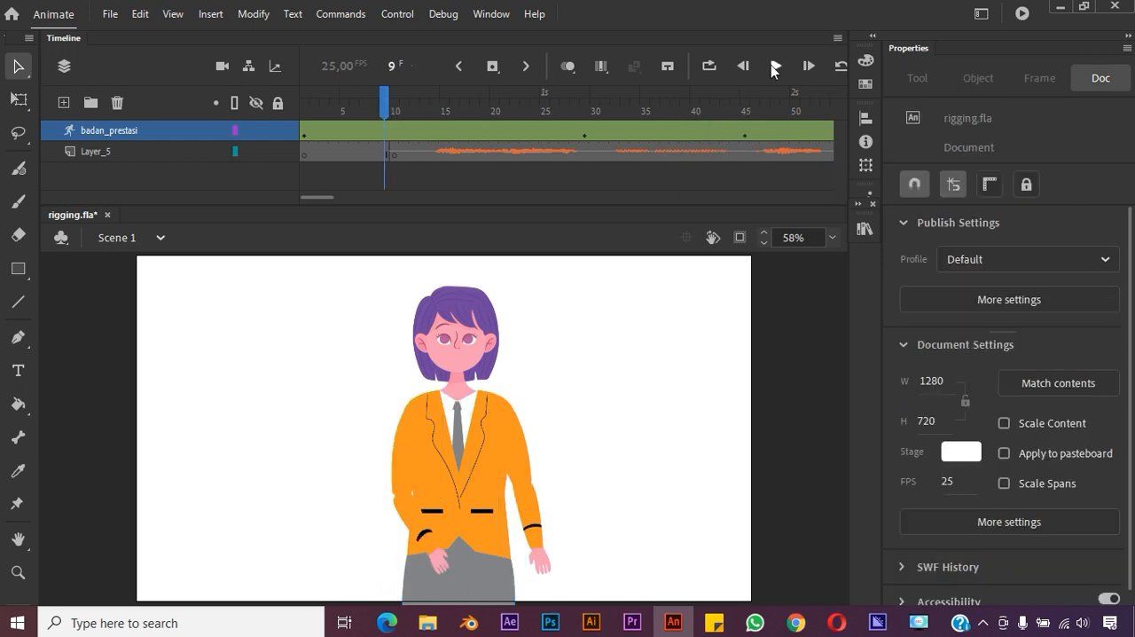
left_click(774, 67)
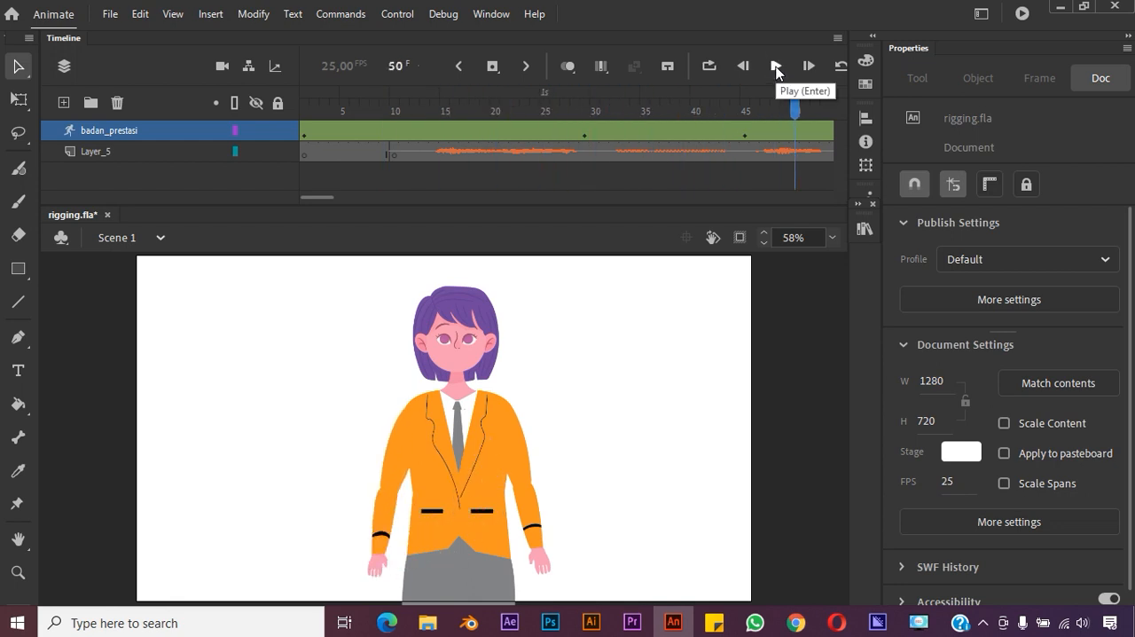
left_click(747, 133)
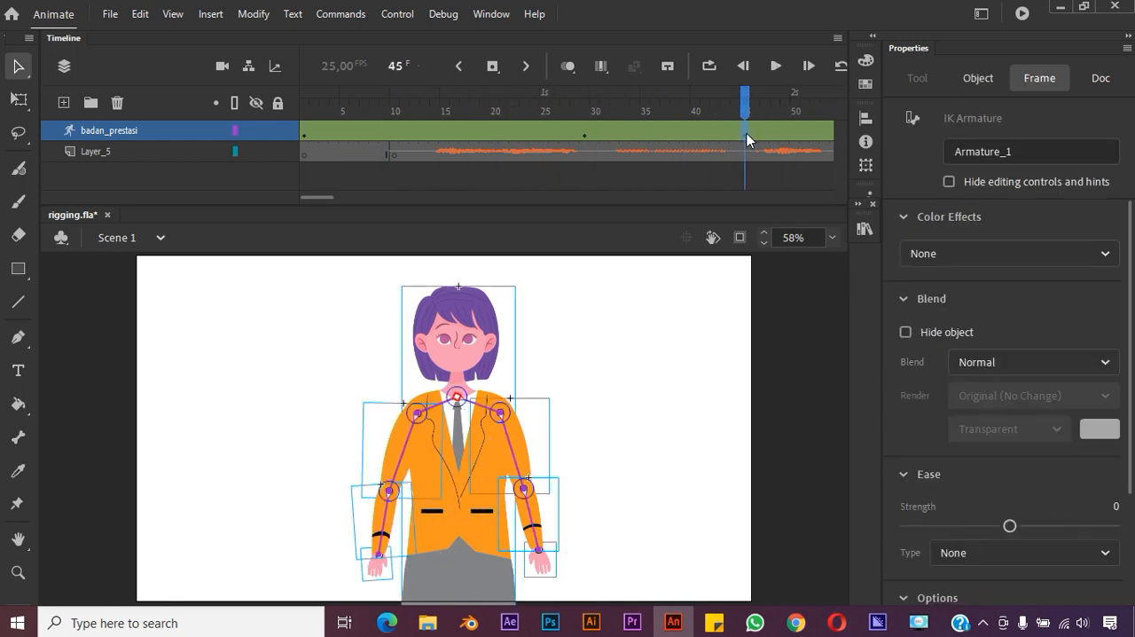
left_click(795, 139)
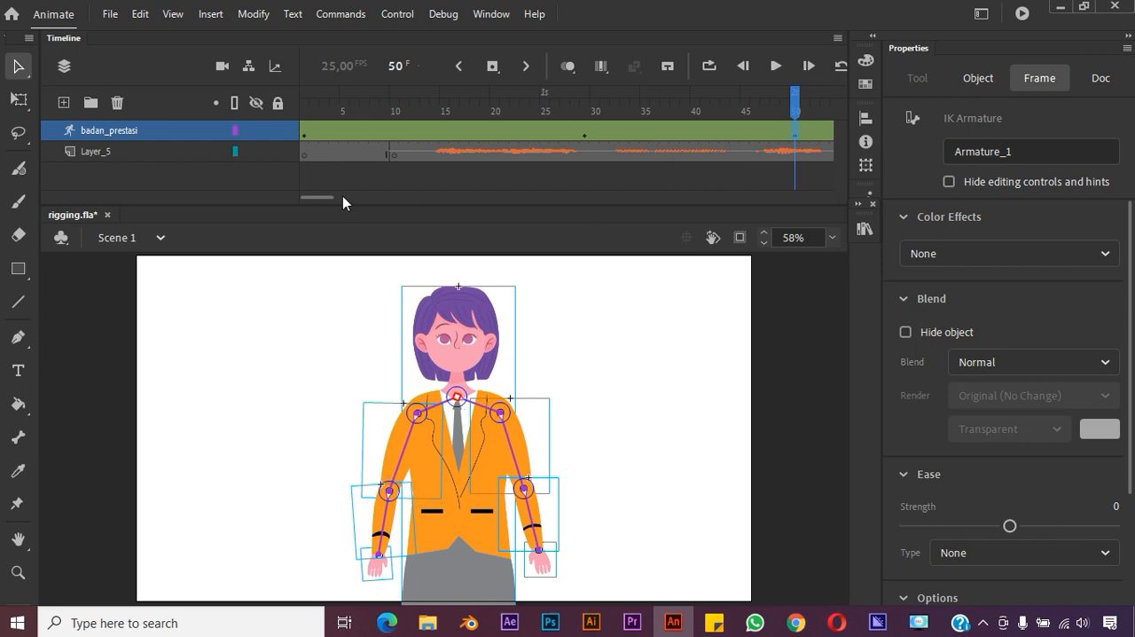
Play the animation with its audio from frame 50, and replay it from frame 1 to the end
scroll(337, 202, "right", 3)
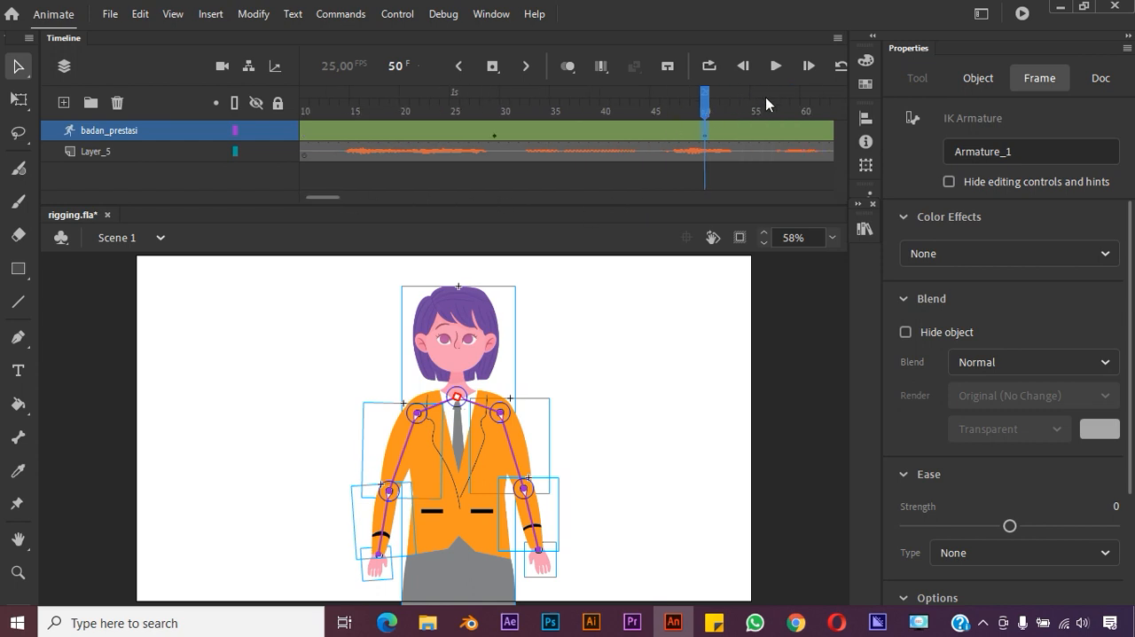
left_click(776, 68)
key("space")
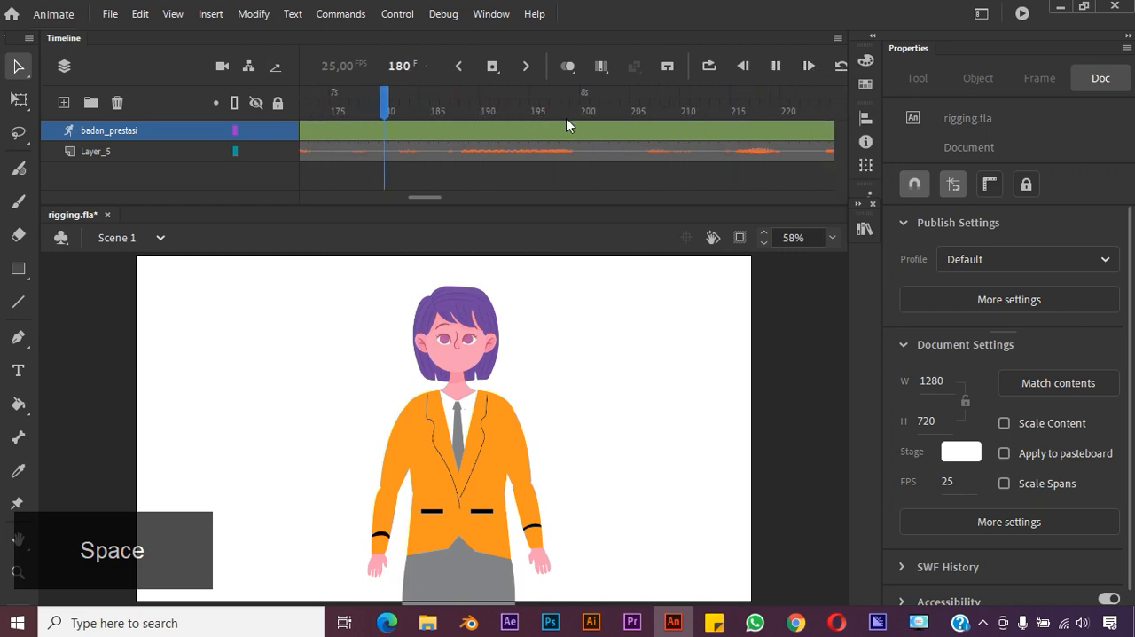
left_click(435, 196)
left_click_drag(682, 104, 203, 145)
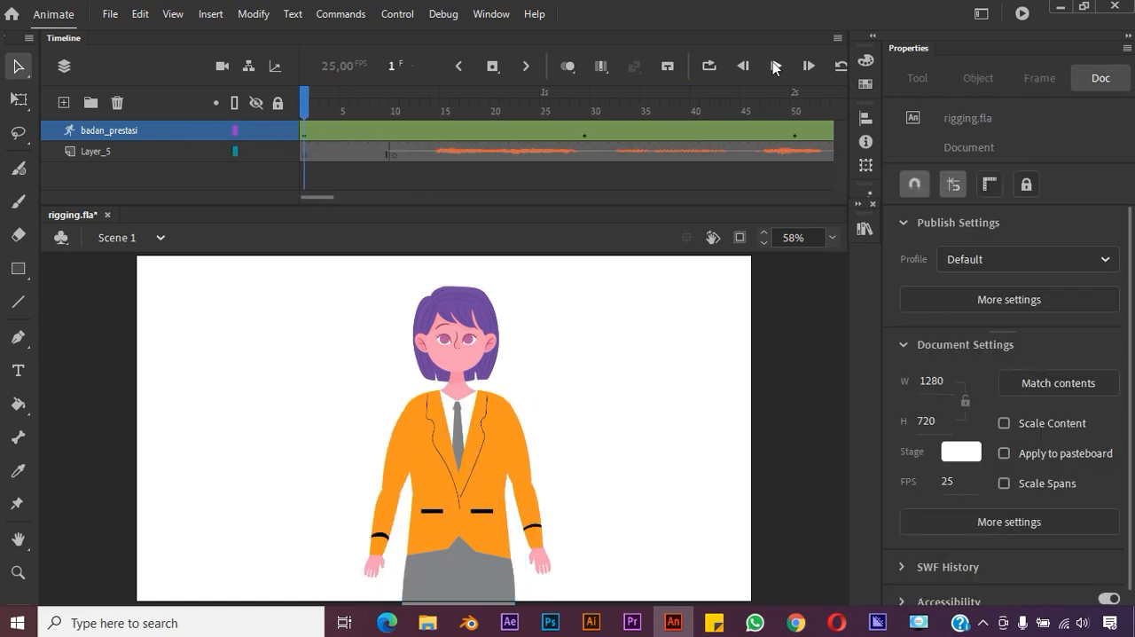
left_click(774, 67)
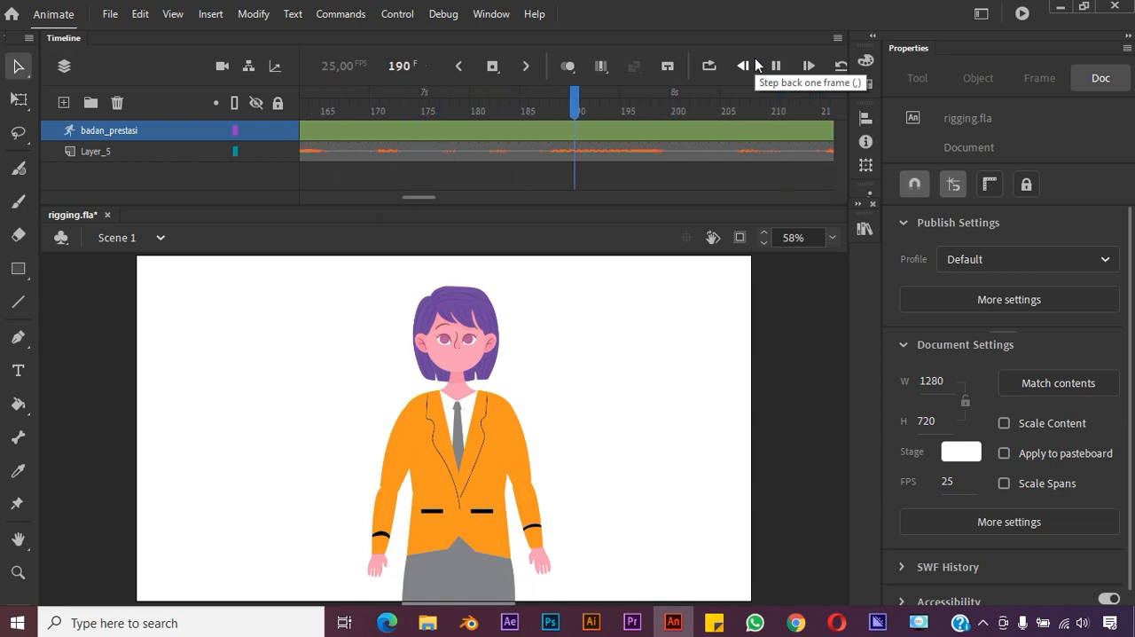
key("space")
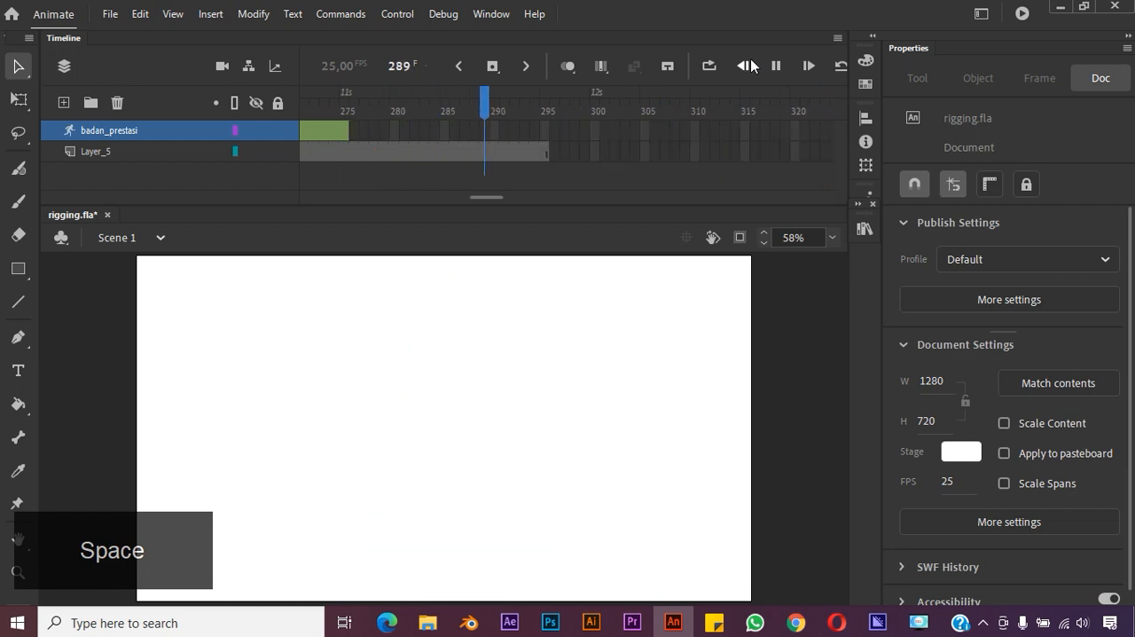
Insert a pose at frame 115 of badan_prestasi and swing both of the character's forearms inward toward the skirt
left_click_drag(545, 113, 754, 151)
left_click(768, 134)
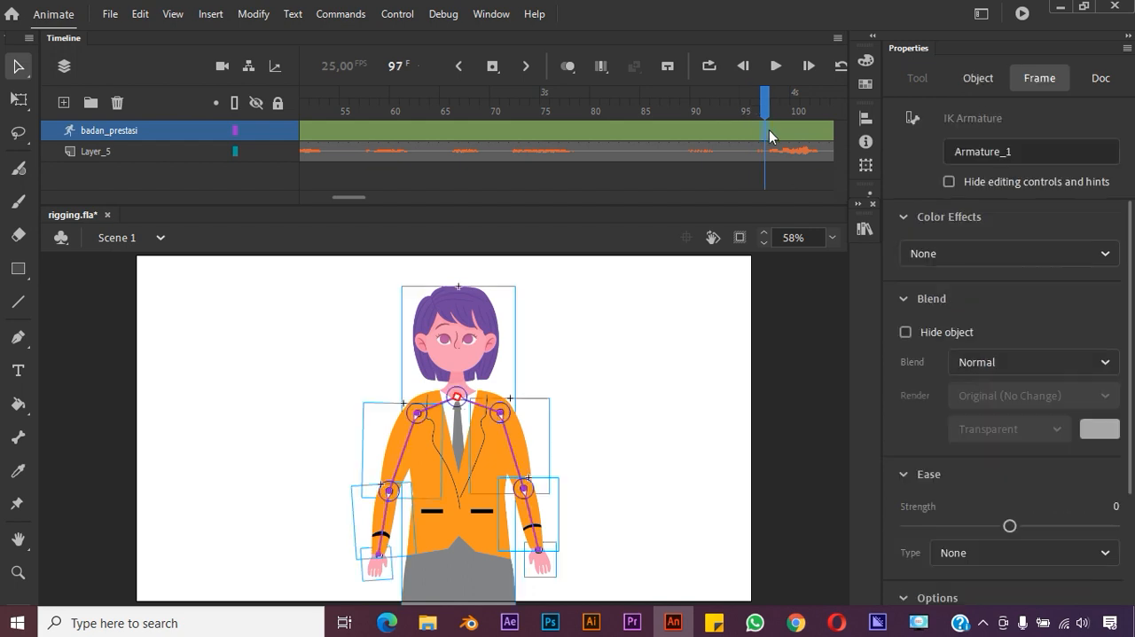
left_click_drag(798, 110, 543, 107)
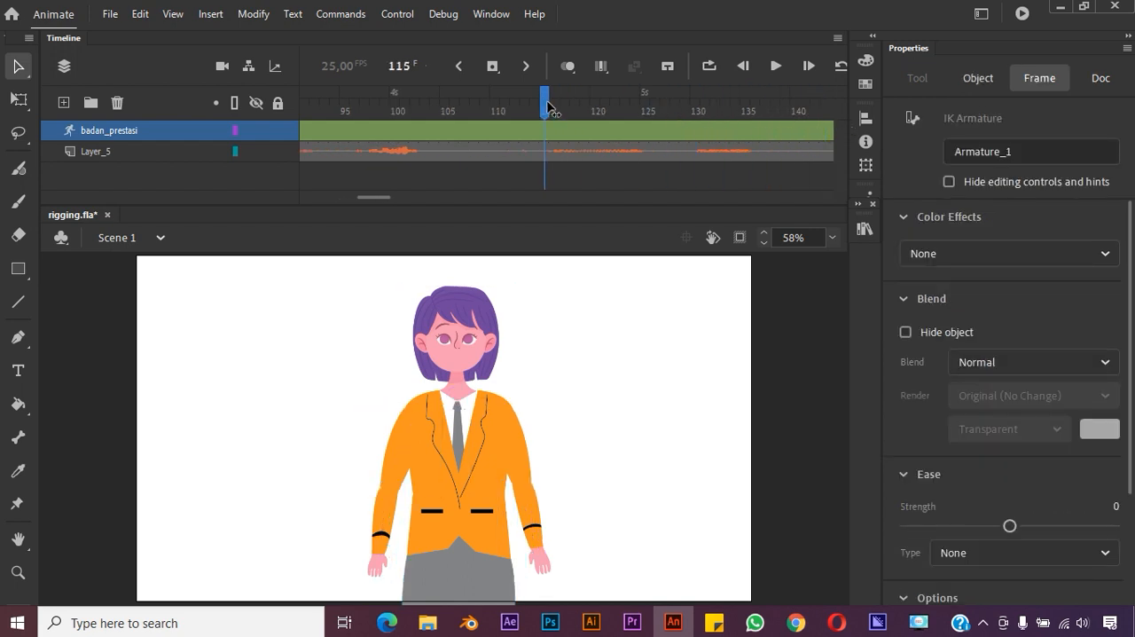
left_click(545, 131)
right_click(545, 131)
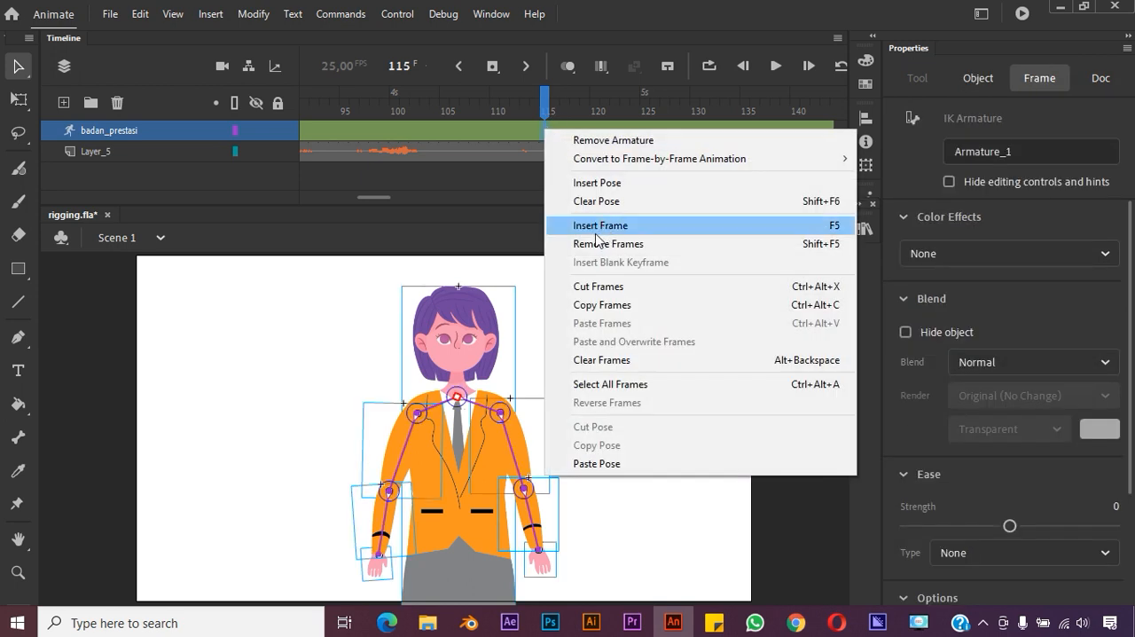
left_click(619, 186)
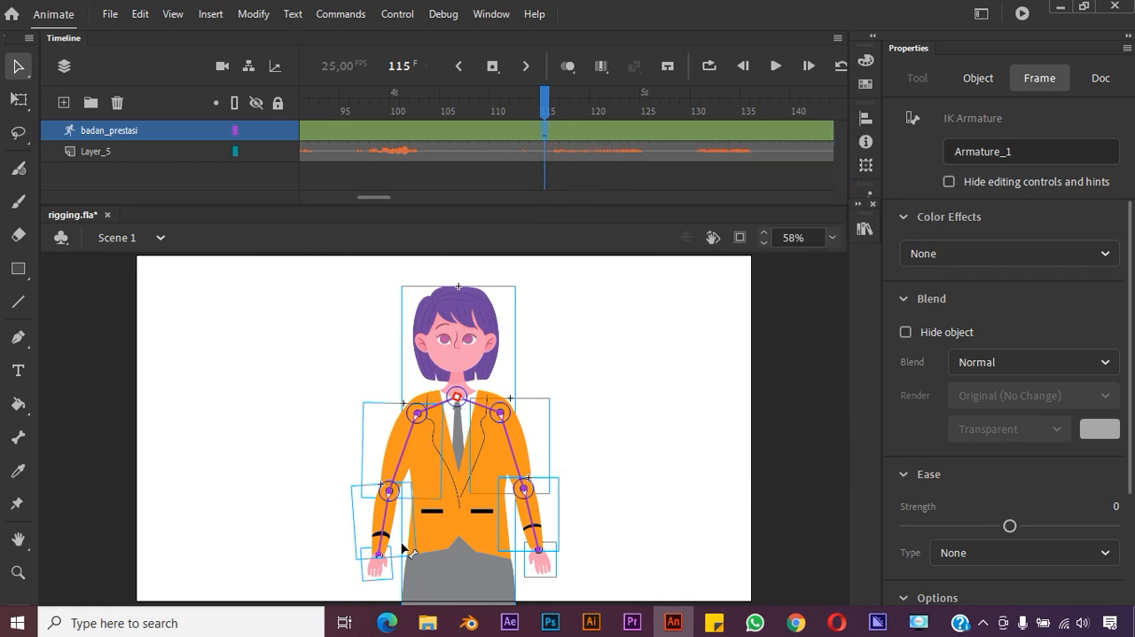
left_click_drag(378, 559, 395, 557)
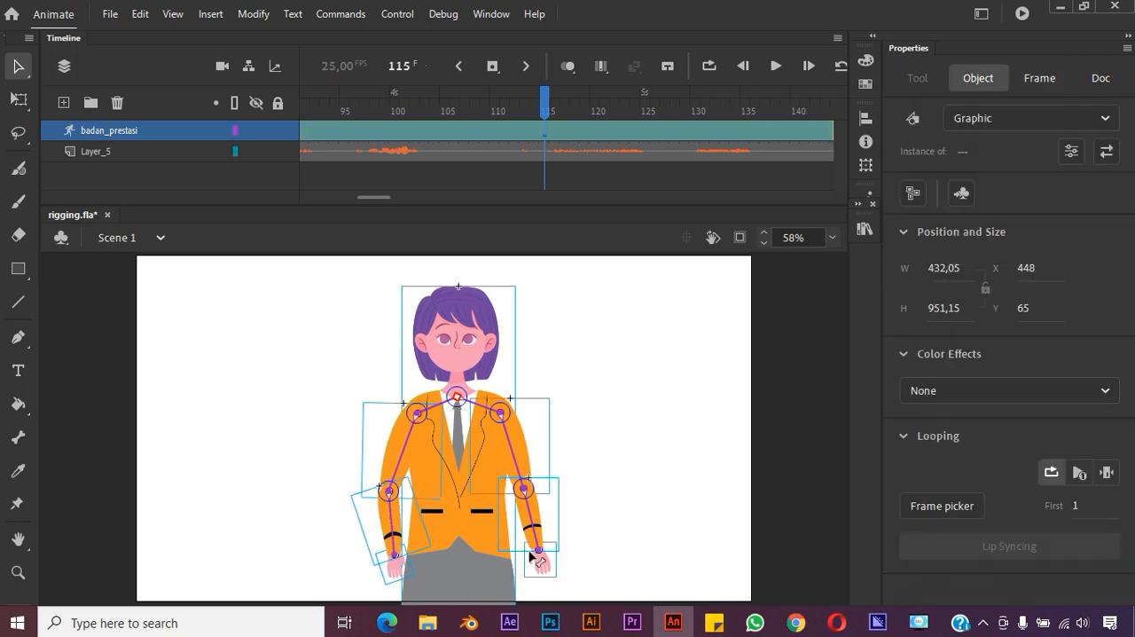
left_click_drag(539, 554, 500, 543)
Pose badan_prestasi at frame 171 by moving both of the character's hands outward so the forearms hang nearly straight down
left_click_drag(556, 113, 725, 124)
left_click(609, 171)
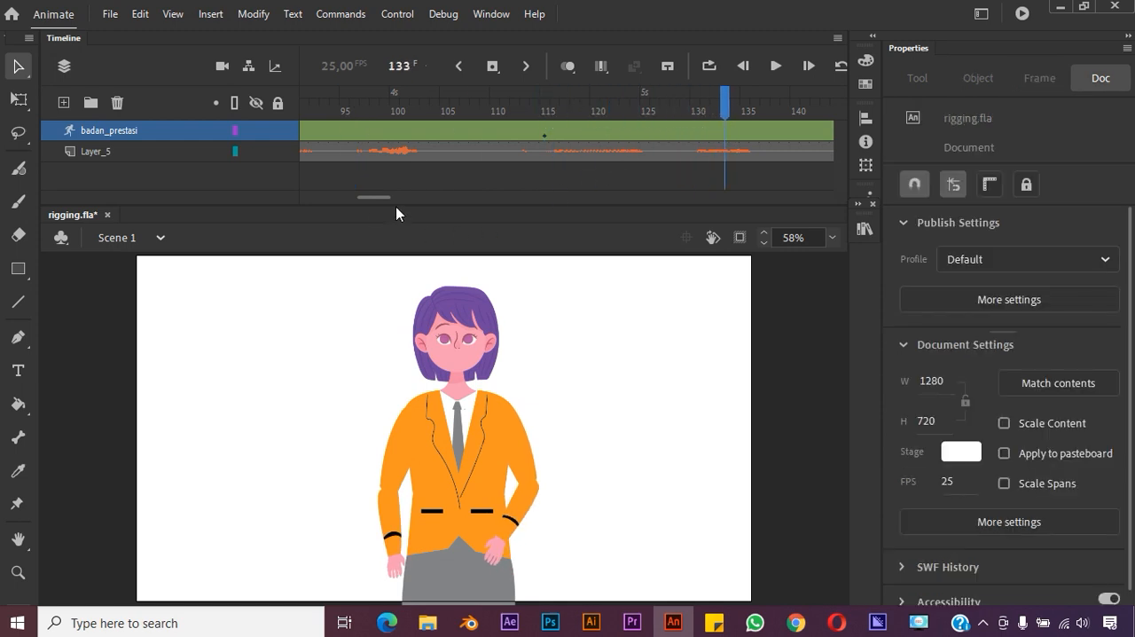
left_click_drag(371, 197, 395, 197)
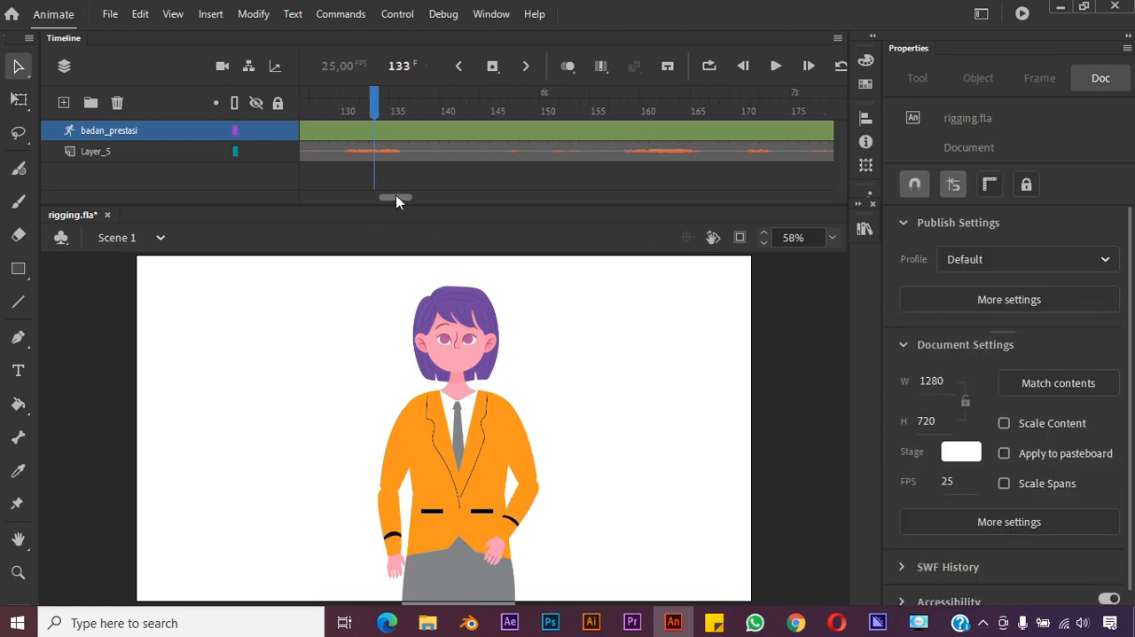
left_click(555, 128)
left_click_drag(557, 111, 714, 124)
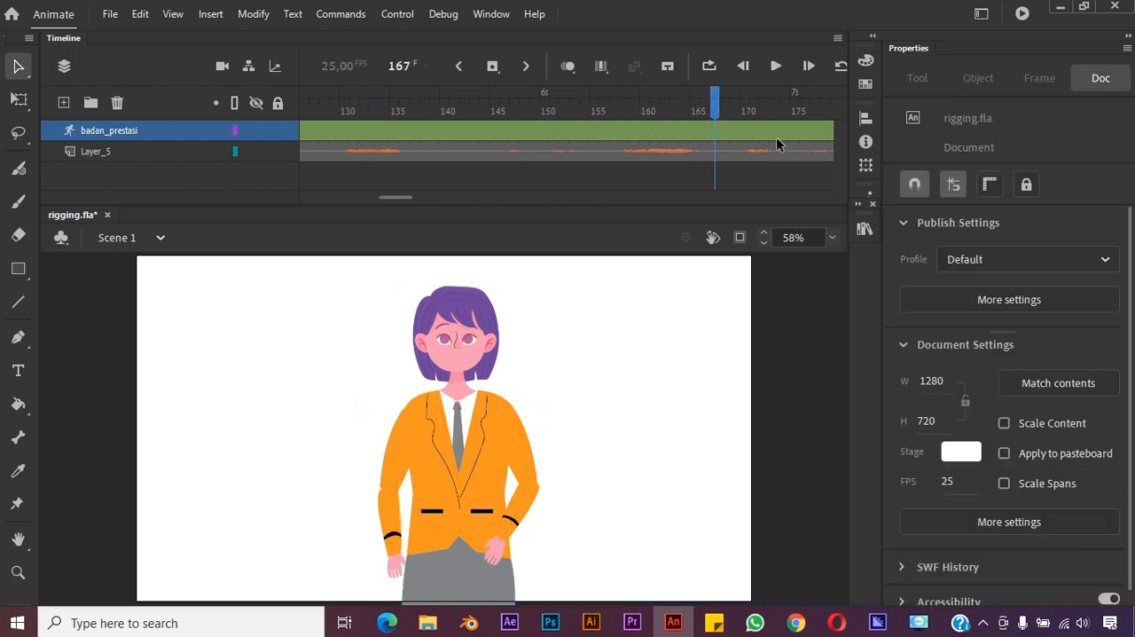
left_click(756, 130)
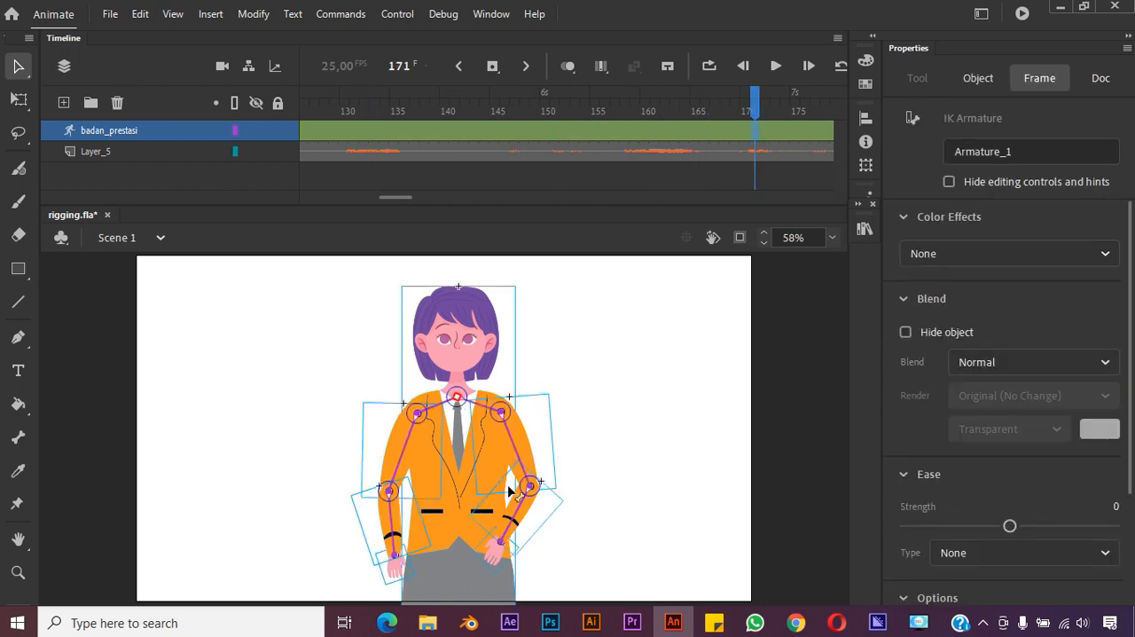
left_click_drag(503, 546, 531, 548)
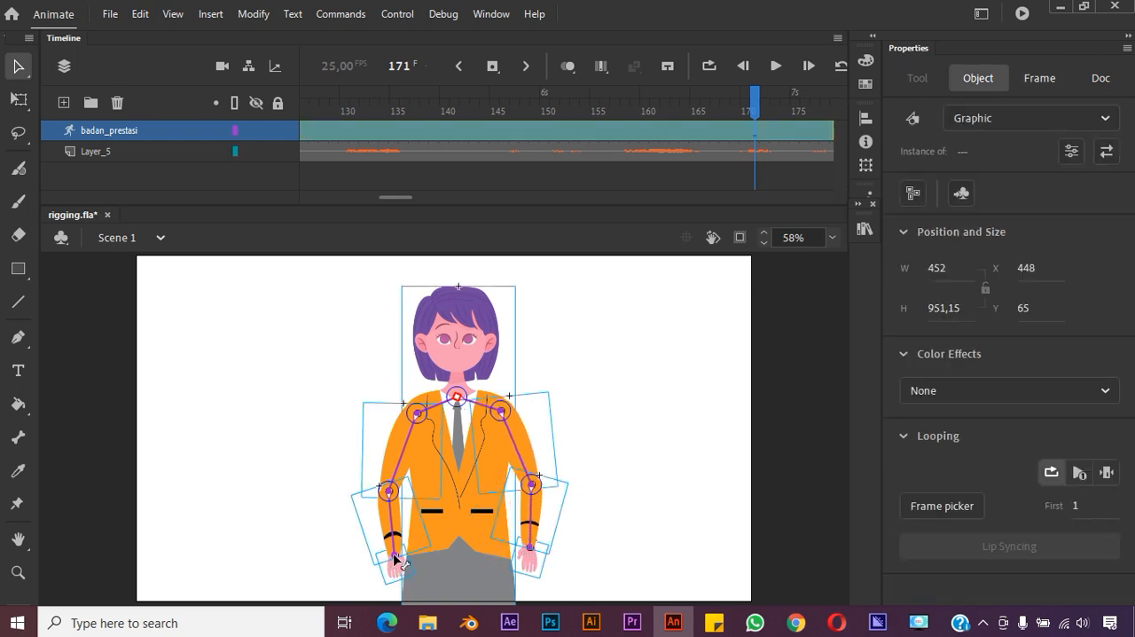
left_click_drag(392, 555, 367, 549)
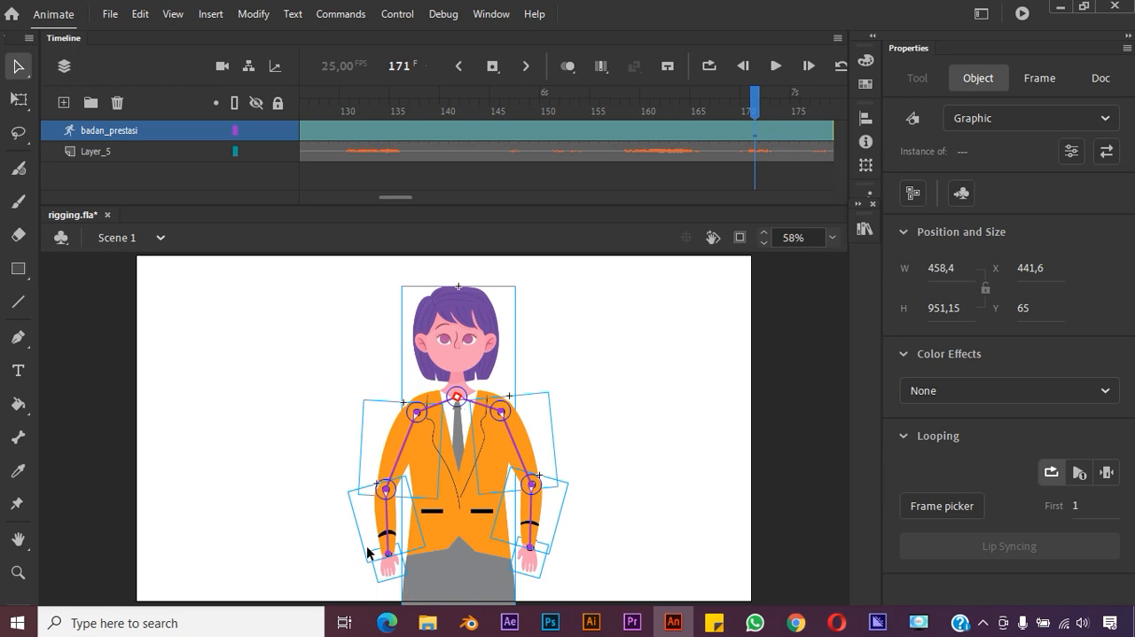
Insert a pose at frame 275 of badan_prestasi and bend the character's right forearm across the waist
left_click_drag(412, 201, 471, 201)
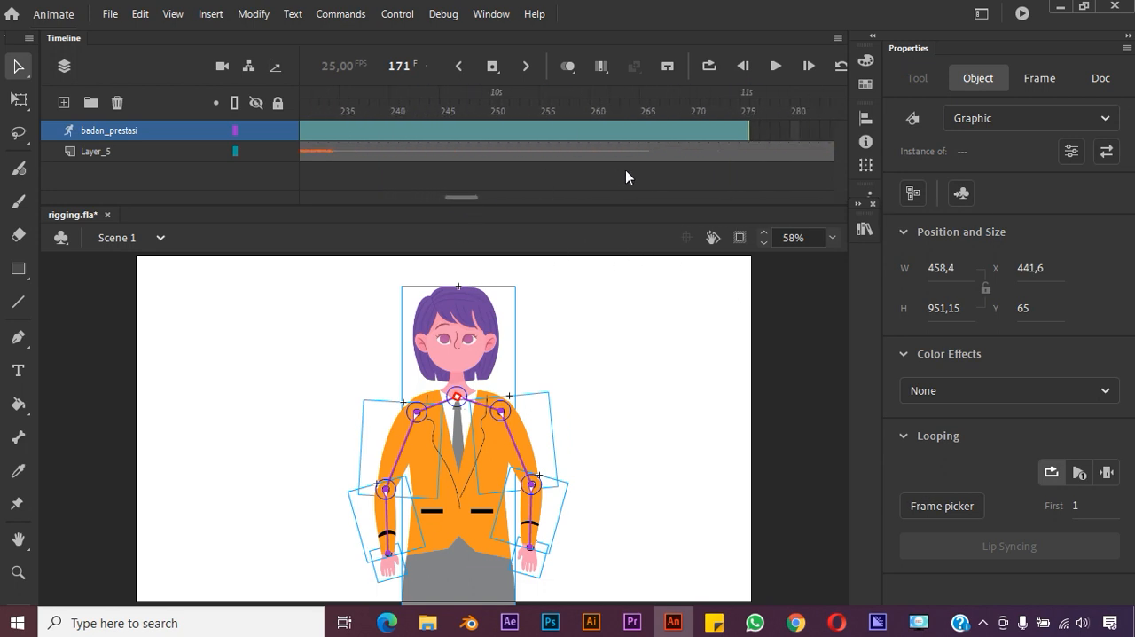
left_click(742, 130)
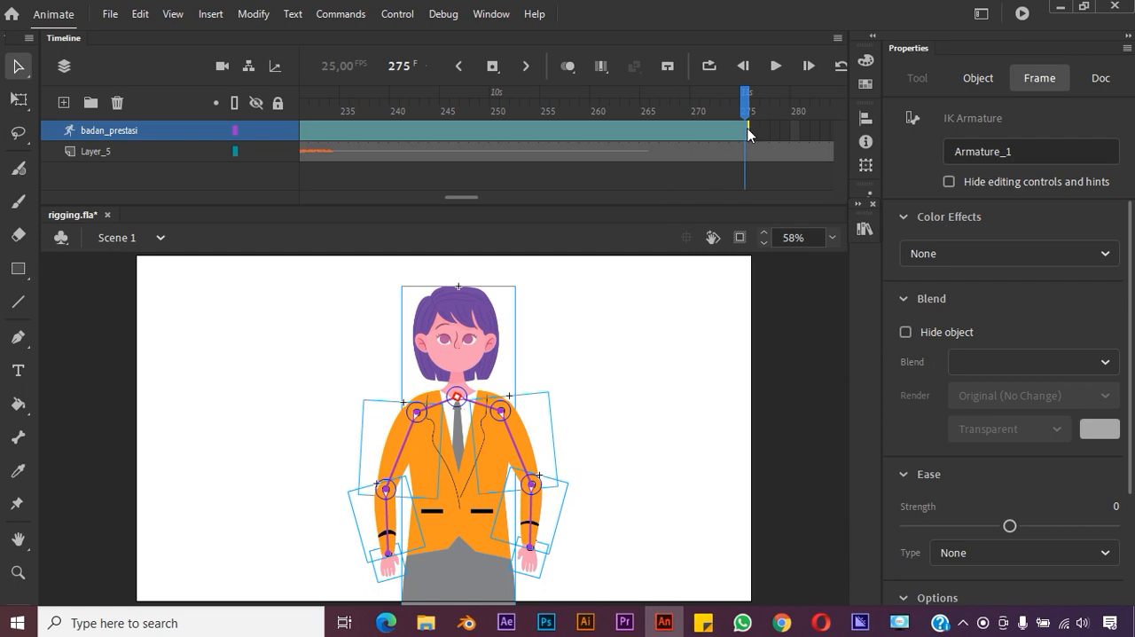
left_click(739, 132)
left_click(740, 131, "ctrl")
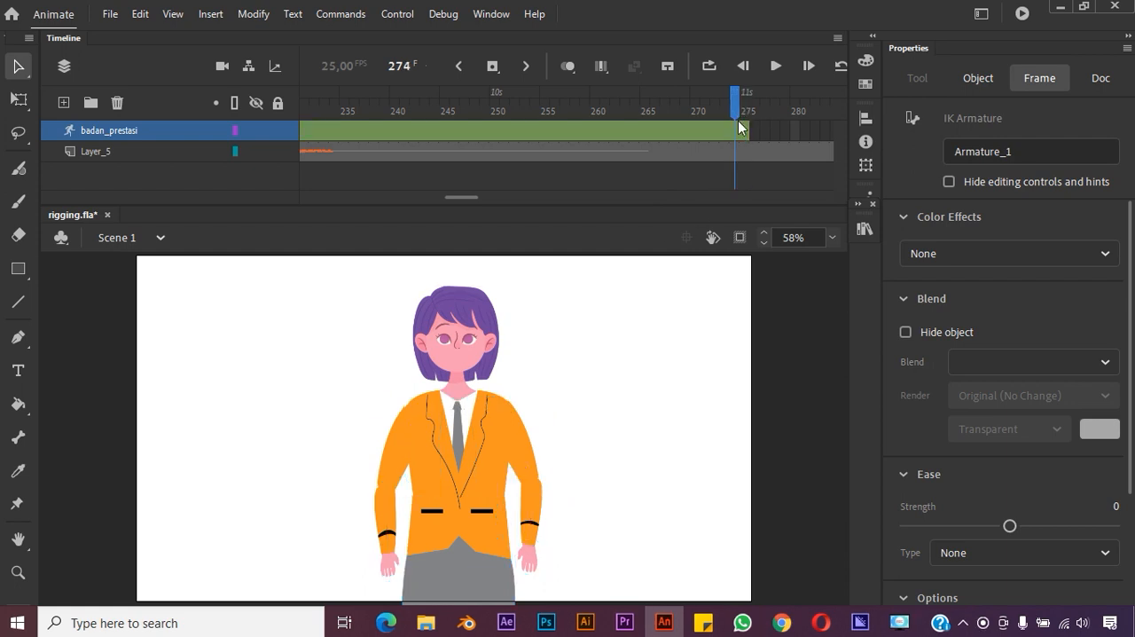
left_click(742, 131)
right_click(743, 131)
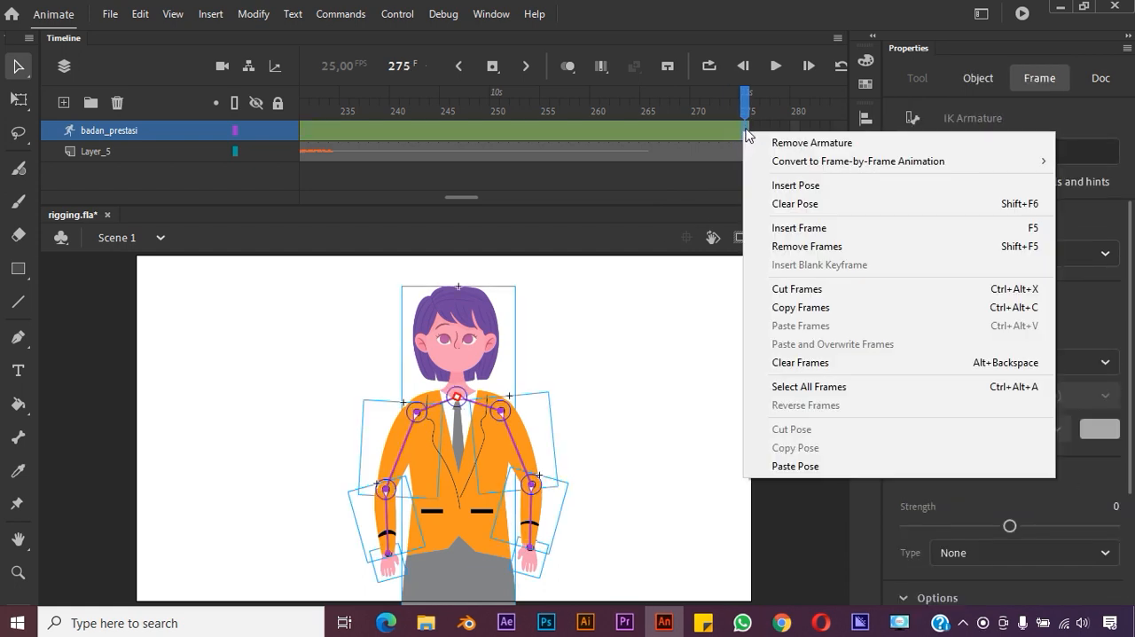
left_click(789, 185)
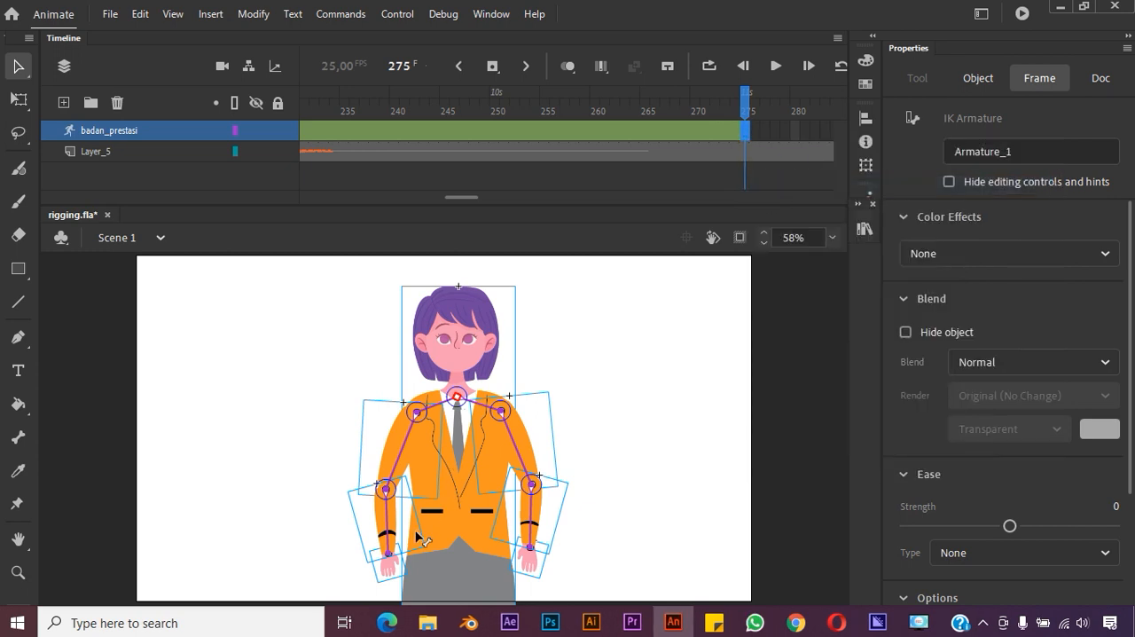
left_click_drag(388, 555, 470, 512)
Play the animation with its audio through to the end to check the new poses
left_click_drag(746, 95, 746, 94)
left_click(775, 66)
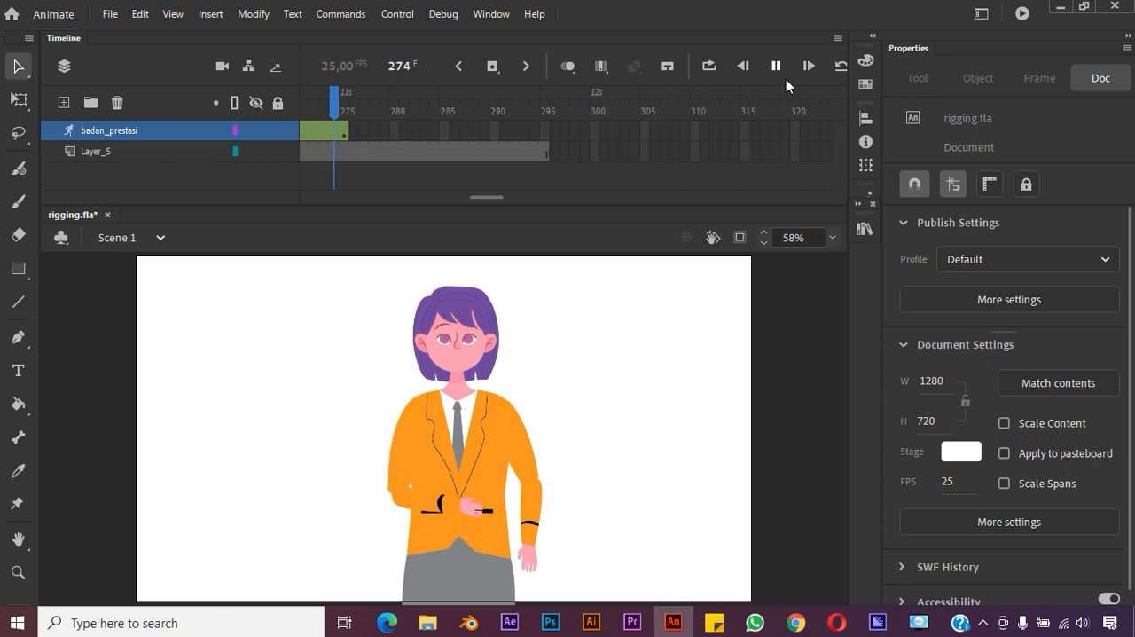
key("space")
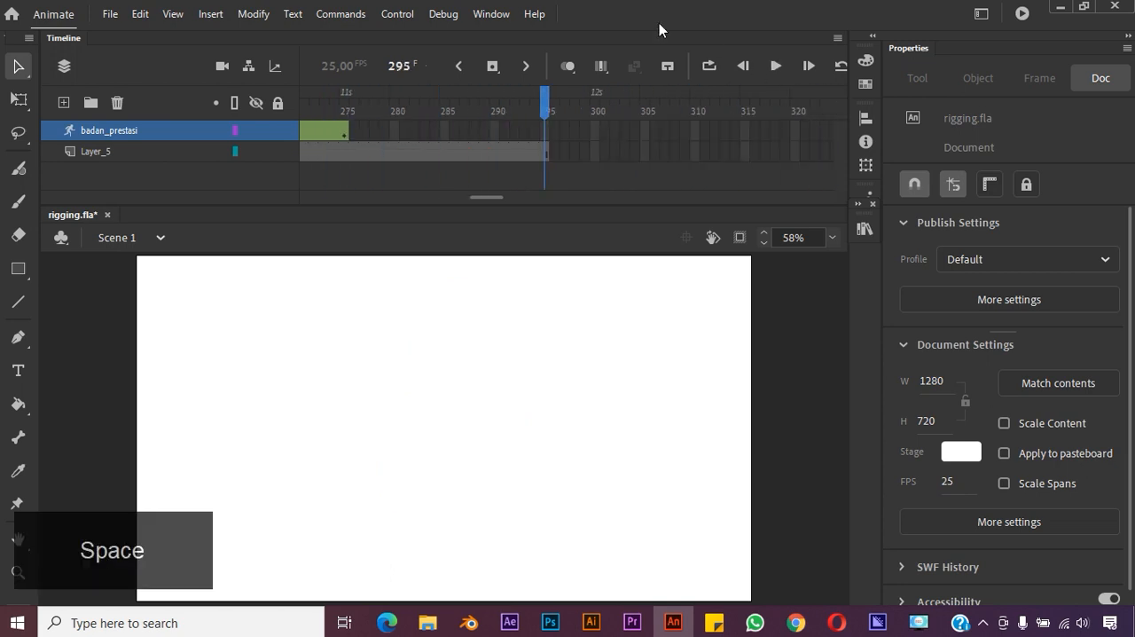
Move the frame 275 pose of badan_prestasi back to frame 224, where the last audio phrase starts
left_click_drag(545, 115, 348, 136)
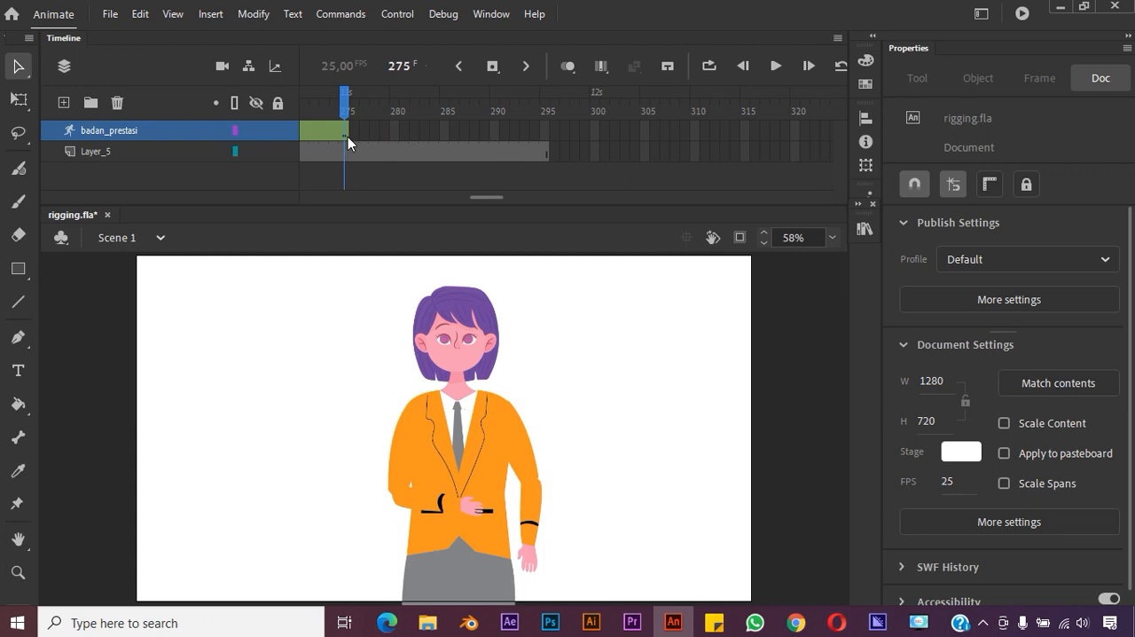
left_click(347, 135)
mouse_move(490, 198)
left_mouse_down()
mouse_move(456, 197)
mouse_move(477, 198)
left_mouse_up()
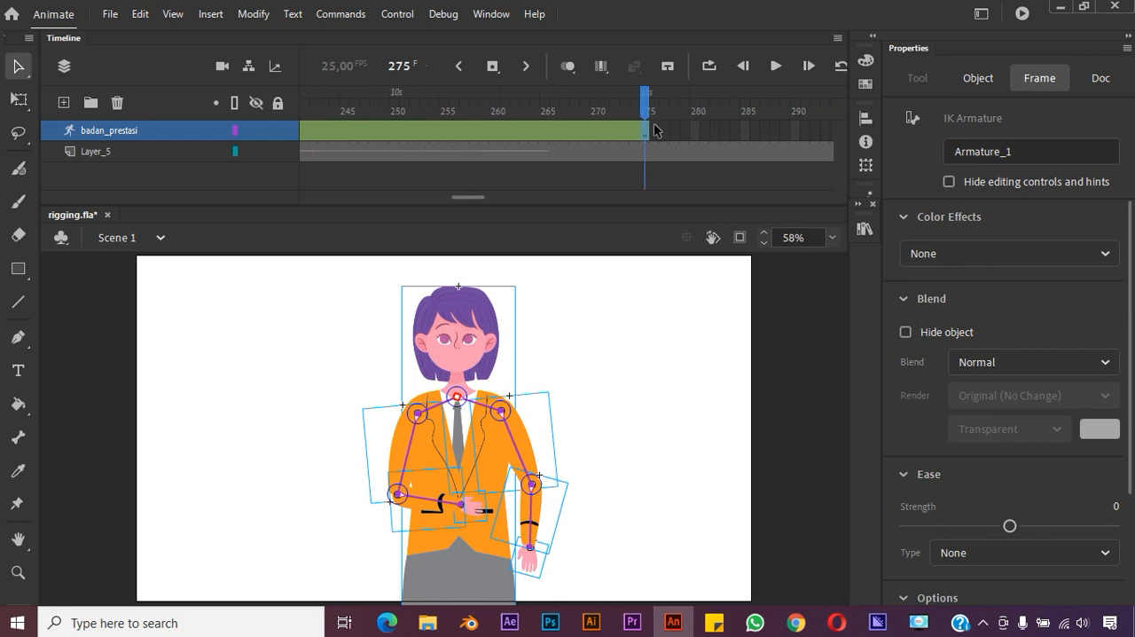
left_click_drag(587, 131, 447, 152)
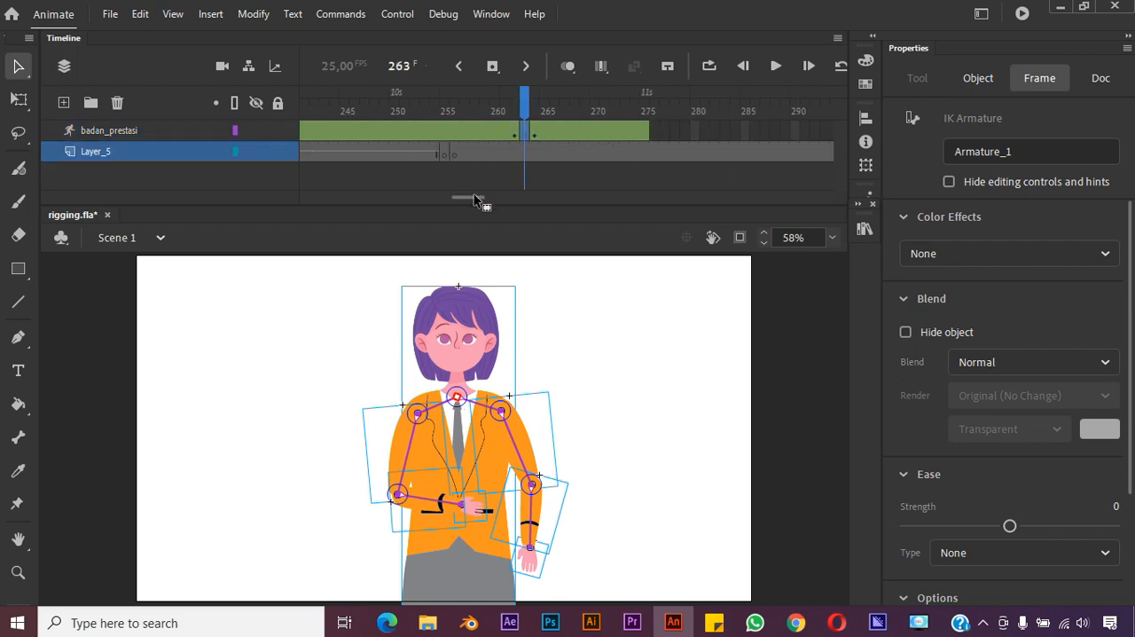
key("ctrl+z")
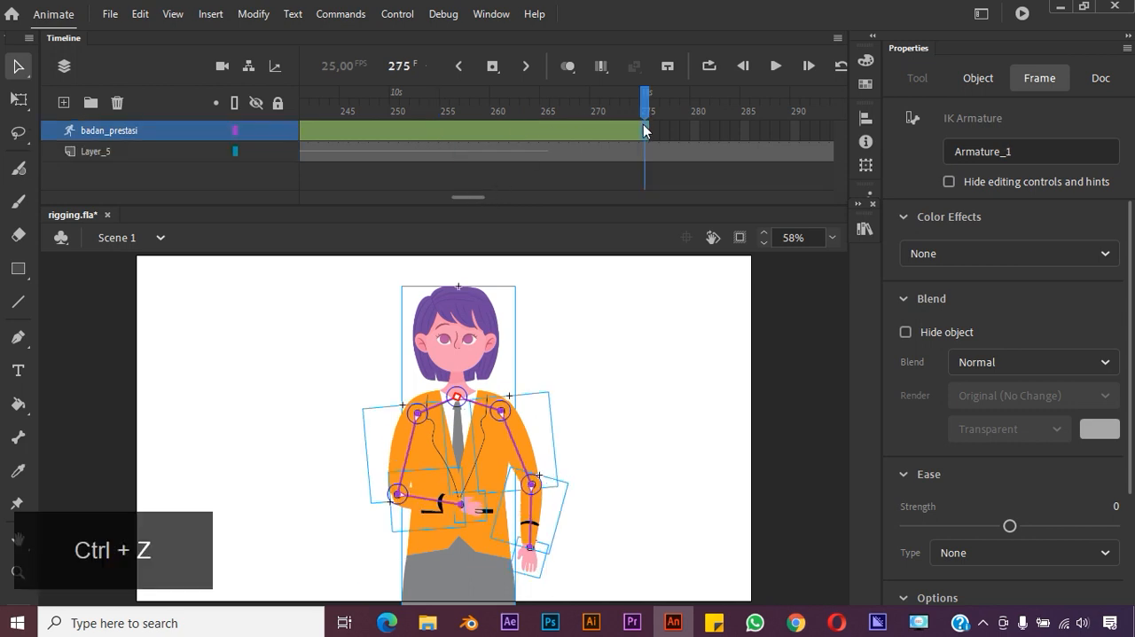
left_click(415, 131)
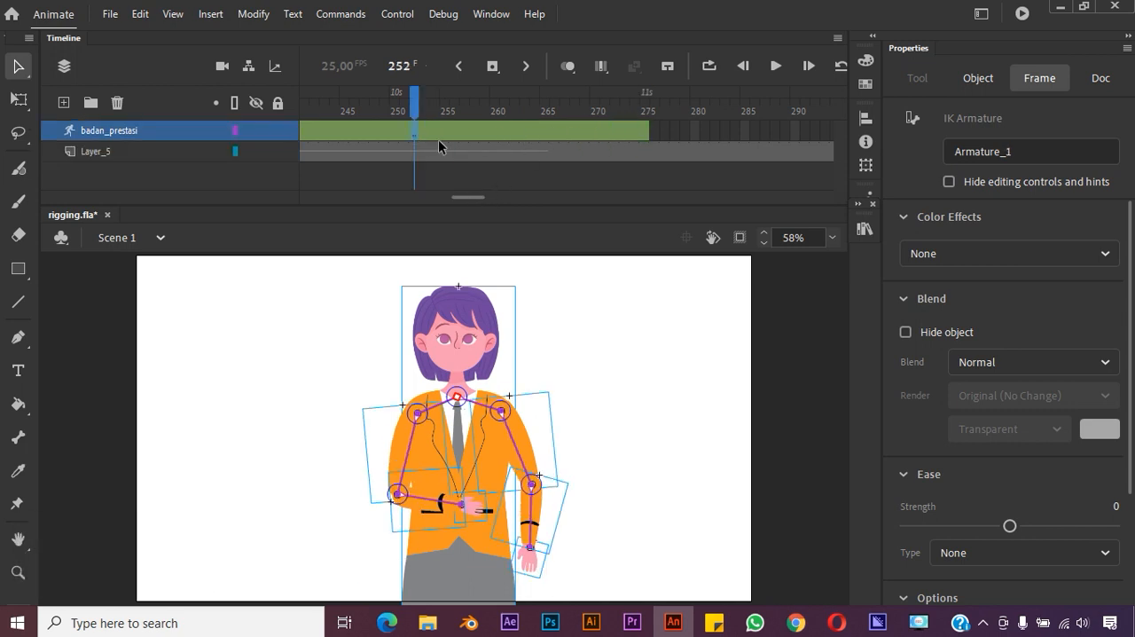
left_click_drag(471, 197, 455, 196)
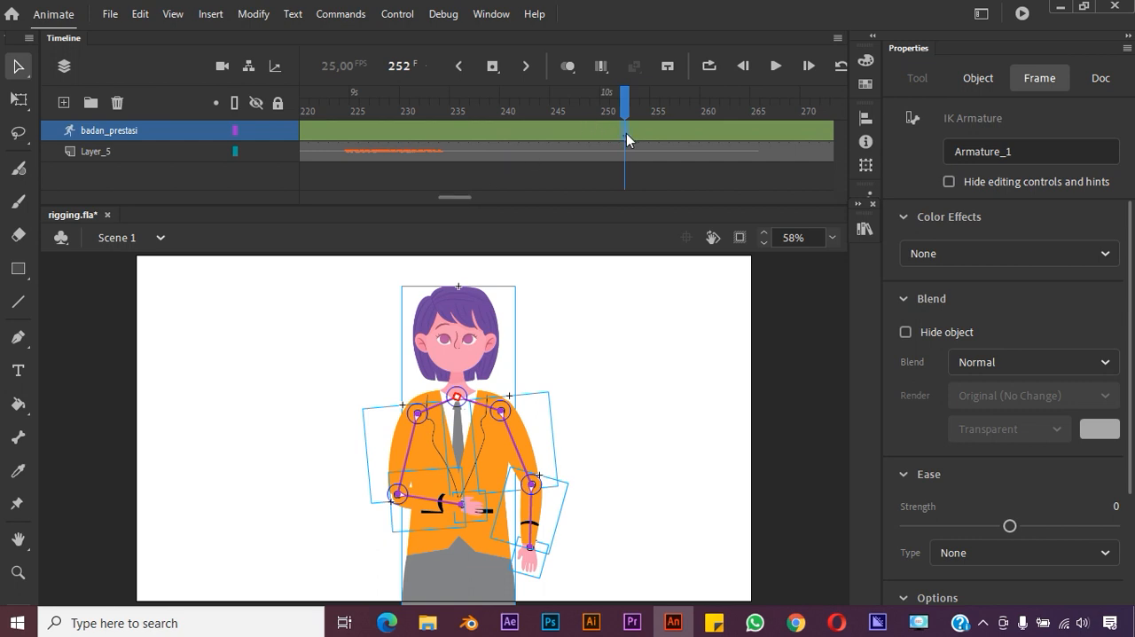
left_click_drag(618, 131, 532, 130)
left_click_drag(386, 132, 813, 131)
Replay the animation with its audio to check the timing of the moved pose
left_click(775, 66)
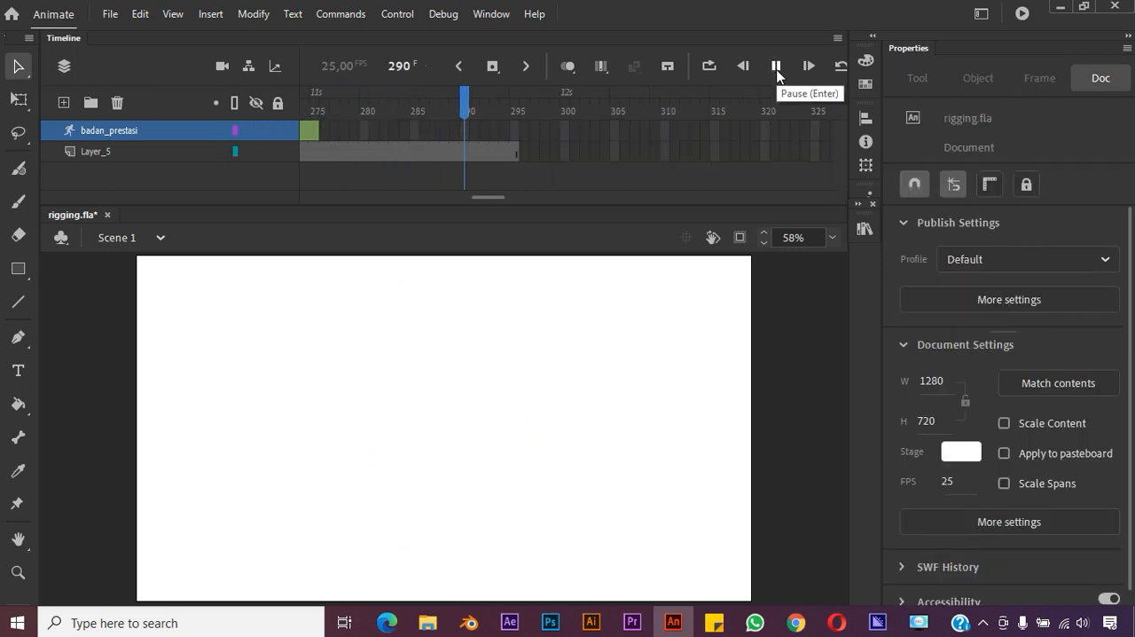
left_click(776, 71)
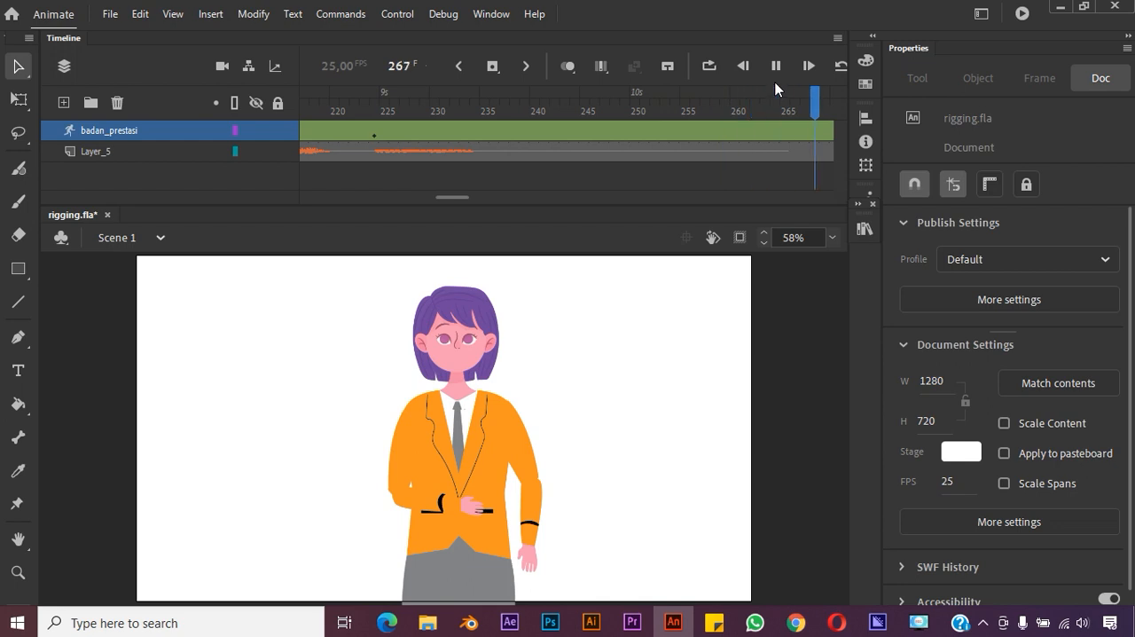
key("space")
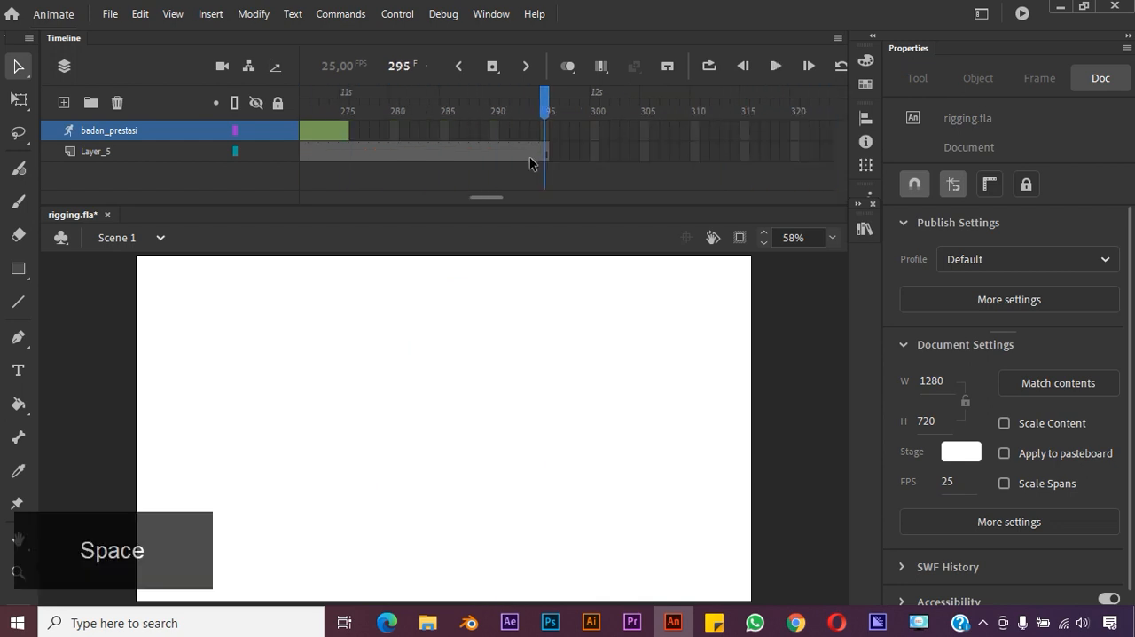
Remove all frames of the Layer_5 audio layer after frame 275 so it ends together with badan_prestasi
left_click(427, 157)
left_click(350, 154)
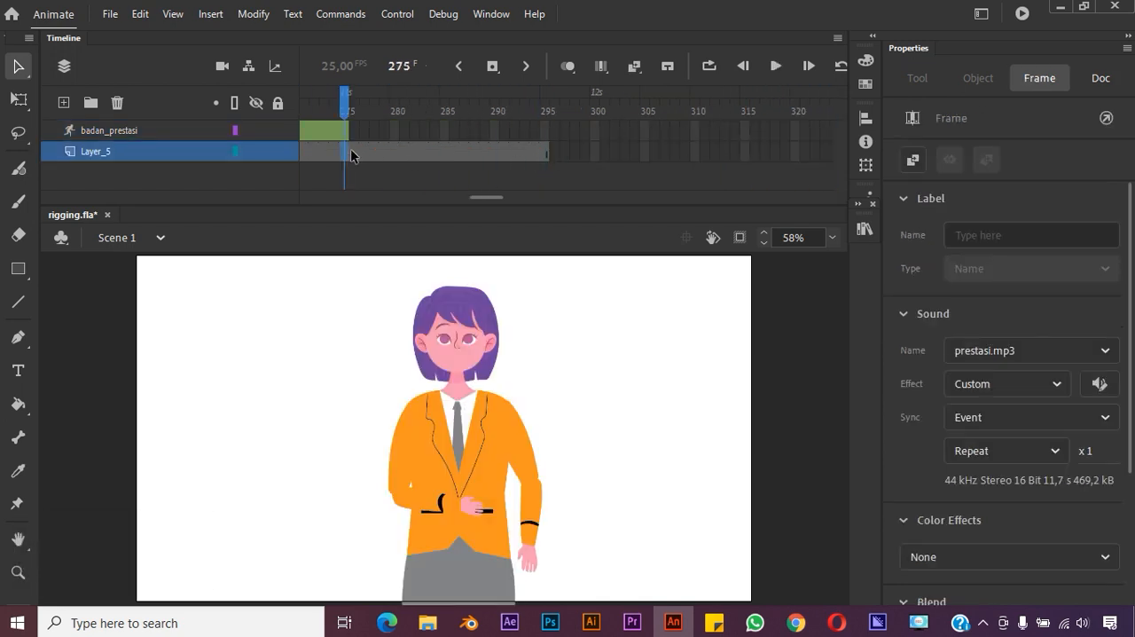
left_click(538, 157, "shift")
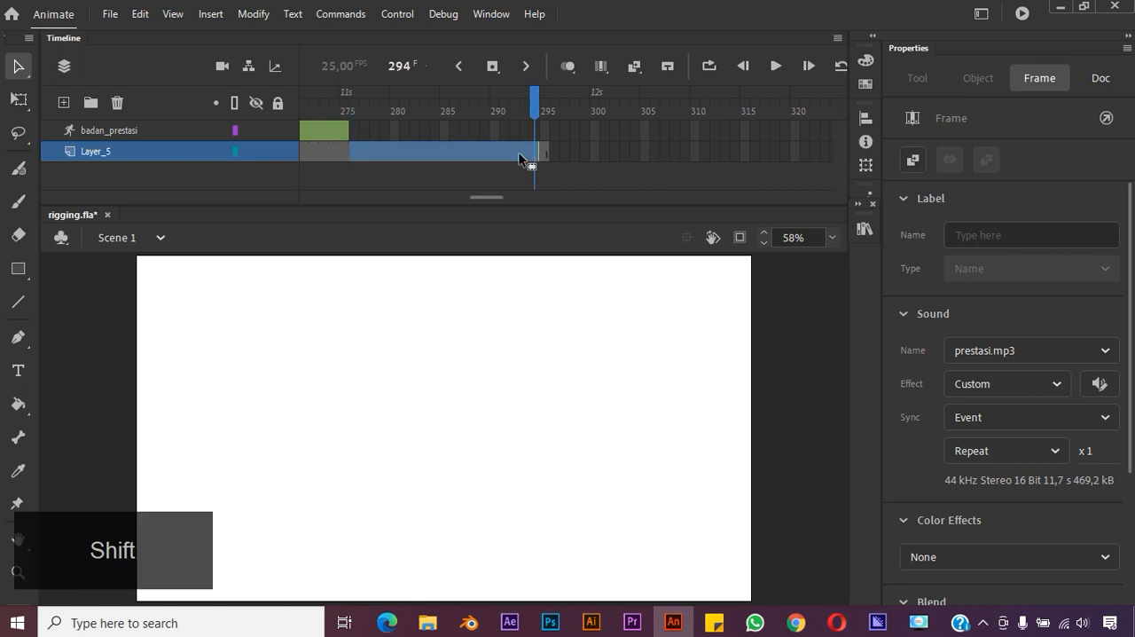
right_click(520, 158)
left_click(577, 217)
left_click(592, 156)
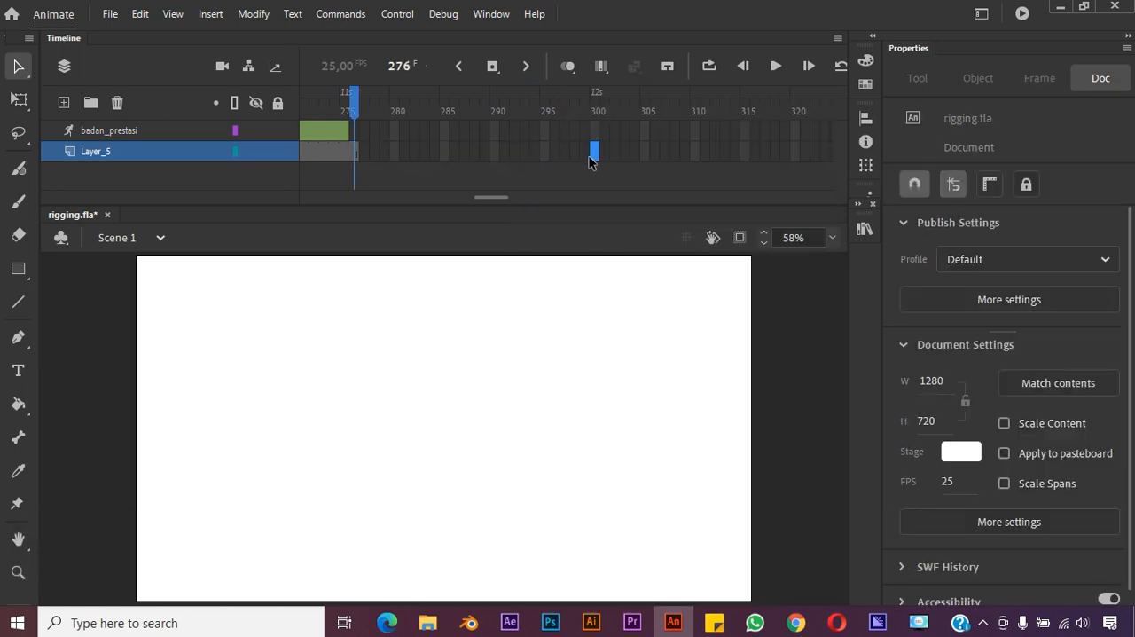
left_click(355, 151)
right_click(356, 151)
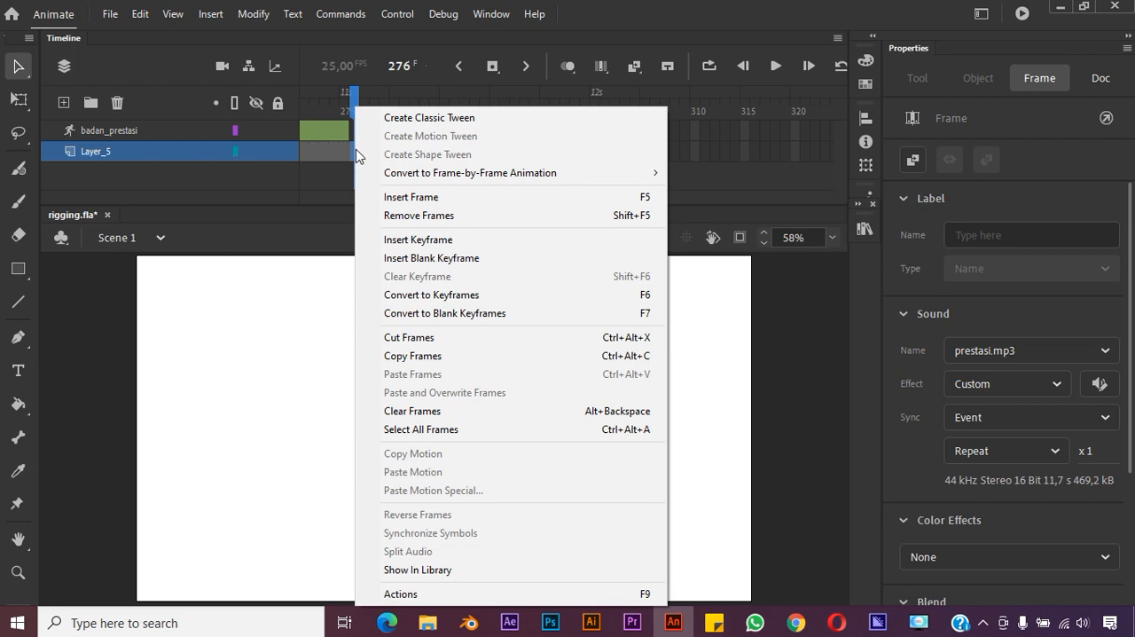
left_click(392, 215)
left_click(424, 131)
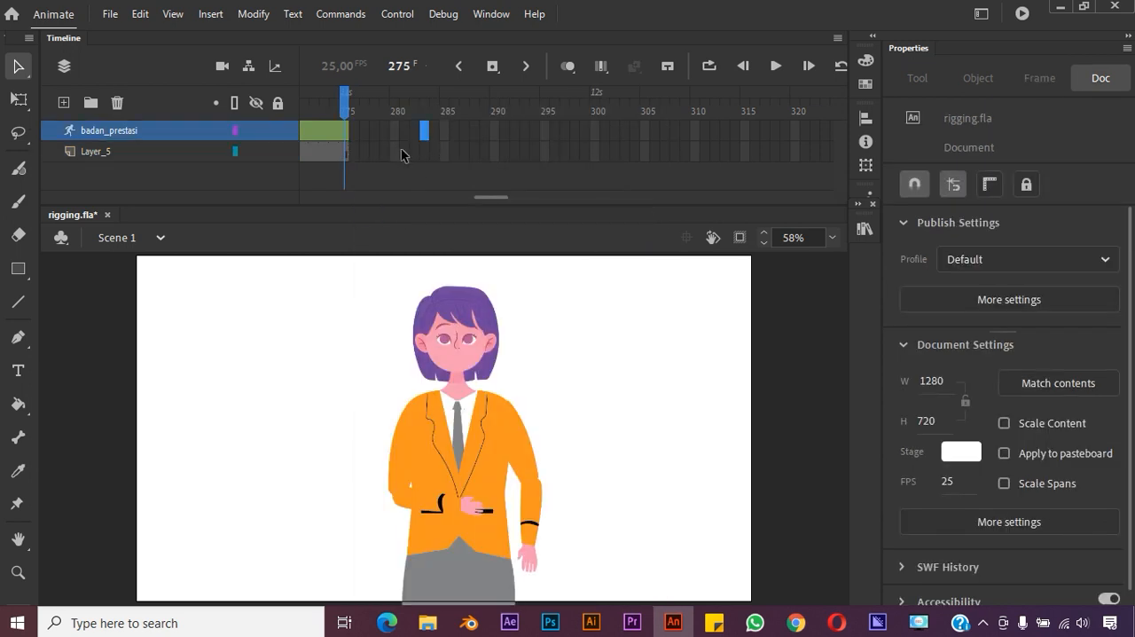
Add a new layer above badan_prestasi and name it mulut
left_click_drag(486, 196, 317, 186)
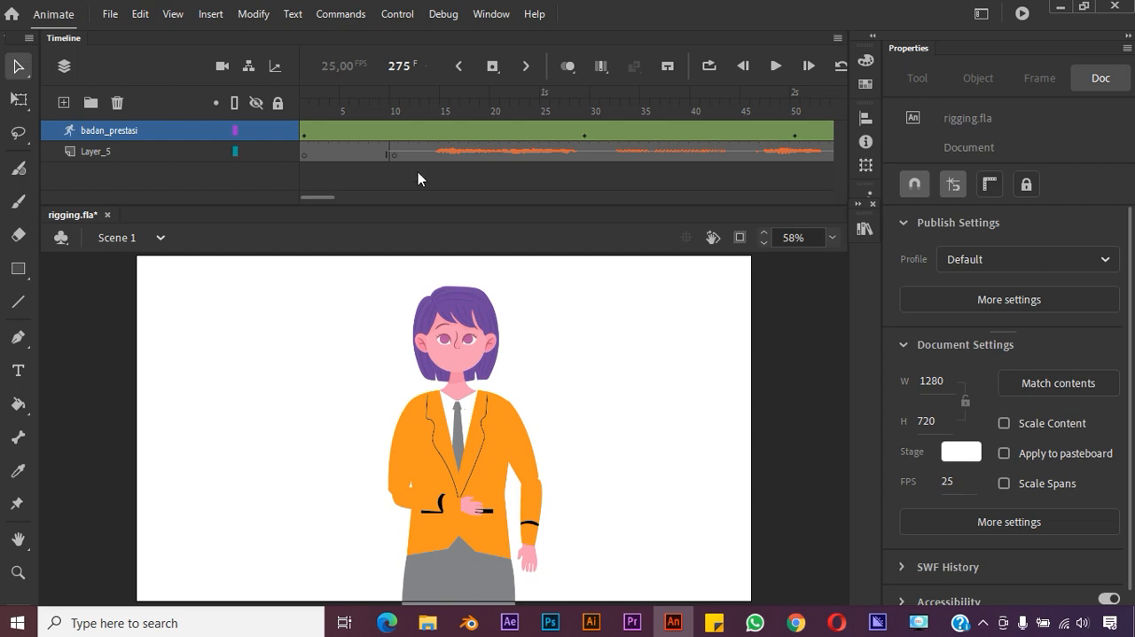
left_click(106, 135)
left_click(63, 102)
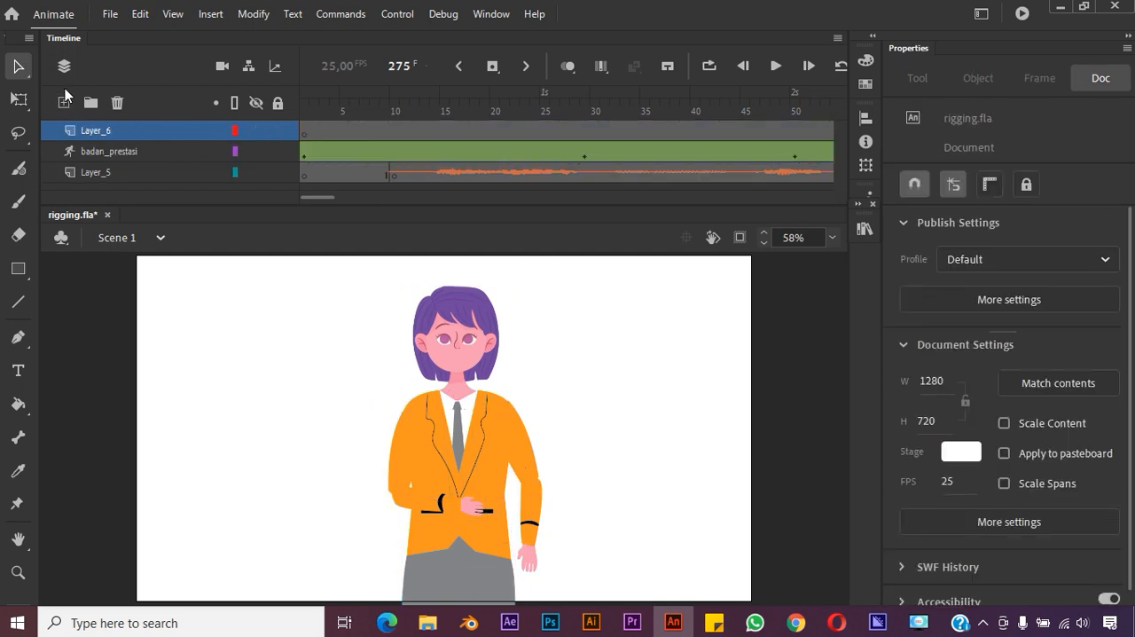
left_click(97, 130)
double_click(97, 131)
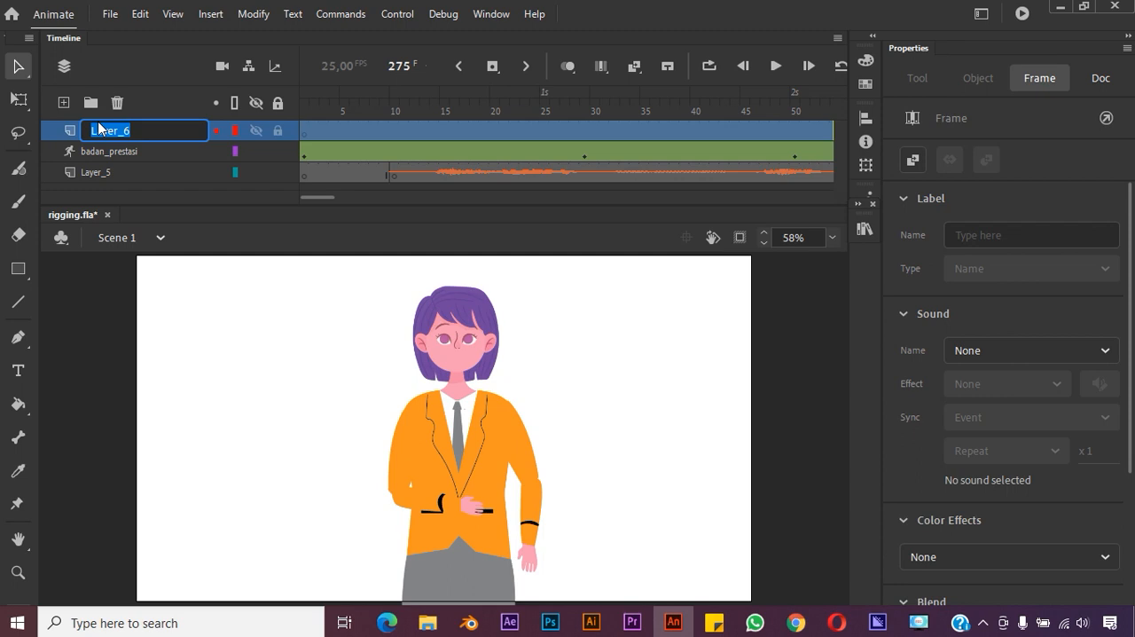
type("mulut")
key("Return")
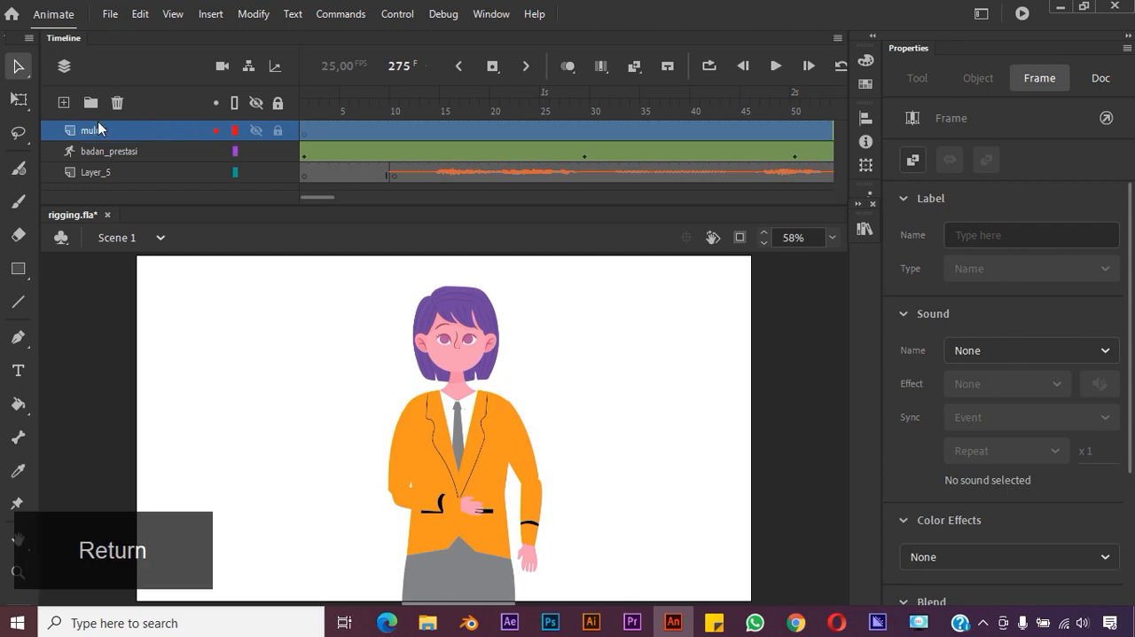
Insert a keyframe at frame 15 of the mulut layer, where the speech in the audio starts
left_click(304, 137)
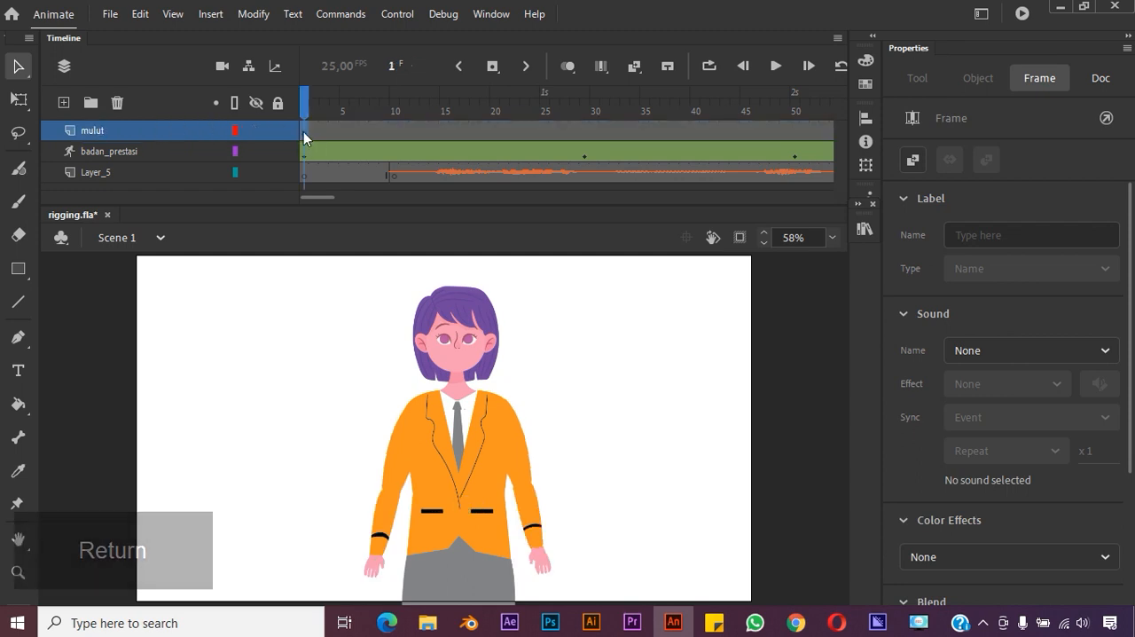
right_click(303, 130)
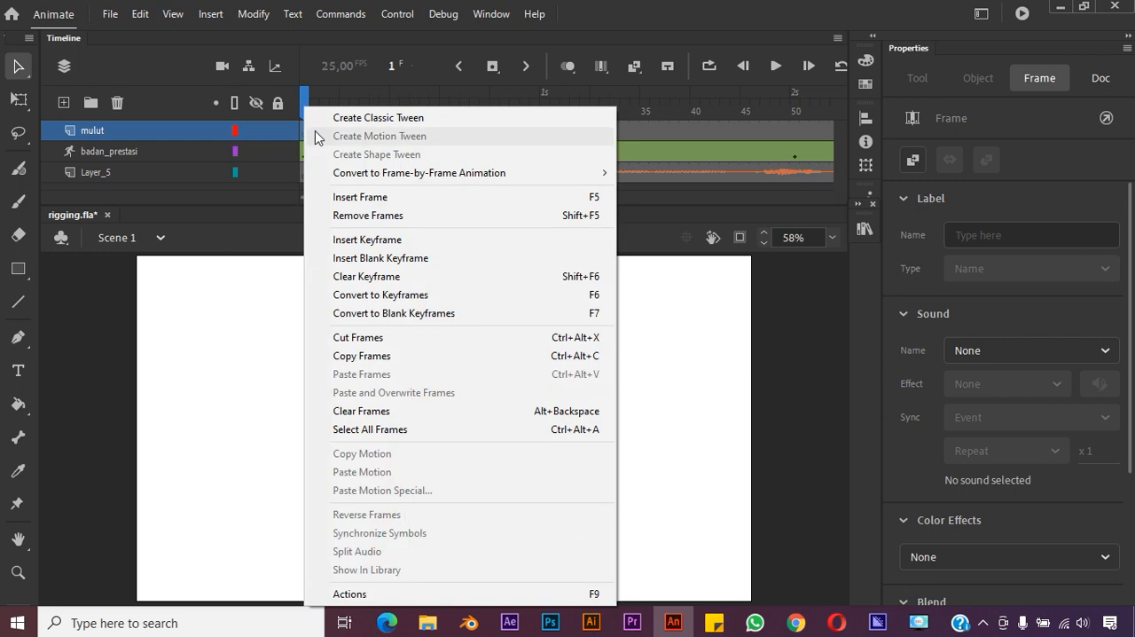
left_click(629, 137)
left_click(305, 130)
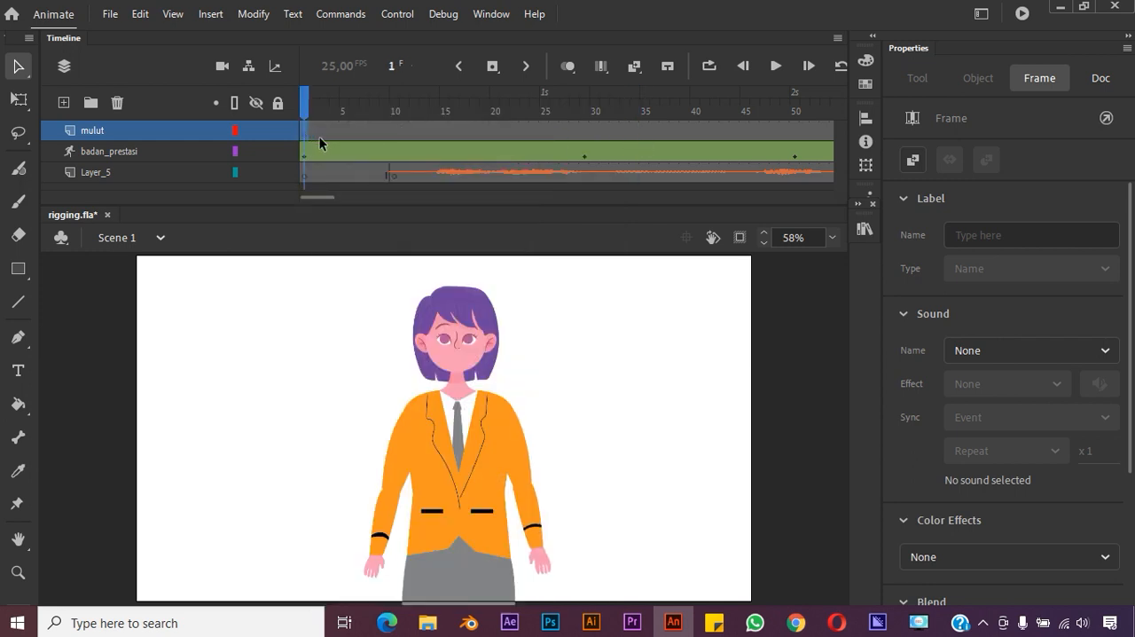
left_click(398, 134)
left_click(438, 130)
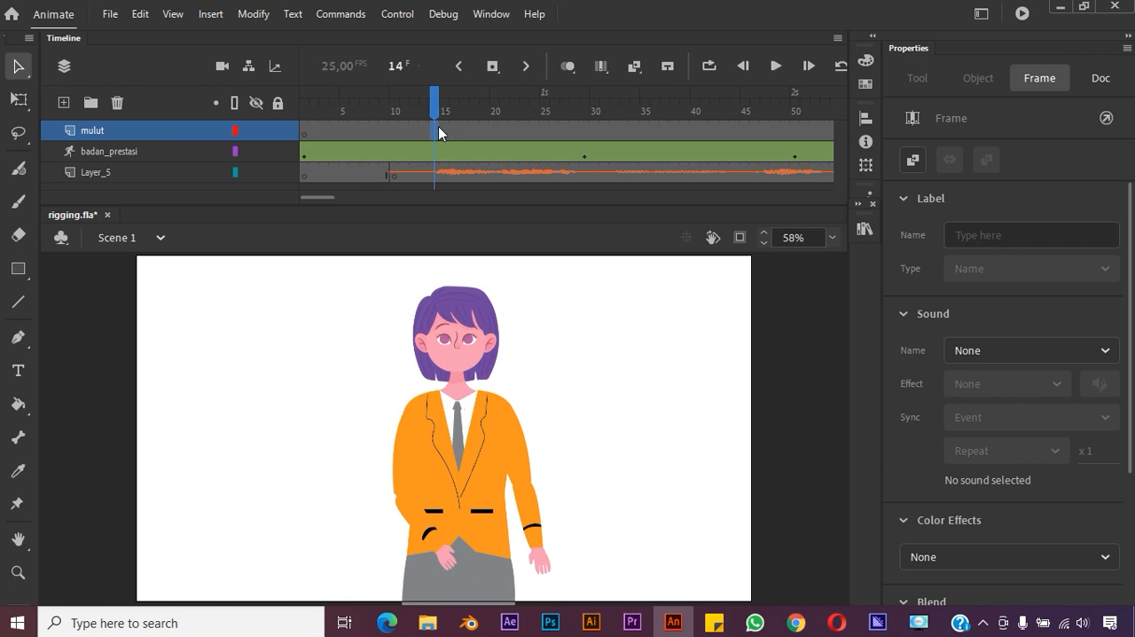
left_click(445, 133)
left_click(439, 130)
left_click(449, 131)
right_click(448, 131)
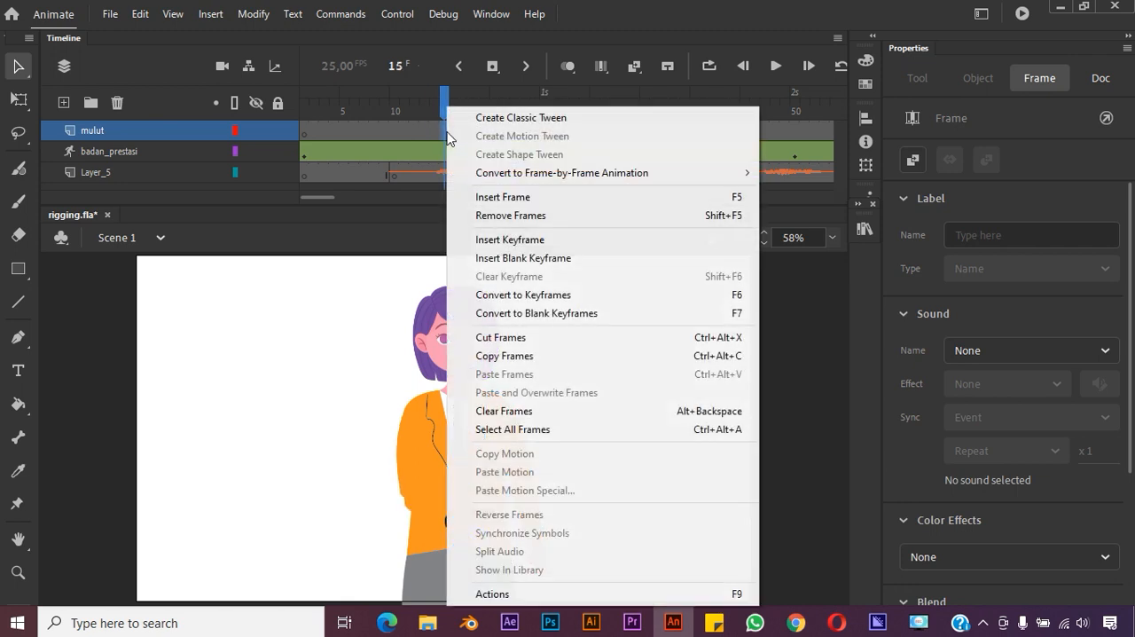
left_click(529, 239)
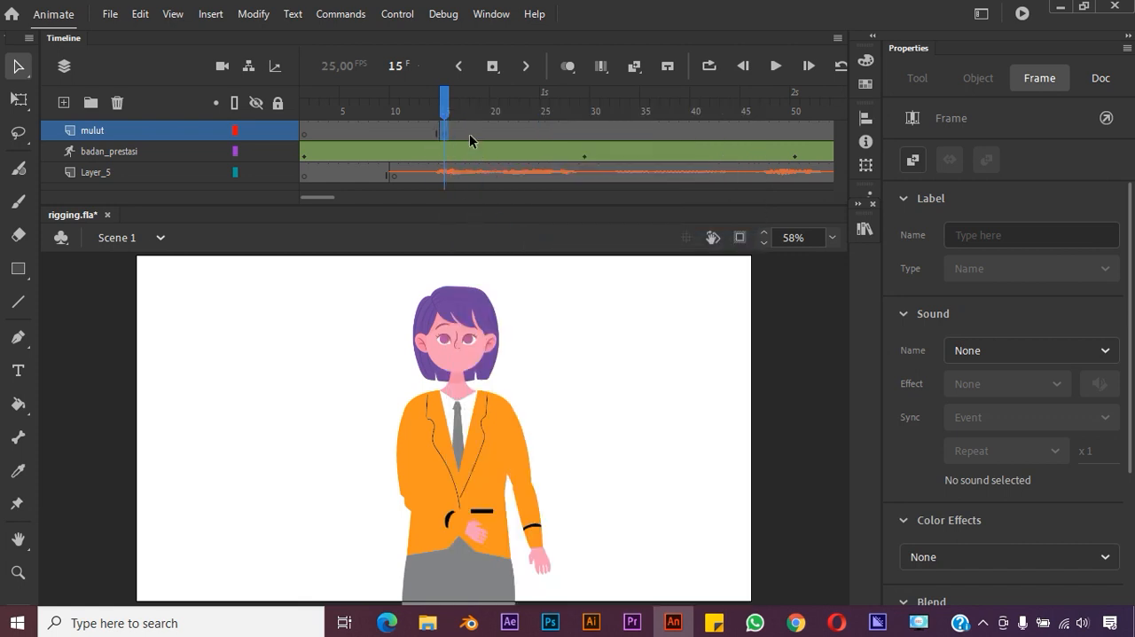
Place the closed mouth image bicara asal 2.png on the character's face at frame 1 of the mulut layer
left_click(307, 131)
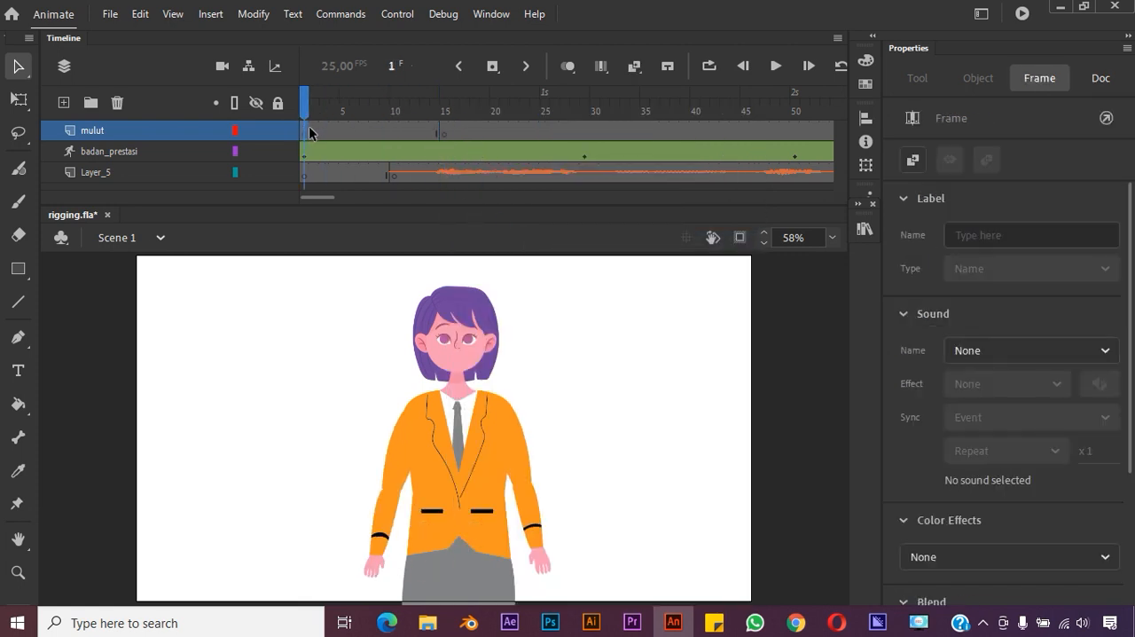
left_click(865, 228)
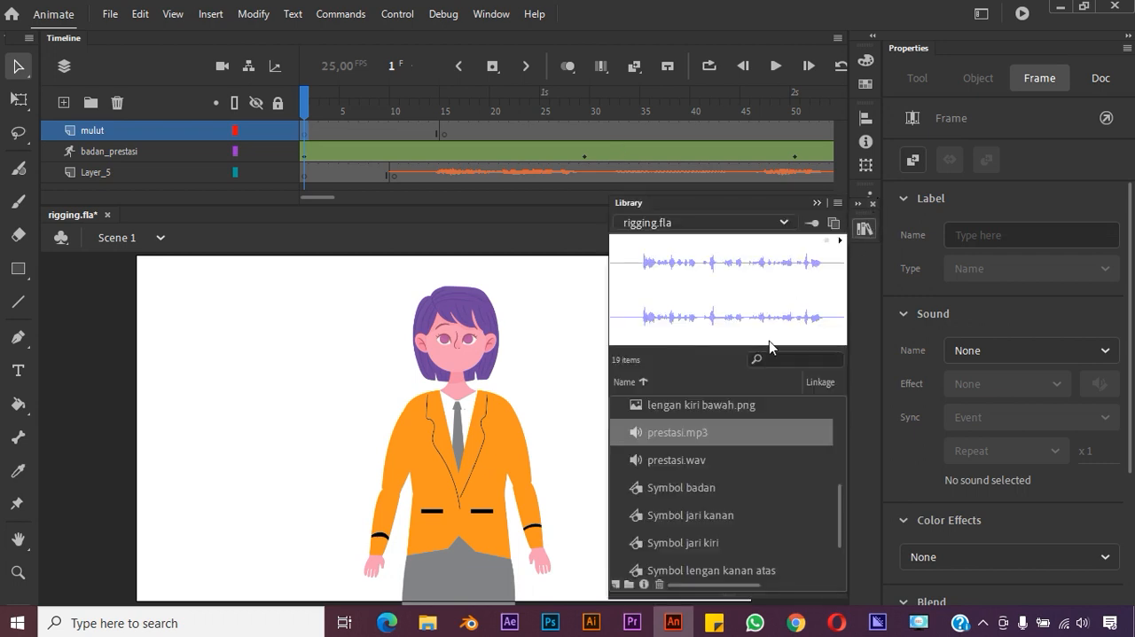
left_click(727, 479)
scroll(731, 470, "up", 3)
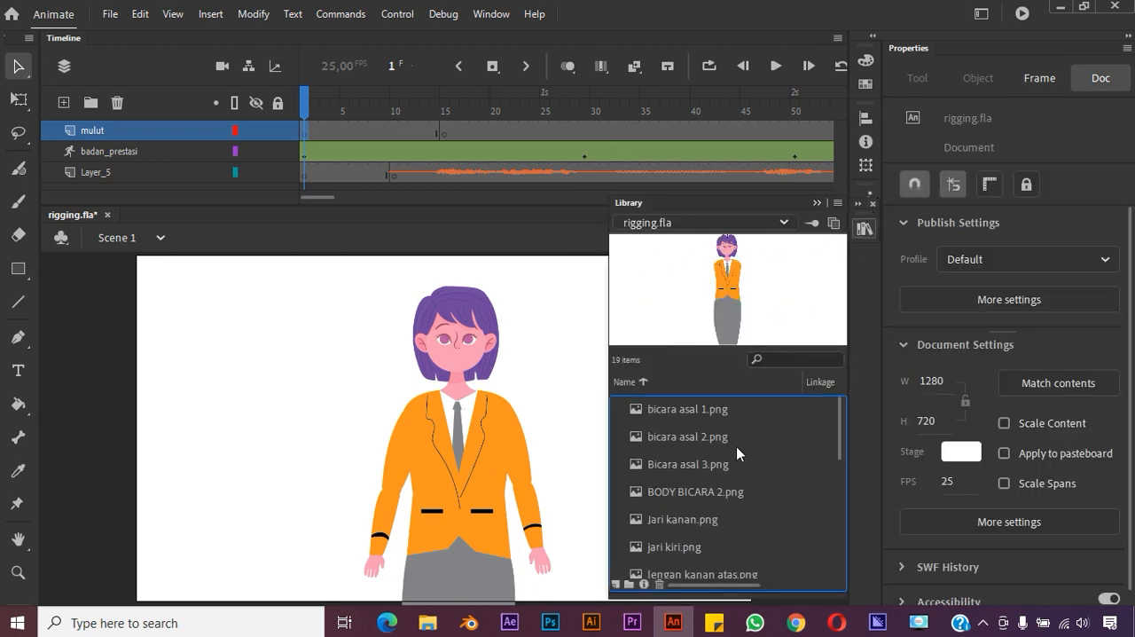
left_click(726, 415)
left_click(693, 436)
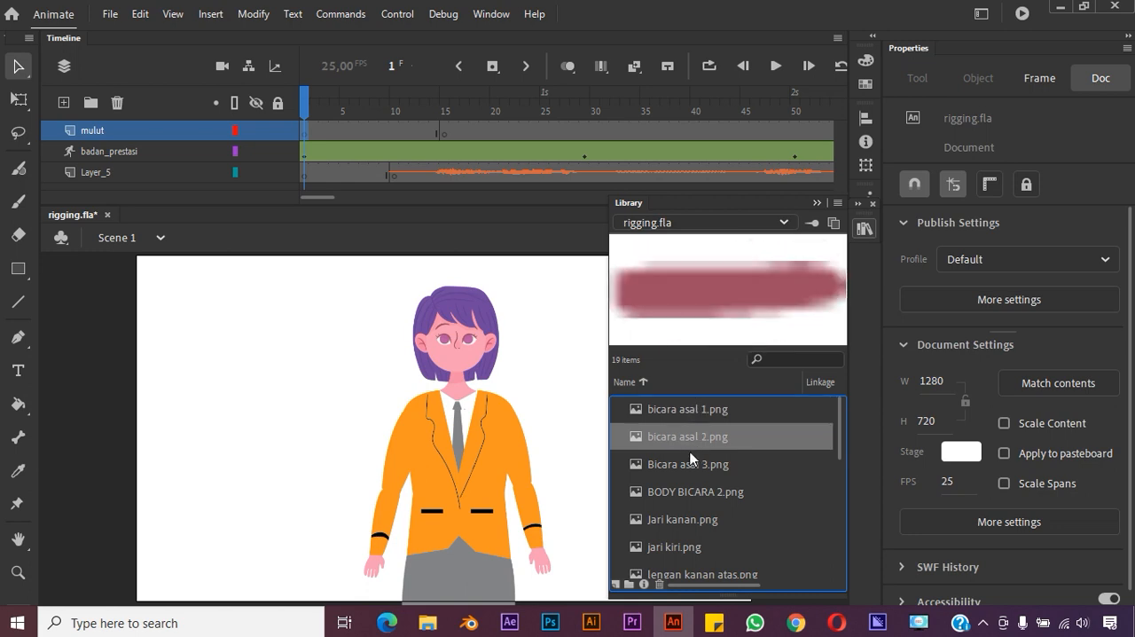
left_click(686, 464)
left_click(689, 439)
left_click_drag(473, 370, 459, 356)
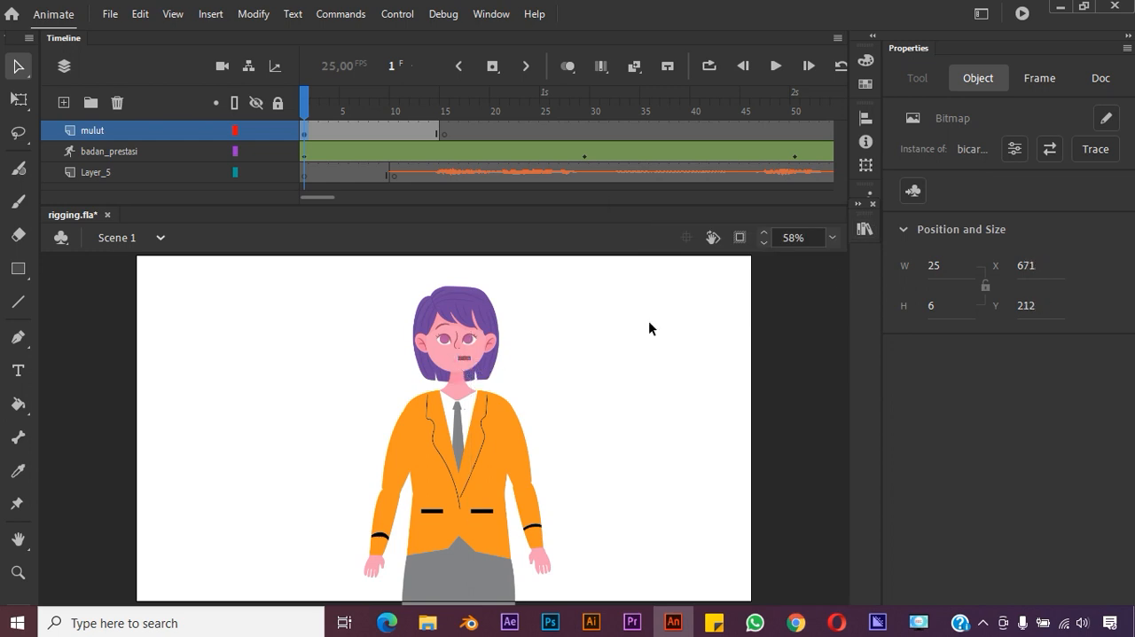
Center the closed mouth under the character's nose, at about X 655 and Y 212
left_click(837, 238)
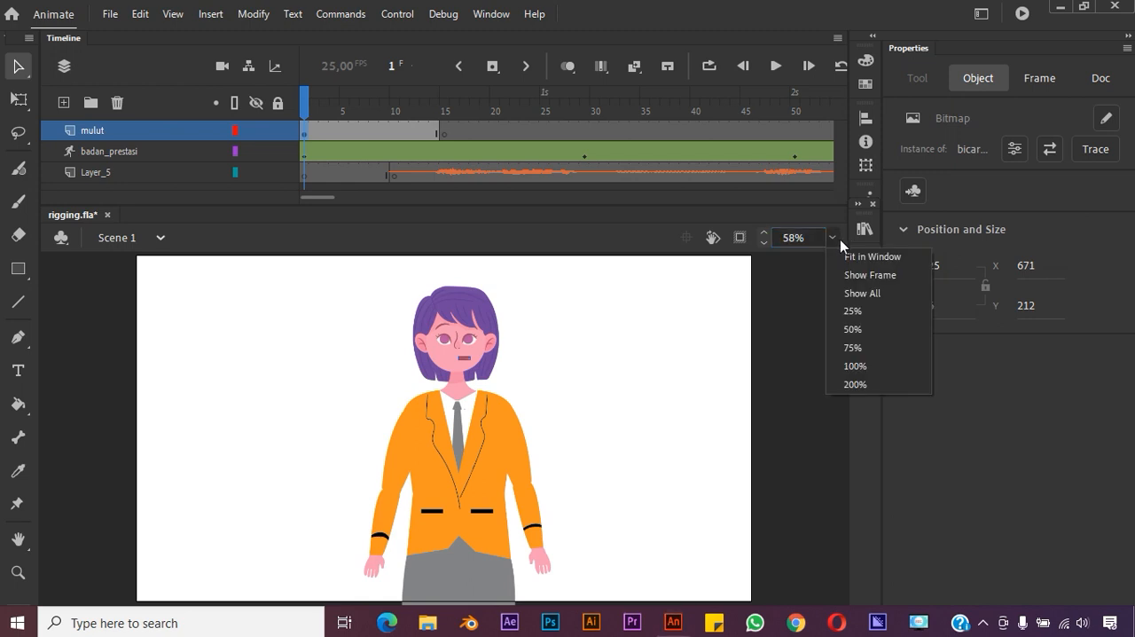
left_click(856, 345)
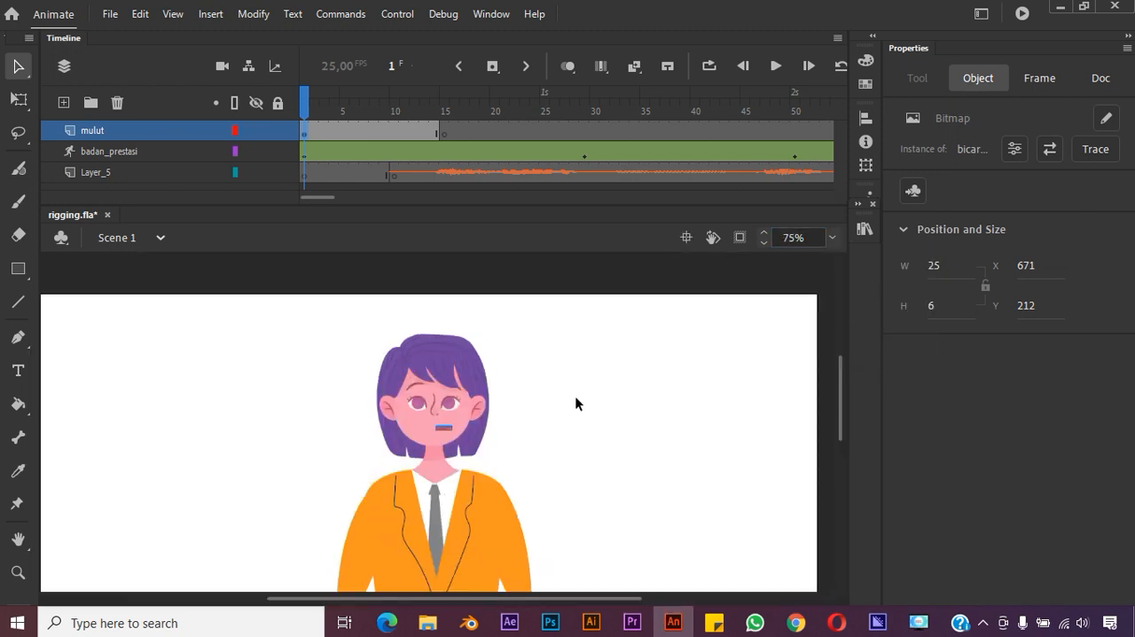
left_click_drag(444, 428, 435, 427)
left_click(571, 407)
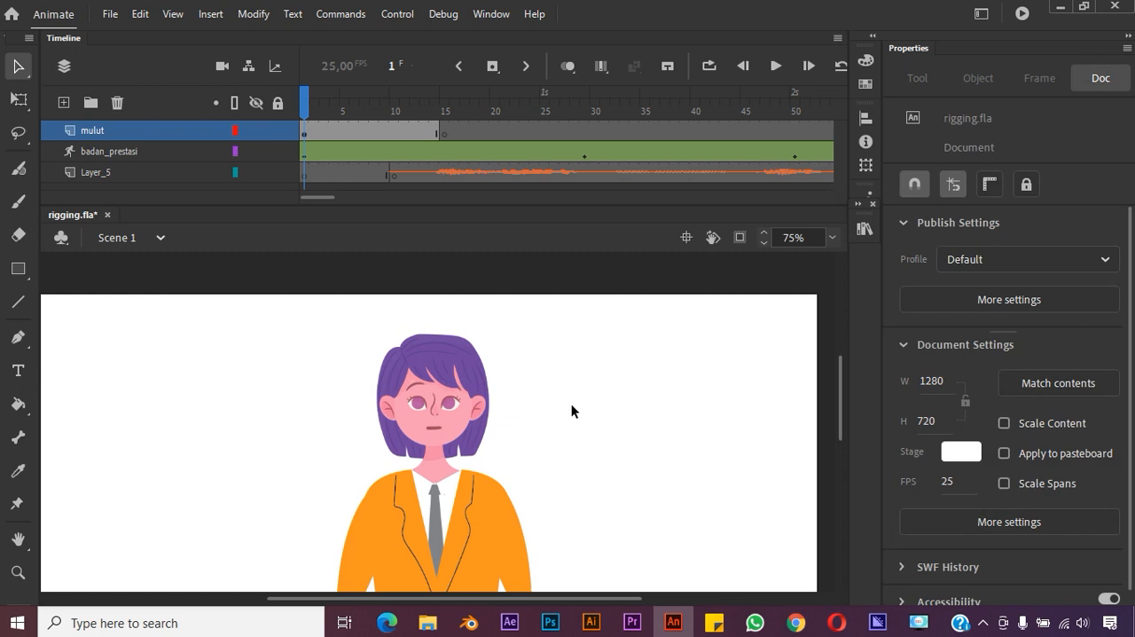
left_click(435, 429)
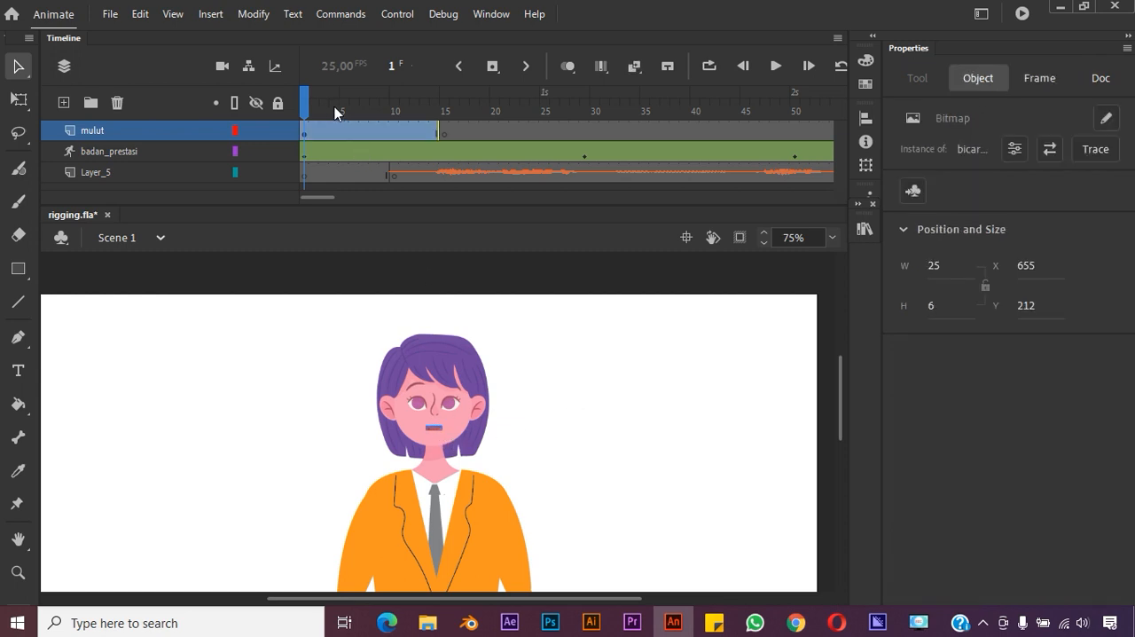
Play the start of the animation to check the closed mouth against the audio
key("space")
left_click(776, 65)
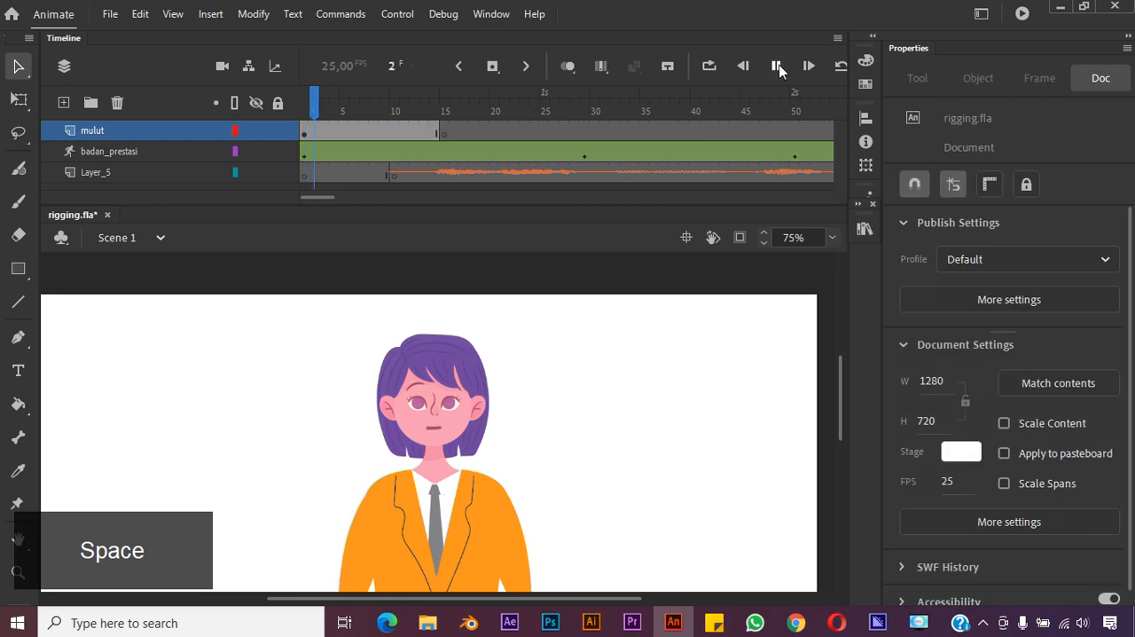
left_click(777, 65)
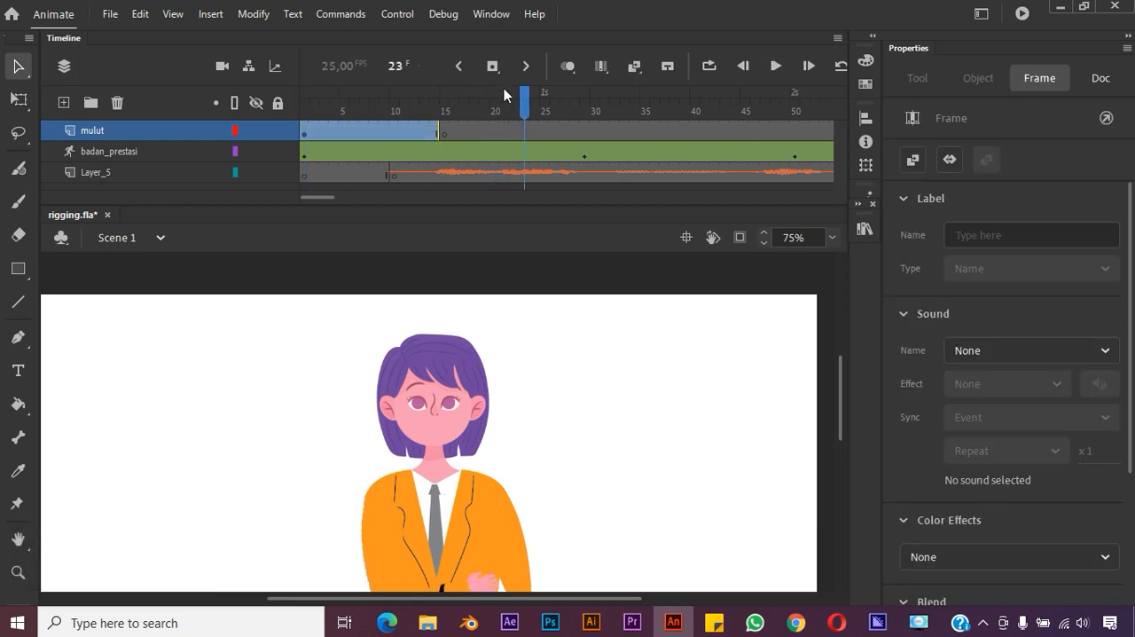
Place the open mouth image bicara asal 1.png on the face at frame 15 of the mulut layer, at about X 651 and Y 208
left_click_drag(521, 100, 448, 142)
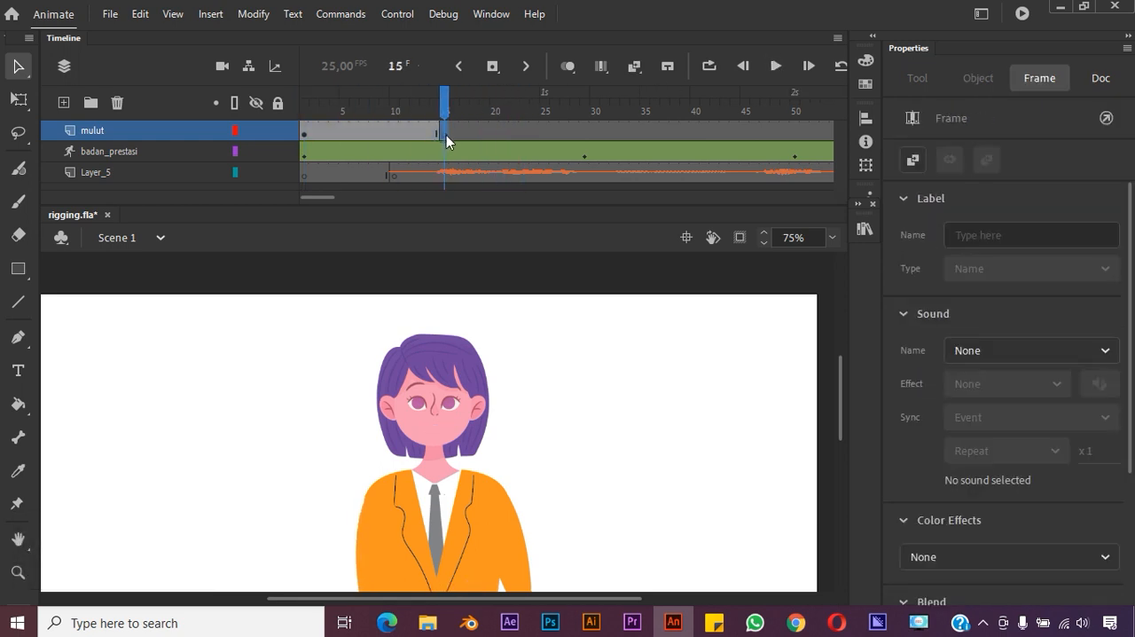
left_click(865, 228)
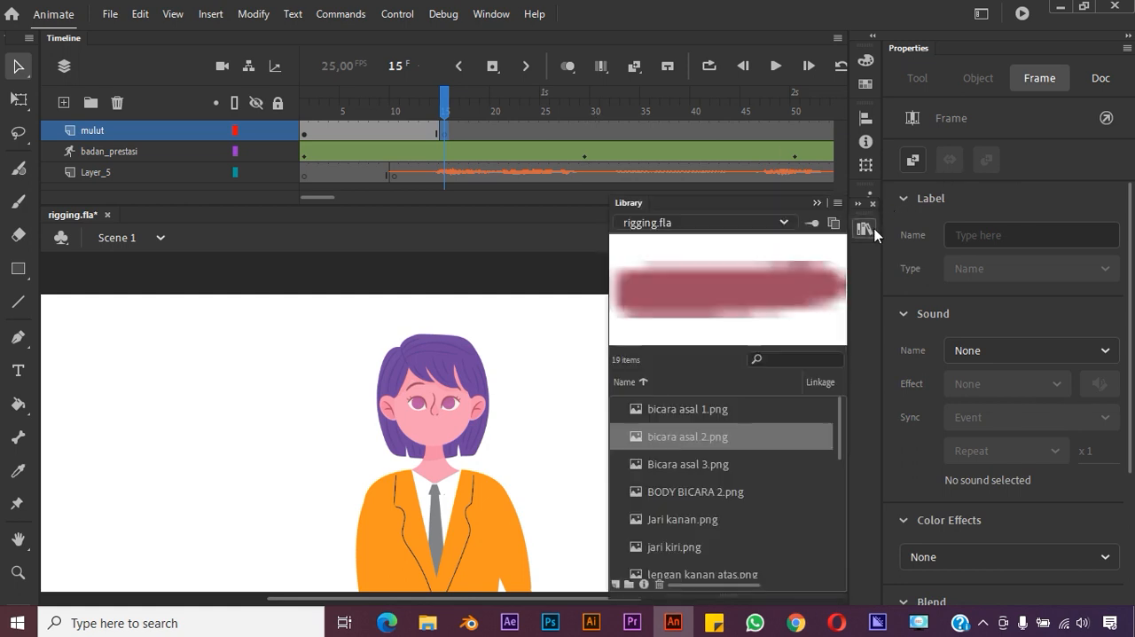
left_click(701, 416)
left_click(693, 439)
left_click(692, 456)
left_click(703, 415)
left_click_drag(687, 407, 433, 427)
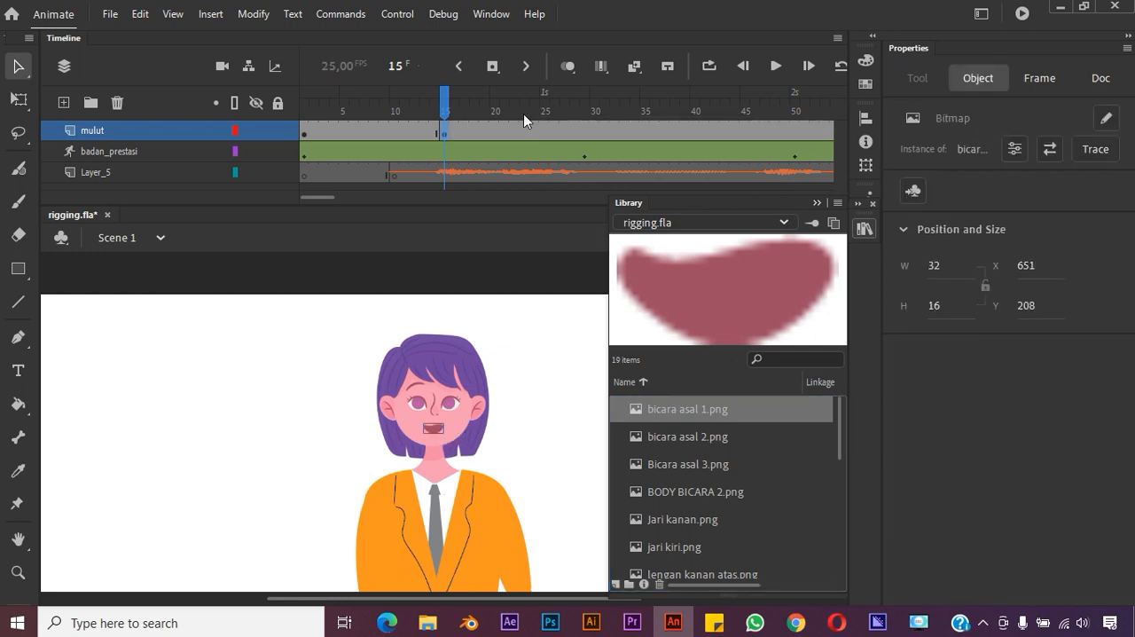
Insert a keyframe at frame 22 of the mulut layer and delete the open mouth image from it
left_click(446, 103)
left_click(515, 113)
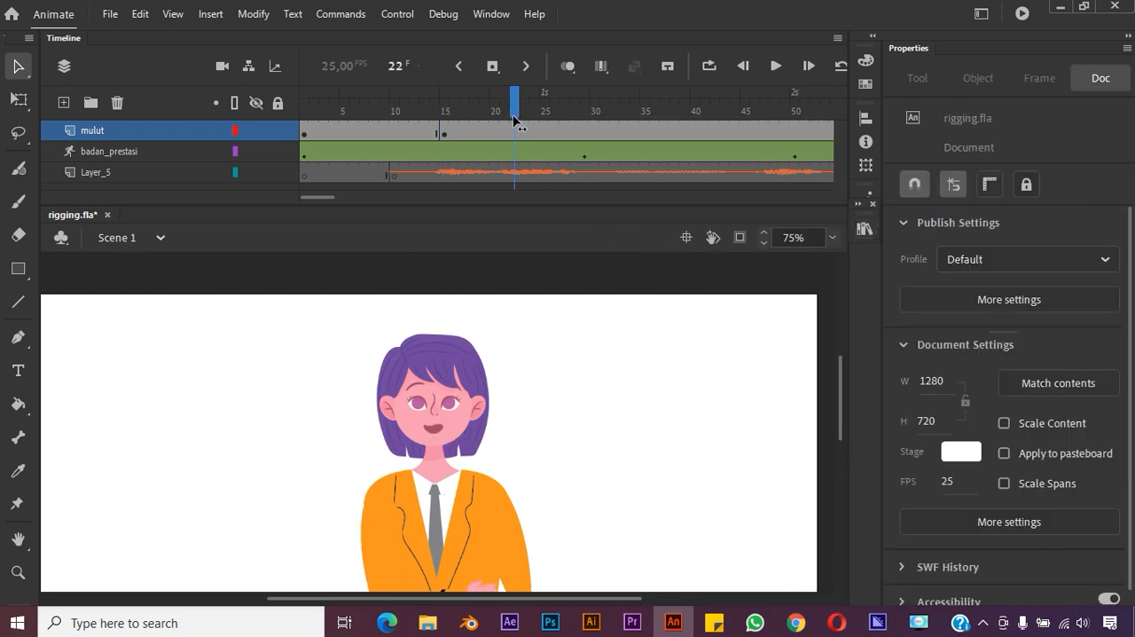
left_click(513, 135)
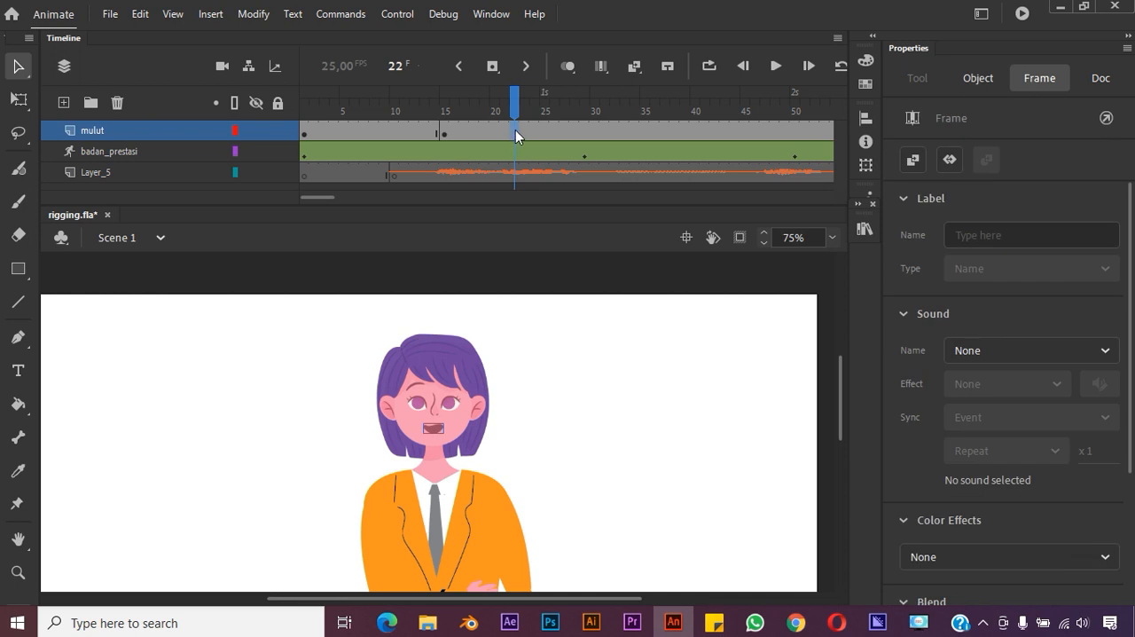
right_click(514, 130)
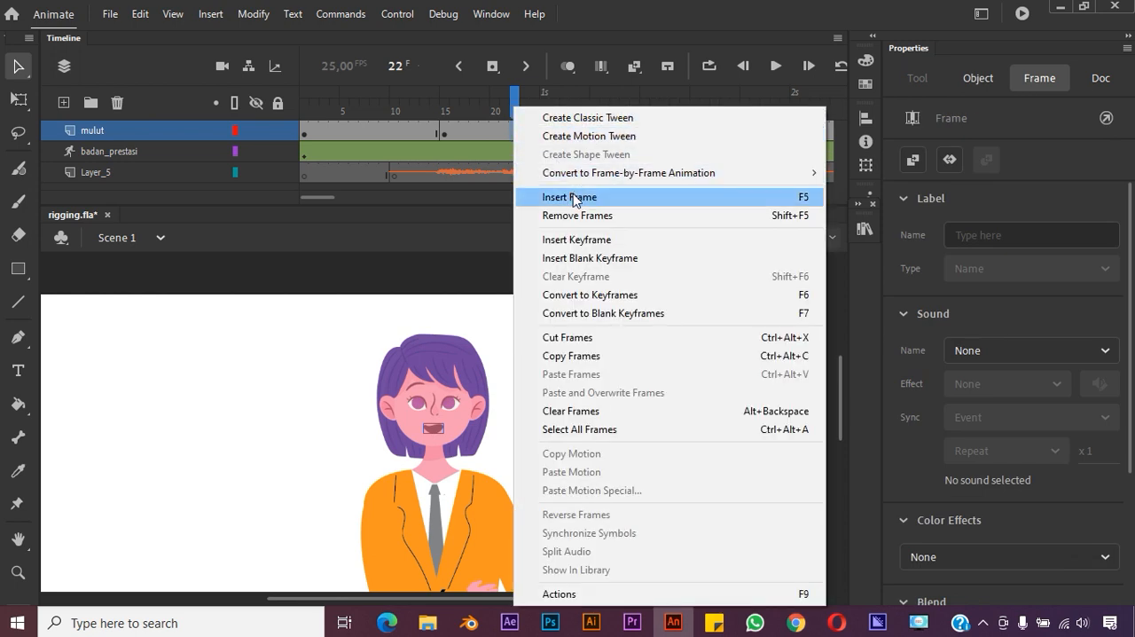
left_click(577, 239)
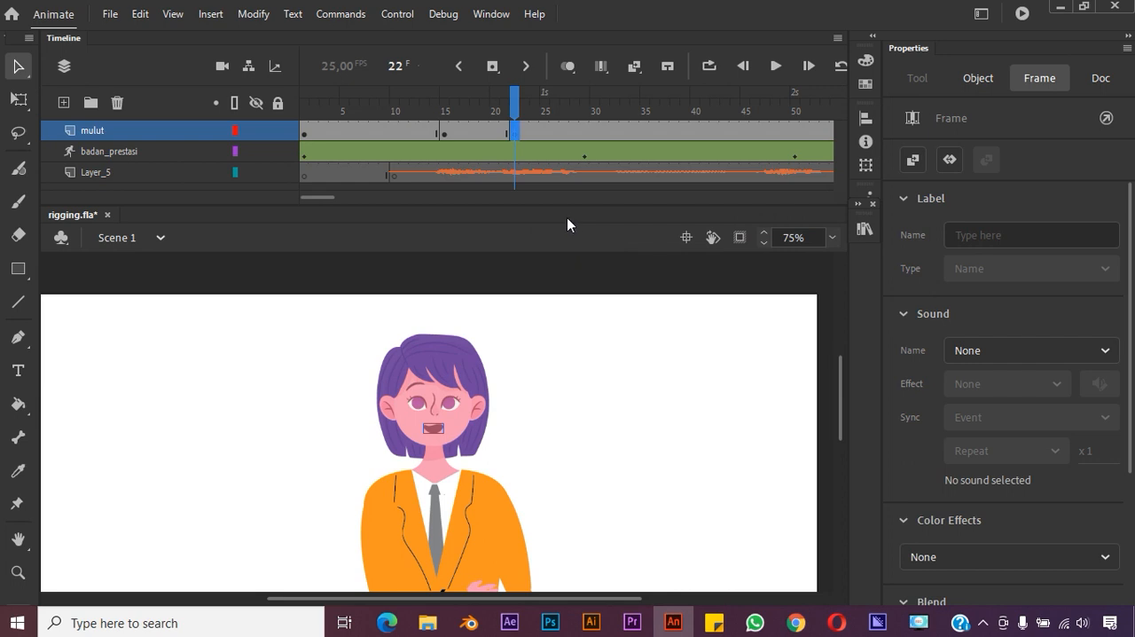
left_click(433, 428)
key("Delete")
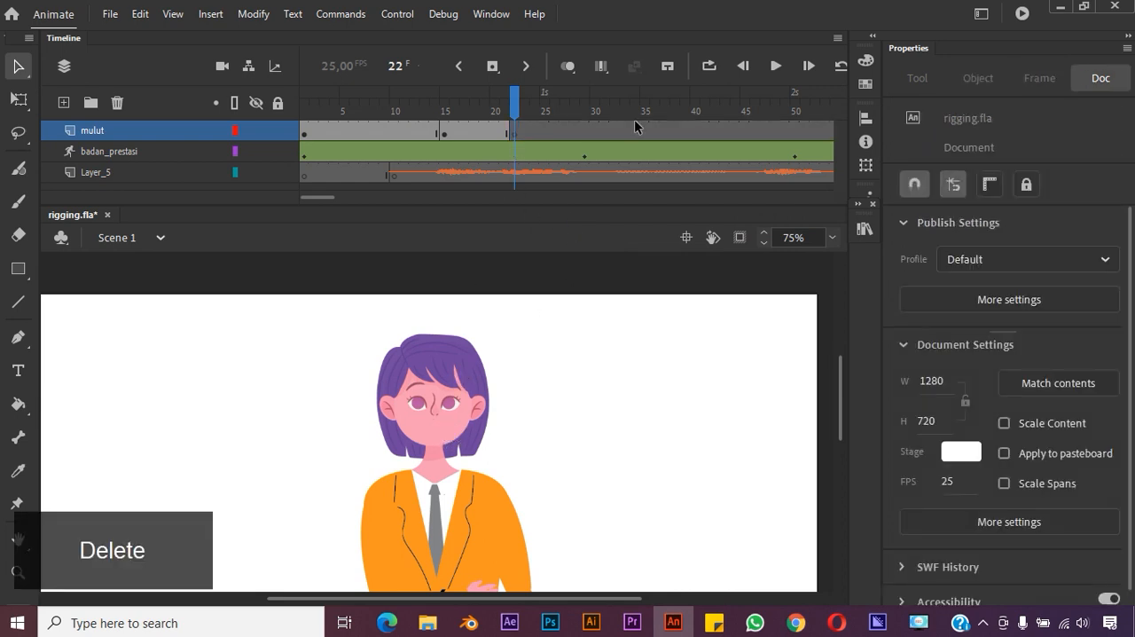
Place the small mouth image Bicara asal 3.png on the character's face at frame 22
left_click(865, 228)
left_click(706, 461)
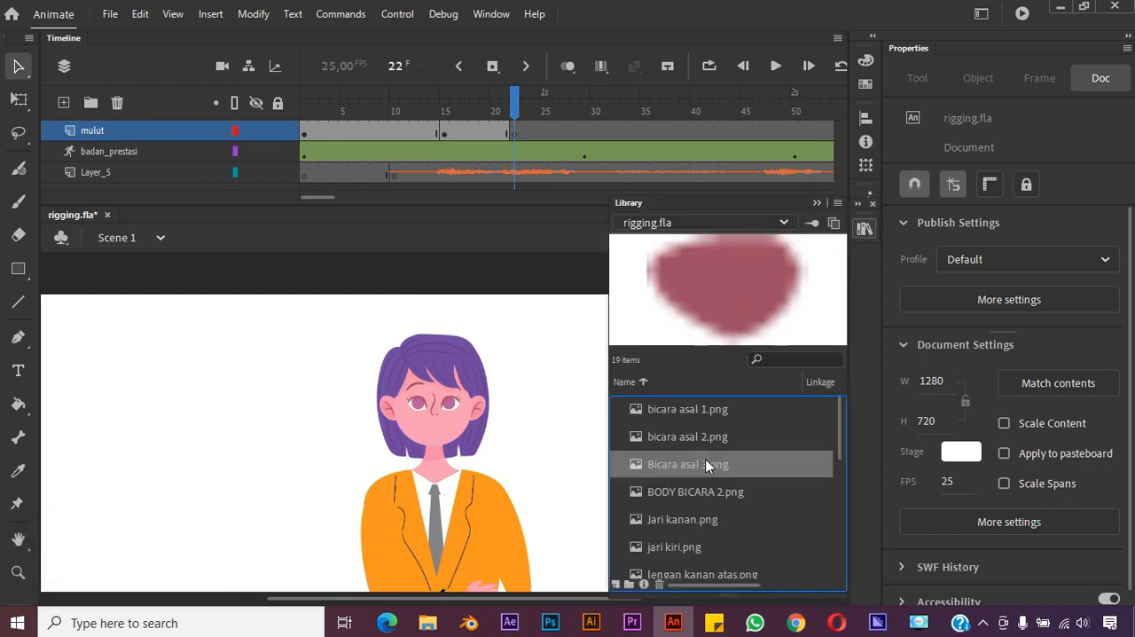
left_click_drag(699, 463, 438, 426)
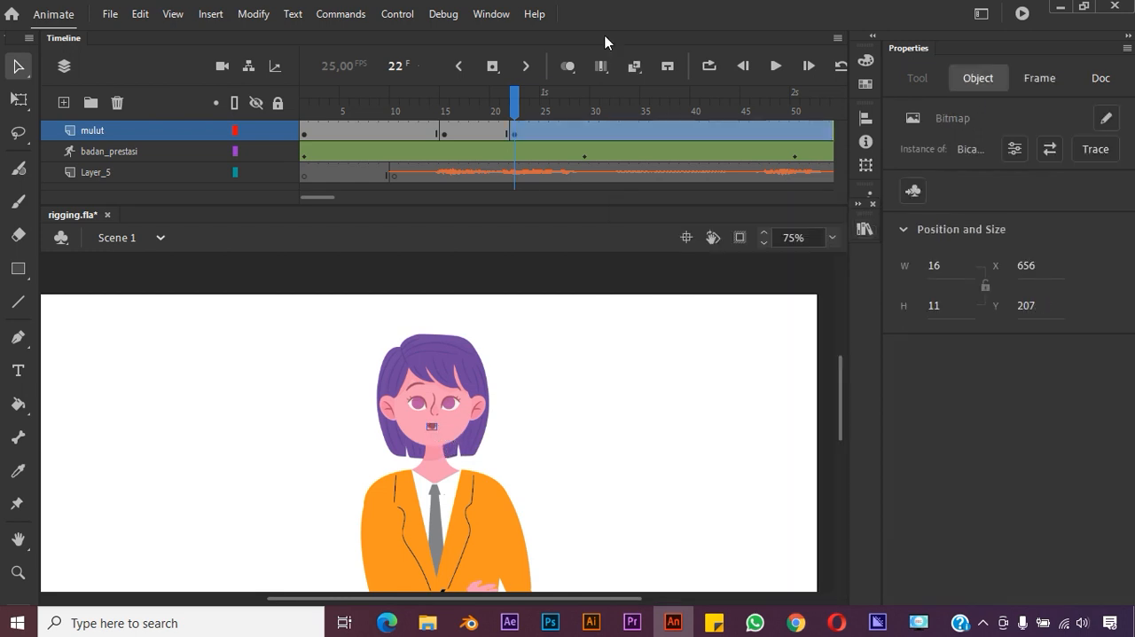
Turn on onion skinning and align the small mouth with the previous mouth shape, at about X 659 and Y 211
left_click(568, 67)
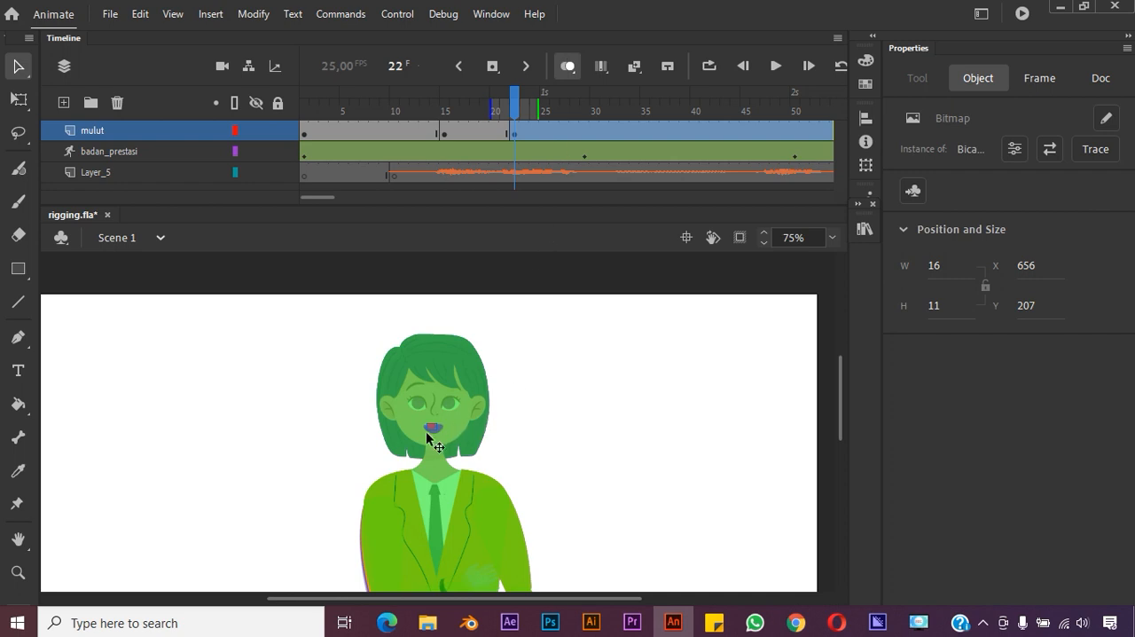
left_click_drag(434, 431, 439, 425)
key("Down")
key("Down")
key("Down")
key("Left")
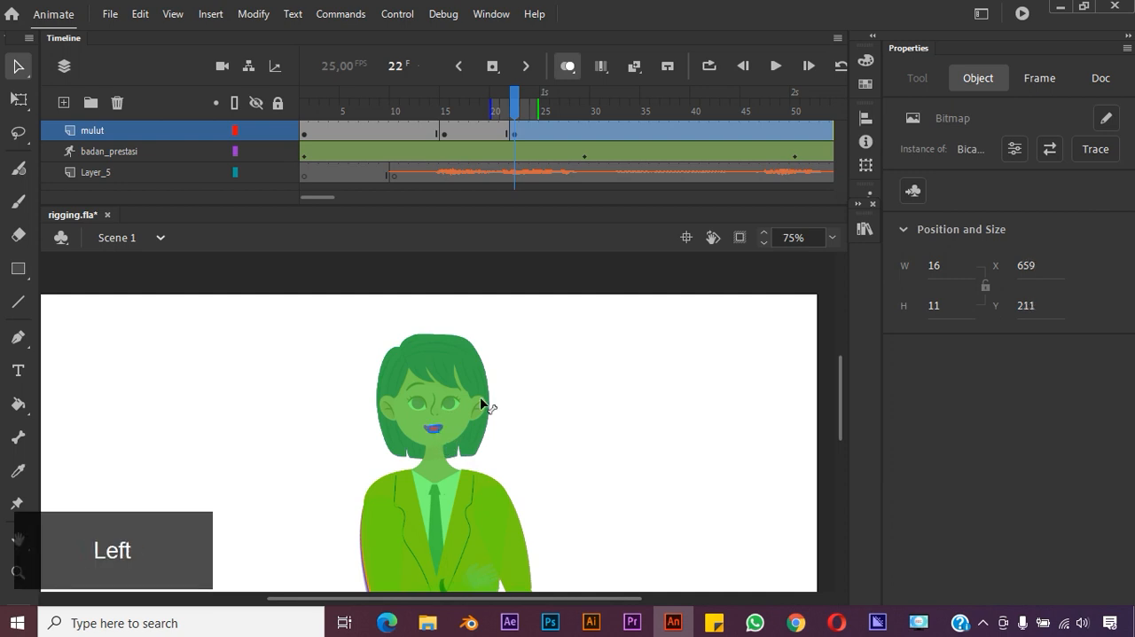
Turn off onion skinning and play the animation from frame 1 to check the three mouth shapes
left_click_drag(449, 107, 304, 111)
left_click(568, 67)
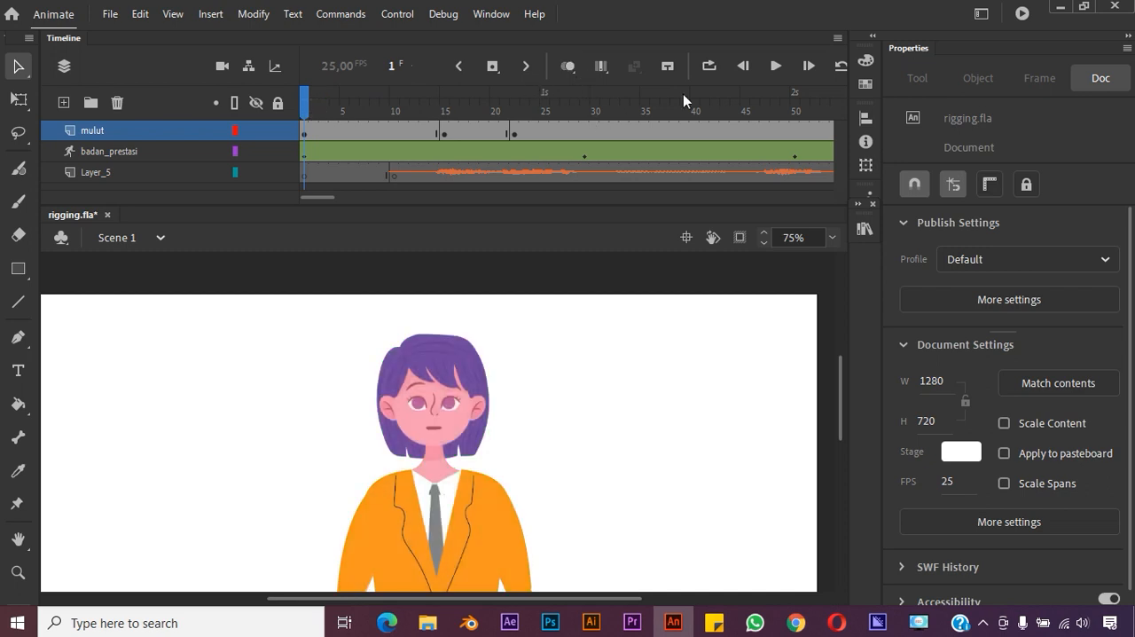
left_click(777, 67)
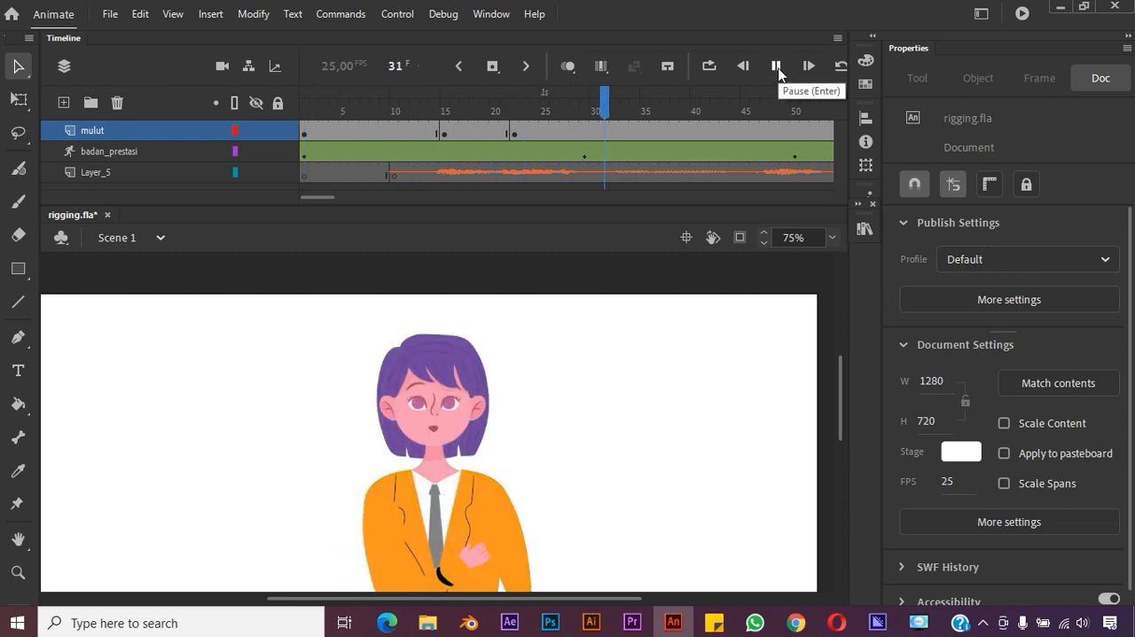
Let the animation play on with the audio and stop it at about frame 100
key("space")
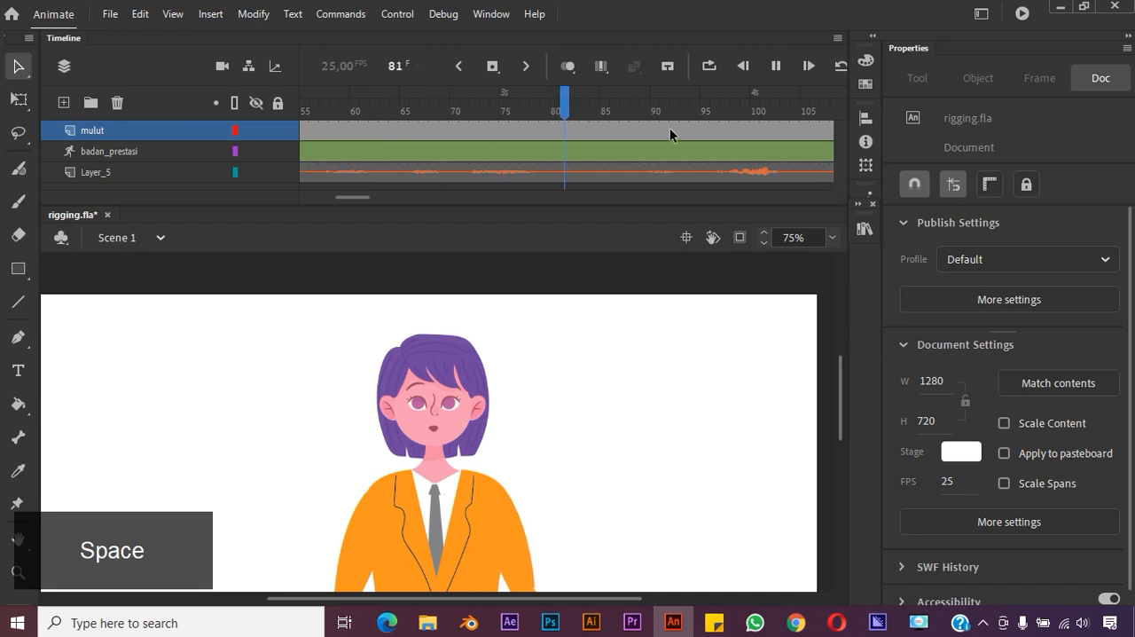
left_click(778, 67)
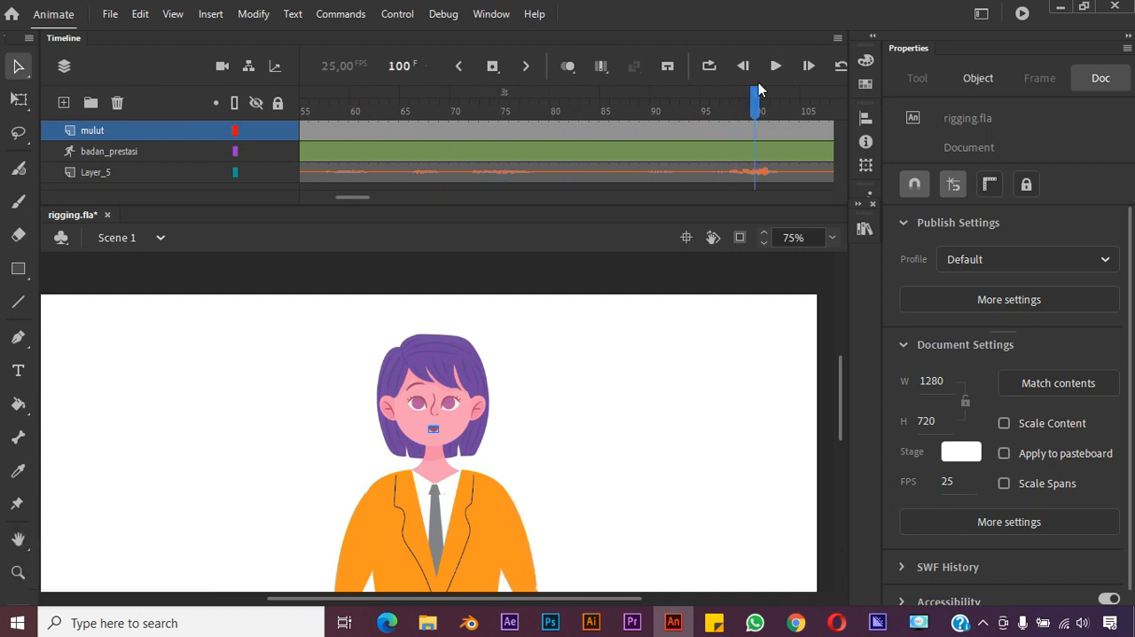
left_click(405, 93)
Insert a keyframe at frame 48 of the mulut layer, where the audio waveform rises again
left_click_drag(359, 202, 335, 208)
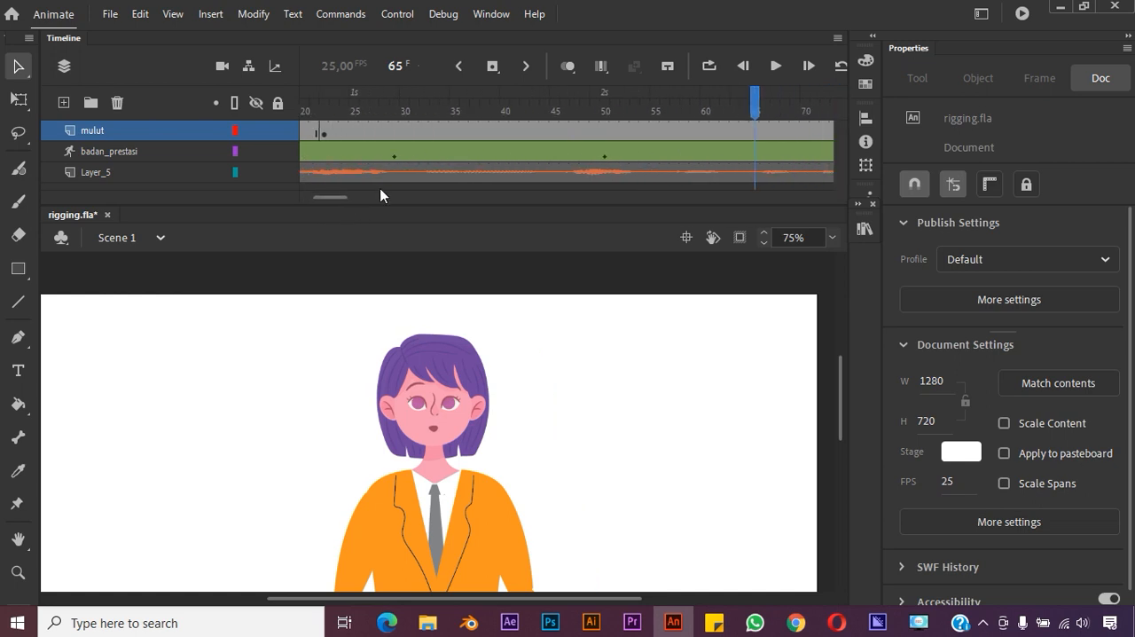
left_click(583, 129)
left_click_drag(587, 107, 588, 107)
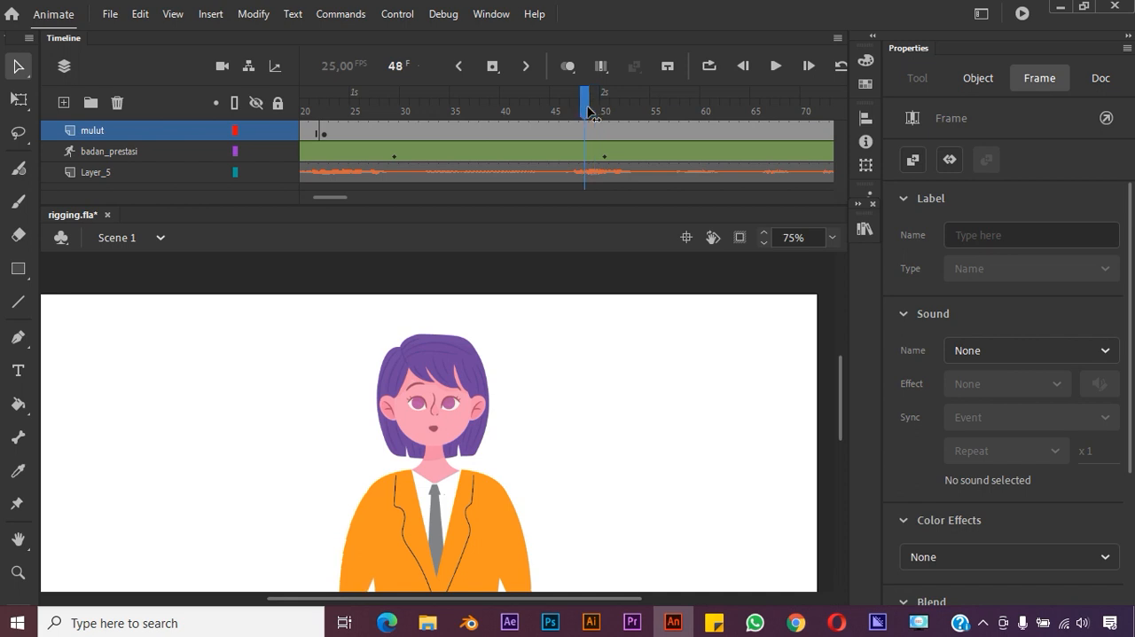
left_click(589, 112)
left_click(595, 130)
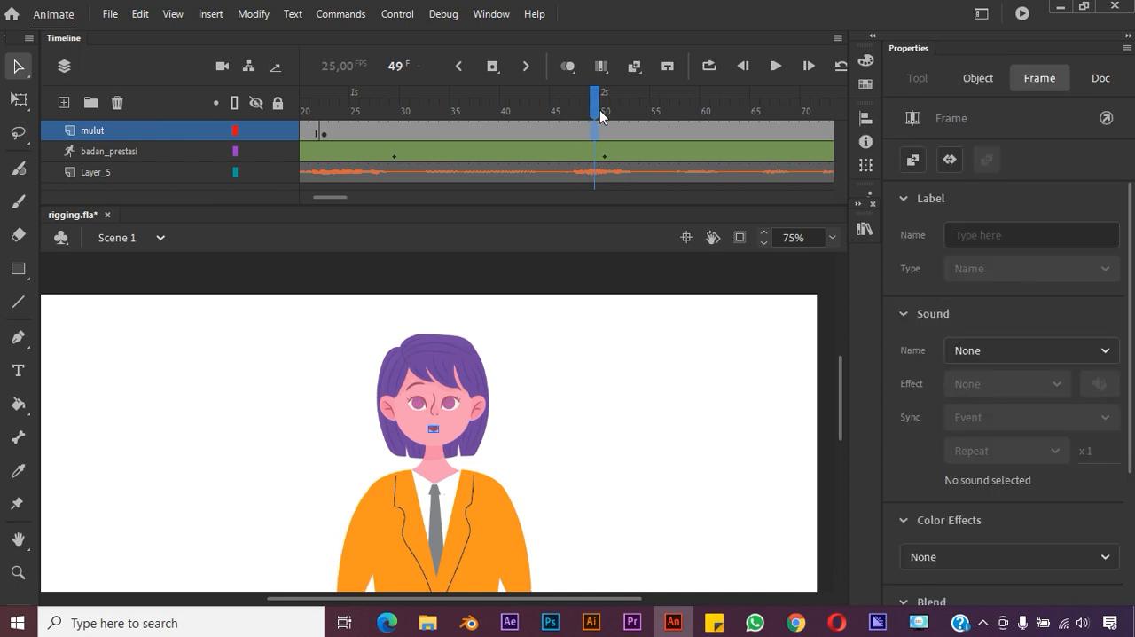
left_click(599, 114)
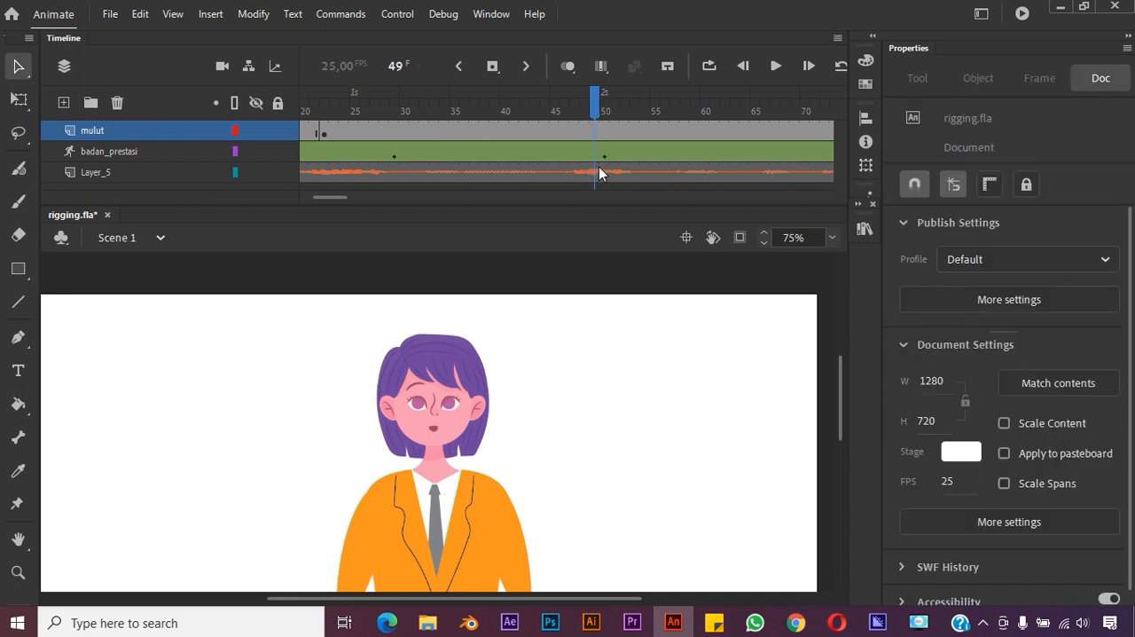
left_click(594, 129)
left_click_drag(597, 107, 589, 111)
left_click(588, 131)
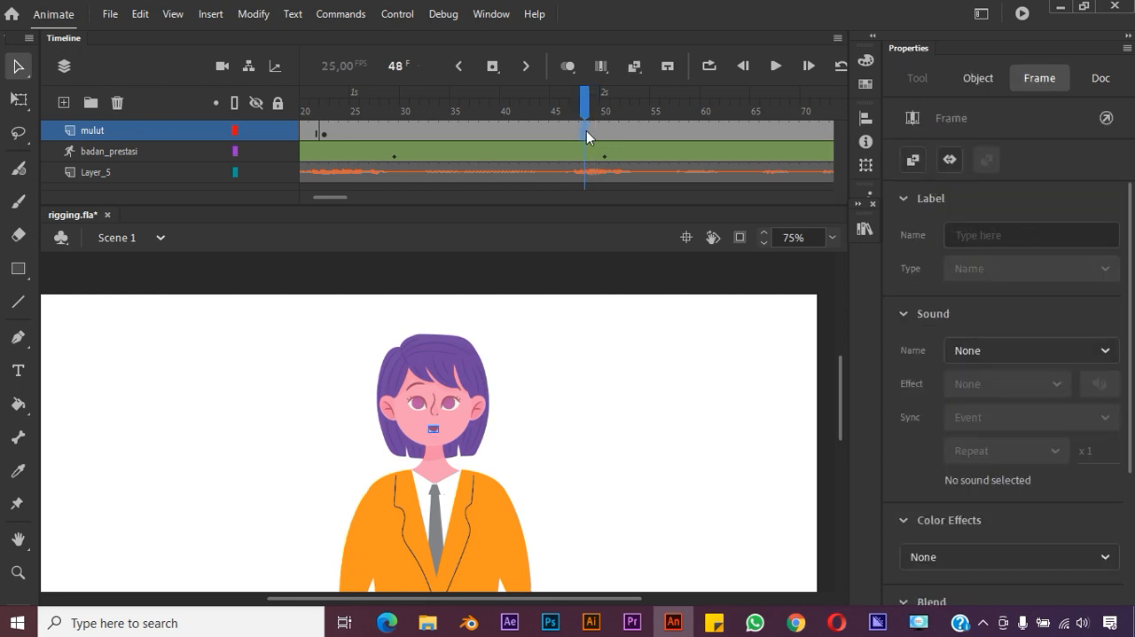
right_click(586, 131)
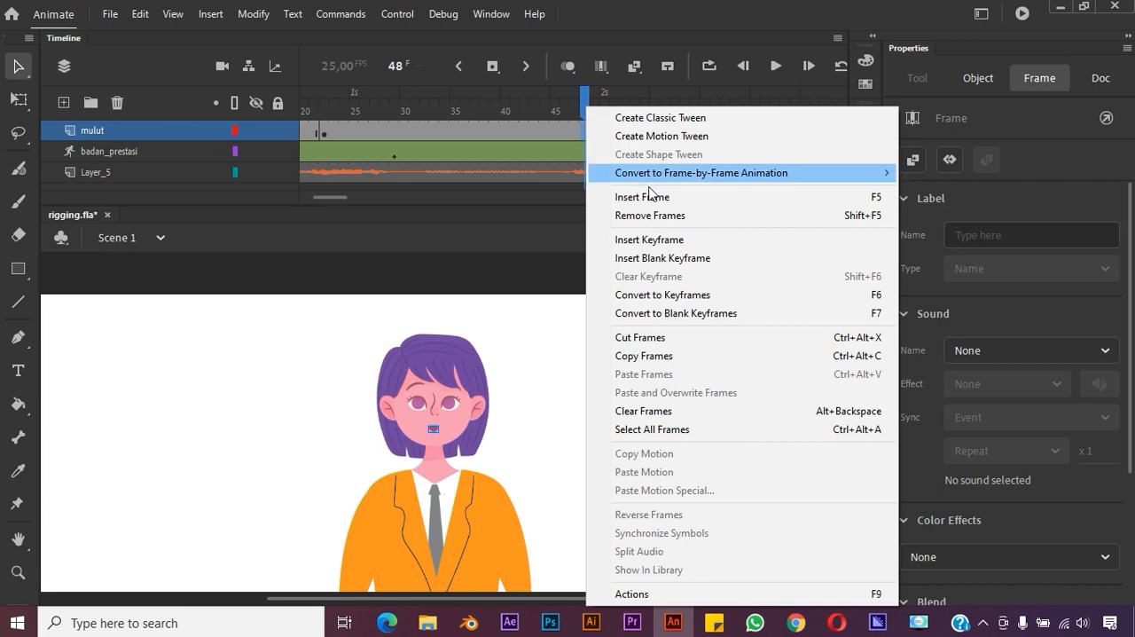
left_click(661, 240)
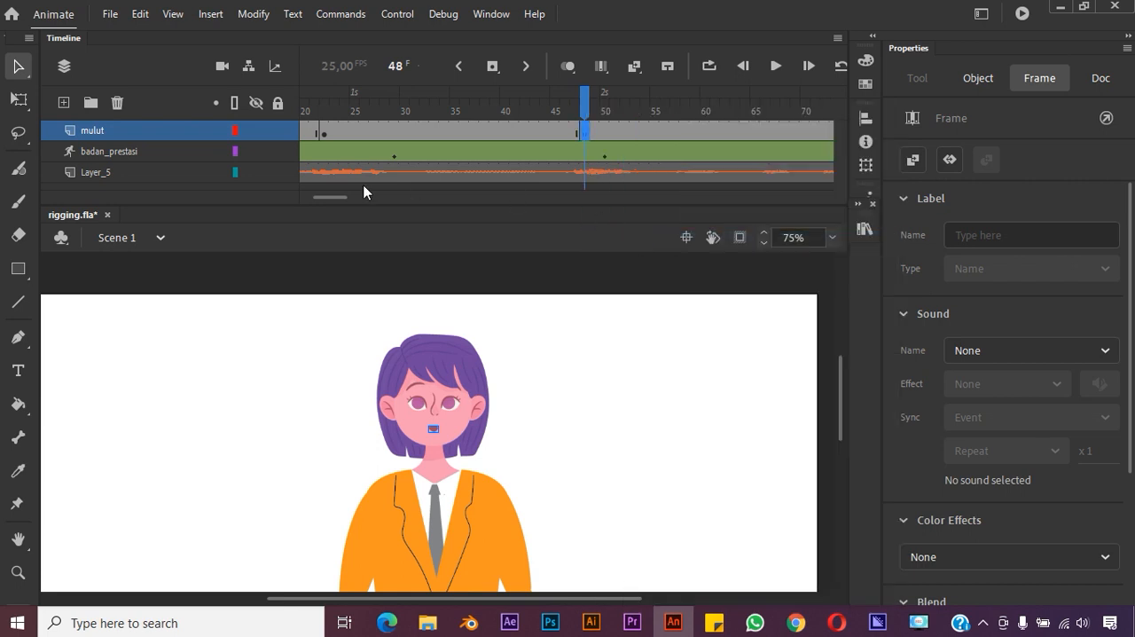
Delete the small mouth image from frame 48 of the mulut layer
left_click_drag(455, 93, 575, 97)
left_click(585, 135)
left_click(433, 430)
key("Delete")
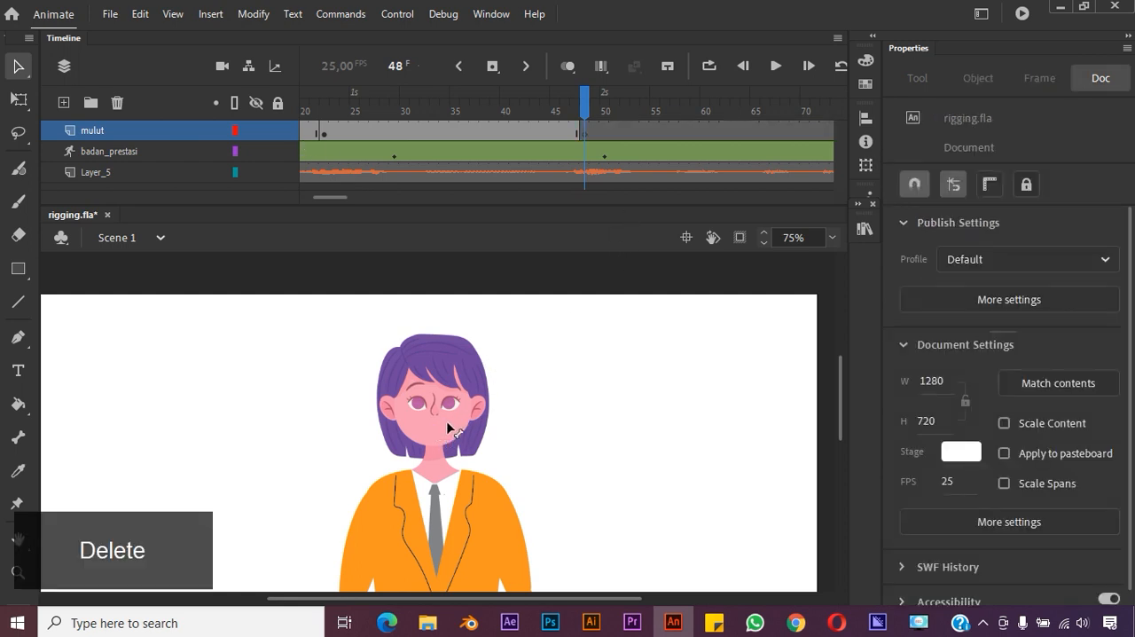
Copy the open mouth image from frame 15 and paste it in place at frame 48 of the mulut layer
left_click_drag(582, 106, 366, 125)
left_click(446, 132)
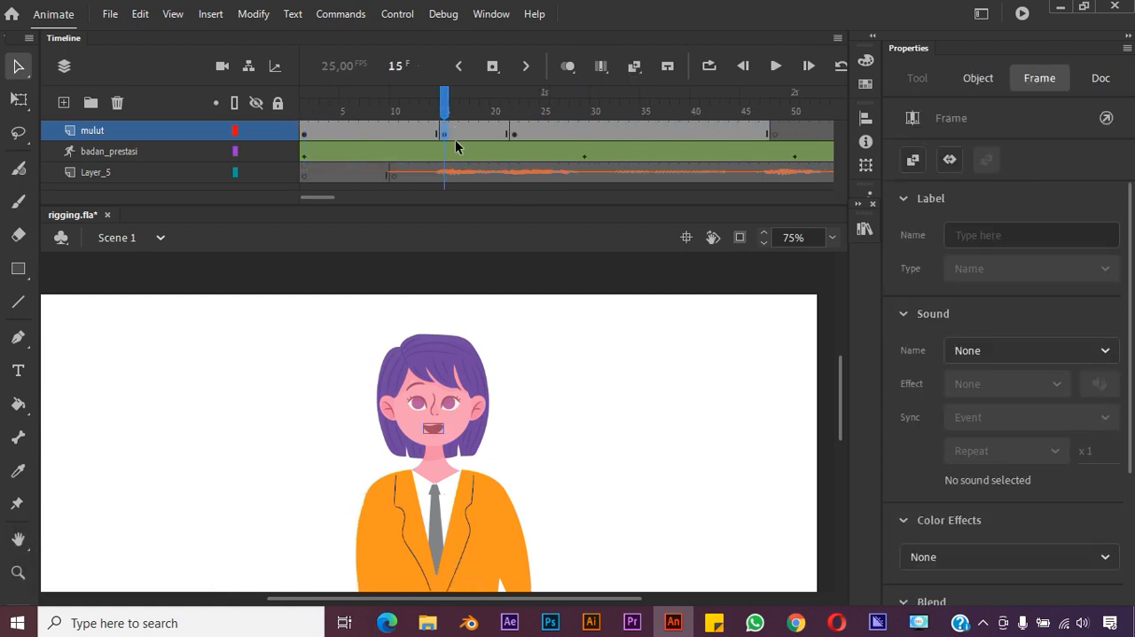
left_click(437, 430)
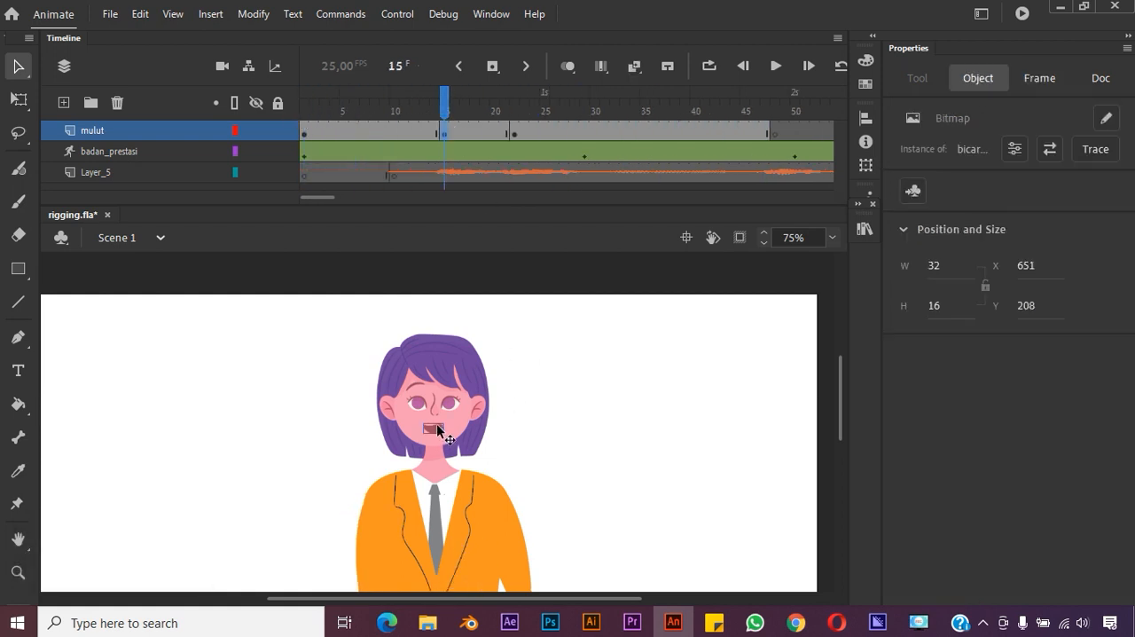
key("ctrl")
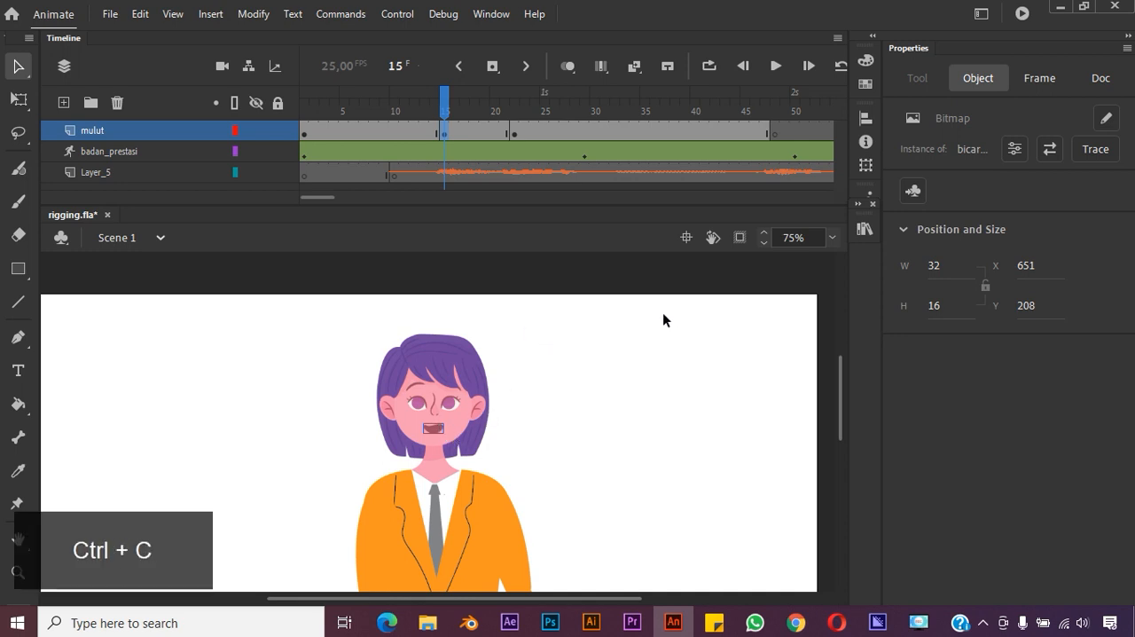
left_click(775, 134)
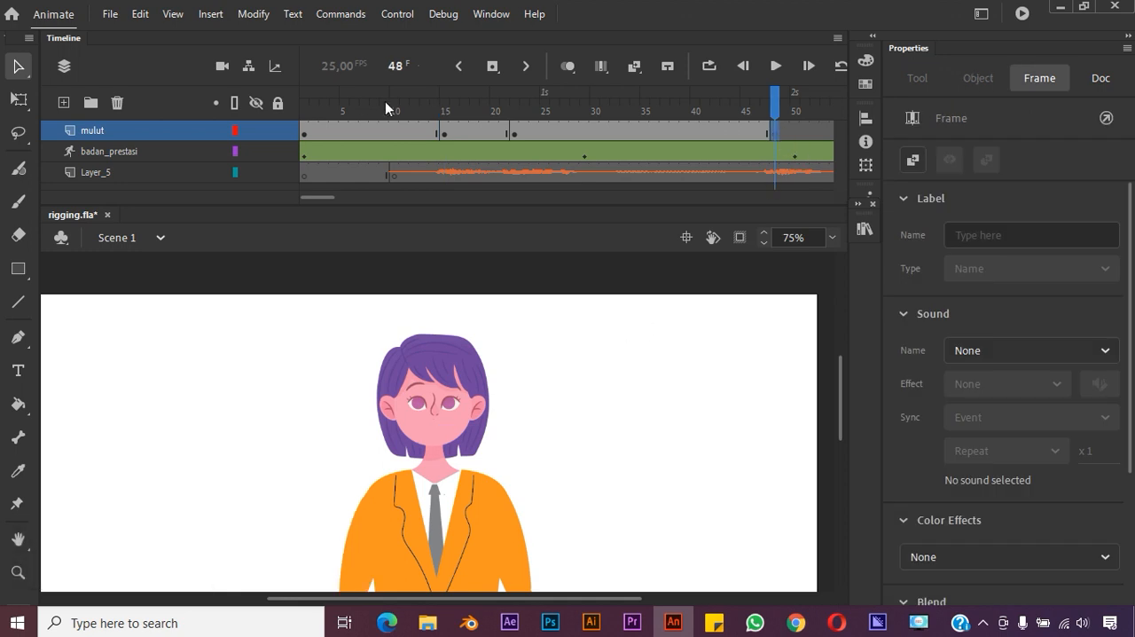
left_click(140, 14)
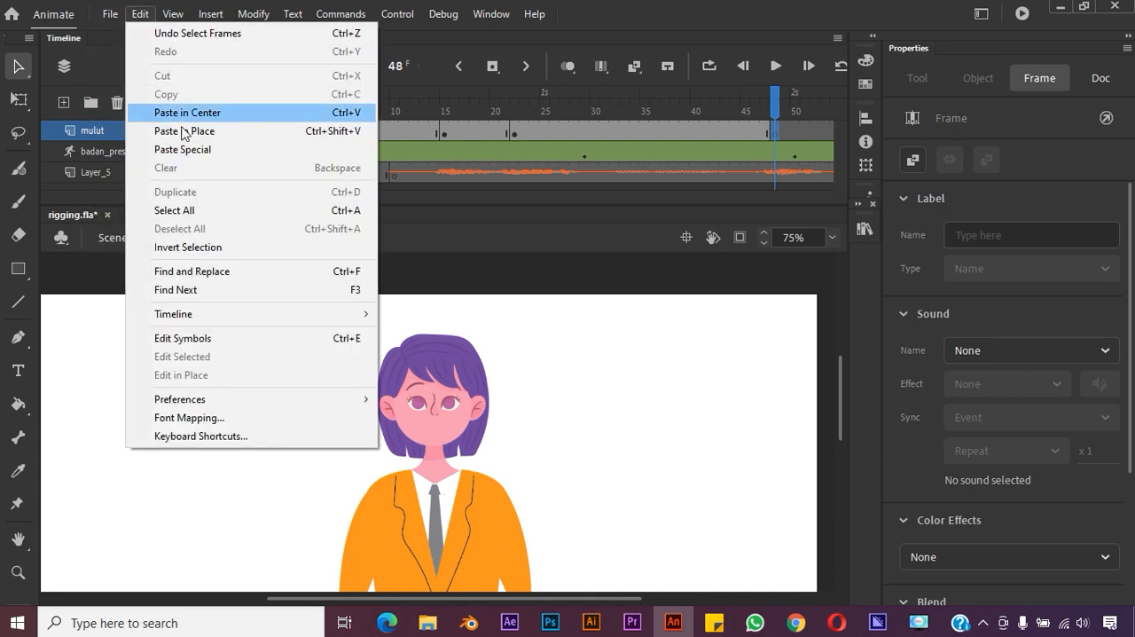
left_click(209, 131)
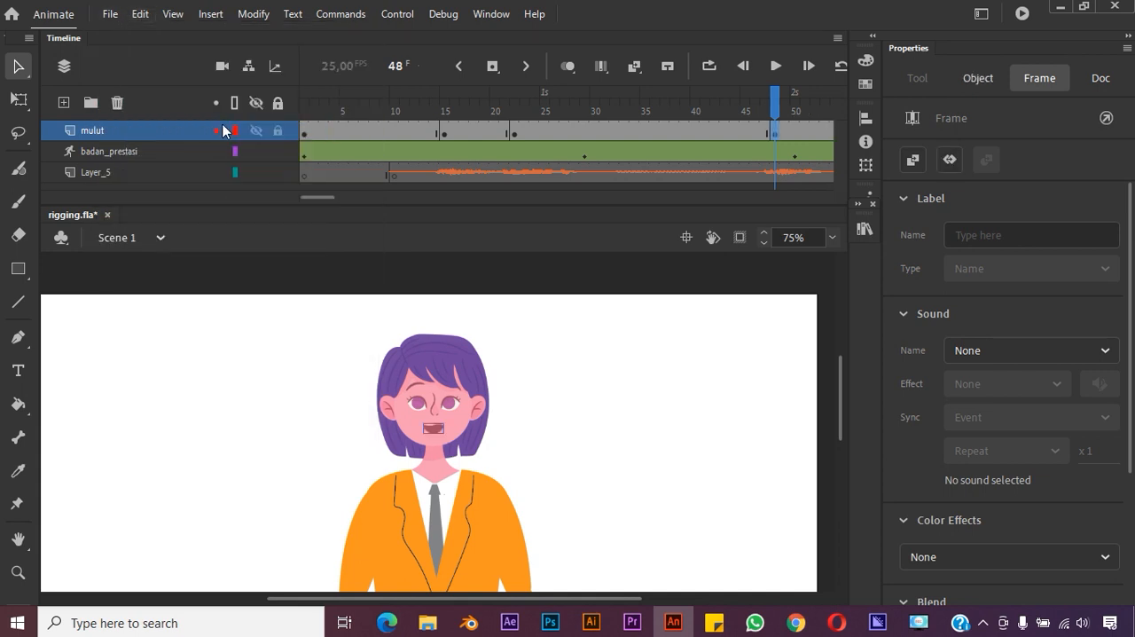
Insert a keyframe at frame 59 and blank keyframes at frames 67 and 74 of the mulut layer
left_click_drag(317, 197, 333, 197)
left_click(635, 131)
right_click(636, 130)
left_click(703, 240)
left_click(716, 132)
left_click(637, 133)
right_click(713, 132)
left_click(782, 258)
right_click(785, 132)
left_click(849, 259)
Replace the mouth at frame 59 with the small mouth copied from frame 37, pasted in place
left_click(636, 132)
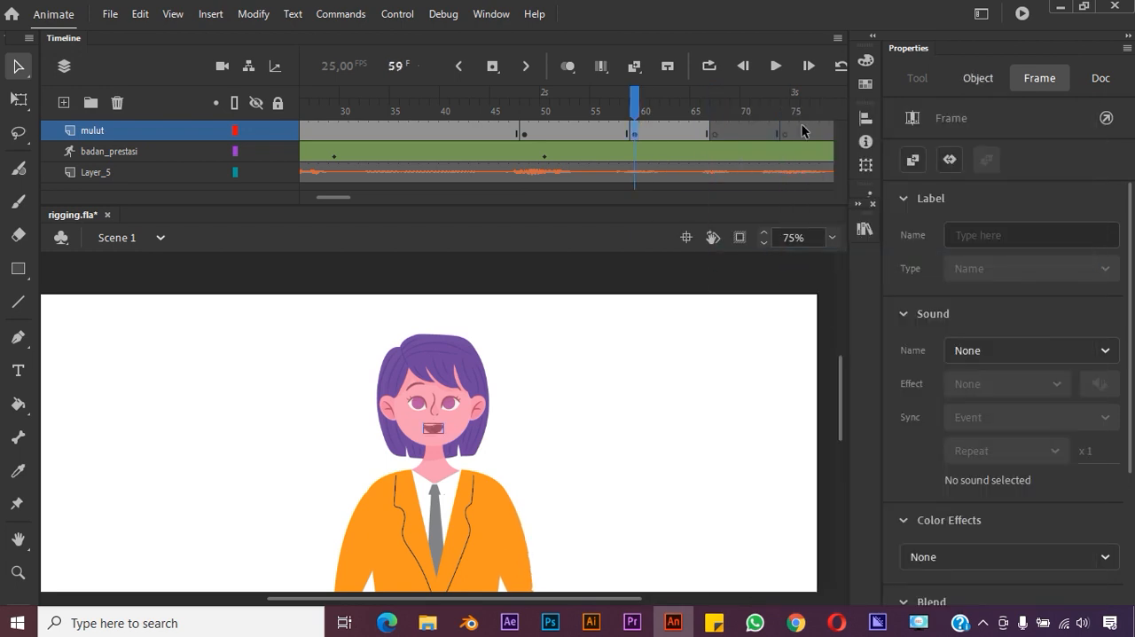
key("Delete")
left_click(416, 131)
key("ctrl+c")
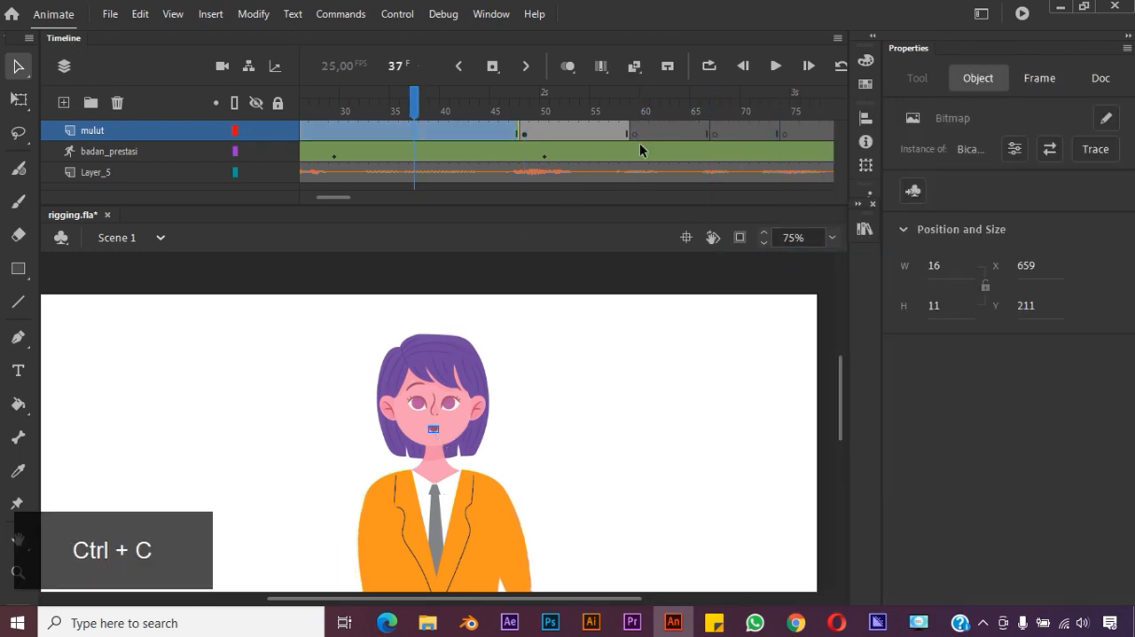
left_click(635, 132)
left_click(140, 13)
left_click(227, 130)
Copy the open mouth from frame 48 and paste it in place at frame 67 of the mulut layer
left_click(715, 133)
left_click(524, 133)
left_click(435, 430)
key("ctrl+c")
left_click(714, 133)
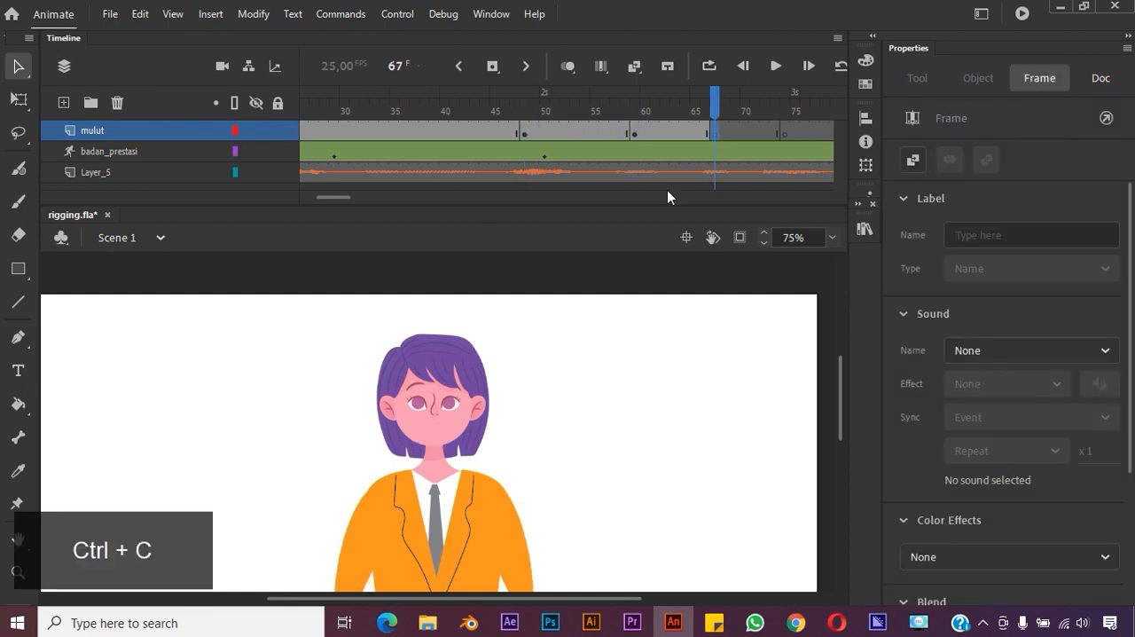
left_click(140, 13)
left_click(221, 131)
Copy the open mouth from the span starting at frame 48 and paste it in place at frame 74
left_click(785, 133)
left_click(585, 132)
key("ctrl+c")
left_click(785, 133)
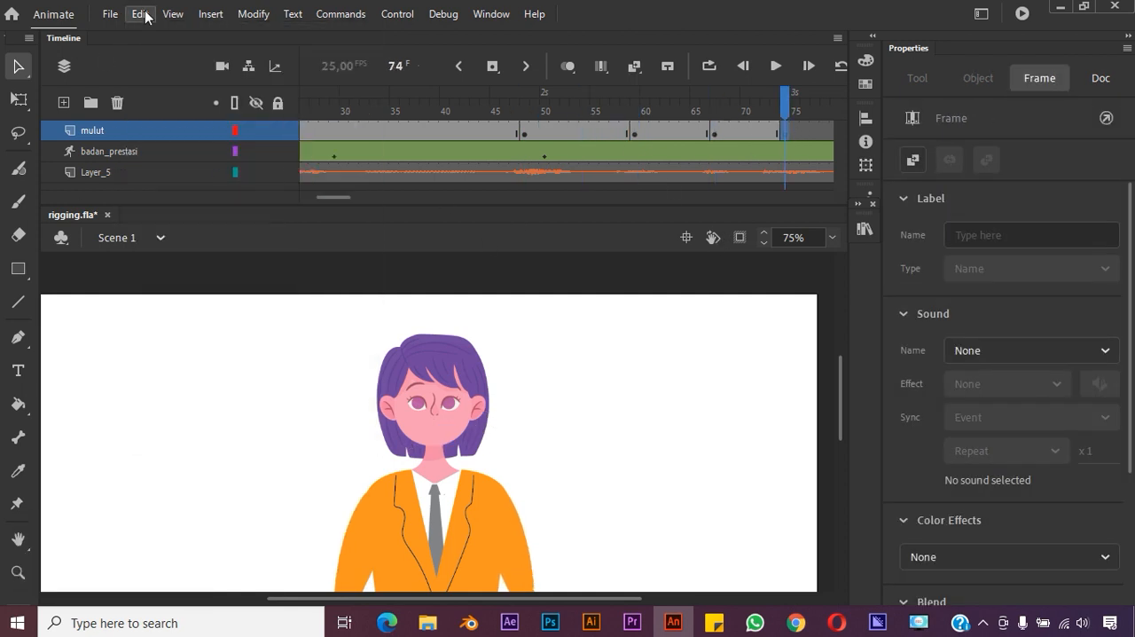
left_click(141, 15)
left_click(224, 131)
Insert blank keyframes at frames 80, 90 and 99 of the mulut layer
left_click_drag(335, 197, 359, 197)
left_click(486, 131)
right_click(495, 132)
left_click(568, 257)
left_click(602, 130)
right_click(595, 131)
left_click(671, 257)
left_click(685, 132)
right_click(686, 132)
left_click(759, 257)
Insert blank keyframes at frames 103, 118, 133 and 139 of the mulut layer
mouse_move(364, 196)
left_mouse_down()
mouse_move(403, 203)
mouse_move(389, 196)
mouse_move(411, 216)
mouse_move(463, 197)
mouse_move(316, 197)
mouse_move(370, 216)
left_mouse_up()
left_click(485, 132)
left_click(616, 132)
right_click(477, 132)
left_click(552, 257)
left_click(623, 132)
left_click(776, 131)
right_click(776, 131)
left_click(851, 257)
left_click(734, 132)
right_click(503, 131)
left_click(578, 257)
Insert blank keyframes at frames 161, 171, 194, 207, 217, 228 and 237 of the mulut layer
key("alt+comma")
key("alt+comma")
key("alt+comma")
key("alt+comma")
key("alt+comma")
key("alt+comma")
key("alt+comma")
right_click(678, 130)
left_click(752, 257)
right_click(605, 130)
left_click(684, 256)
left_click(646, 132)
right_click(560, 131)
left_click(636, 258)
right_click(676, 132)
left_click(753, 257)
right_click(475, 131)
left_click(551, 256)
Copy the mouth image from frame 67 and paste it in place at frame 80 of the mulut layer
left_click(355, 132)
left_click(433, 429)
key("ctrl+c")
left_click(485, 131)
left_click(140, 15)
left_click(191, 129)
Copy the open mouth from frame 77 and paste it in place at frame 90
left_click(584, 133)
left_click(456, 133)
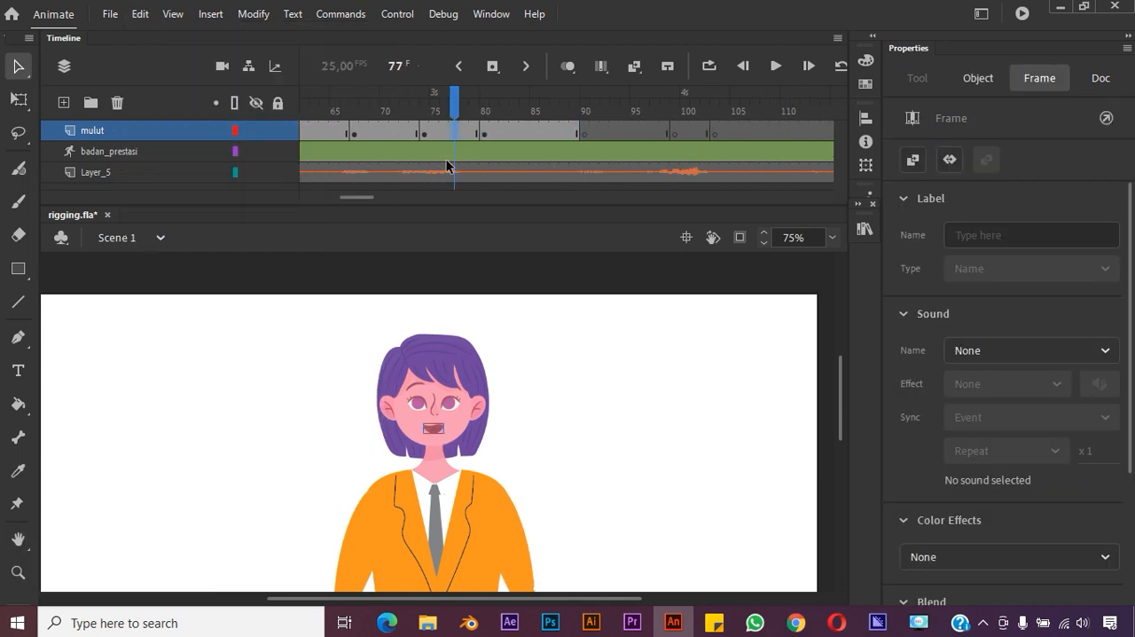
key("ctrl+c")
left_click(585, 135)
key("ctrl+shift+v")
Replace the open mouth in the span starting at frame 74 with the mouth copied from the span starting at frame 59
left_click_drag(457, 108, 344, 105)
left_click(435, 133)
left_click(434, 428)
key("Delete")
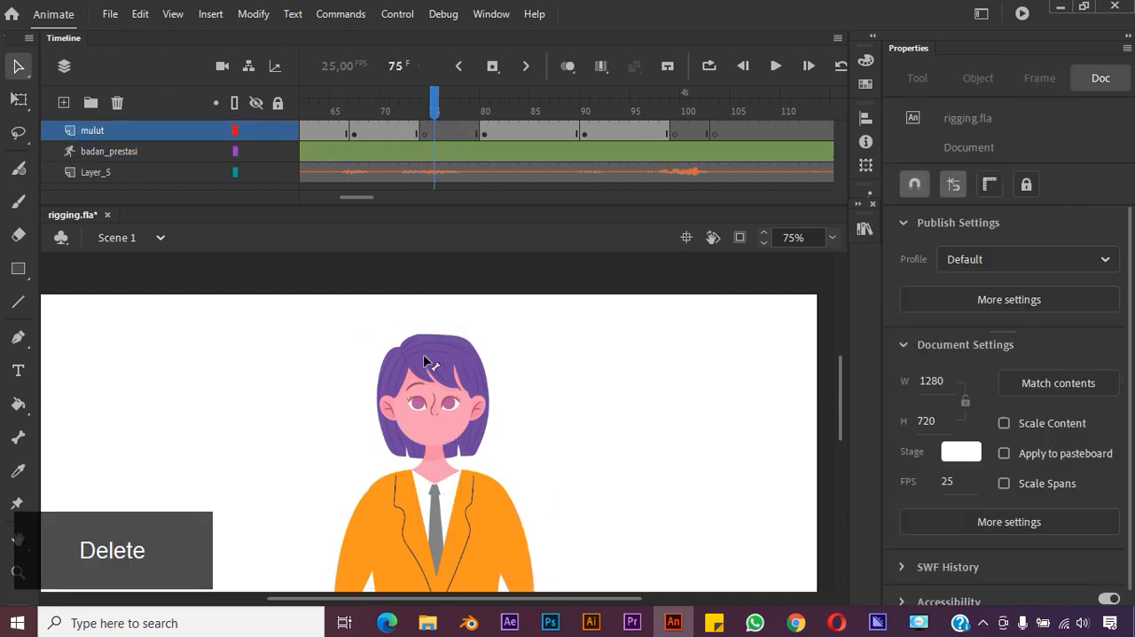
left_click_drag(368, 198, 358, 198)
left_click(437, 129)
key("ctrl+c")
left_click(565, 133)
key("ctrl+shift+v")
Paste the same mouth in place at frame 99, and the mouth from the span starting at frame 80 at frame 103
mouse_move(603, 108)
left_mouse_down()
mouse_move(780, 141)
mouse_move(585, 110)
left_mouse_up()
left_click(815, 134)
key("ctrl+shift+v")
left_click_drag(349, 200, 372, 200)
left_click(345, 110)
left_click(464, 430)
key("ctrl+c")
left_click(495, 134)
key("ctrl+shift+v")
Copy the mouth from the span starting at frame 90 and paste it in place at frames 118 and 133
left_click(645, 134)
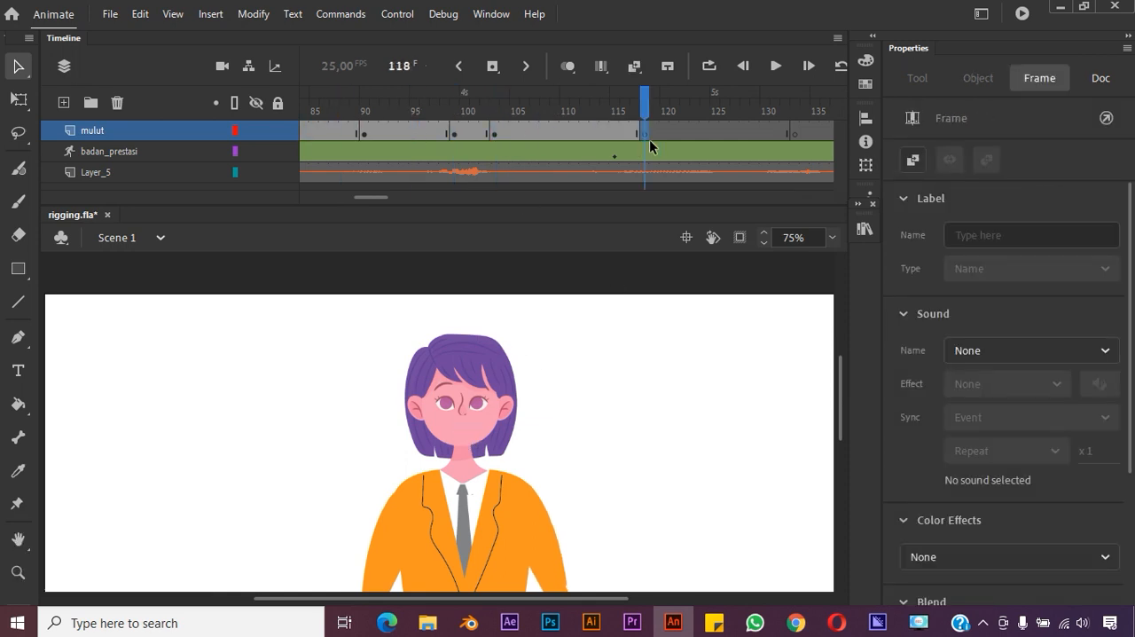
left_click(425, 110)
left_click(463, 429)
key("ctrl+c")
left_click(645, 134)
key("ctrl+shift+v")
left_click(795, 133)
key("ctrl+shift+v")
Copy the mouth from the span starting at frame 103 and paste it in place at frame 139
left_click_drag(379, 198, 393, 203)
left_click(365, 131)
key("ctrl+c")
left_click(624, 134)
key("ctrl+shift+v")
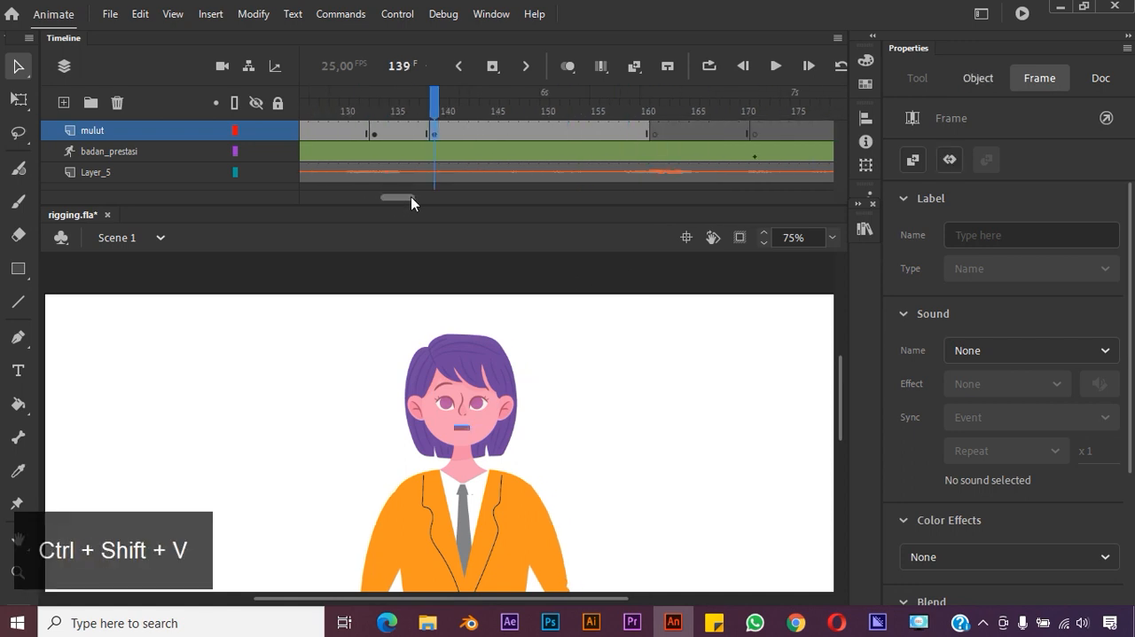
Copy the mouth from the span starting at frame 118 and paste it in place at frames 161 and 171
left_click(324, 130)
key("ctrl+c")
left_click(624, 134)
key("ctrl+shift+v")
key("ctrl+c")
left_click(725, 134)
key("ctrl+shift+v")
Copy the mouth from the span starting at frame 161 and paste it in place at frame 194
left_click_drag(403, 197, 423, 199)
left_click(365, 131)
key("ctrl+c")
left_click(635, 134)
key("ctrl+shift+v")
Copy the mouth from the span starting at frame 171 and paste it in place at frame 207
left_click(456, 134)
key("ctrl+c")
left_click(764, 134)
right_click(764, 134)
left_click(802, 248)
key("ctrl+shift+v")
Copy the mouth from the span starting at frame 194 and paste it in place at frame 217
left_click_drag(421, 198, 440, 198)
left_click(574, 133)
left_click(418, 132)
key("ctrl+c")
left_click(576, 135)
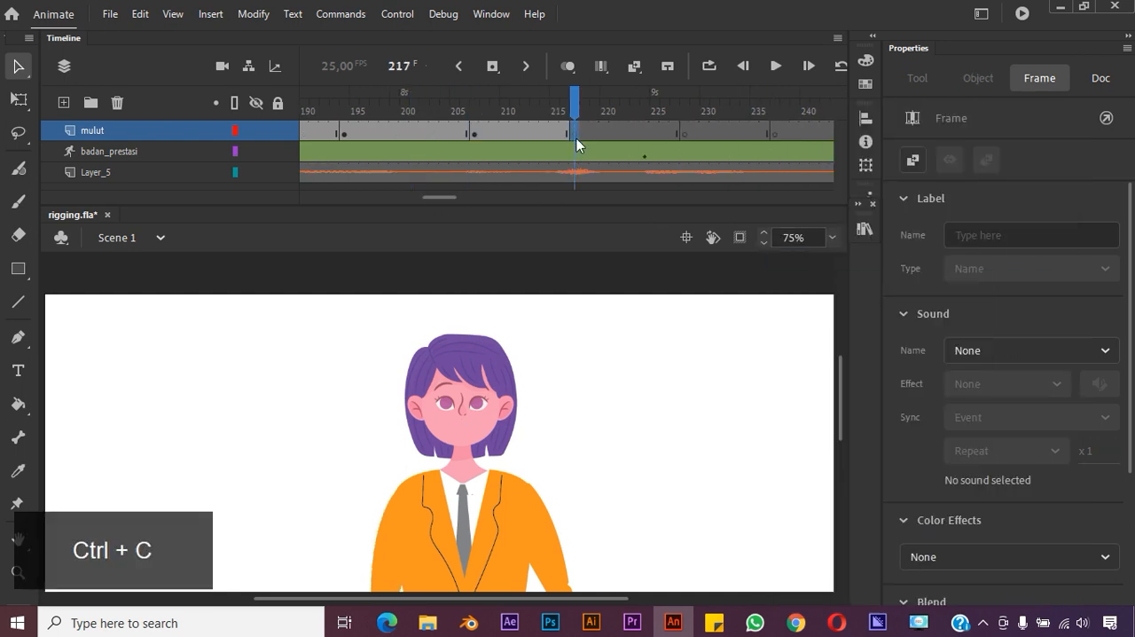
key("ctrl+shift+v")
Copy the mouth from the span starting at frame 207 and paste it in place at frame 228
left_click(525, 132)
key("ctrl+c")
key("ctrl+c")
Copy the mouth from the span starting at frame 139 and paste it in place at frame 237
left_click(775, 134)
left_click_drag(437, 200, 396, 196)
left_click(431, 133)
left_click(564, 134)
left_click(466, 133)
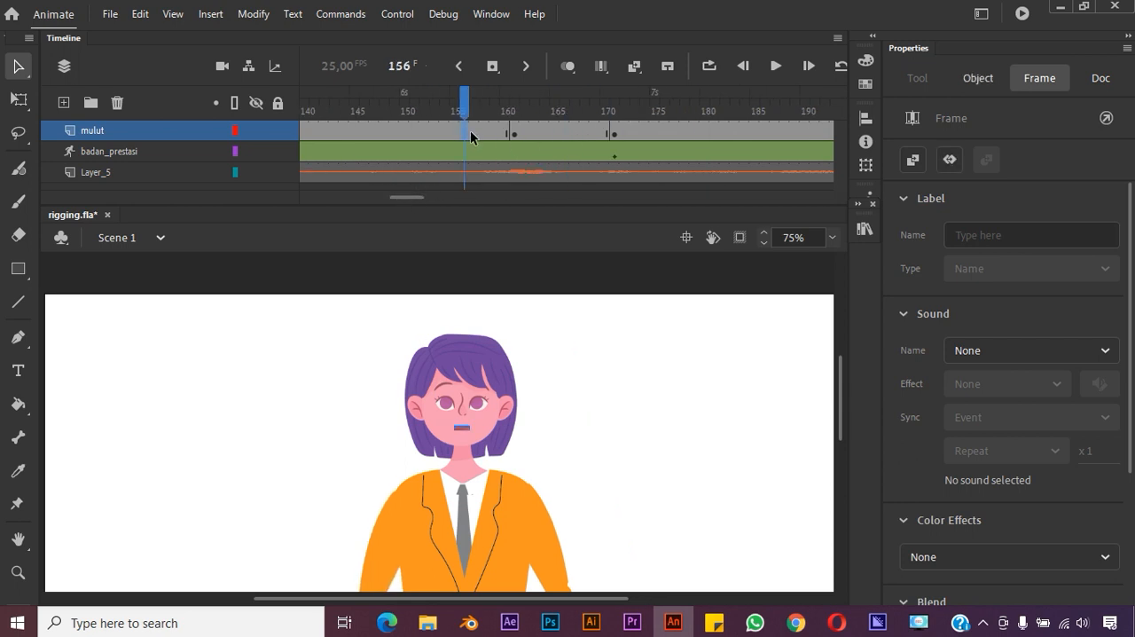
key("c")
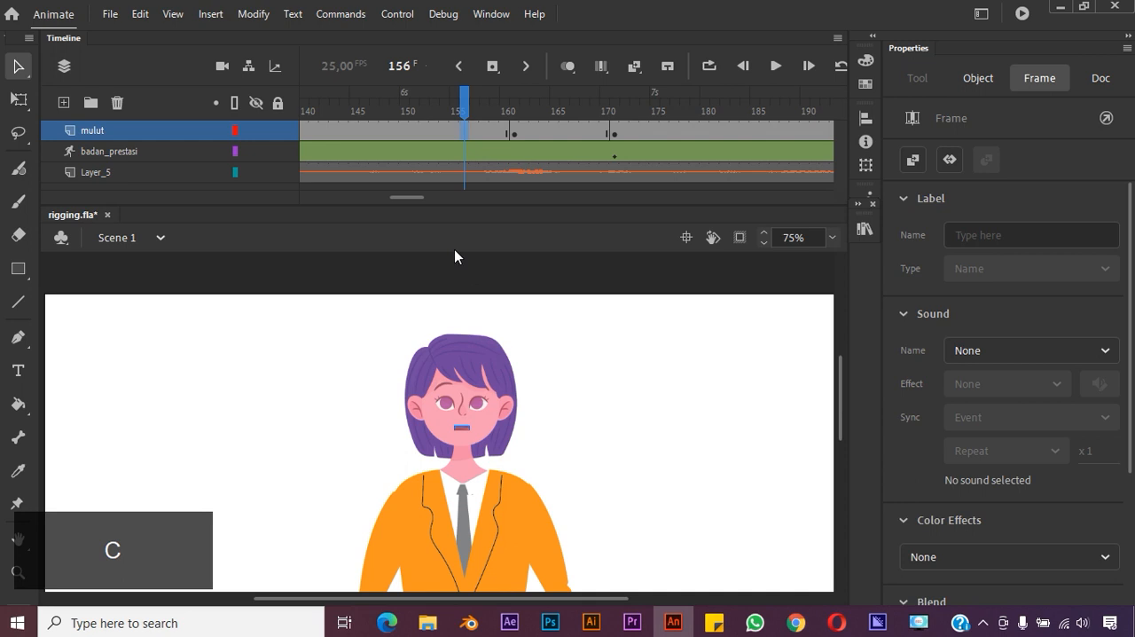
left_click_drag(416, 197, 455, 208)
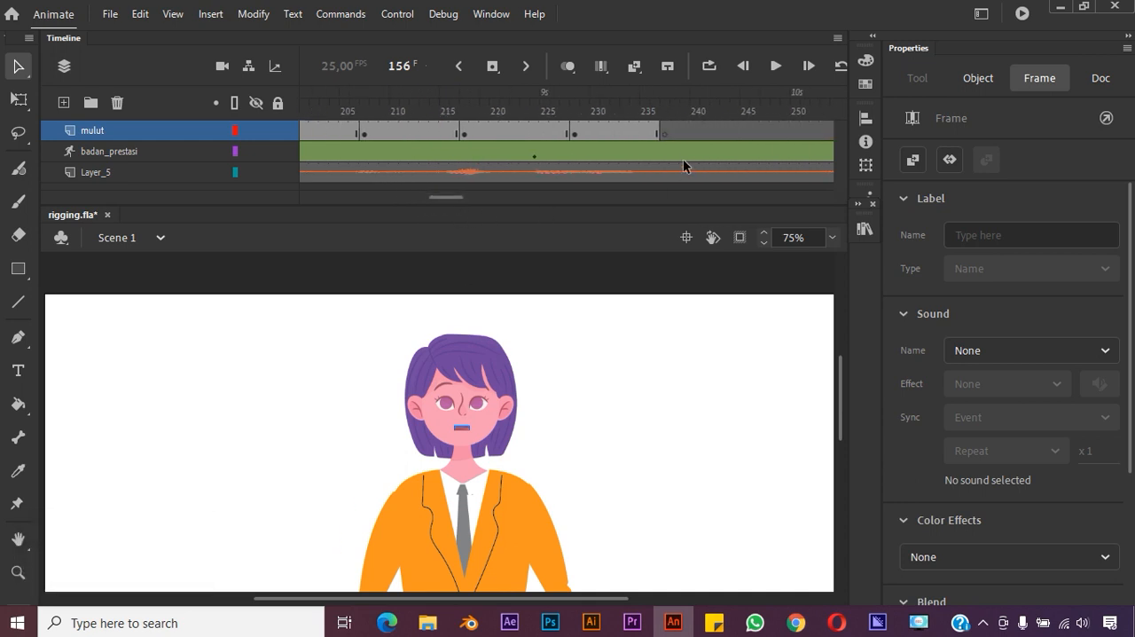
left_click(665, 133)
key("ctrl+shift+v")
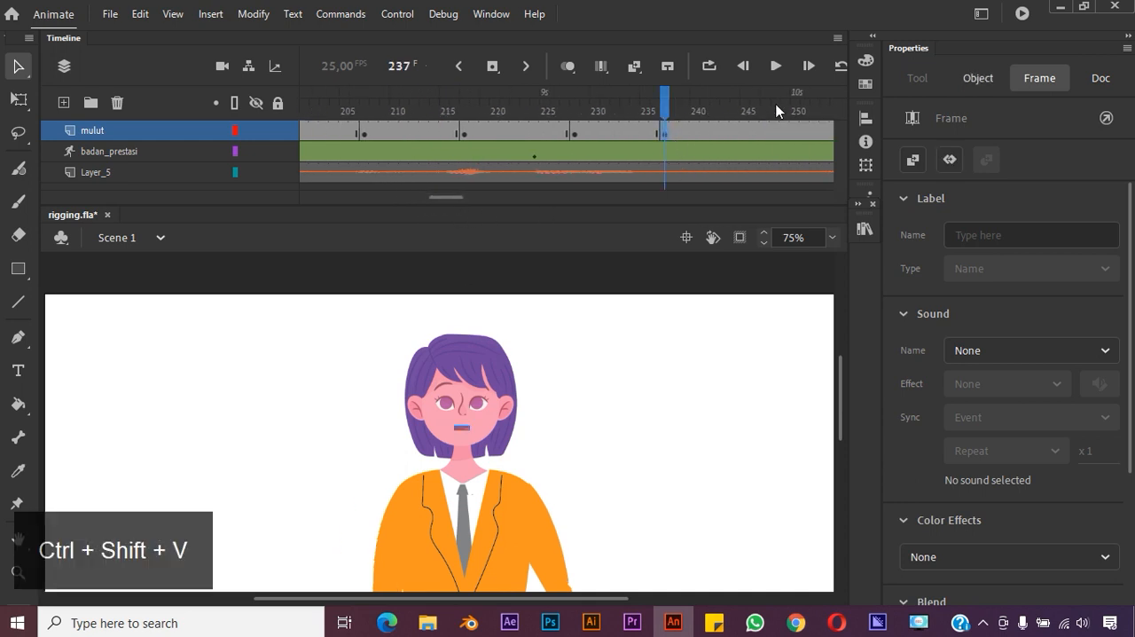
Play the animation on the timeline to check the mouth movement against the audio
left_click_drag(665, 102, 892, 122)
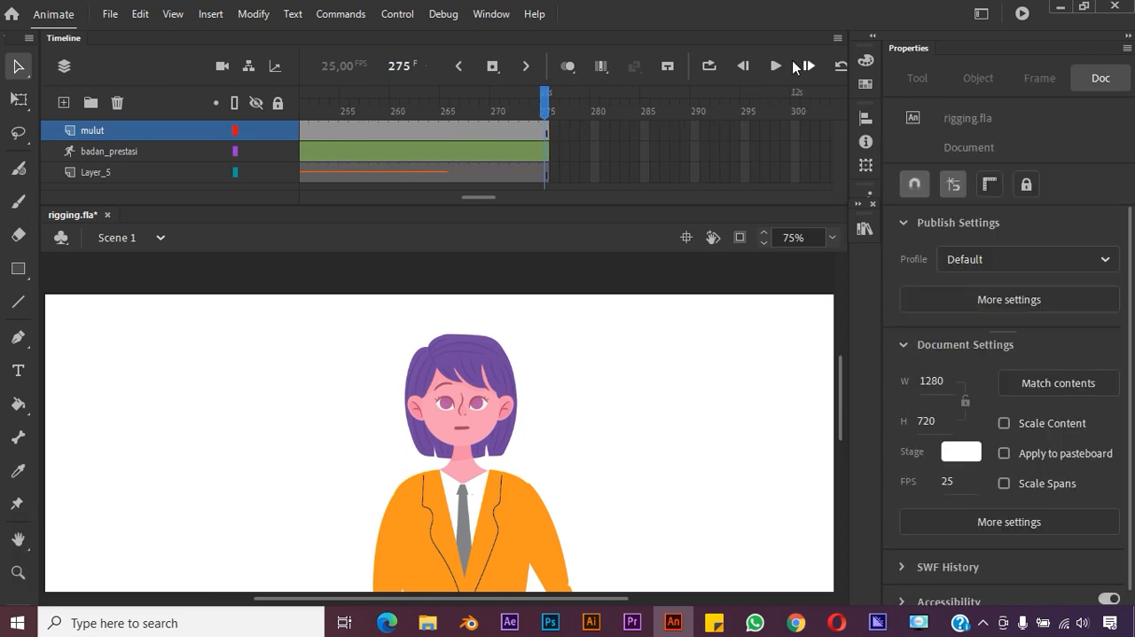
left_click(782, 68)
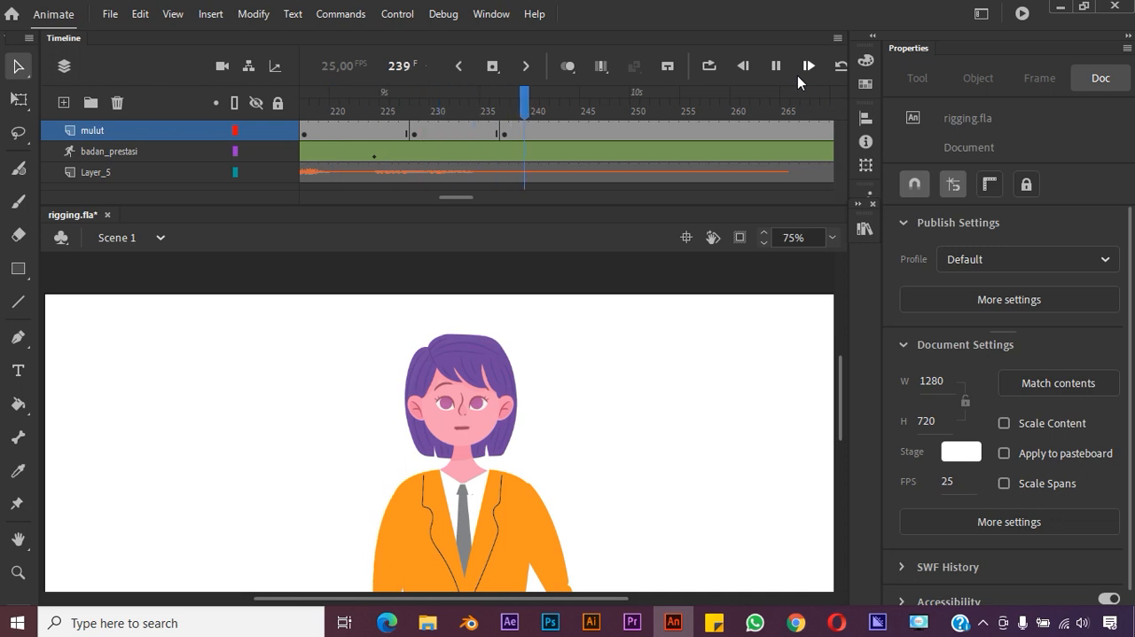
key("space")
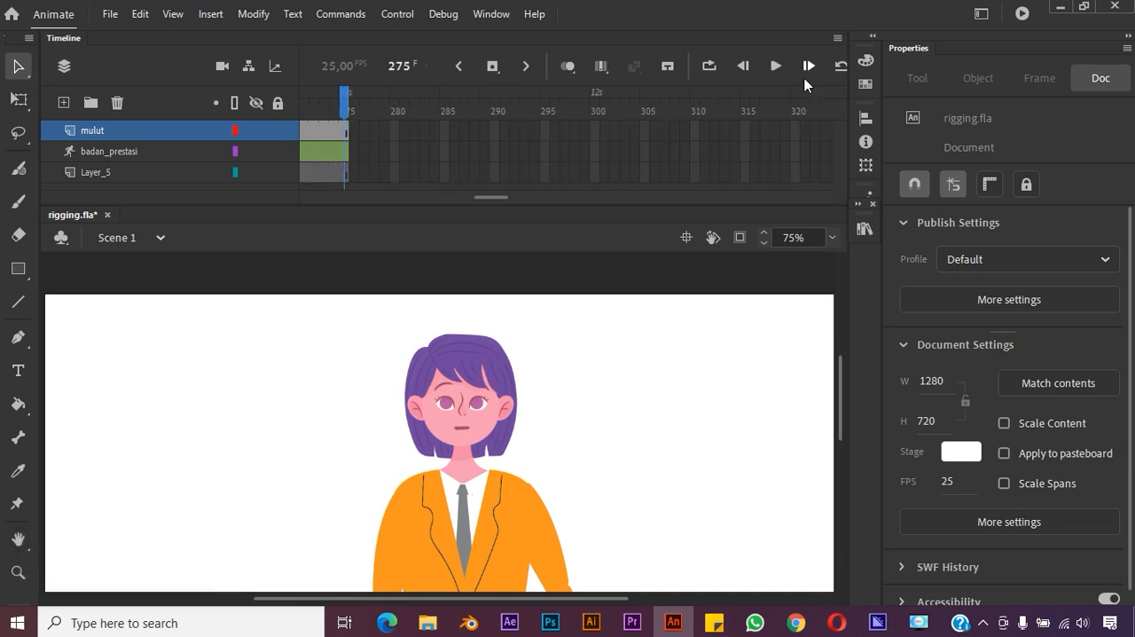
Test the movie to review the whole lip-synced animation, close the preview and deselect the mouth
left_click_drag(494, 199, 314, 198)
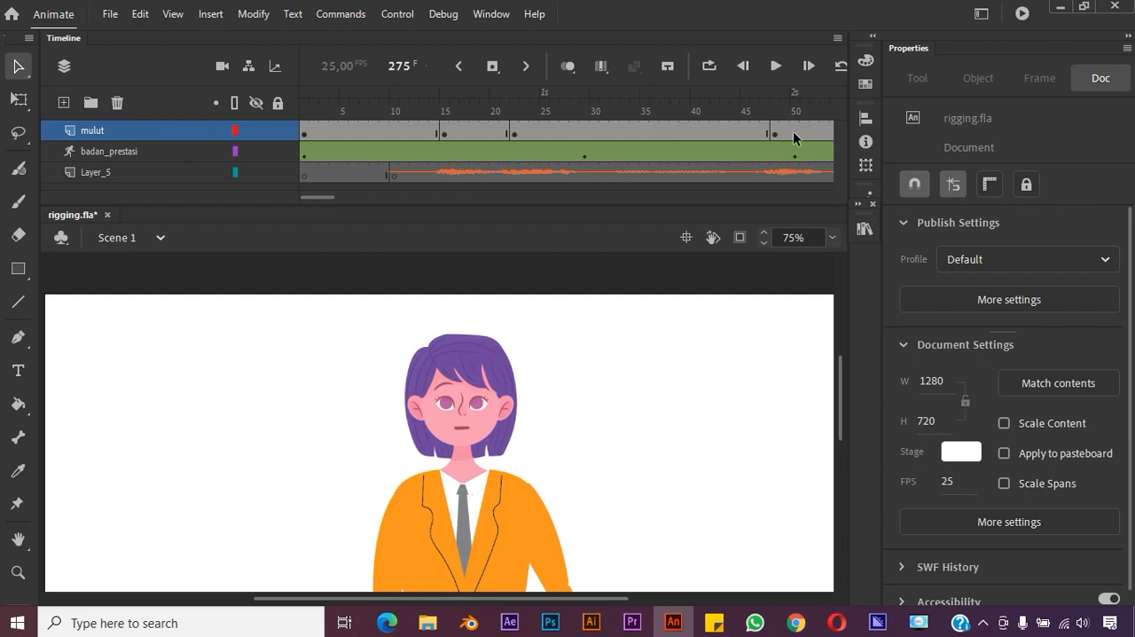
key("ctrl+Return")
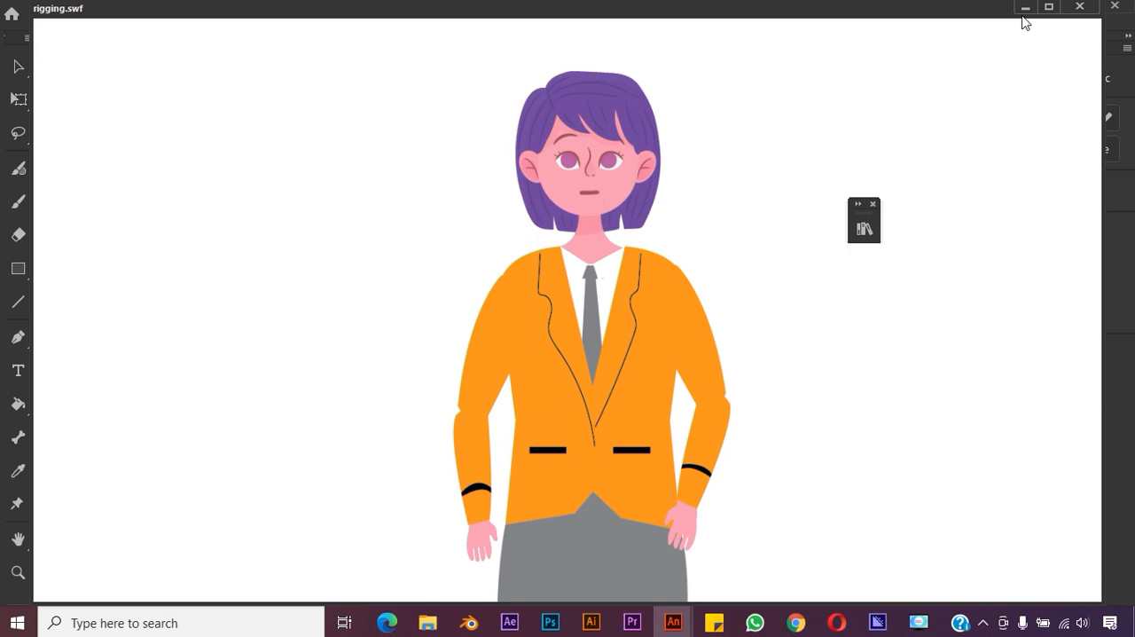
left_click(1080, 7)
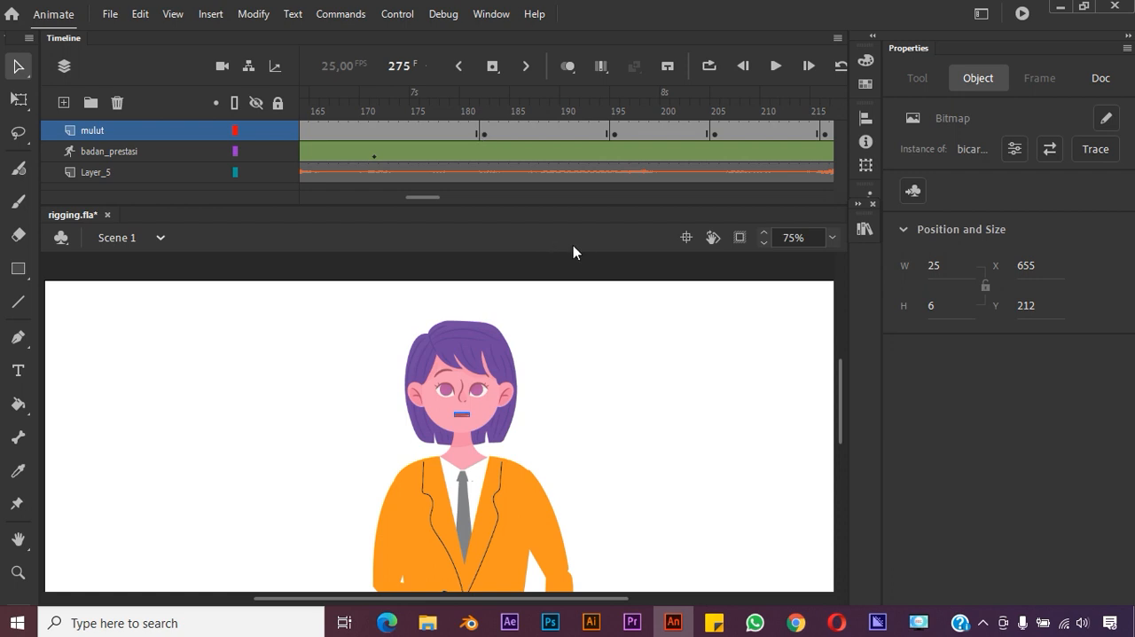
left_click(636, 326)
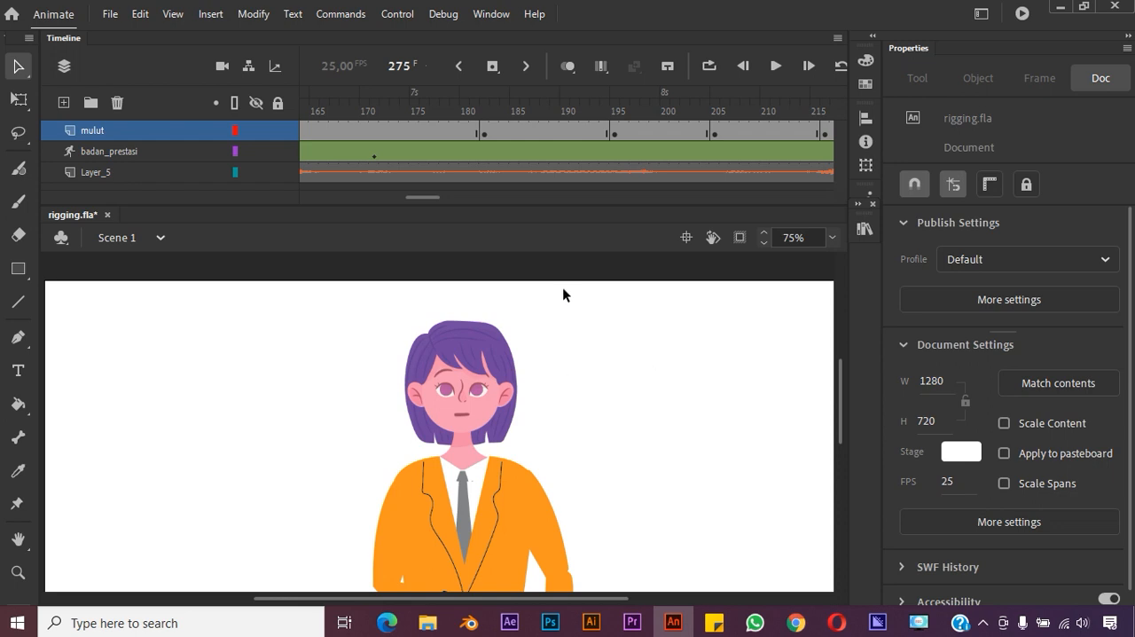
Start a video export of Scene 1 with the H.264 format and the Match Source - High bitrate preset
left_click(111, 16)
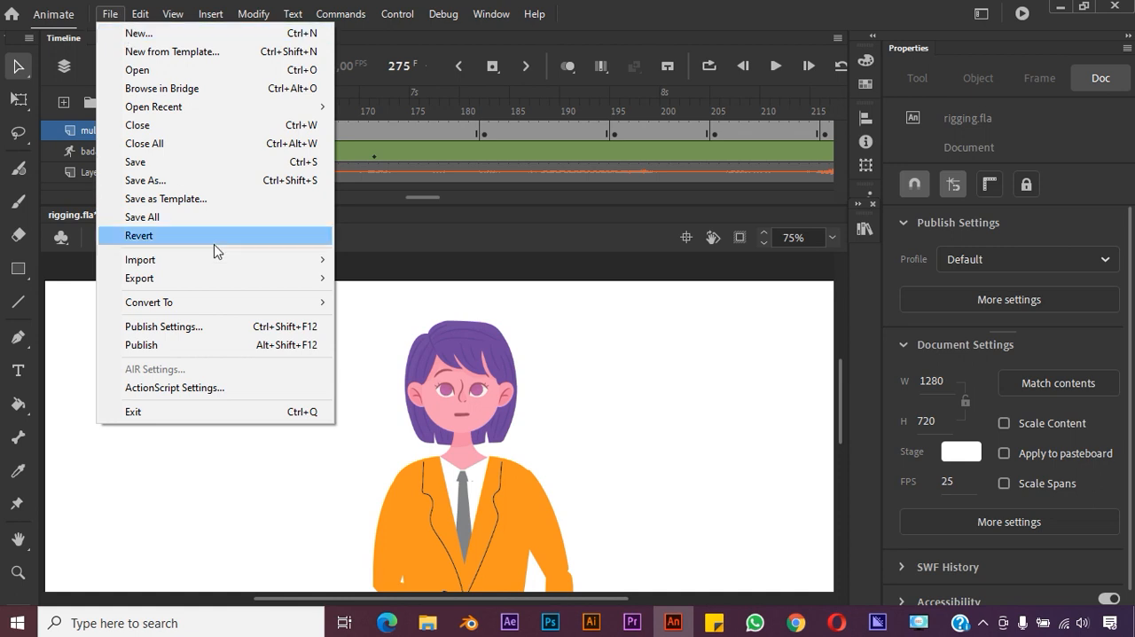
mouse_move(292, 288)
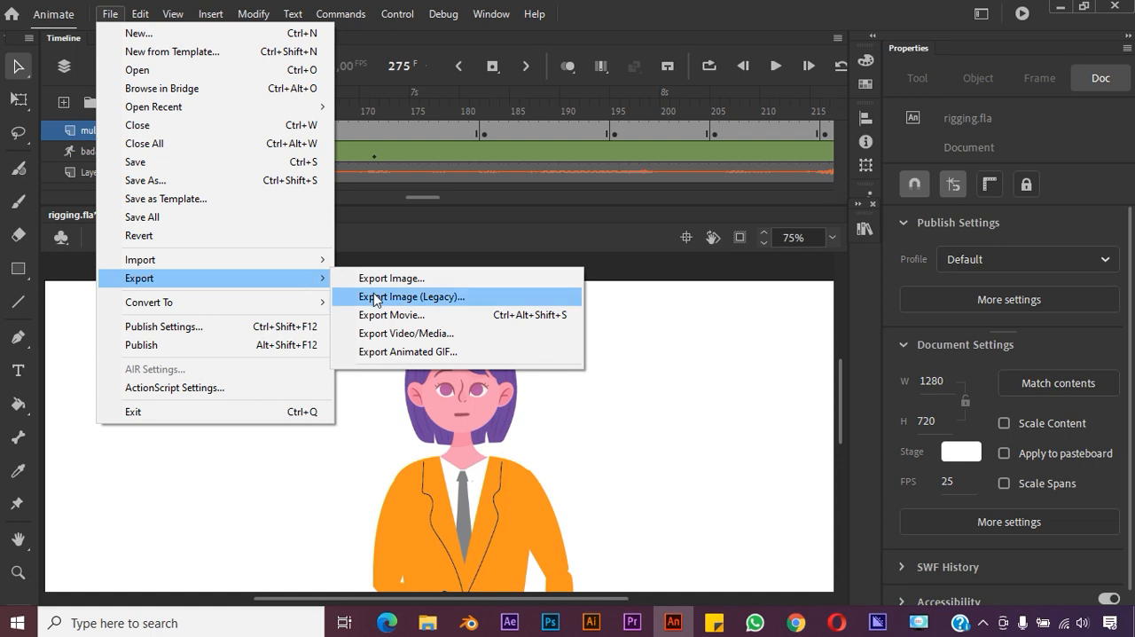
left_click(377, 333)
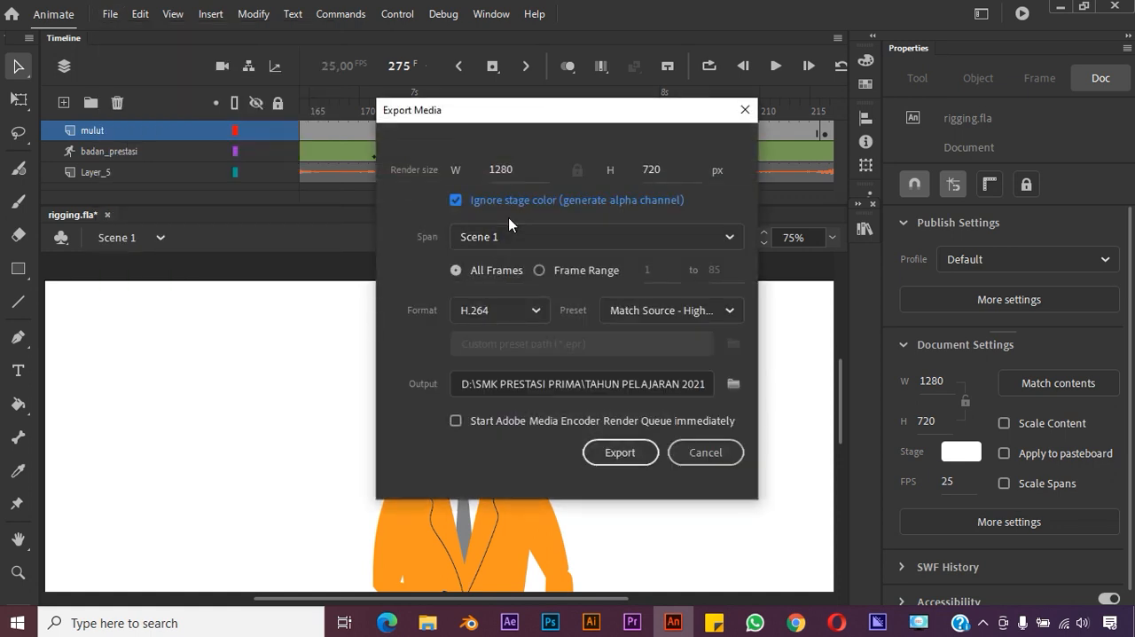
left_click(515, 309)
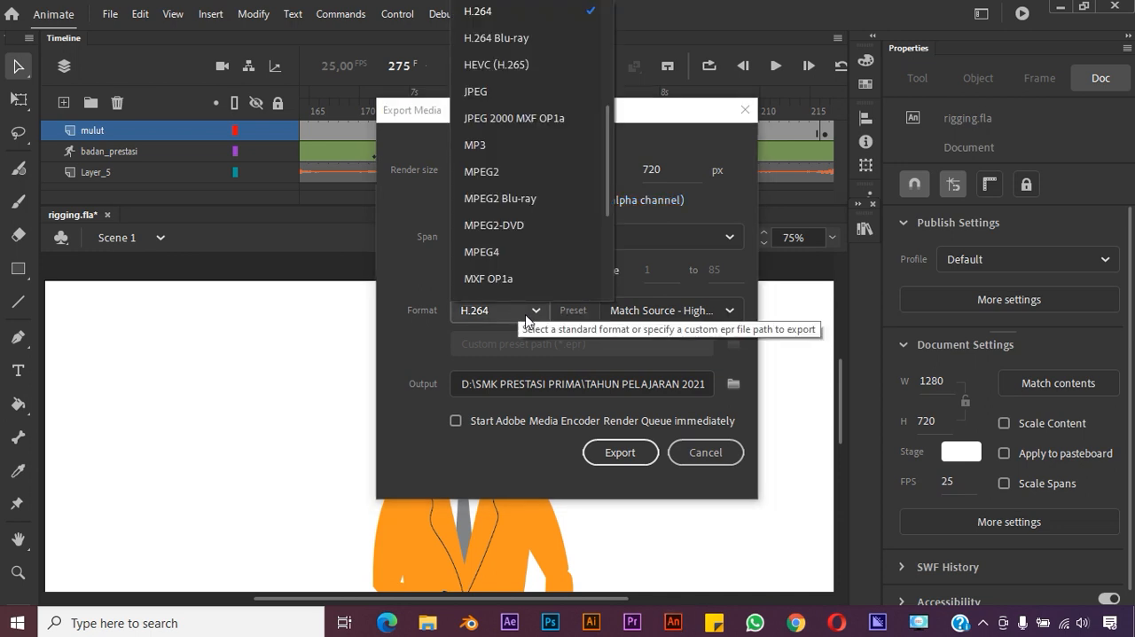
left_click(528, 20)
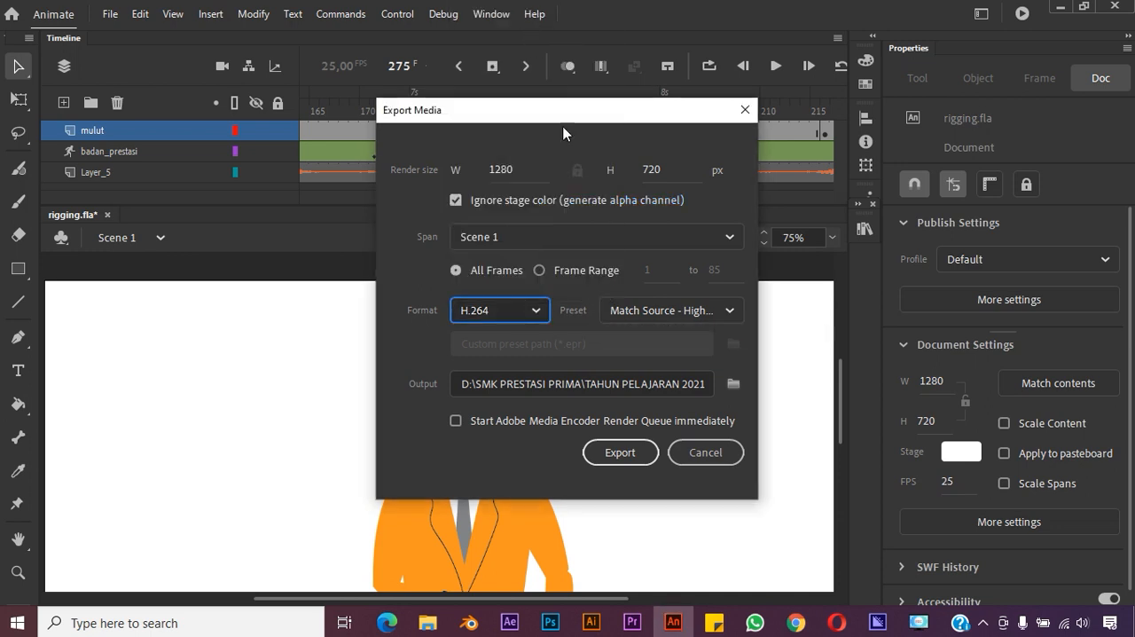
left_click(654, 312)
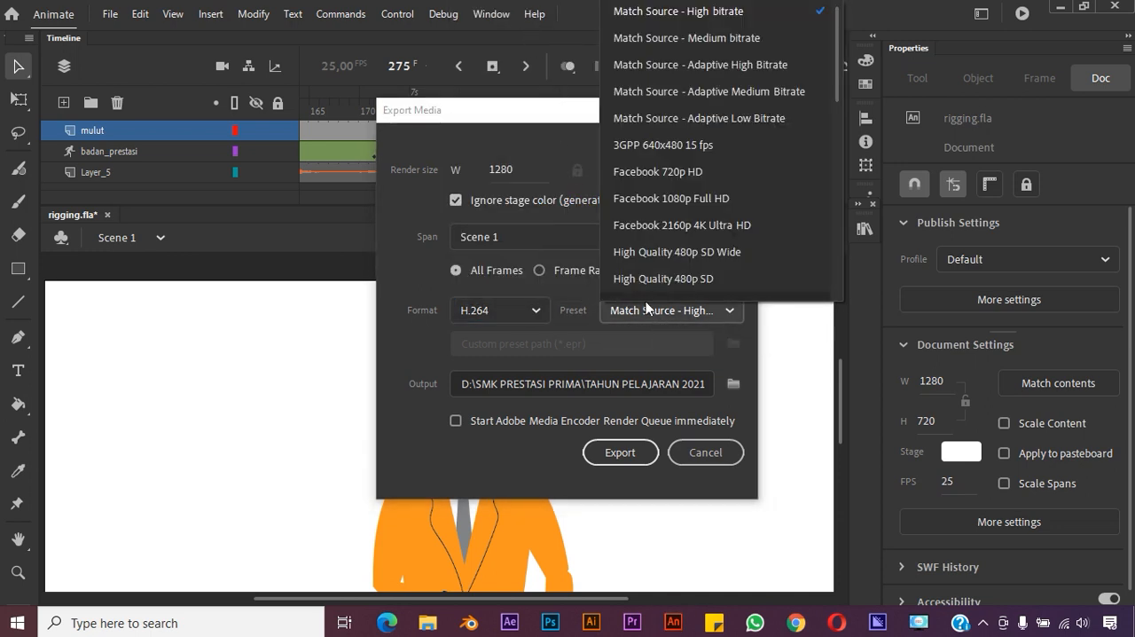
left_click(738, 20)
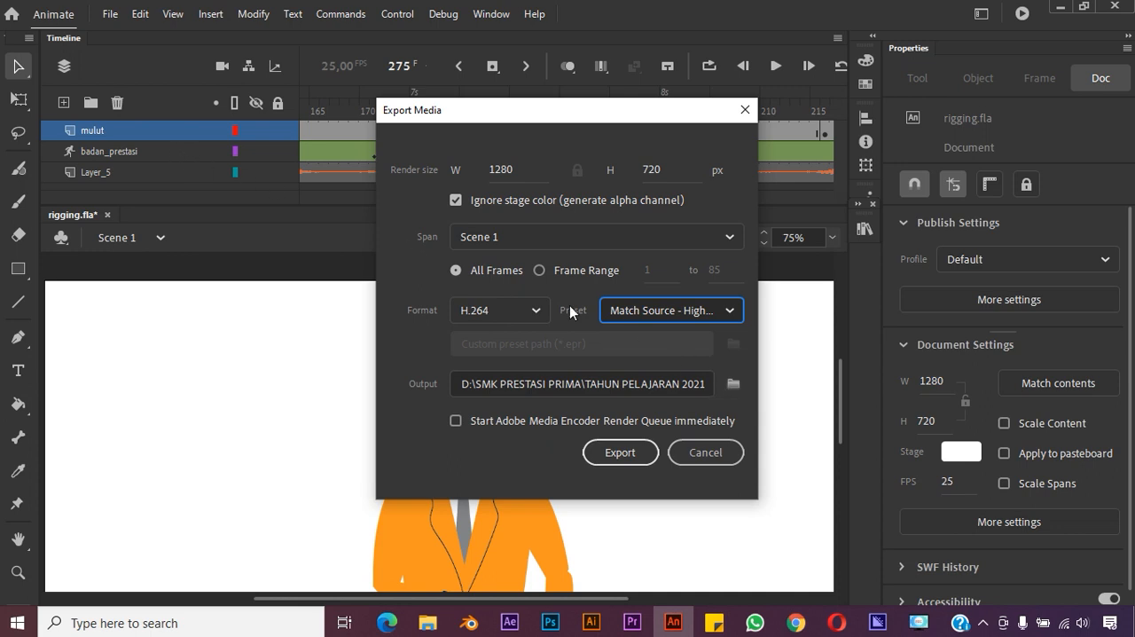
Set the export output to a file named "coba rigging" in the BLOKING ANIMASI folder
left_click(734, 384)
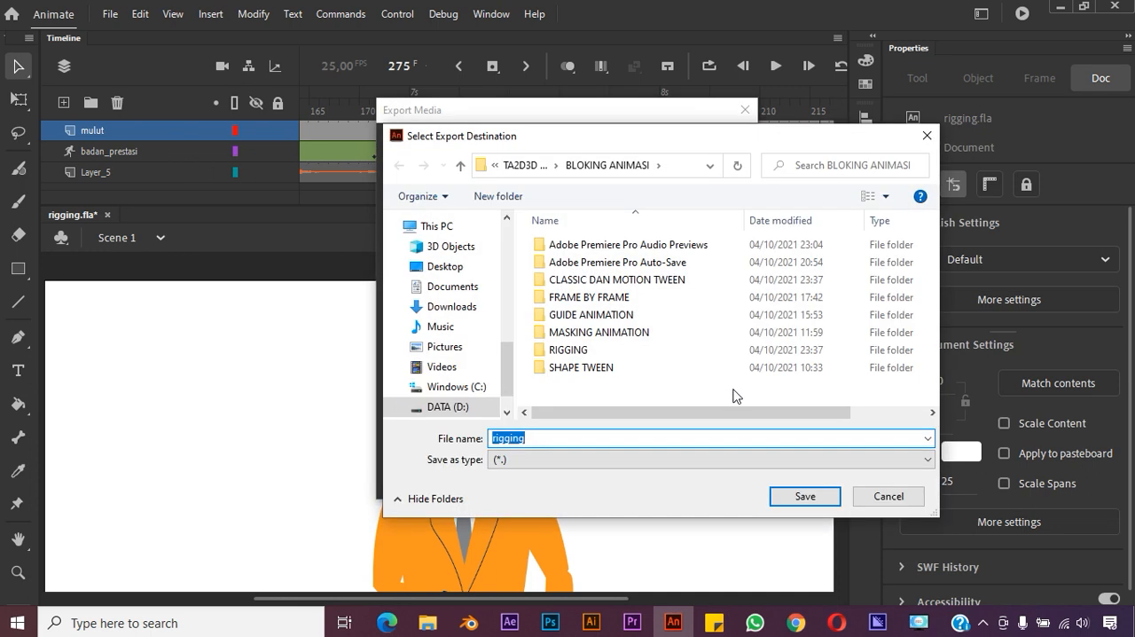
left_click(589, 439)
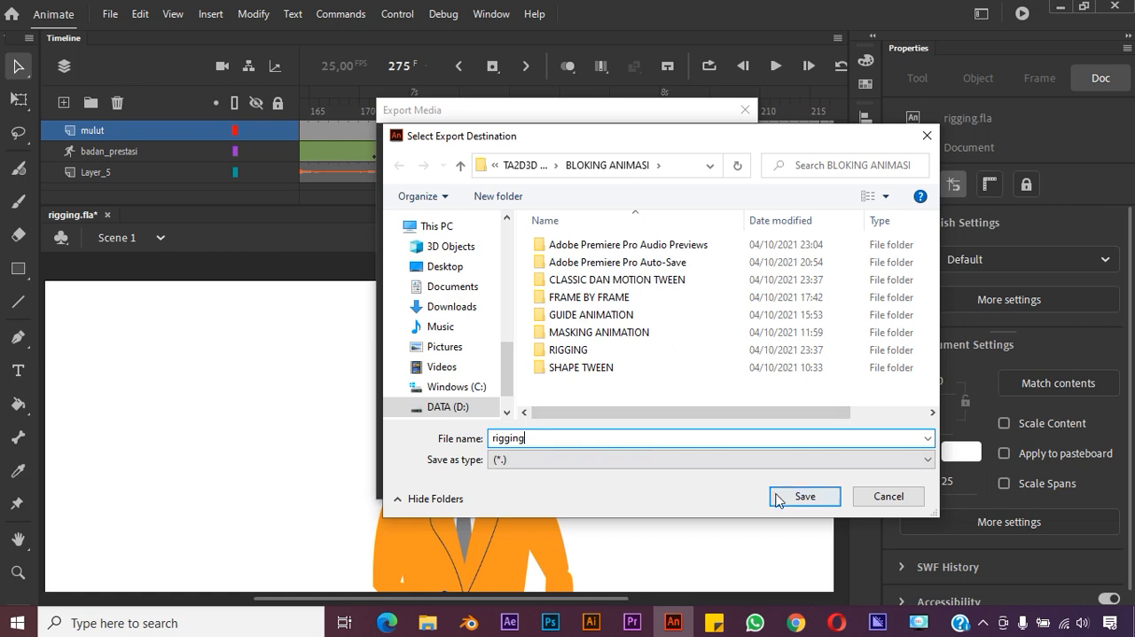
left_click(492, 440)
type("coba")
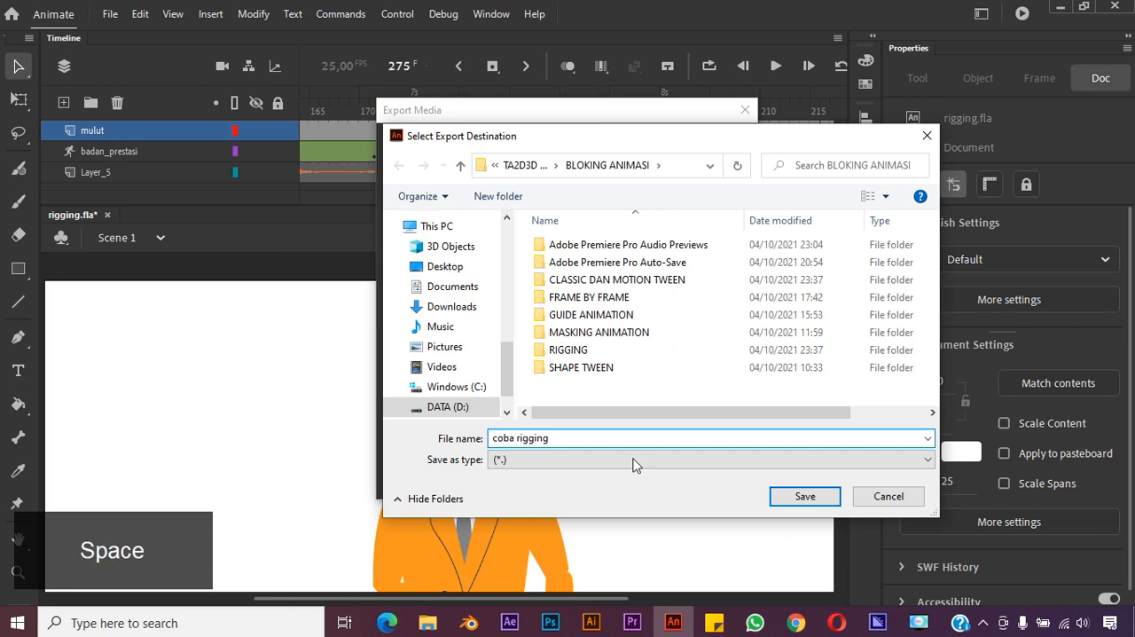
left_click(792, 499)
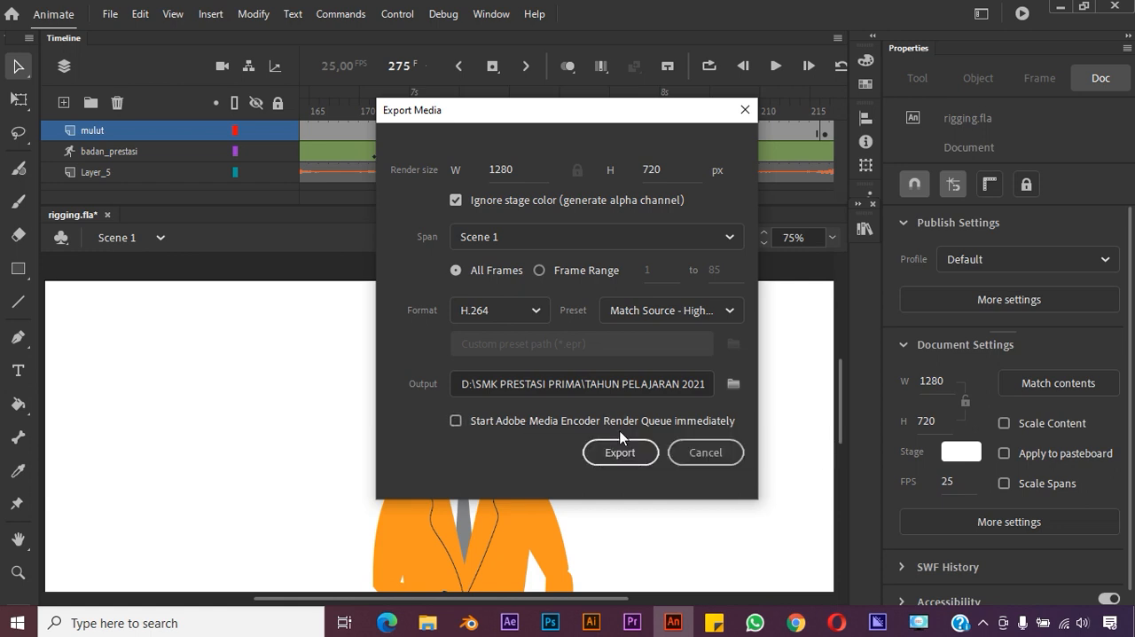
Enable starting the Adobe Media Encoder render queue immediately and export the video
left_click(649, 426)
left_click(651, 421)
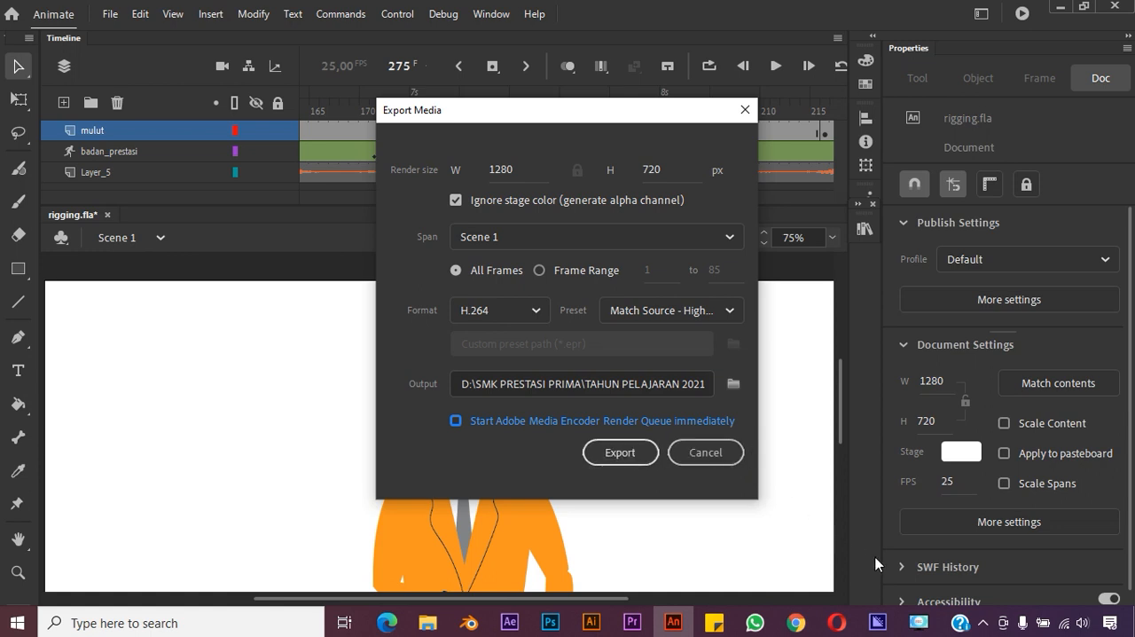
left_click(613, 451)
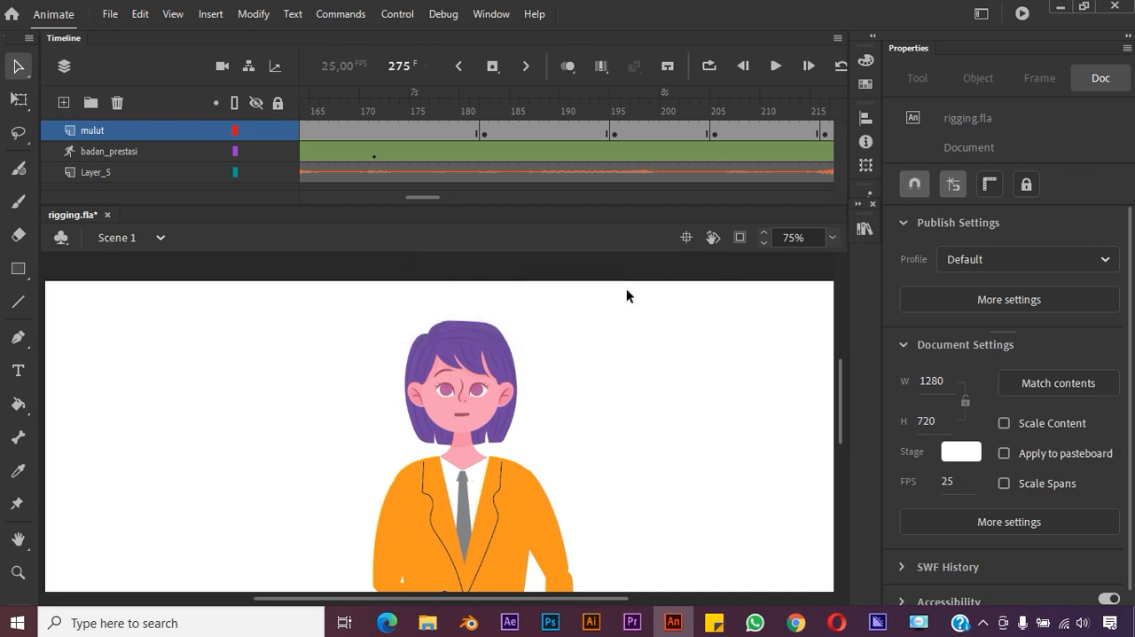
Switch to Adobe Media Encoder and check the coba rigging render's status and the encoding log
left_click(877, 622)
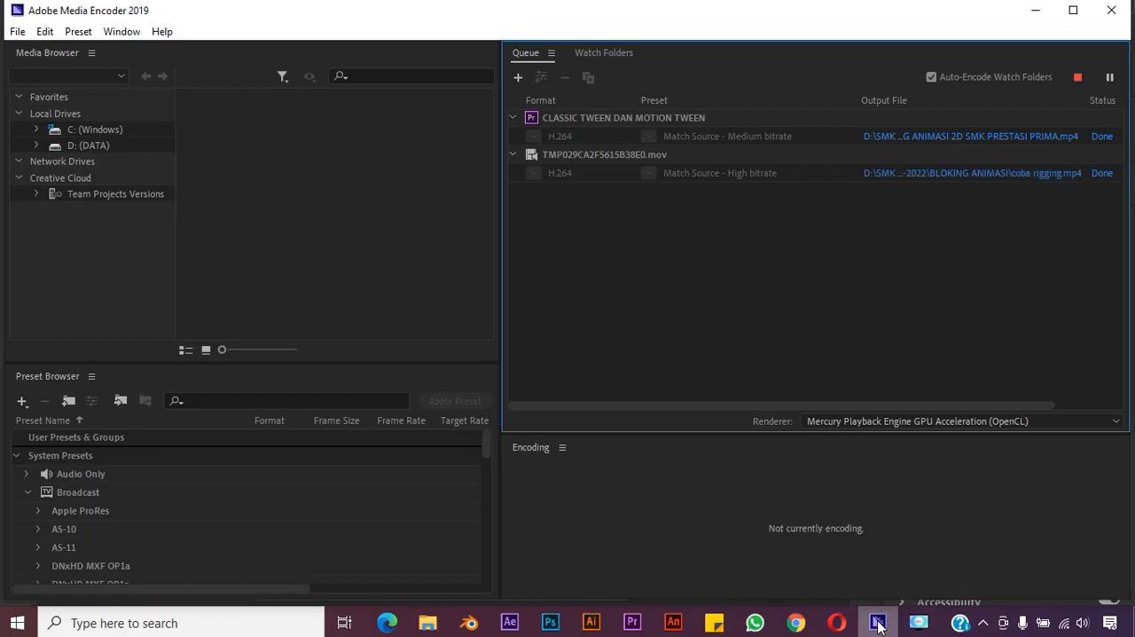
left_click(1102, 174)
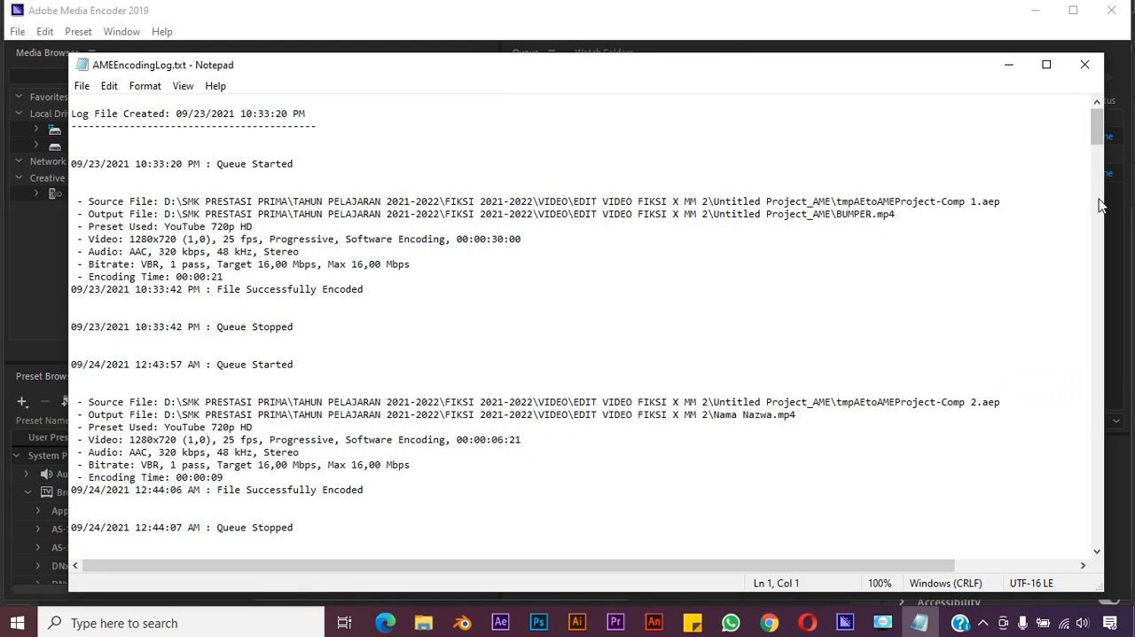
left_click(1085, 64)
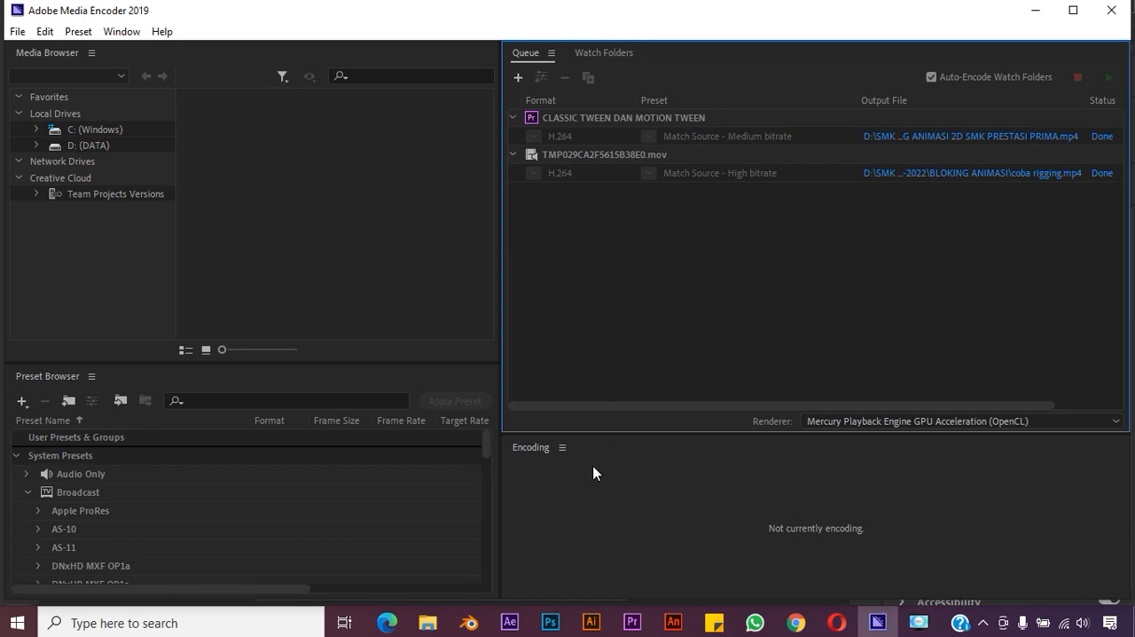
Switch to File Explorer and look through the BLOKING ANIMASI folder for the exported coba rigging video
left_click(432, 623)
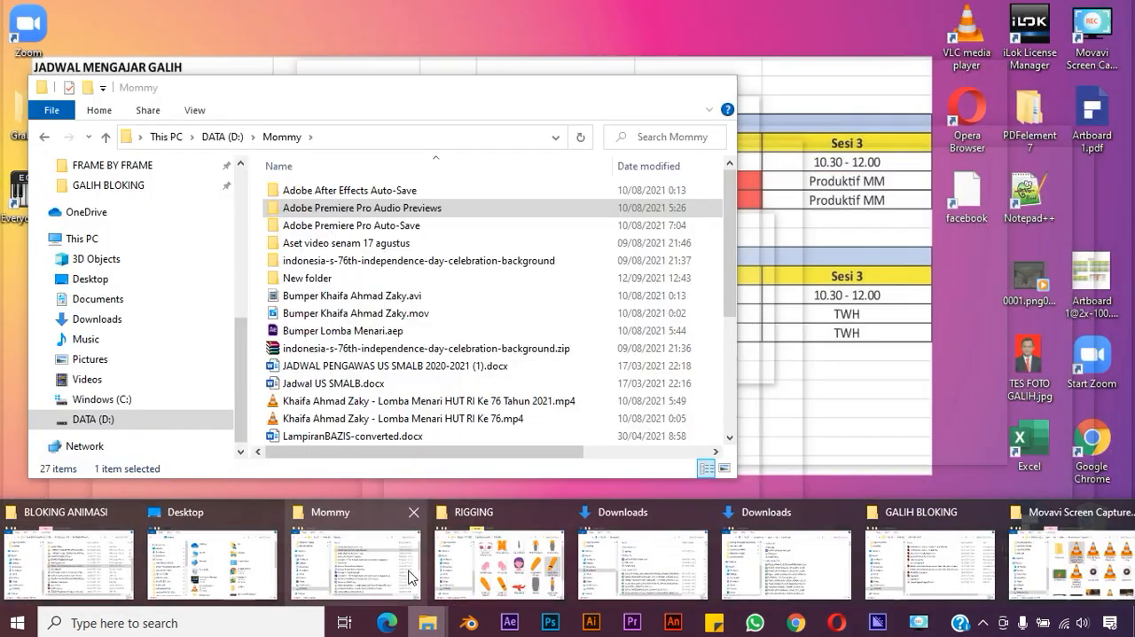
mouse_move(479, 574)
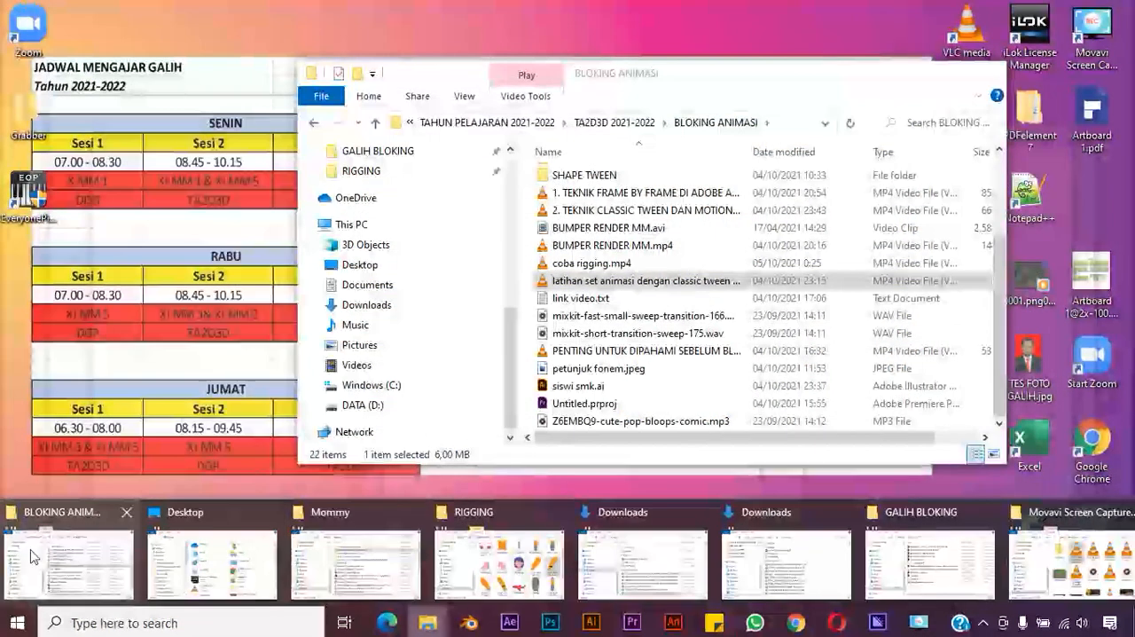
left_click(68, 564)
left_click(576, 406)
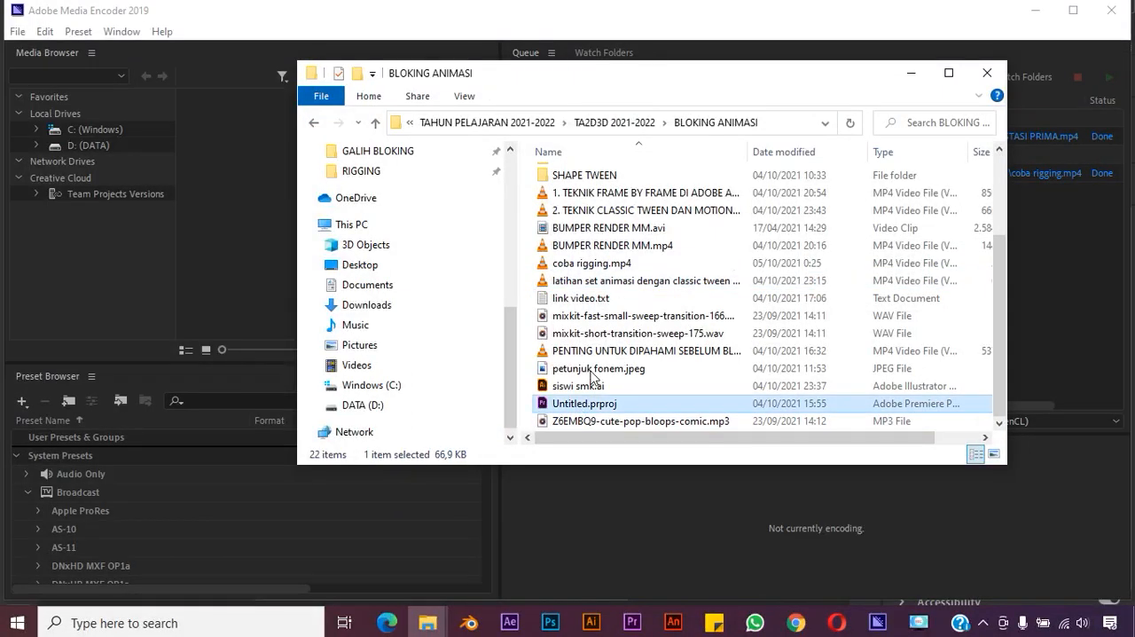
left_click(641, 317)
key("Up")
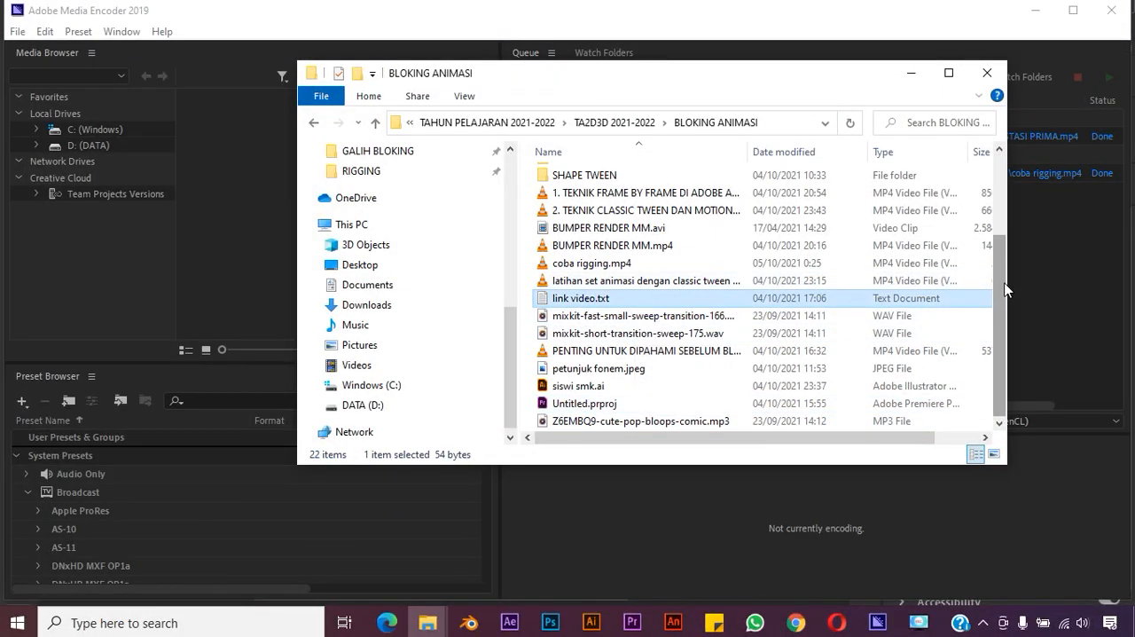
left_click_drag(999, 295, 1046, 263)
left_click(1045, 262)
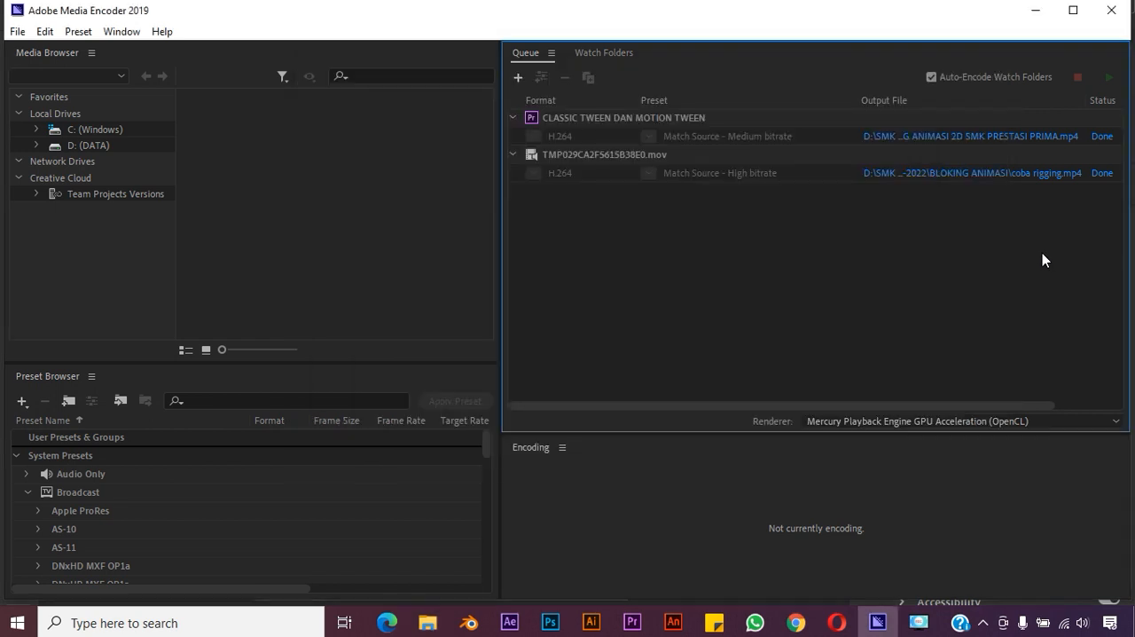
Switch to the BLOKING ANIMASI folder in File Explorer and play the exported coba rigging.mp4 in VLC media player
left_click(826, 151)
left_click(816, 172)
left_click(833, 266)
mouse_move(427, 630)
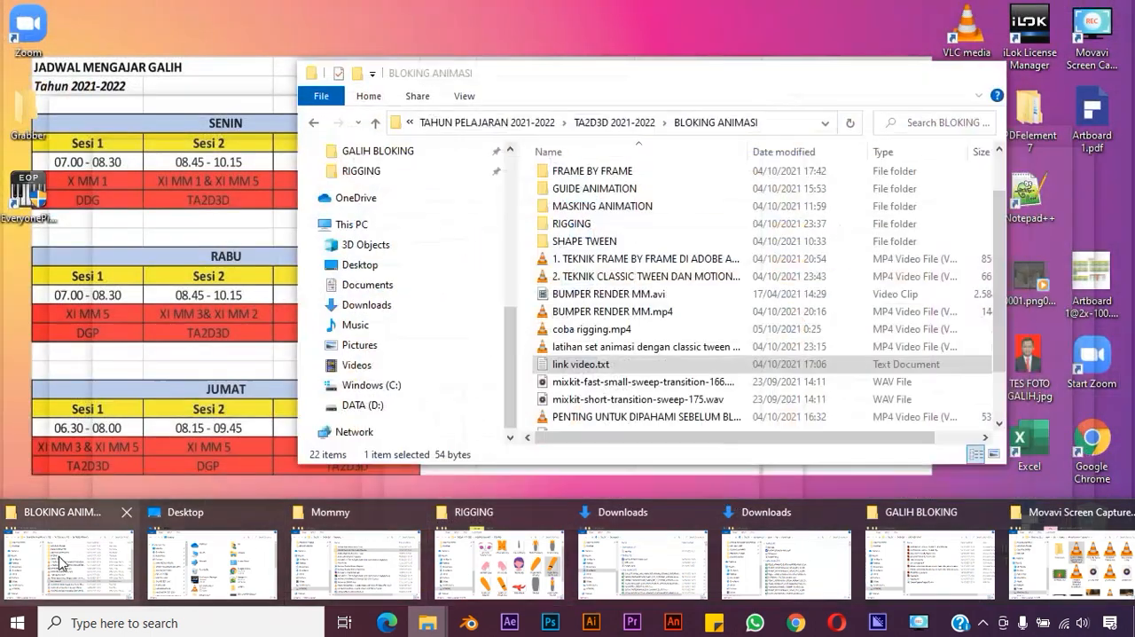
left_click(60, 562)
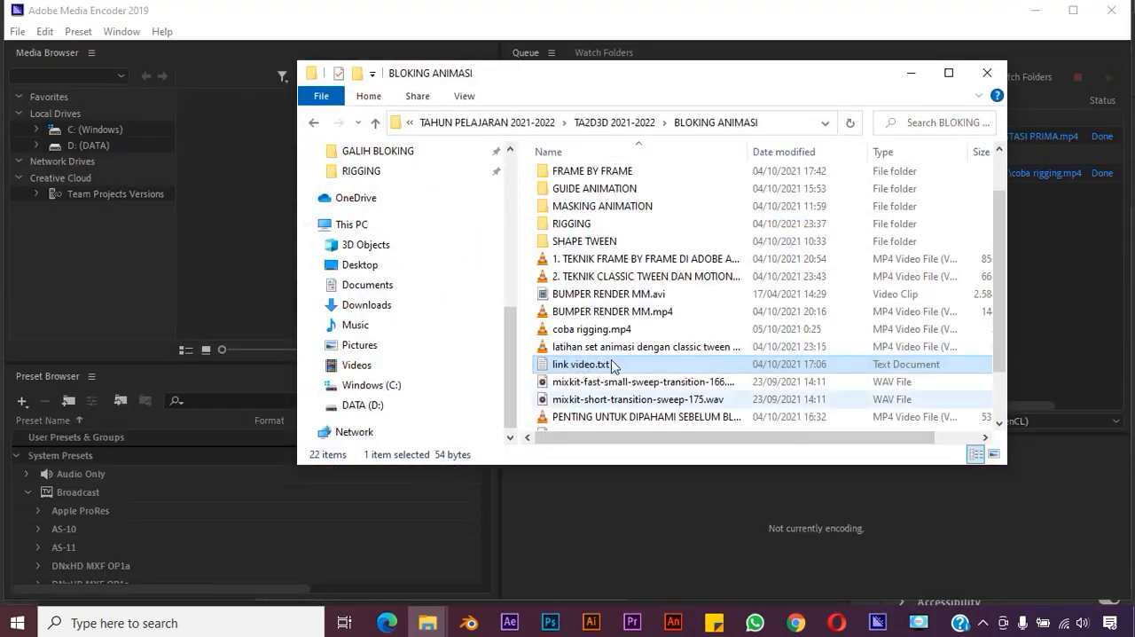
left_click(617, 336)
double_click(617, 336)
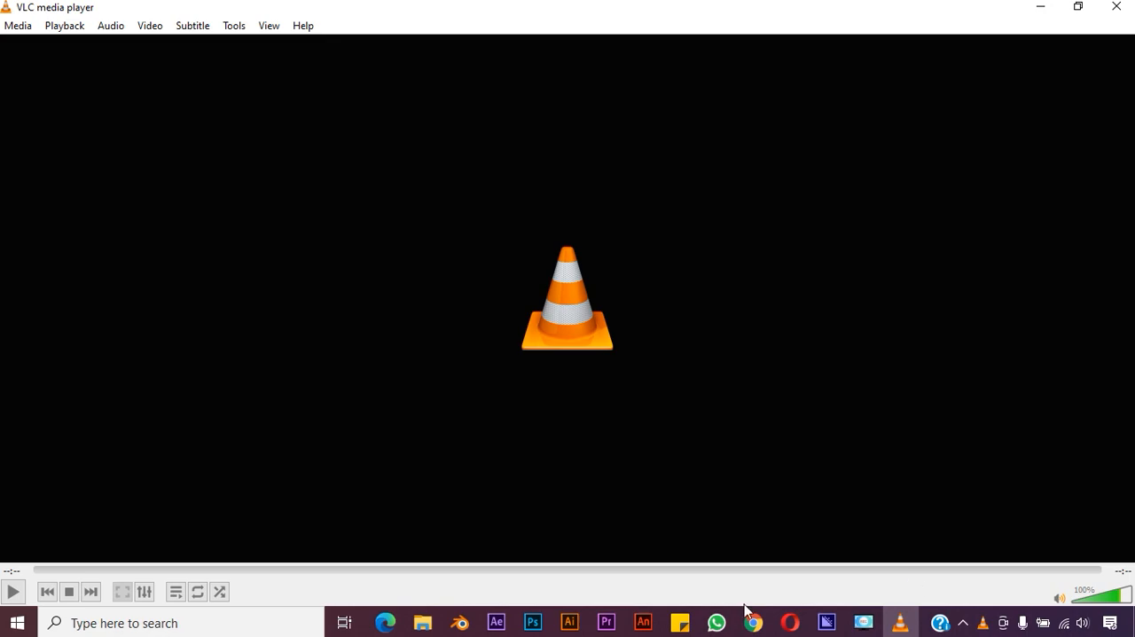
Switch back to Adobe Animate, dismiss the export message and move the playhead to frame 8
left_click(644, 626)
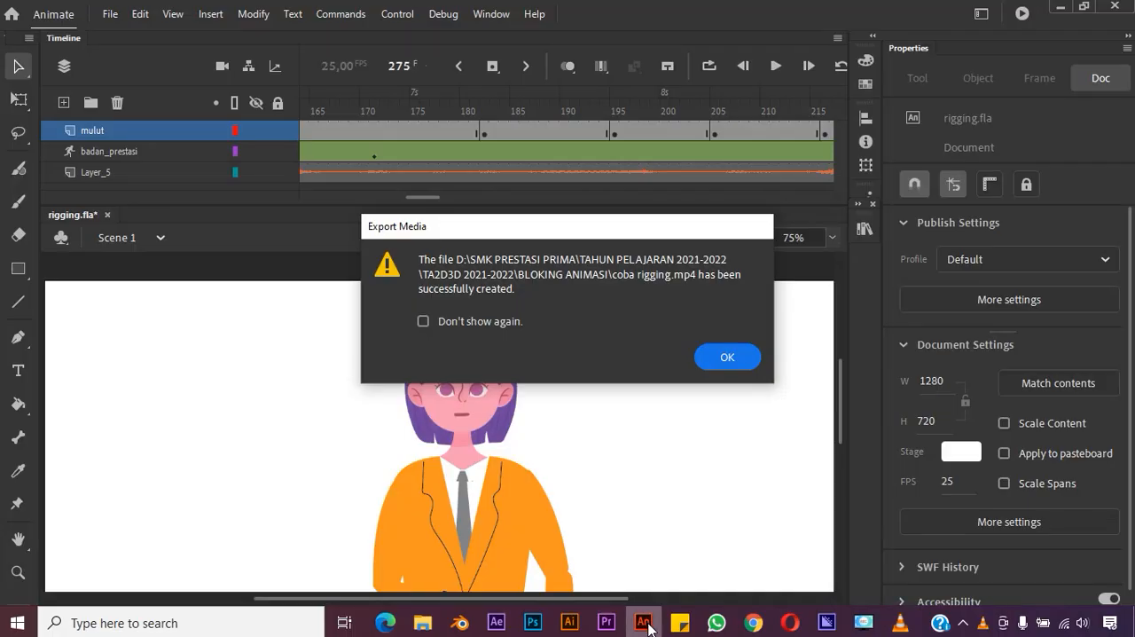
left_click(720, 358)
left_click_drag(435, 197, 304, 207)
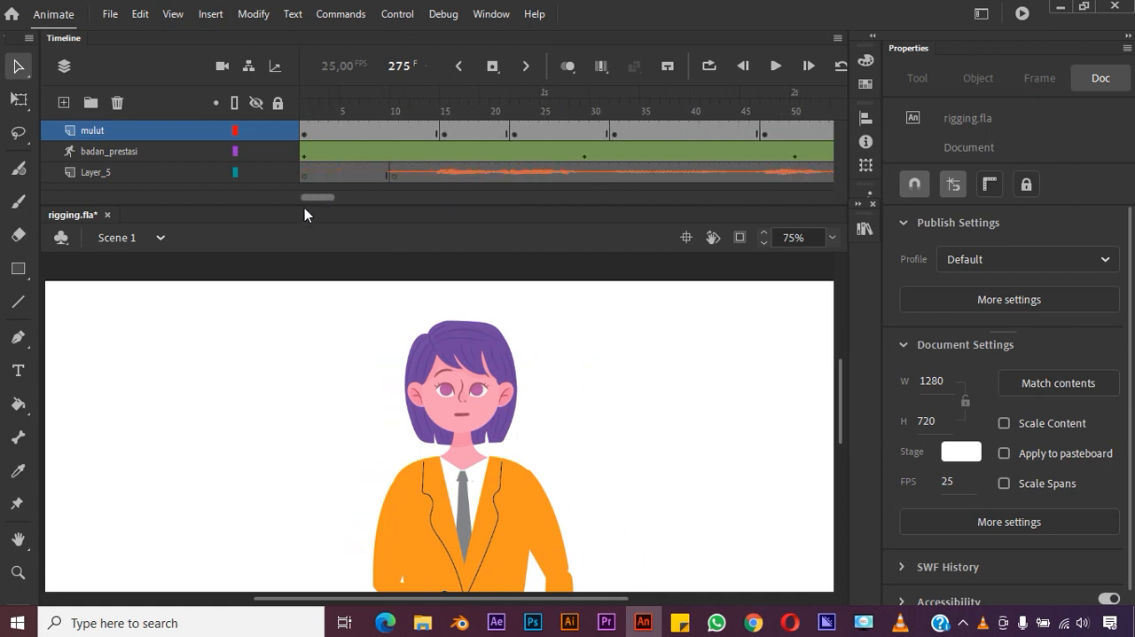
left_click(424, 171)
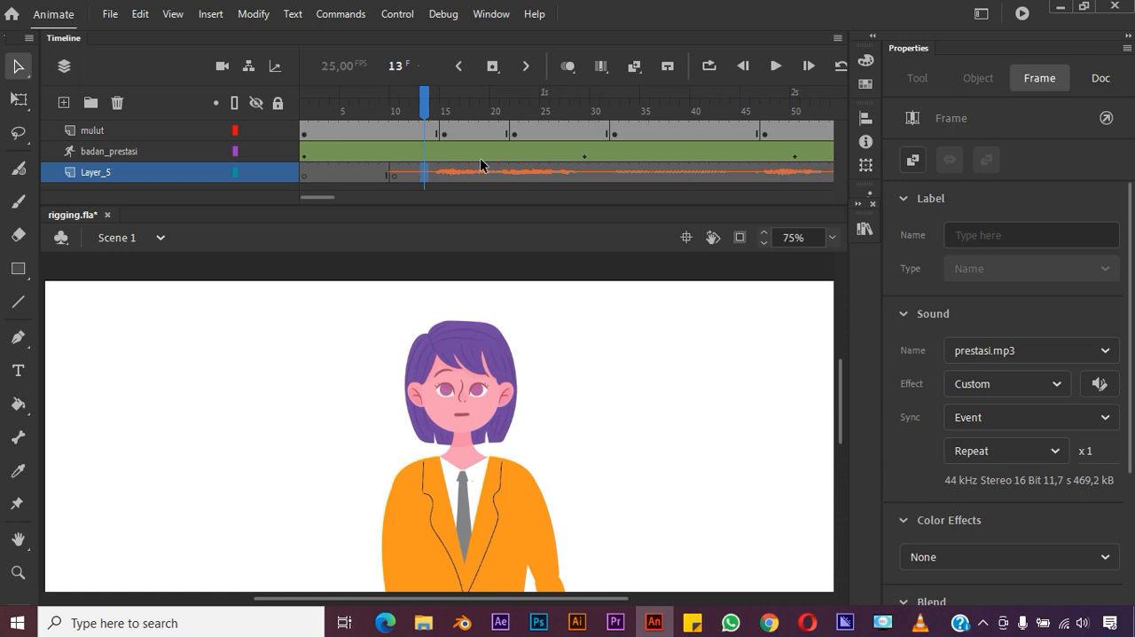
left_click_drag(429, 107, 385, 133)
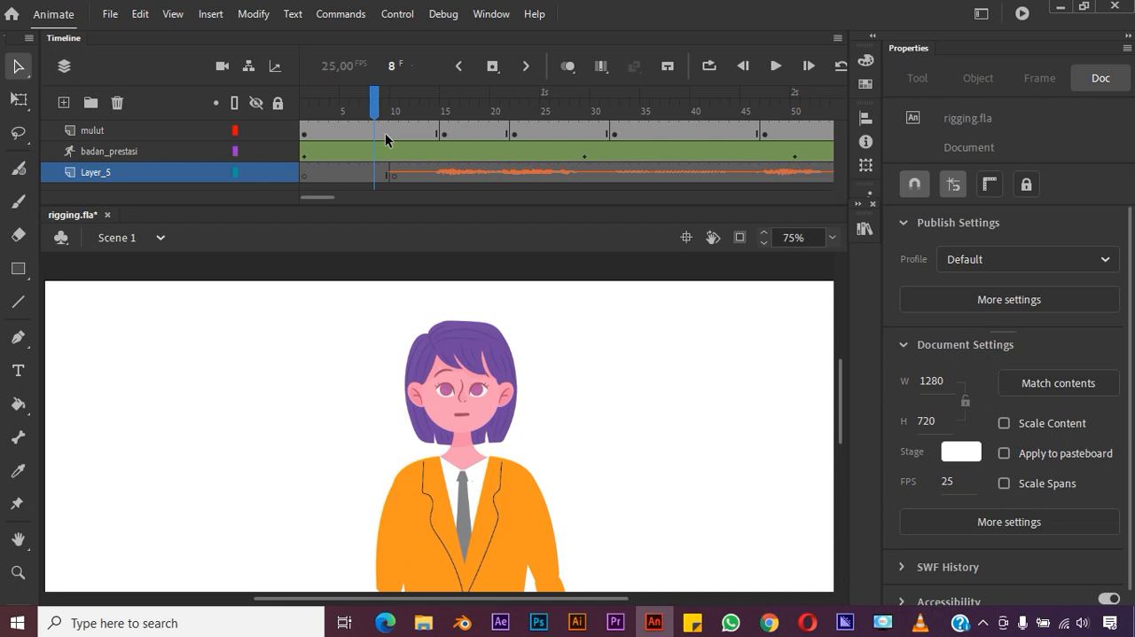
left_click(880, 626)
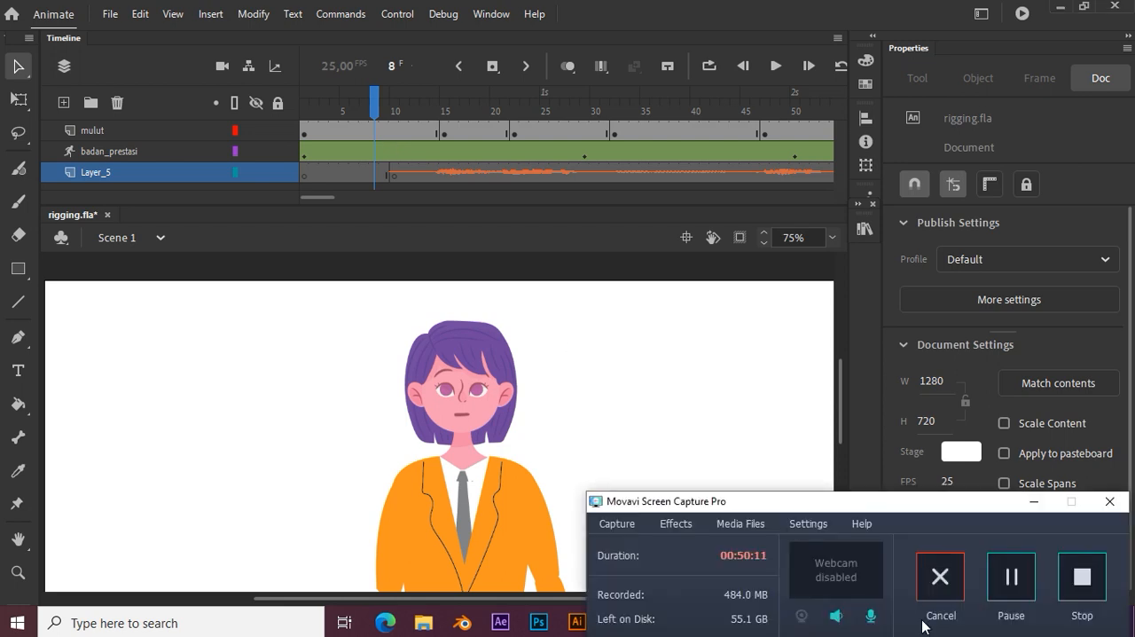
left_click(1077, 582)
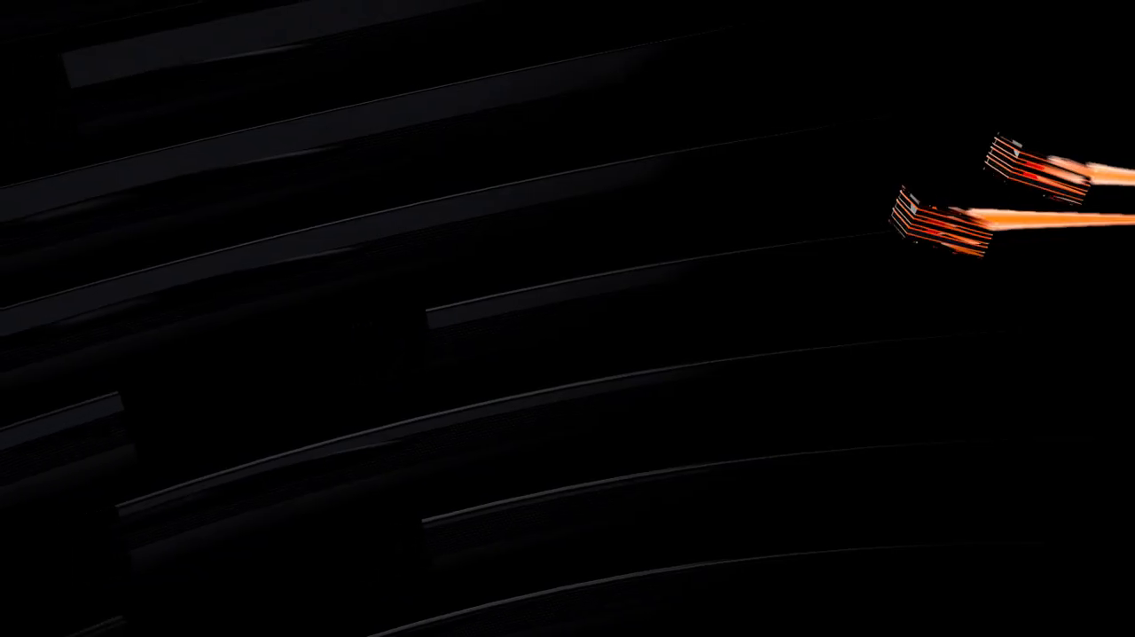